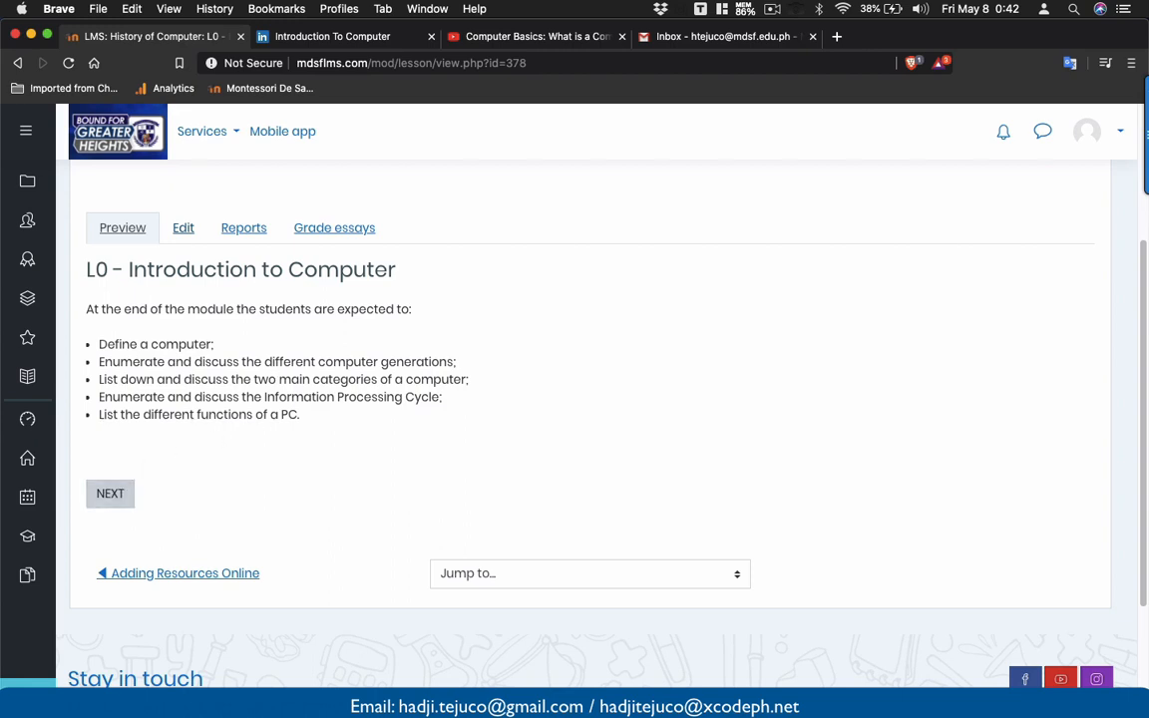
- Check the L0 and L1 blocks of the unit outline in PowerPoint and return to the lesson preview in Brave
mouse_move(521, 686)
click(462, 684)
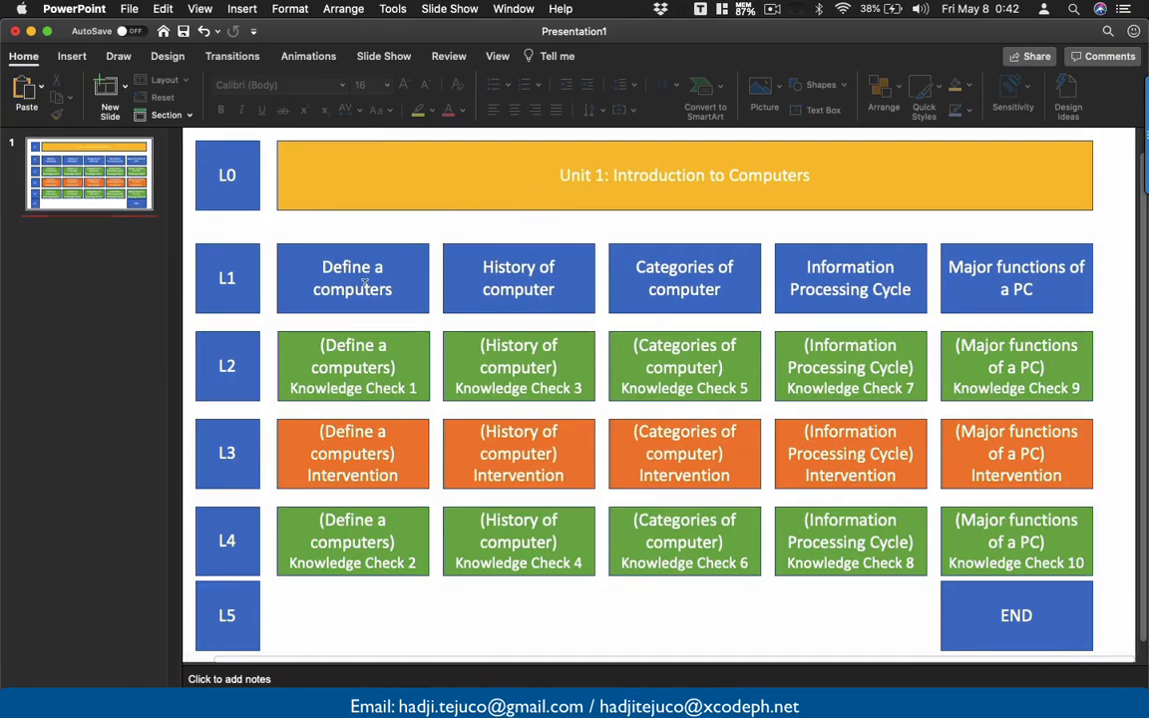
mouse_move(282, 686)
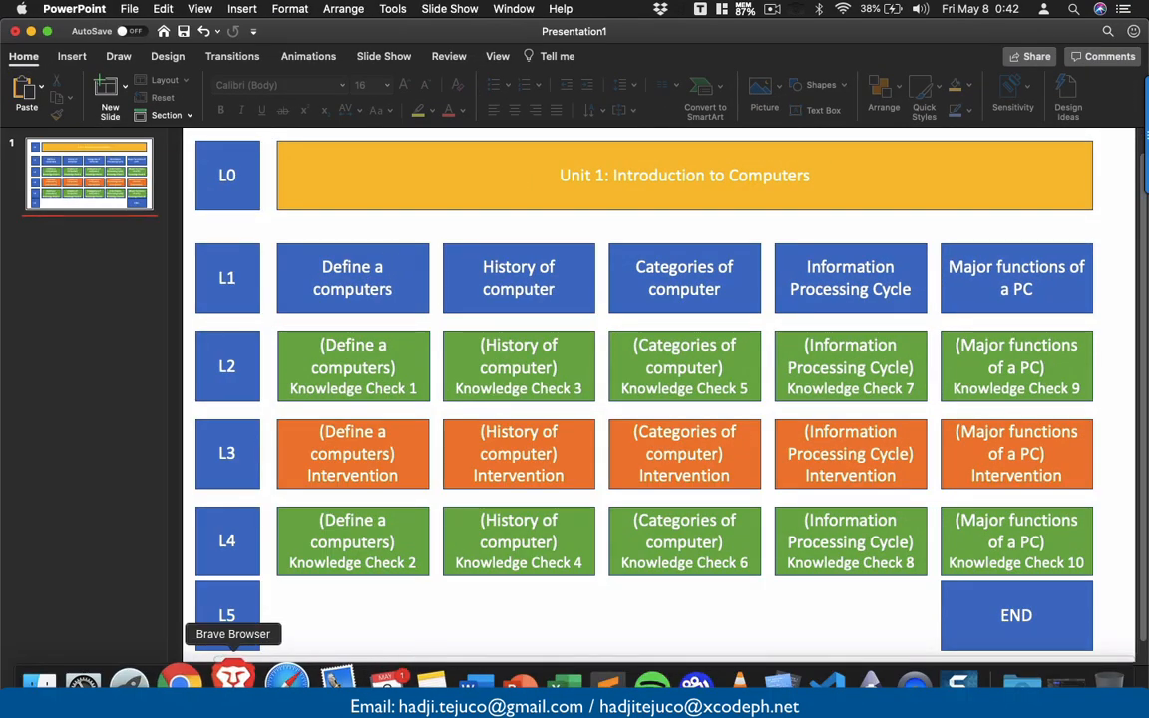
click(235, 682)
- Advance the lesson preview to the L1 page on defining a computer and read through its slide
click(111, 493)
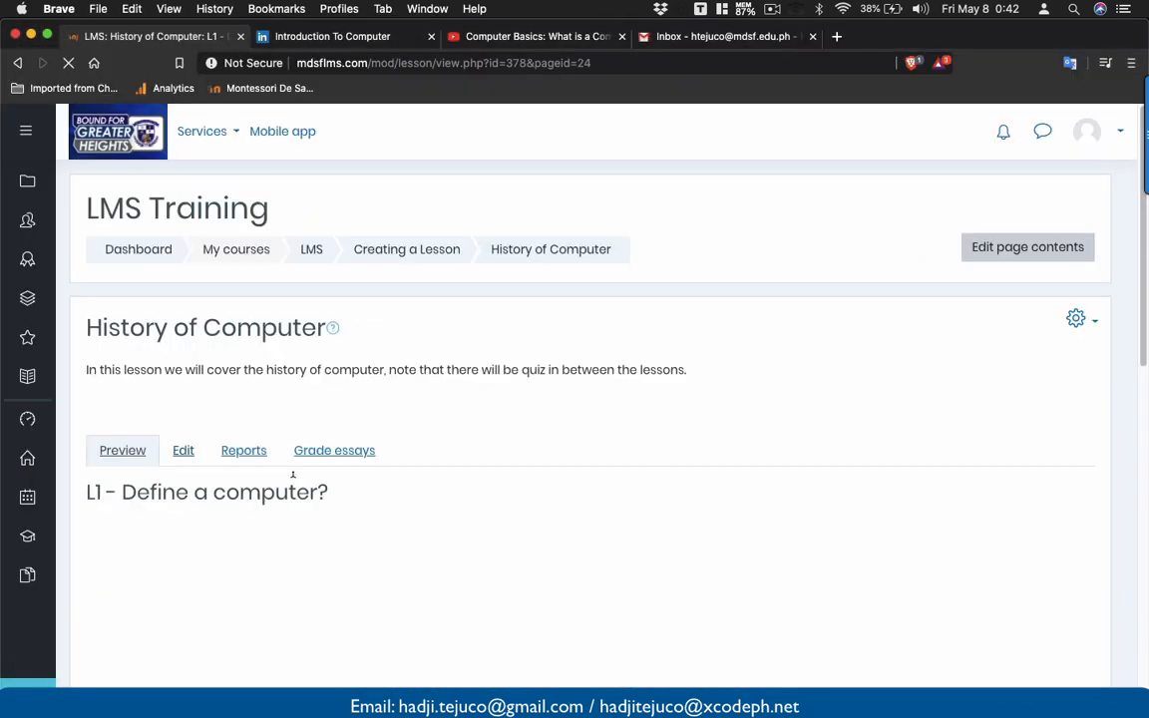
scroll(194, 379, down, 3)
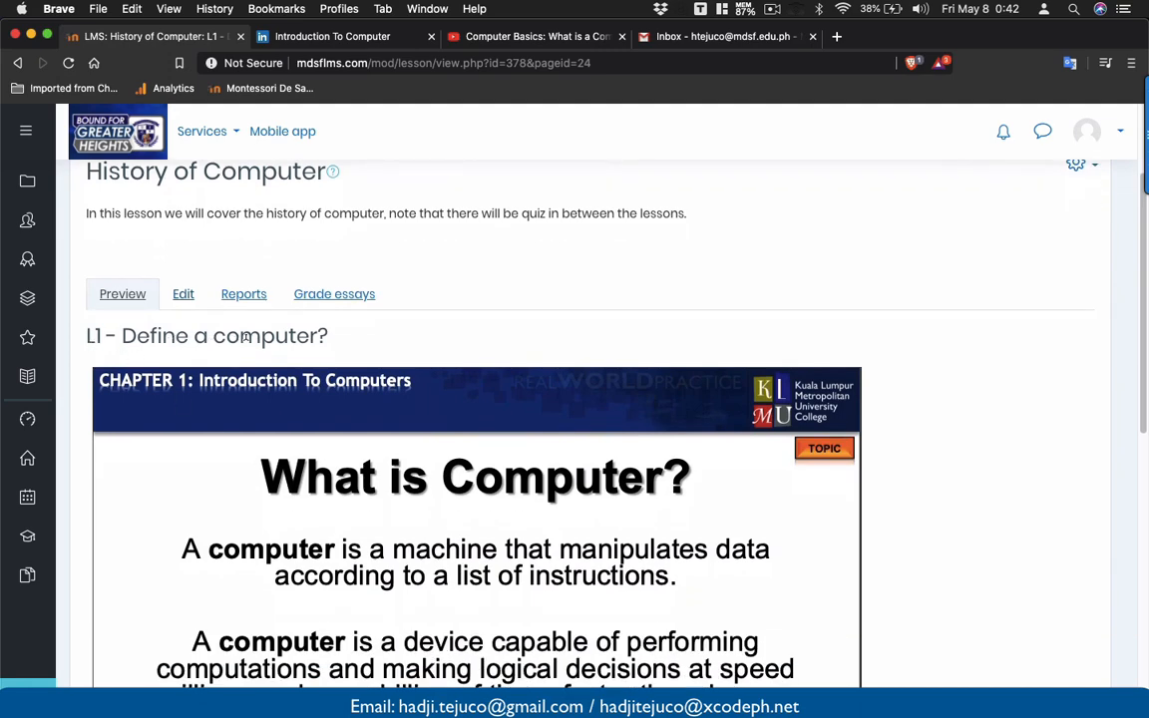
scroll(264, 339, down, 3)
scroll(264, 341, down, 1)
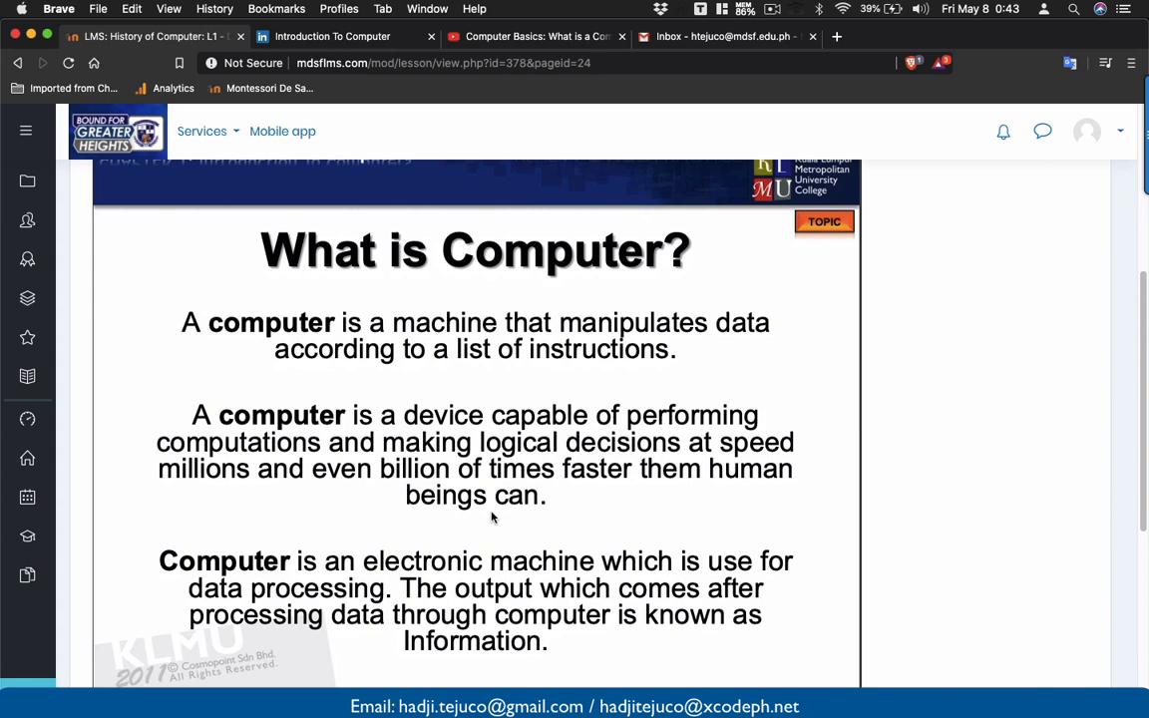
scroll(491, 516, down, 5)
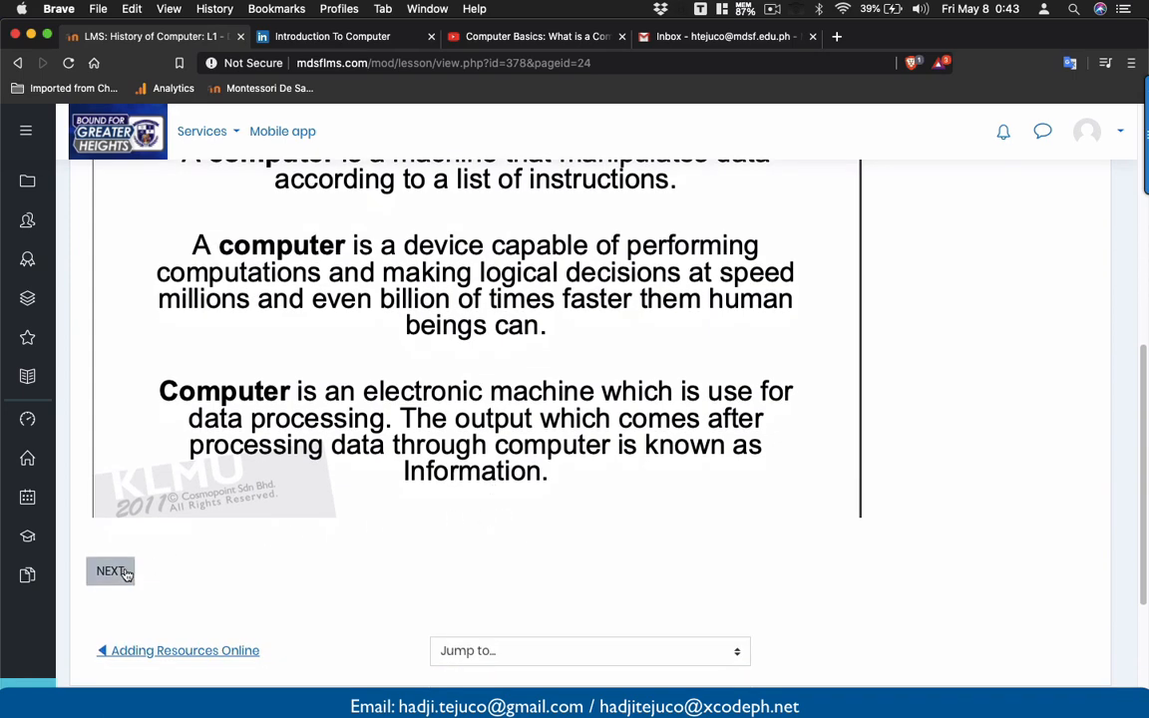
- Proceed to the knowledge check on whether a computer is a mechanical device, submit True and continue past the feedback
click(112, 571)
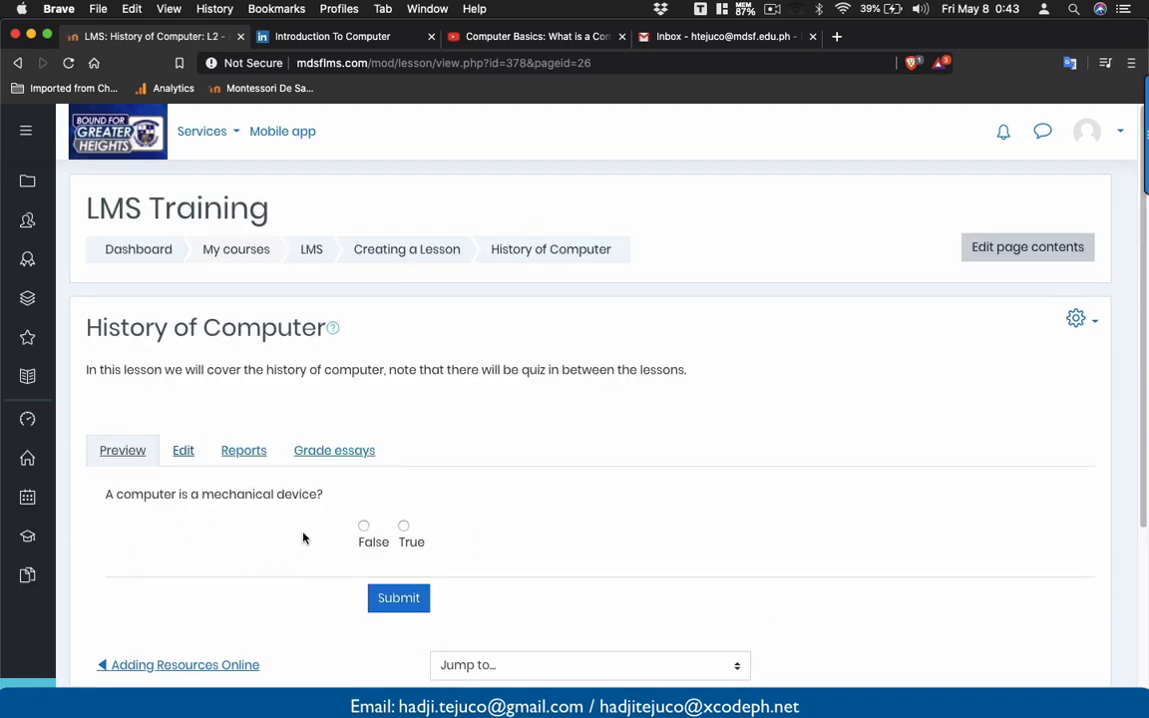
scroll(304, 538, down, 3)
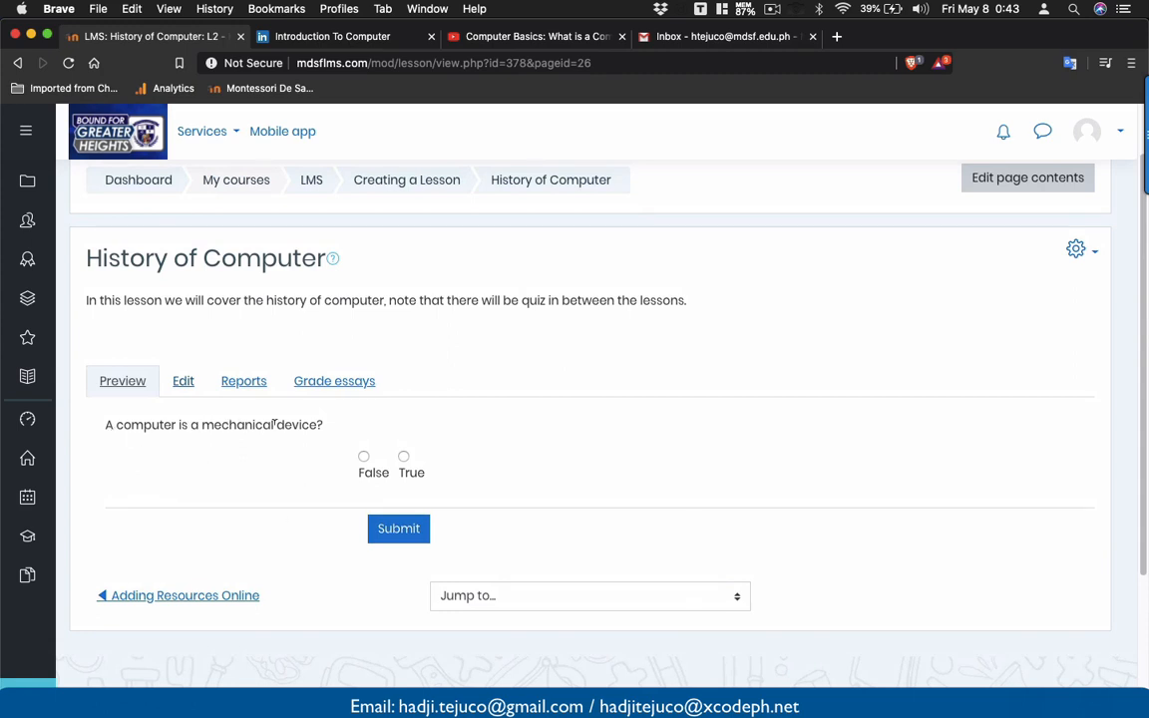
click(404, 457)
click(399, 533)
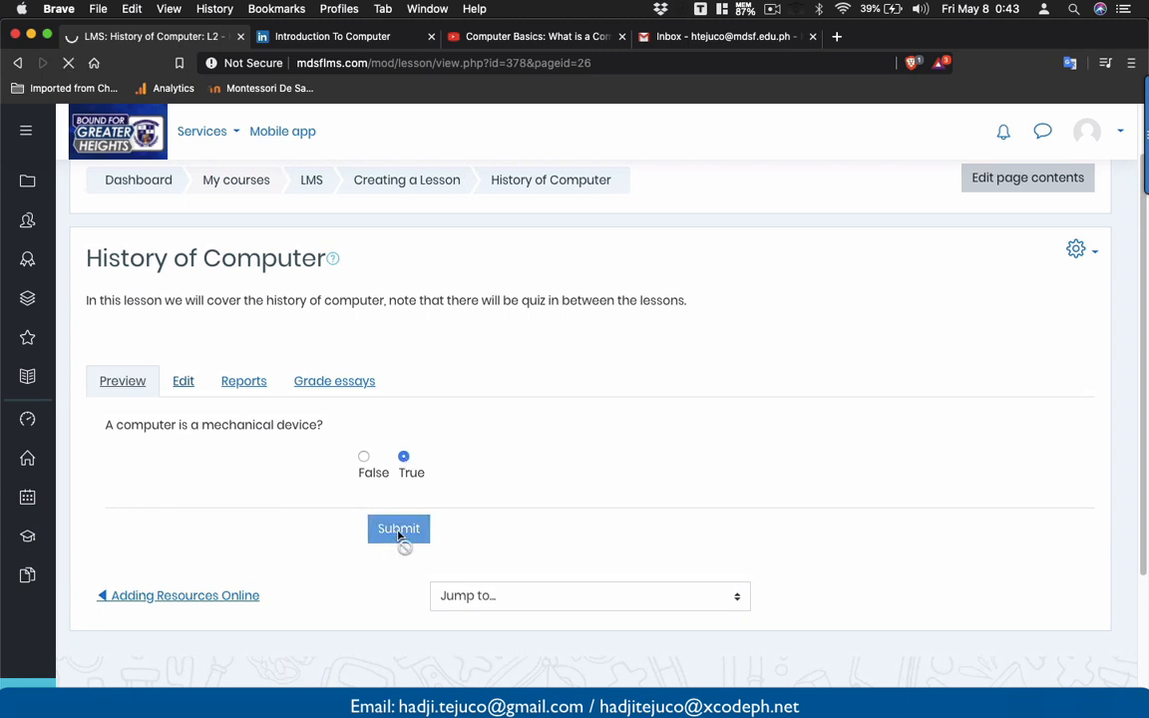
scroll(397, 536, down, 3)
scroll(398, 536, down, 1)
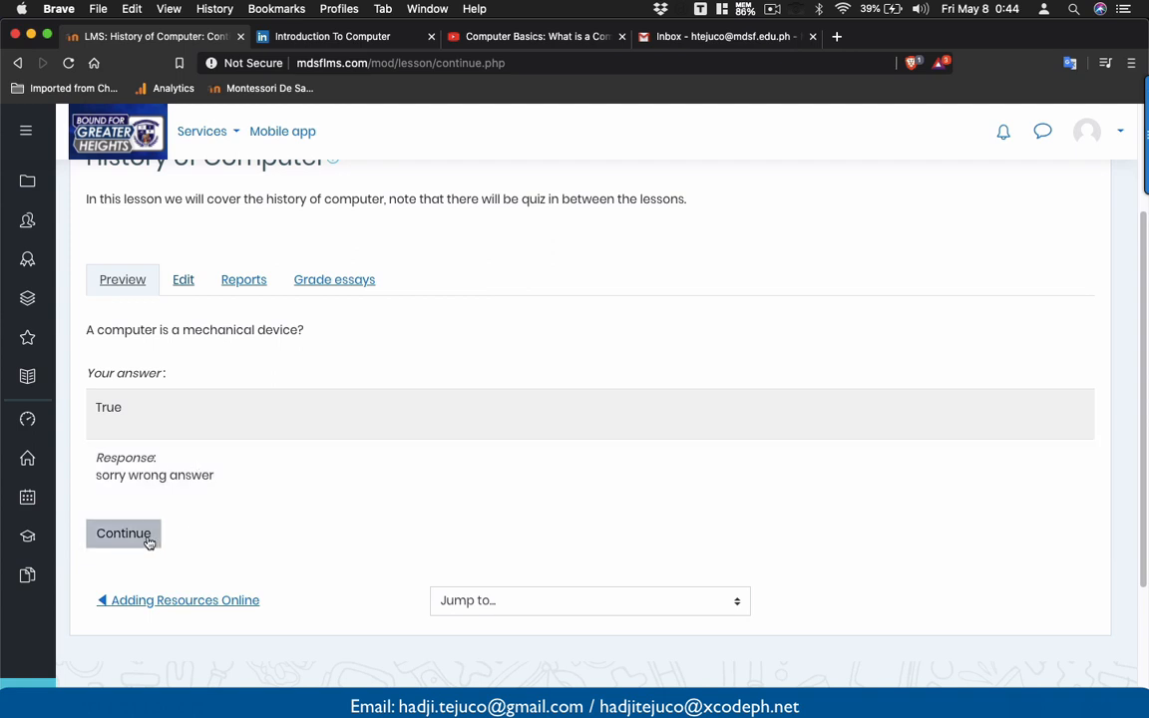
click(150, 541)
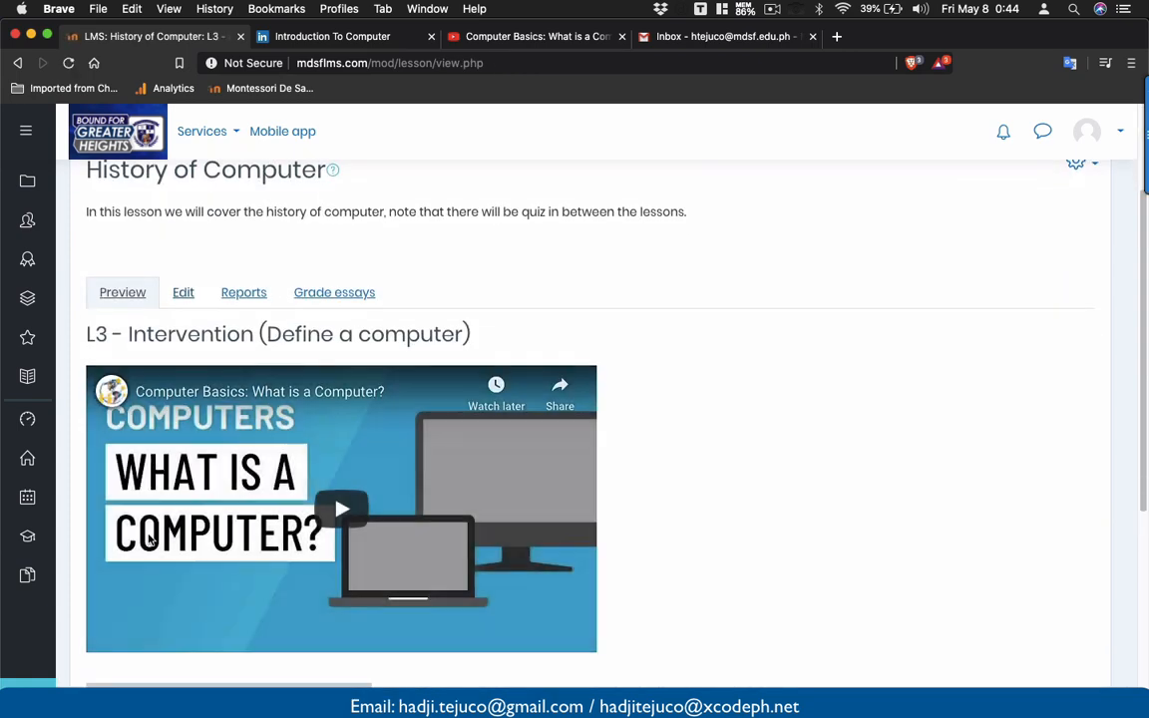
- Compare the L3 intervention page with the outline in PowerPoint and return to the lesson in Brave
scroll(159, 429, down, 2)
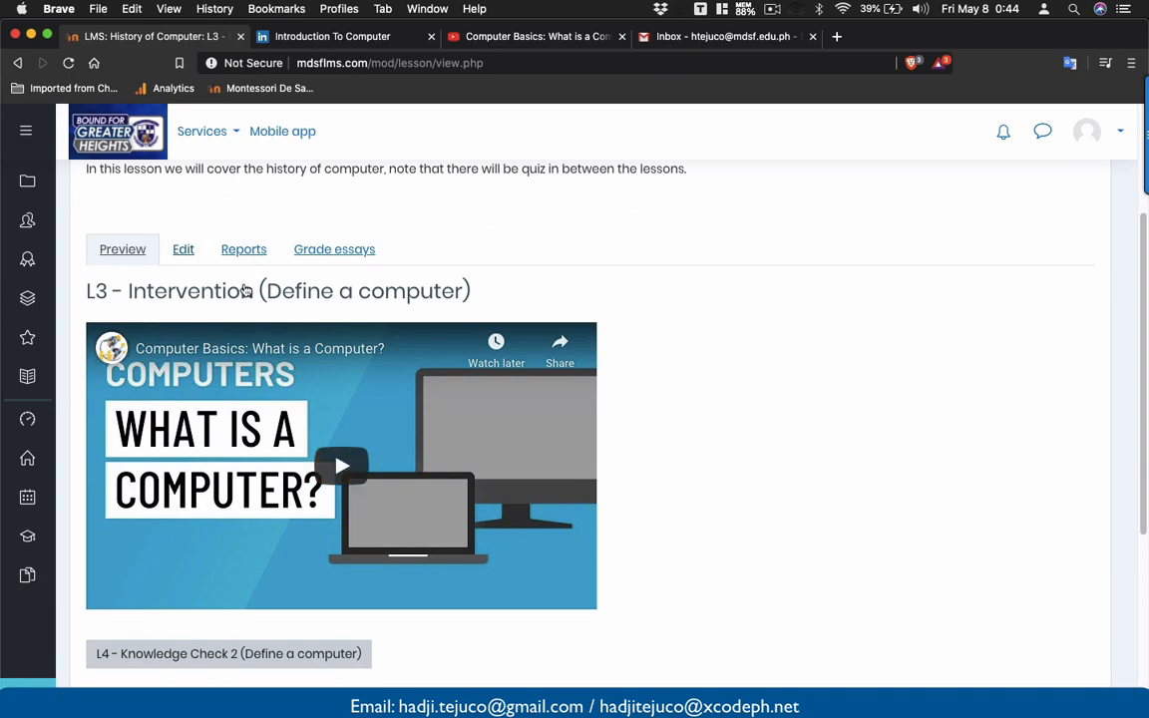
mouse_move(410, 681)
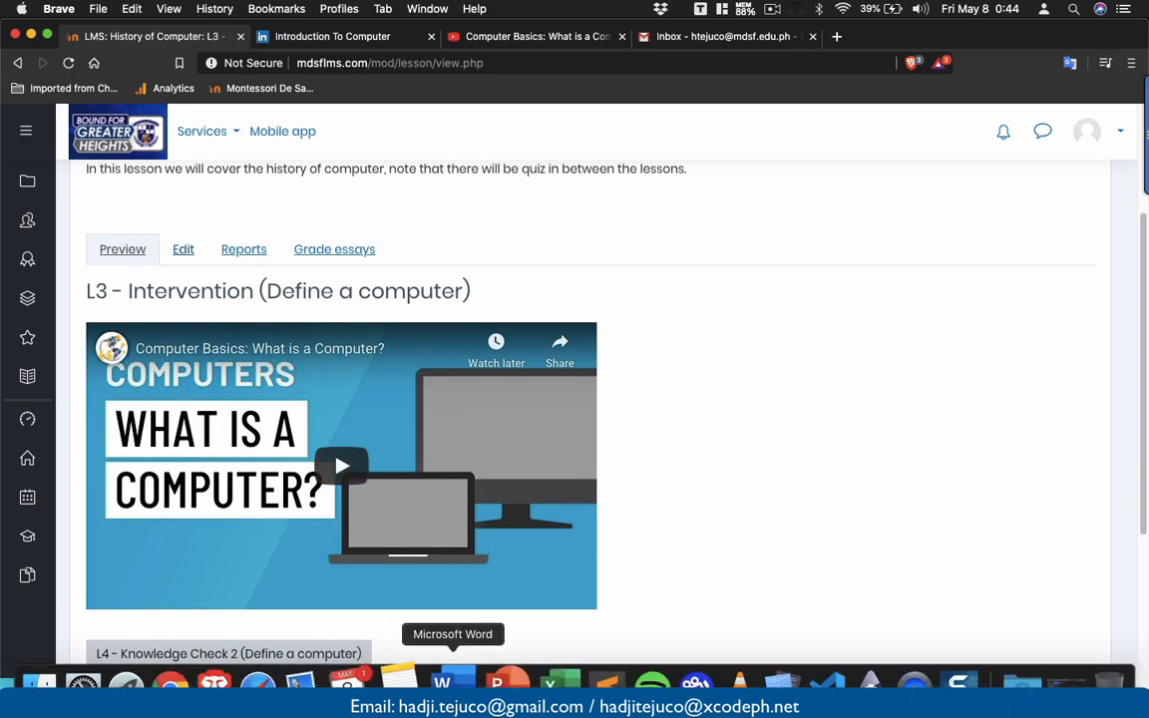
click(511, 682)
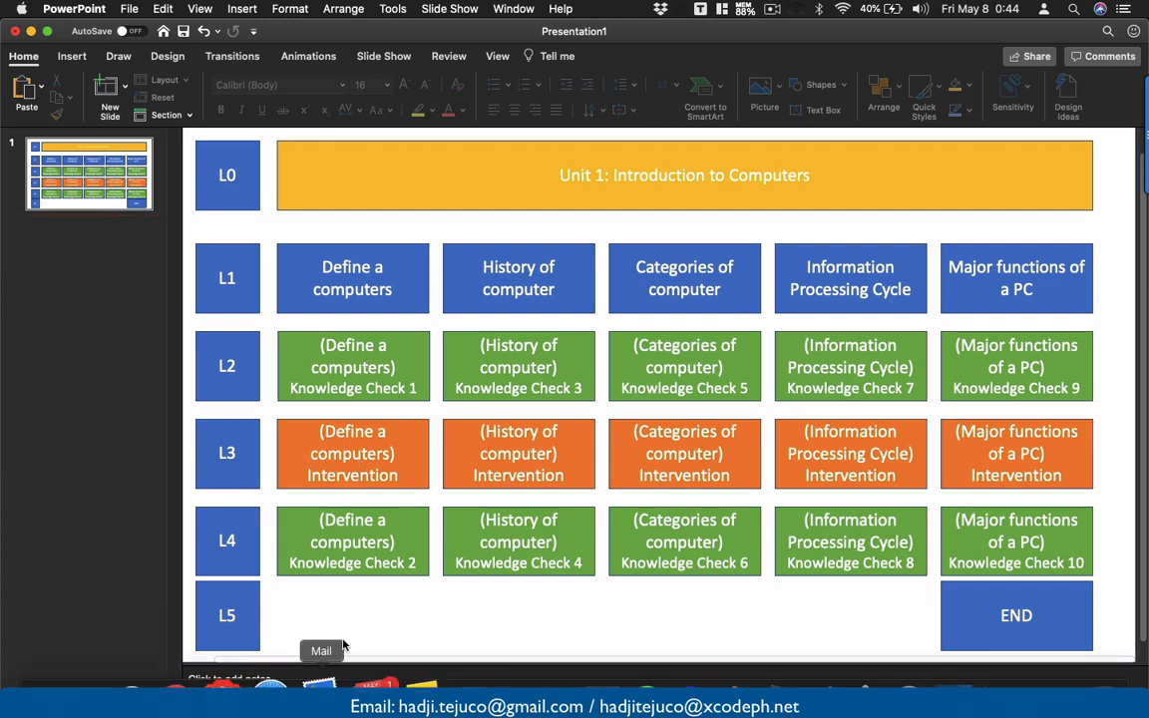
mouse_move(280, 684)
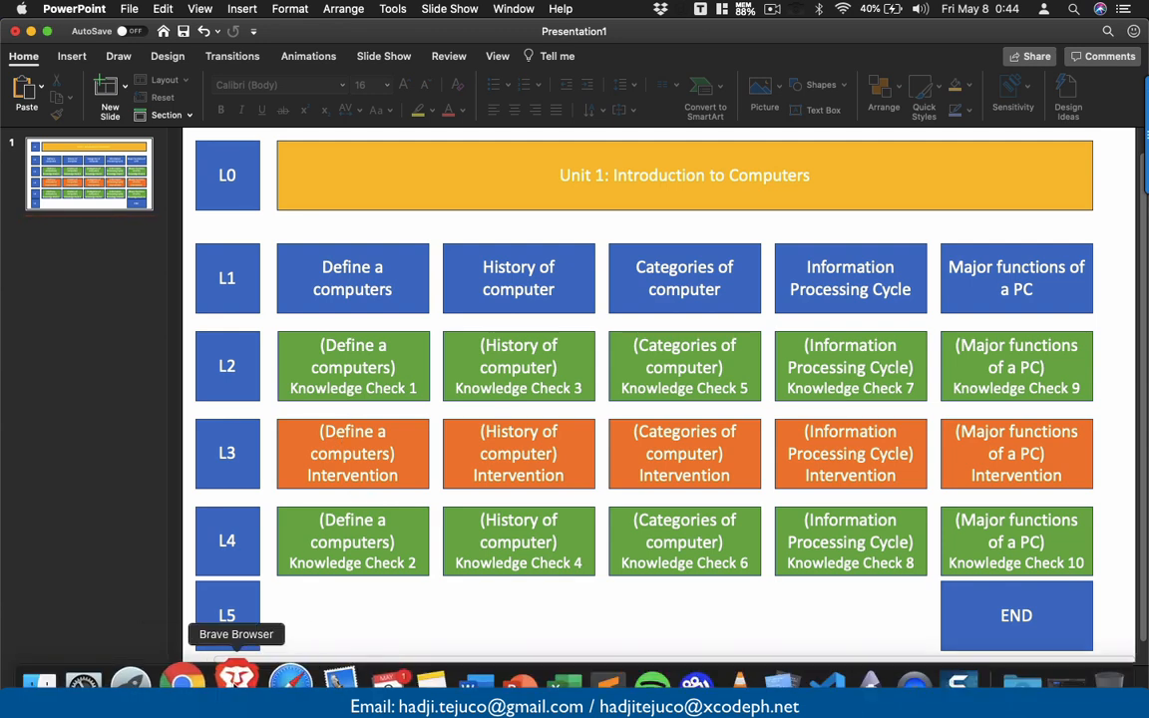
click(228, 682)
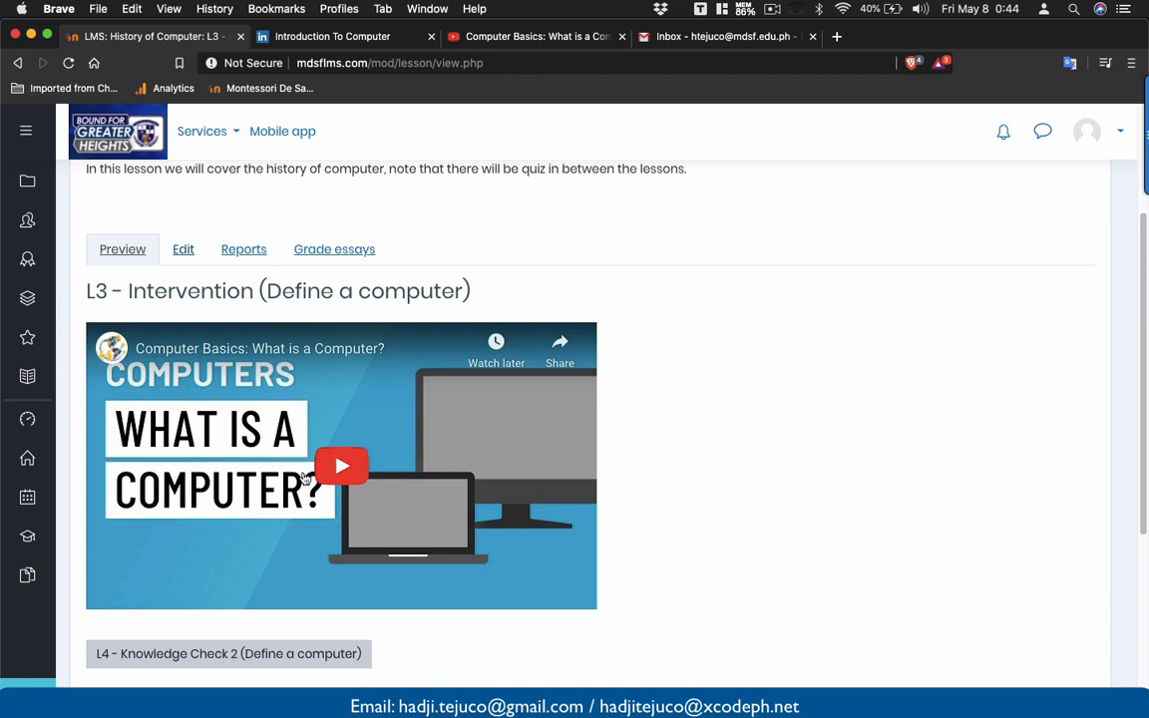
- Go from the intervention to Knowledge Check 2, submit PC as the answer and continue past the feedback
scroll(344, 447, down, 1)
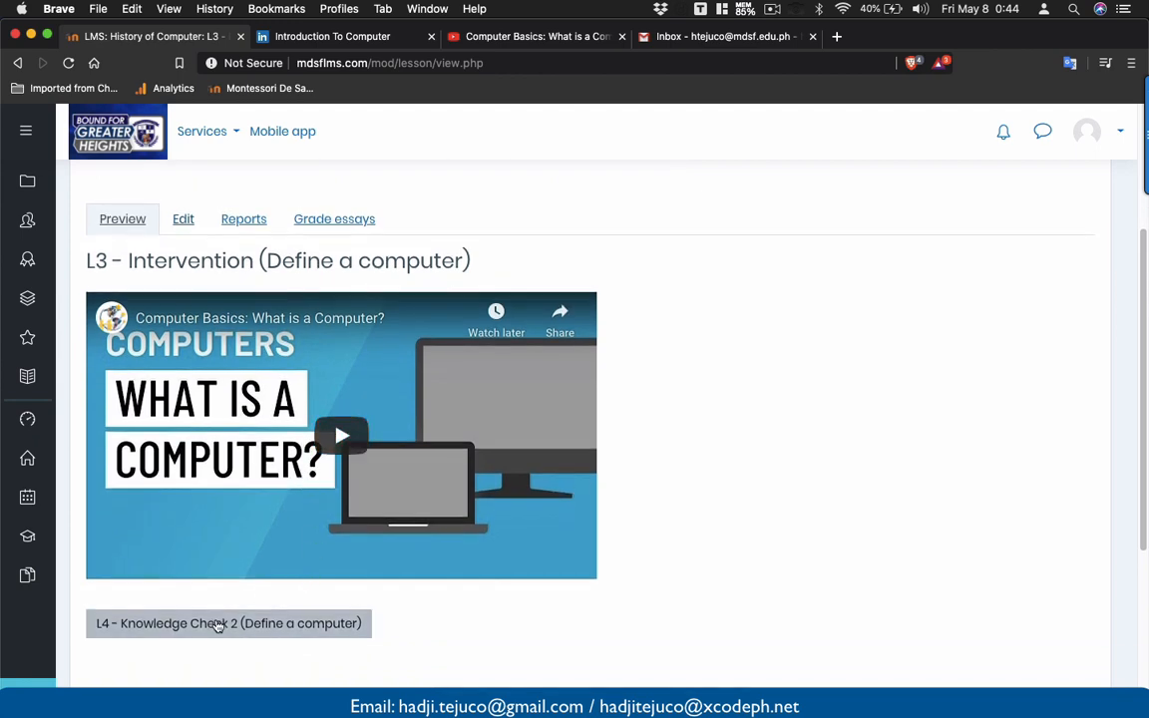
click(278, 625)
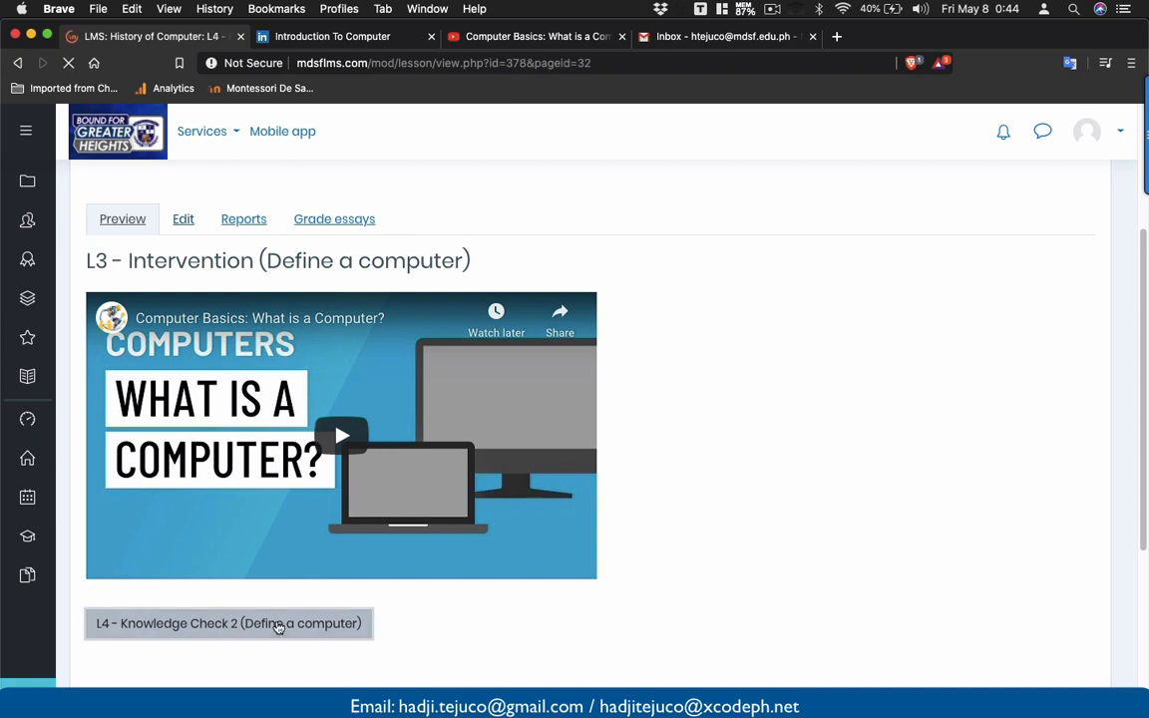
scroll(279, 627, down, 3)
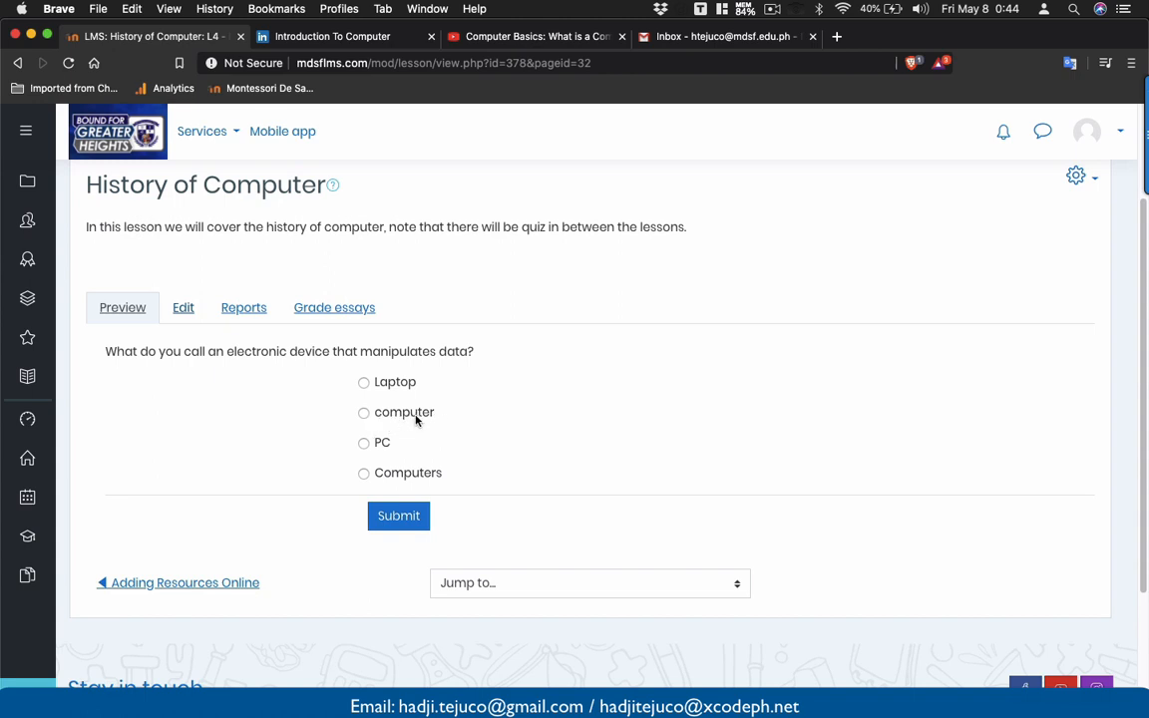
click(365, 445)
click(391, 515)
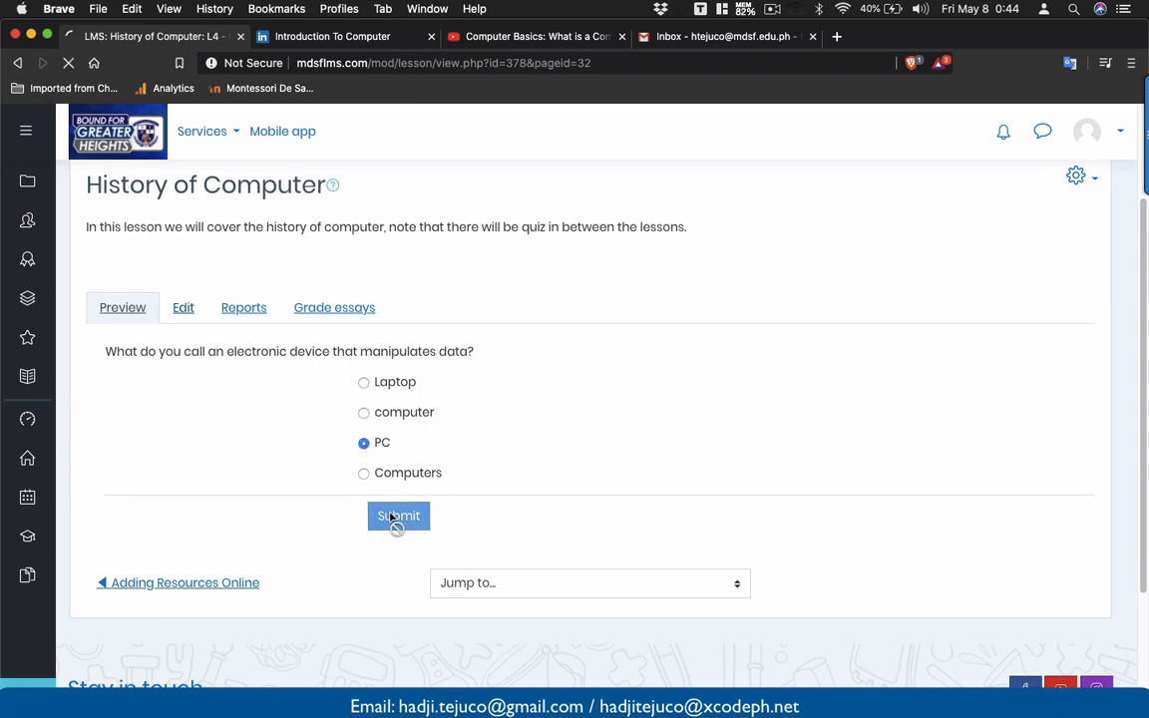
scroll(390, 520, down, 3)
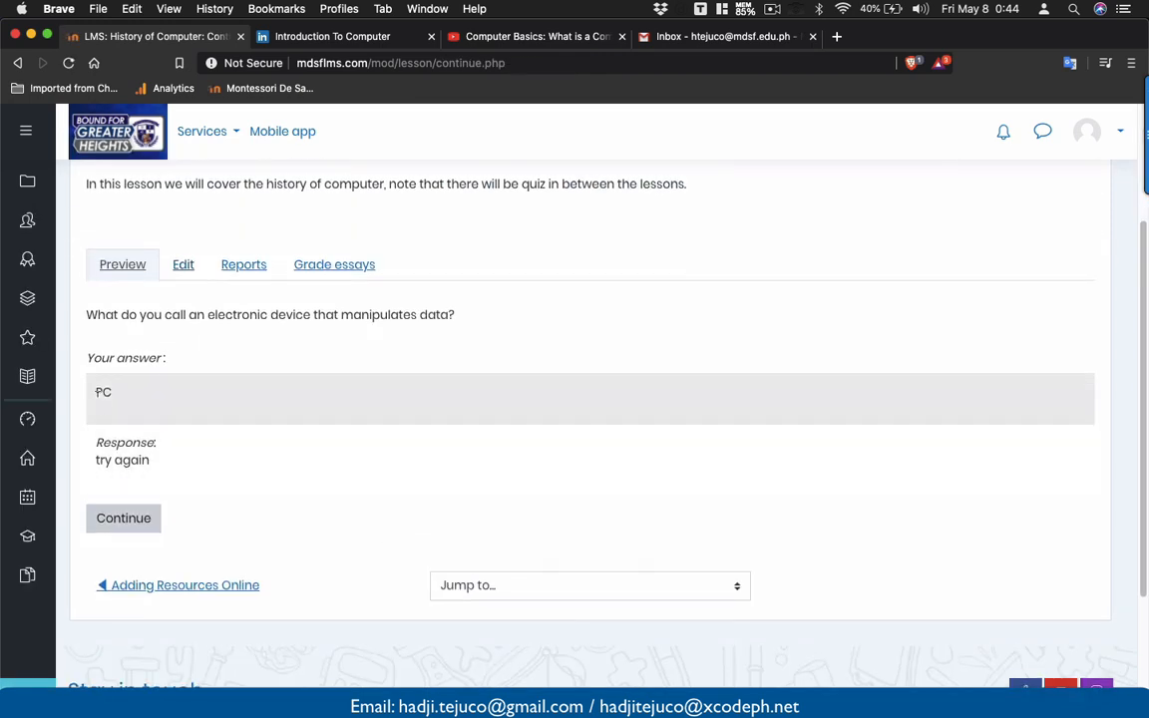
drag(97, 441, 156, 443)
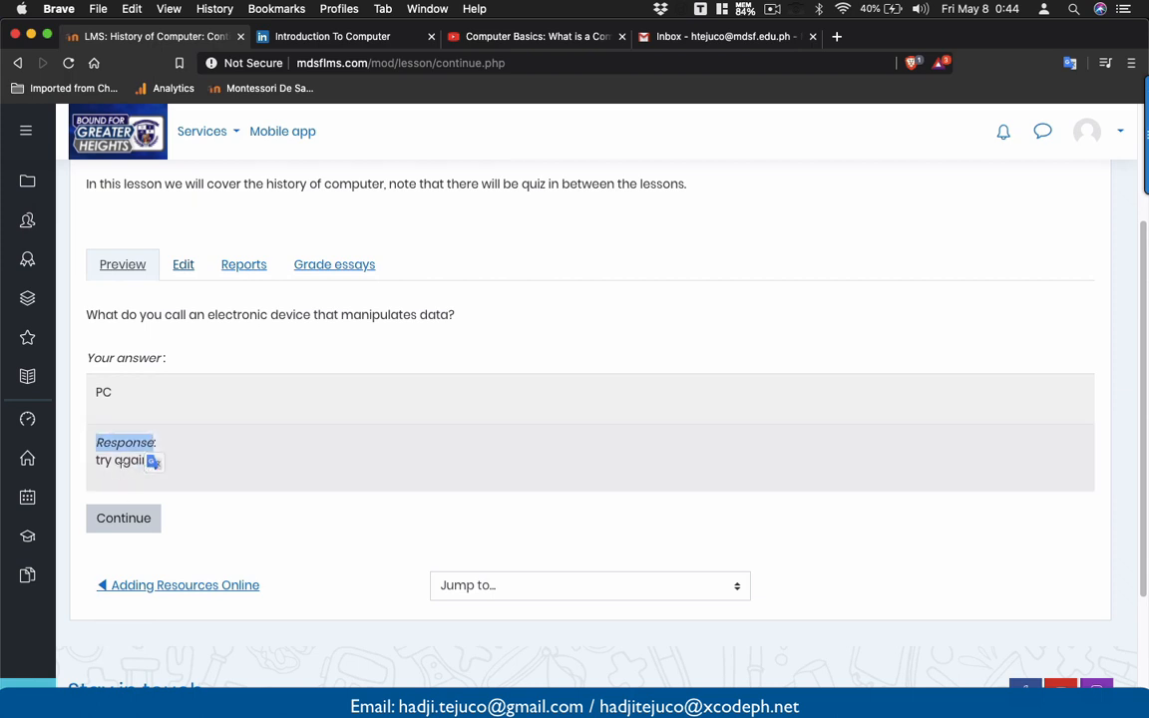
click(134, 519)
- Retake Knowledge Check 2 from the intervention page, submit "computer" as the answer and continue
scroll(209, 472, down, 4)
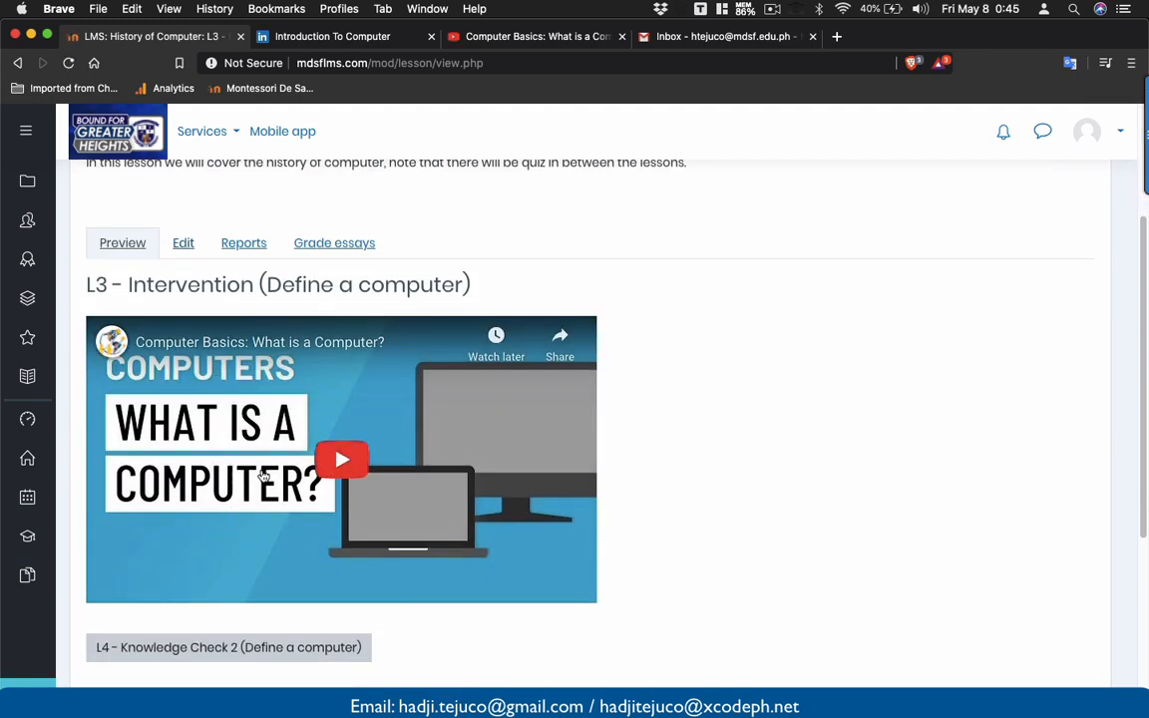
scroll(263, 474, down, 1)
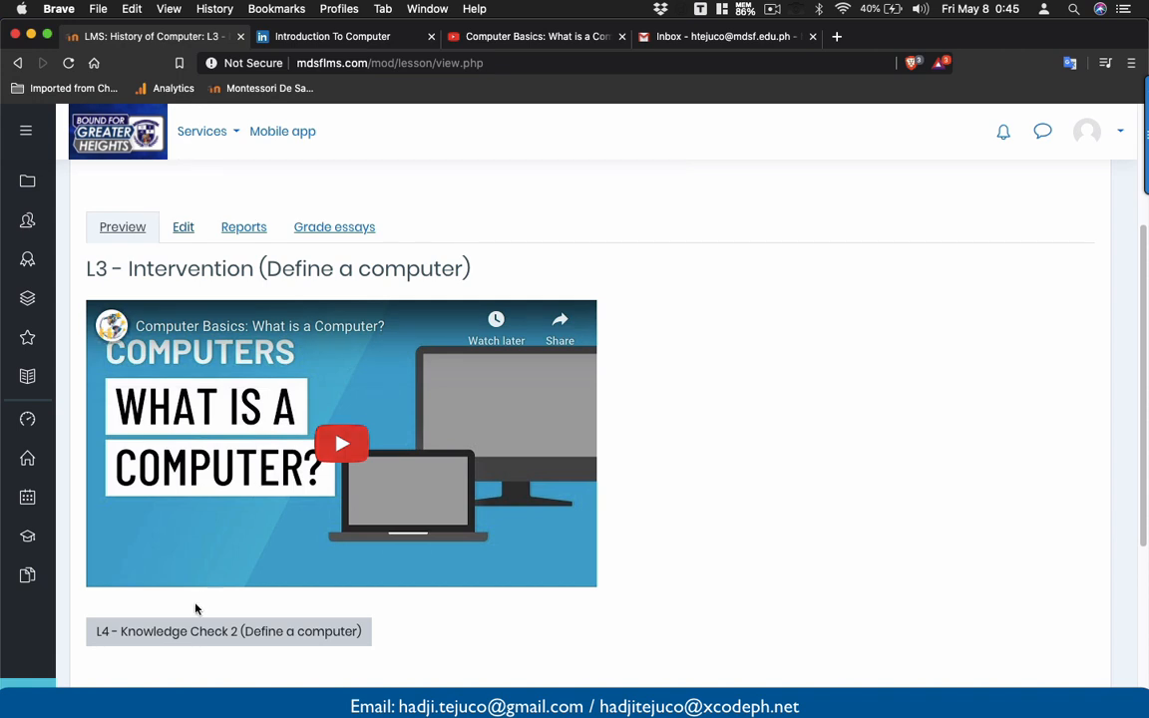
click(183, 635)
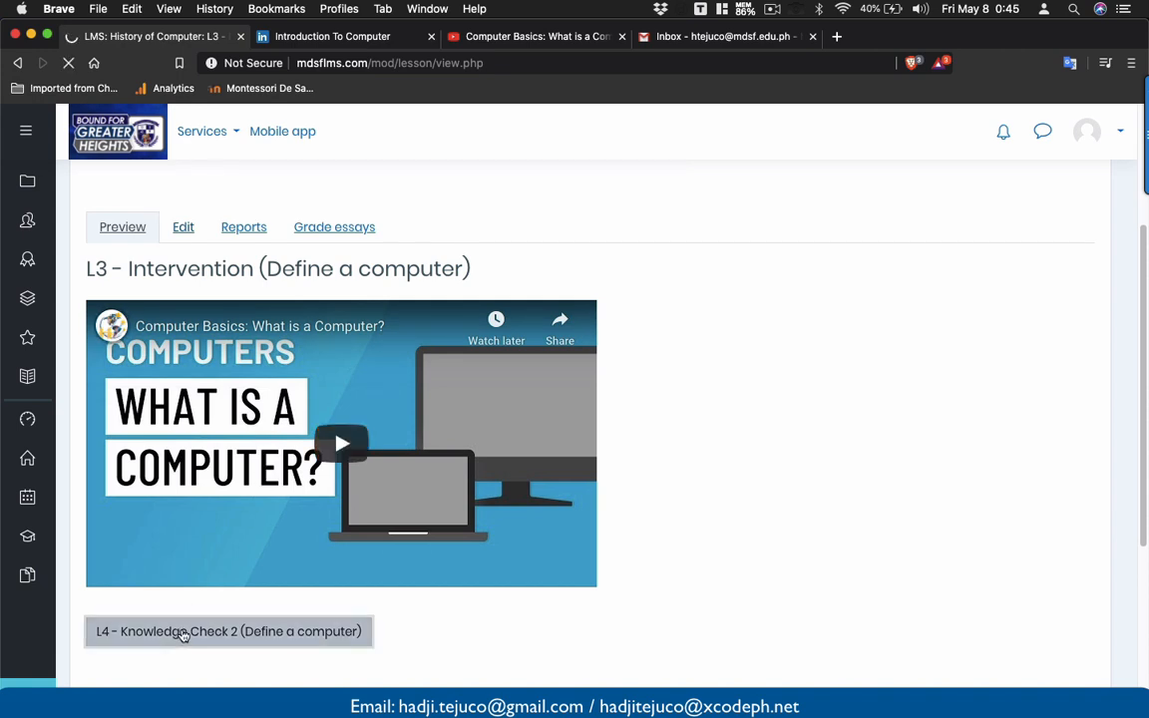
scroll(179, 635, down, 1)
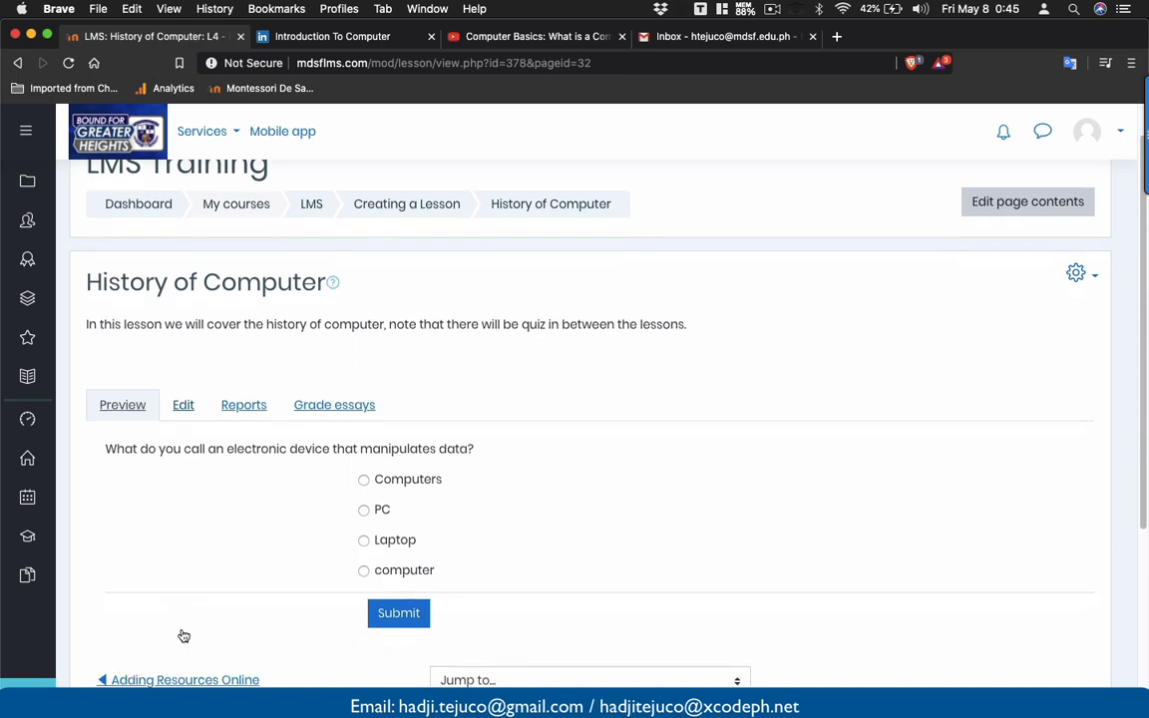
click(364, 567)
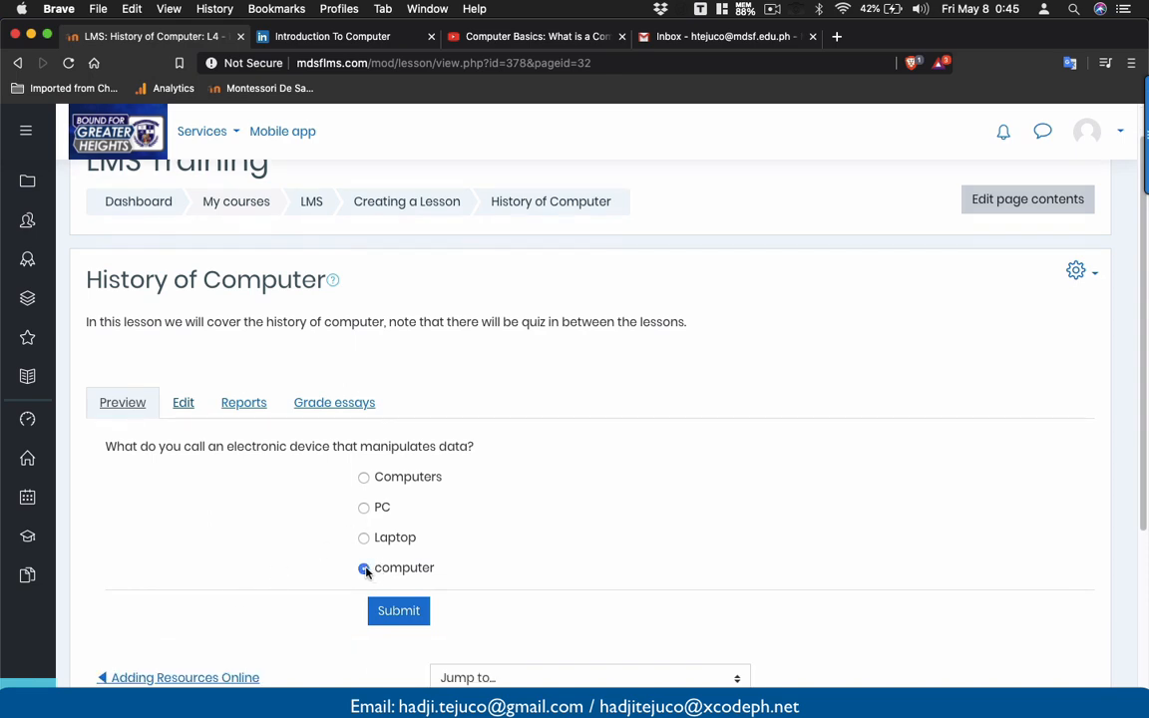
click(395, 616)
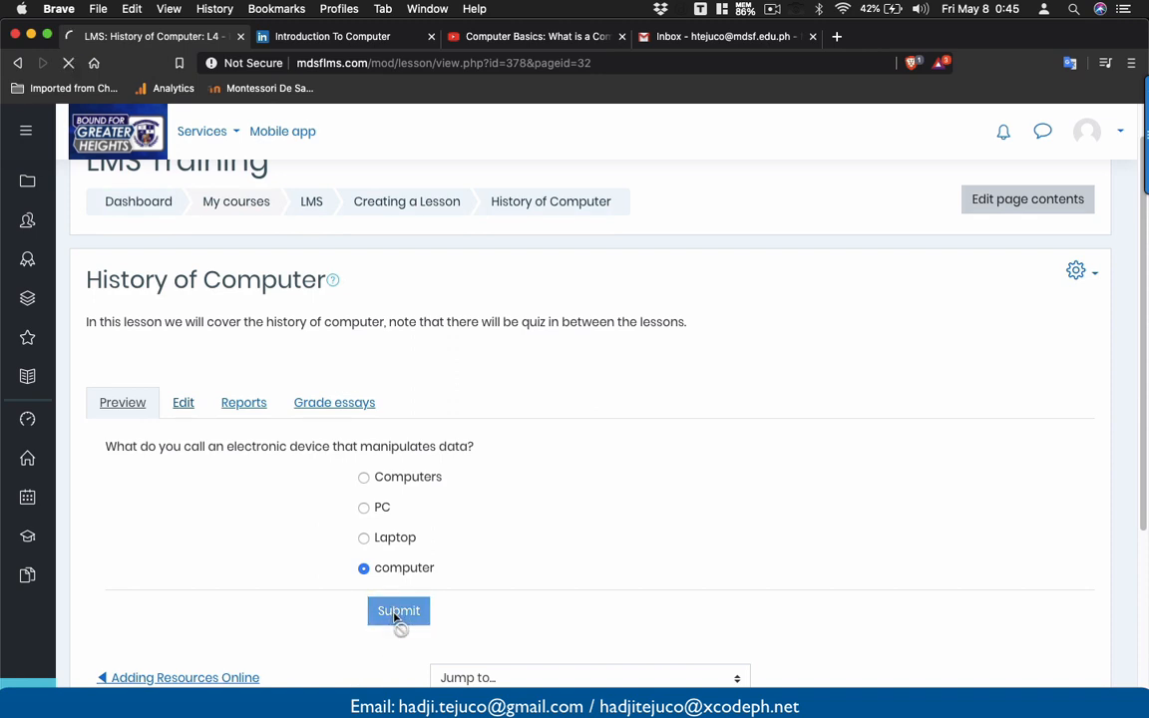
scroll(393, 618, down, 2)
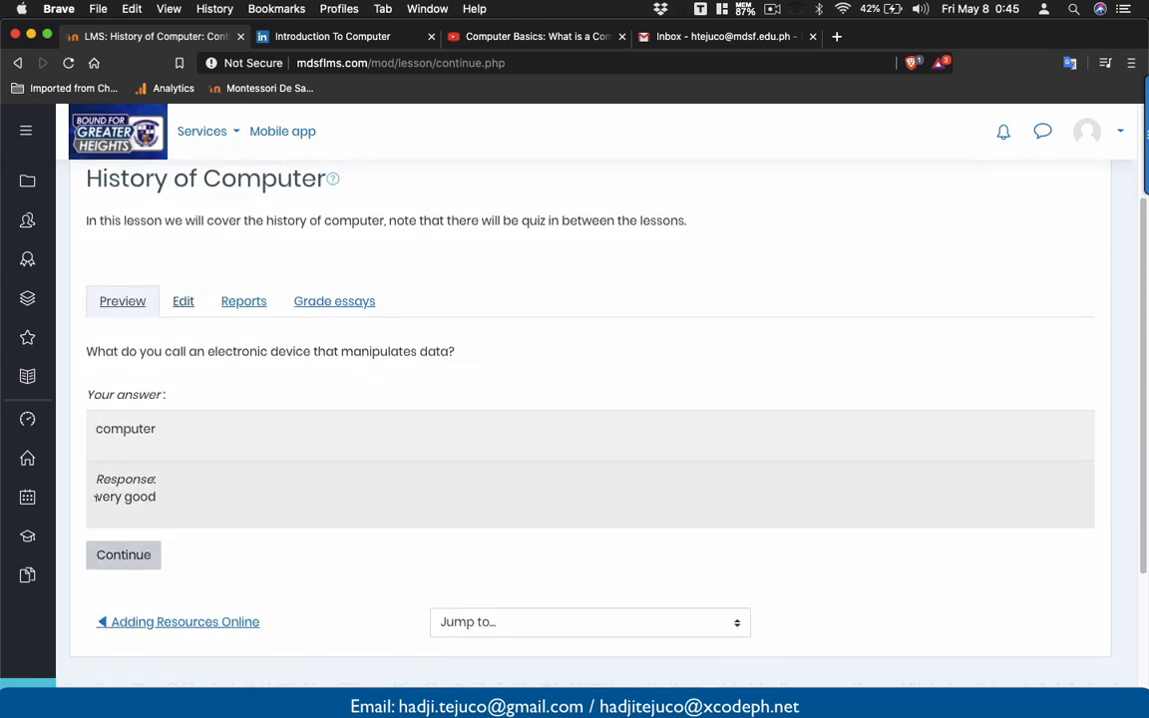
click(130, 554)
- Read through the L1 History of Computer slides and proceed to the following lesson page
scroll(251, 535, down, 3)
scroll(250, 536, down, 2)
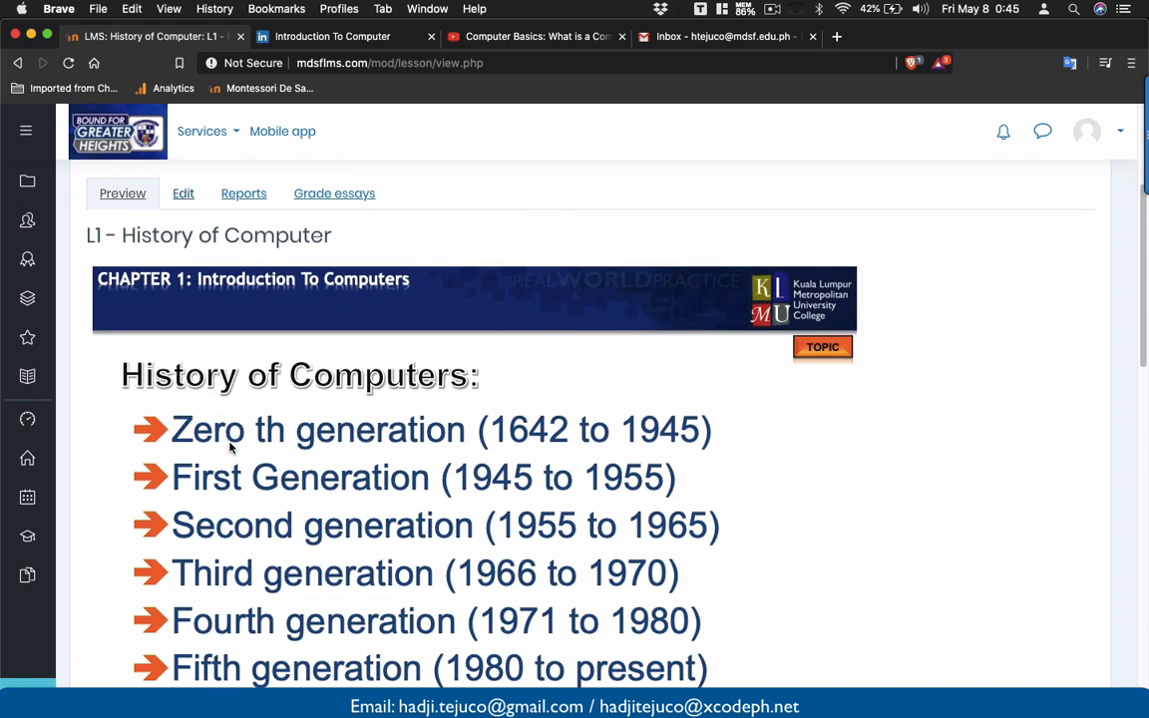
scroll(230, 448, down, 5)
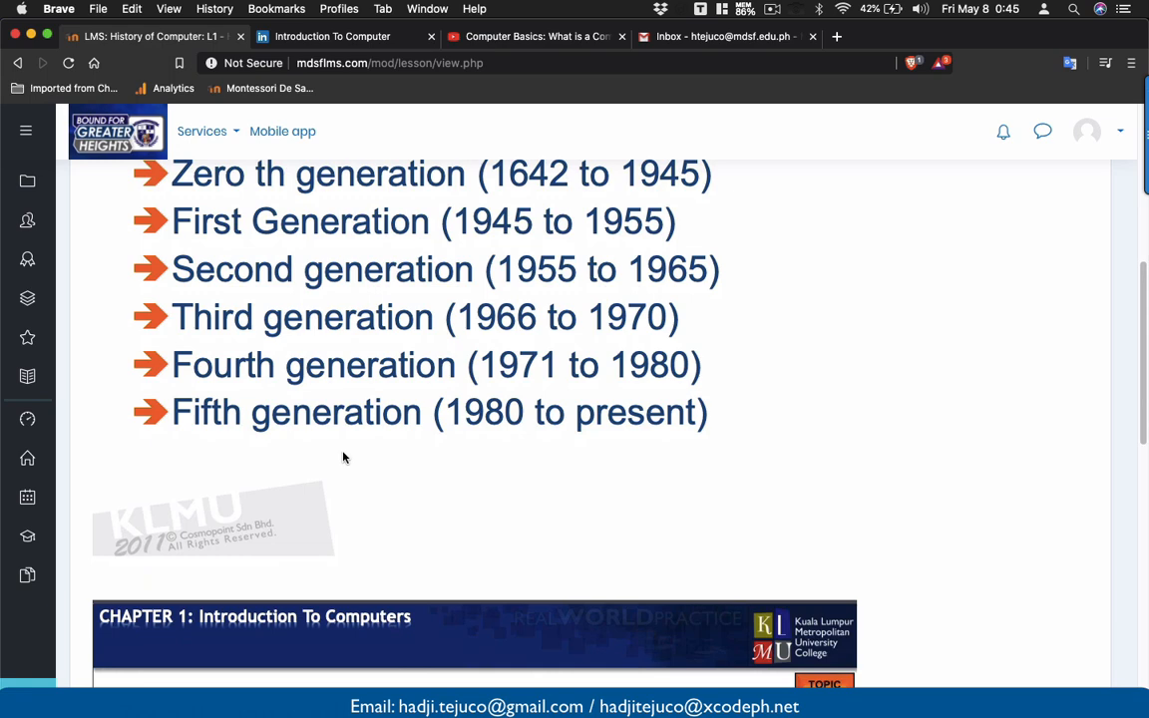
scroll(342, 457, down, 11)
scroll(342, 457, down, 2)
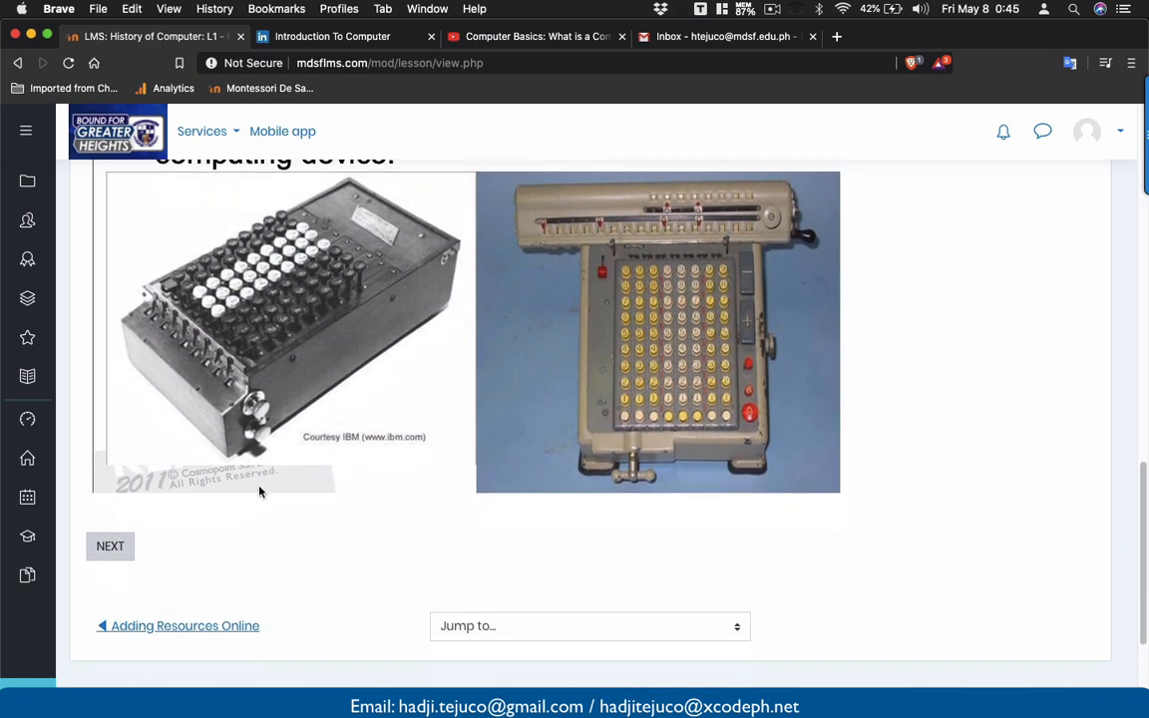
click(122, 546)
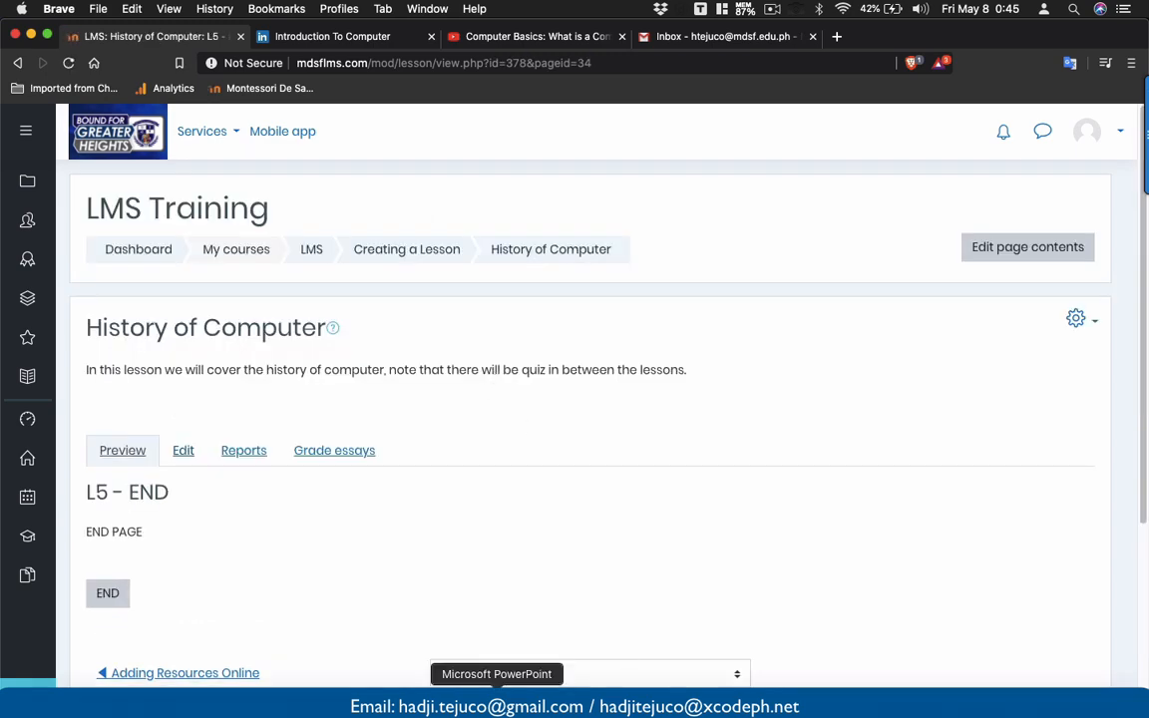
- Check the END block of the outline in PowerPoint, return to Brave and finish the lesson from its L5 END page
mouse_move(455, 706)
click(511, 683)
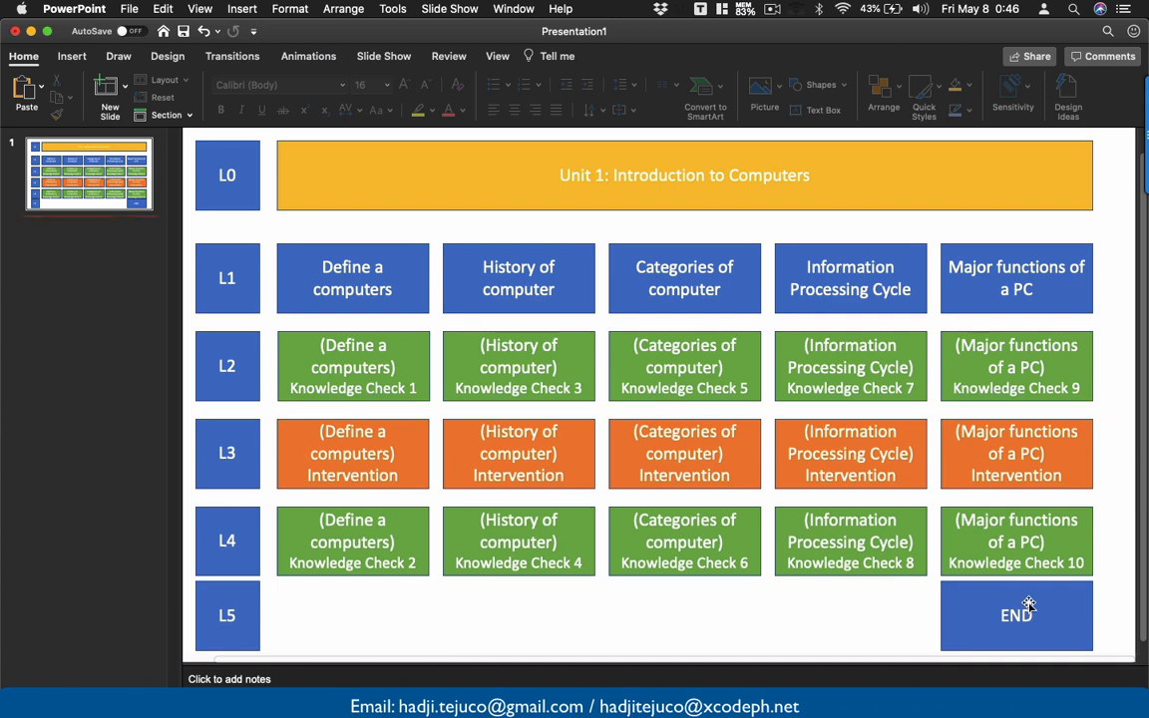
mouse_move(282, 686)
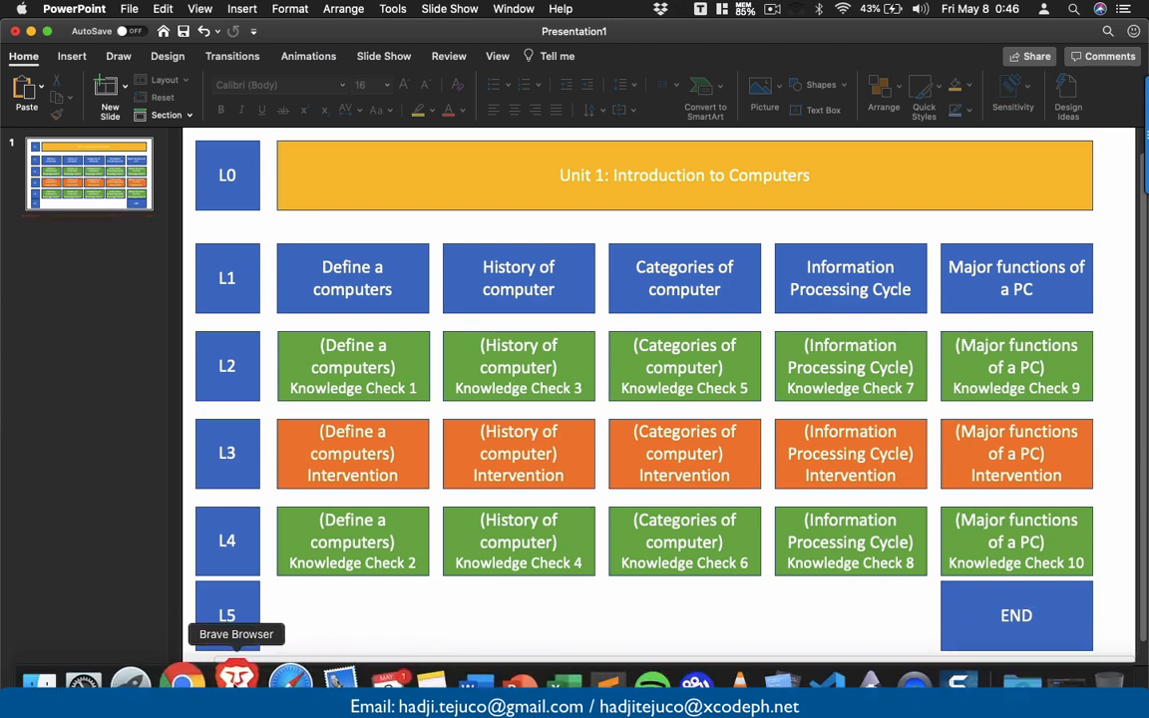
click(228, 680)
click(109, 594)
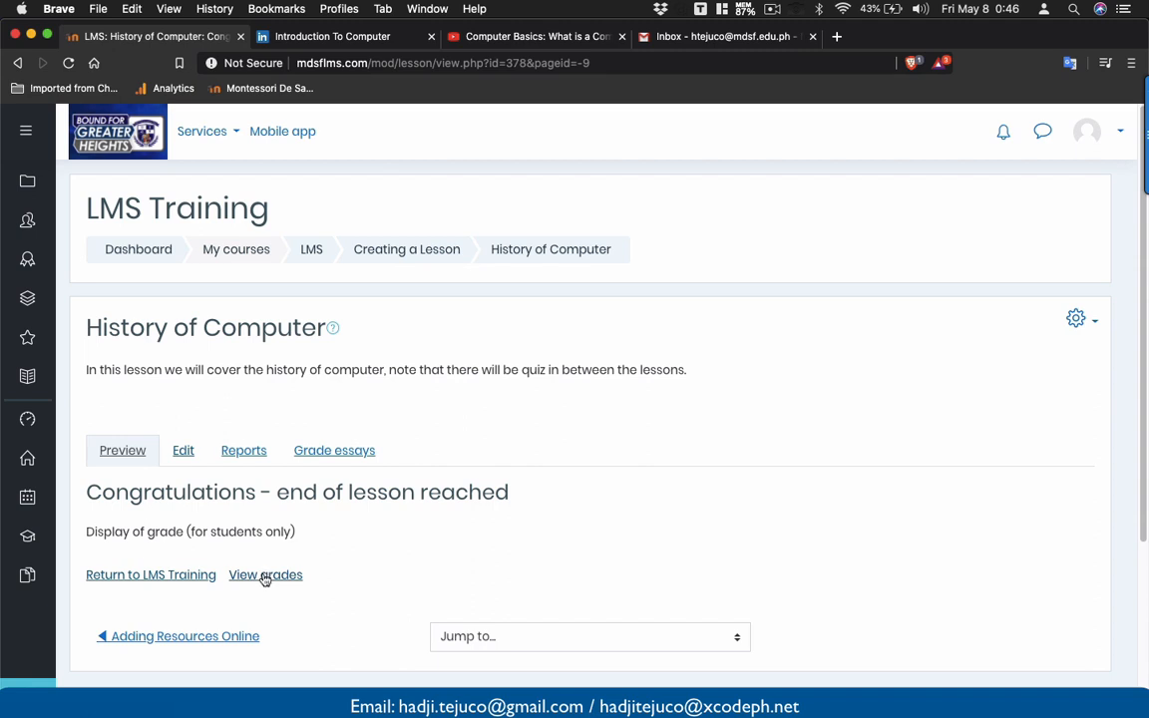
scroll(271, 576, down, 2)
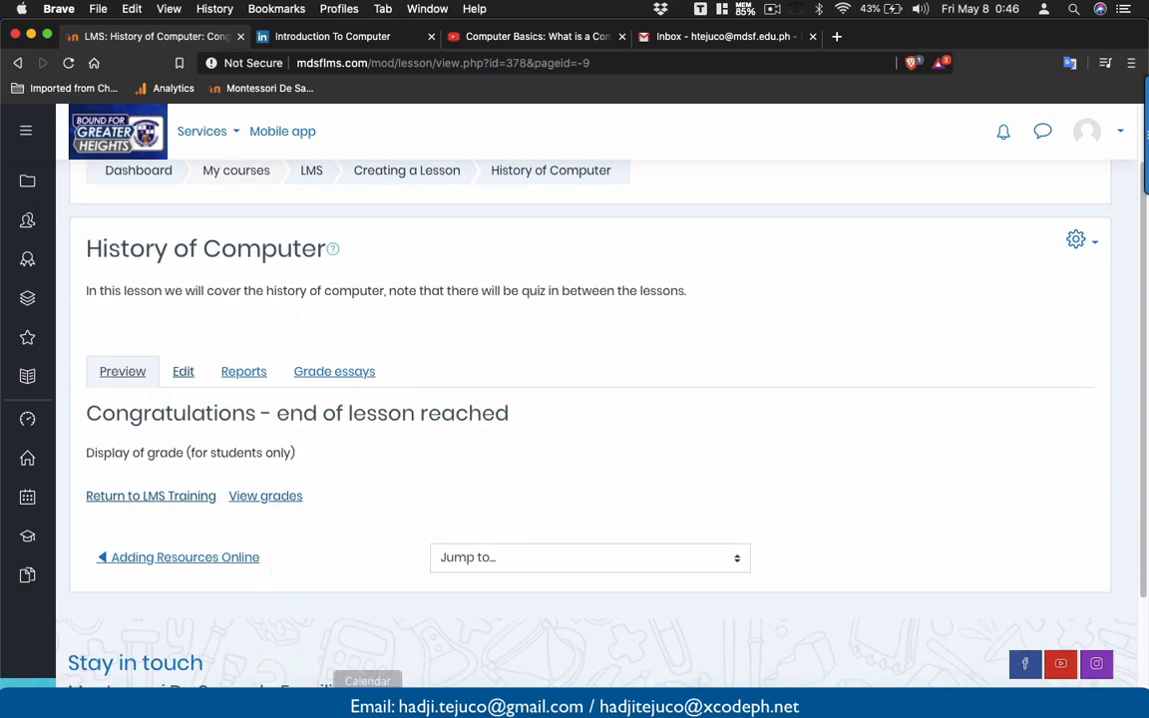
- Review the unit outline in PowerPoint once more, minimize its window and return to the finished lesson in Brave
mouse_move(320, 698)
click(519, 684)
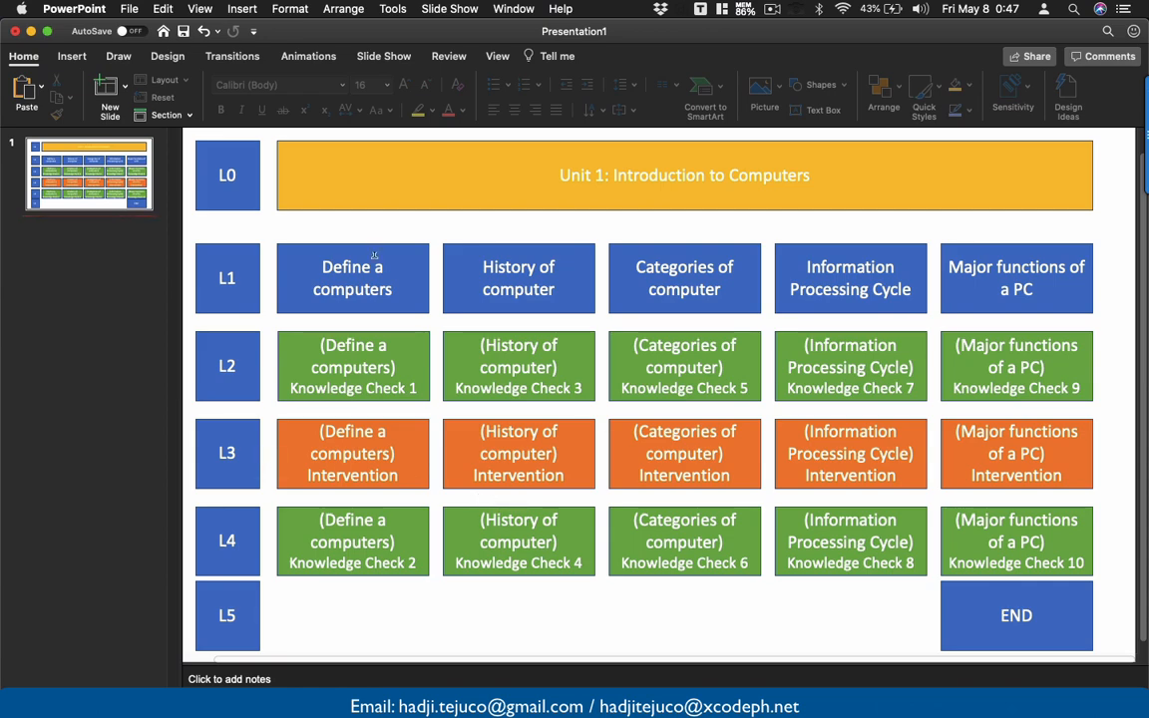
click(31, 31)
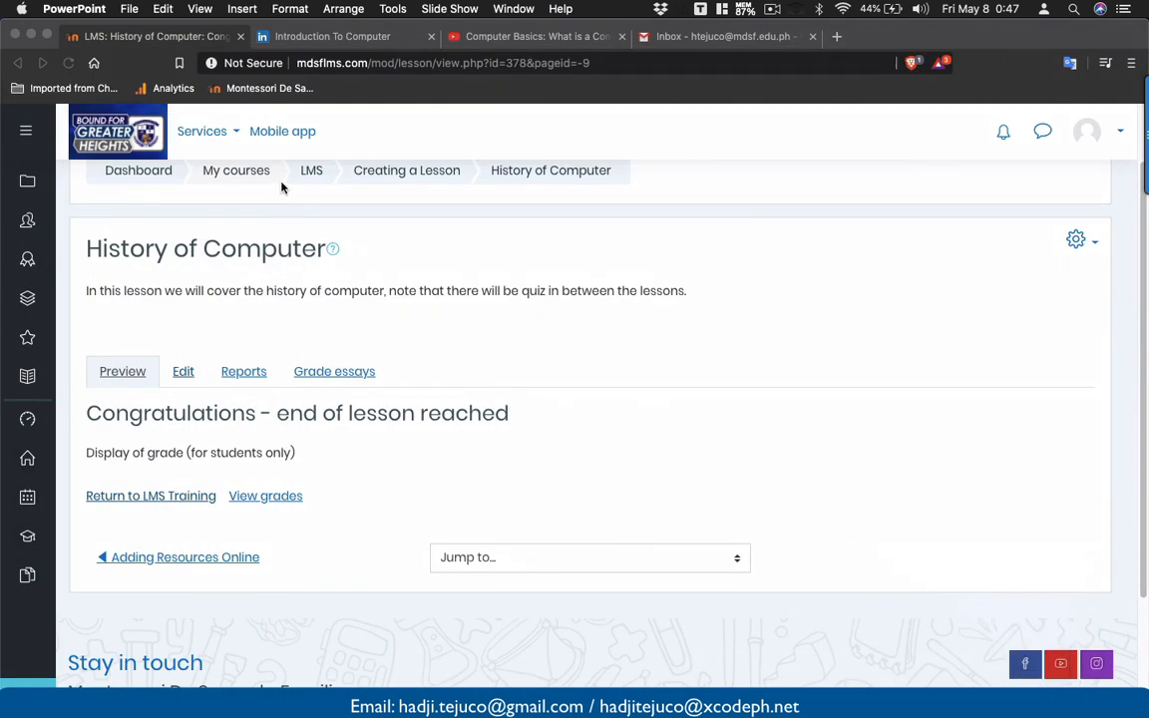
click(290, 161)
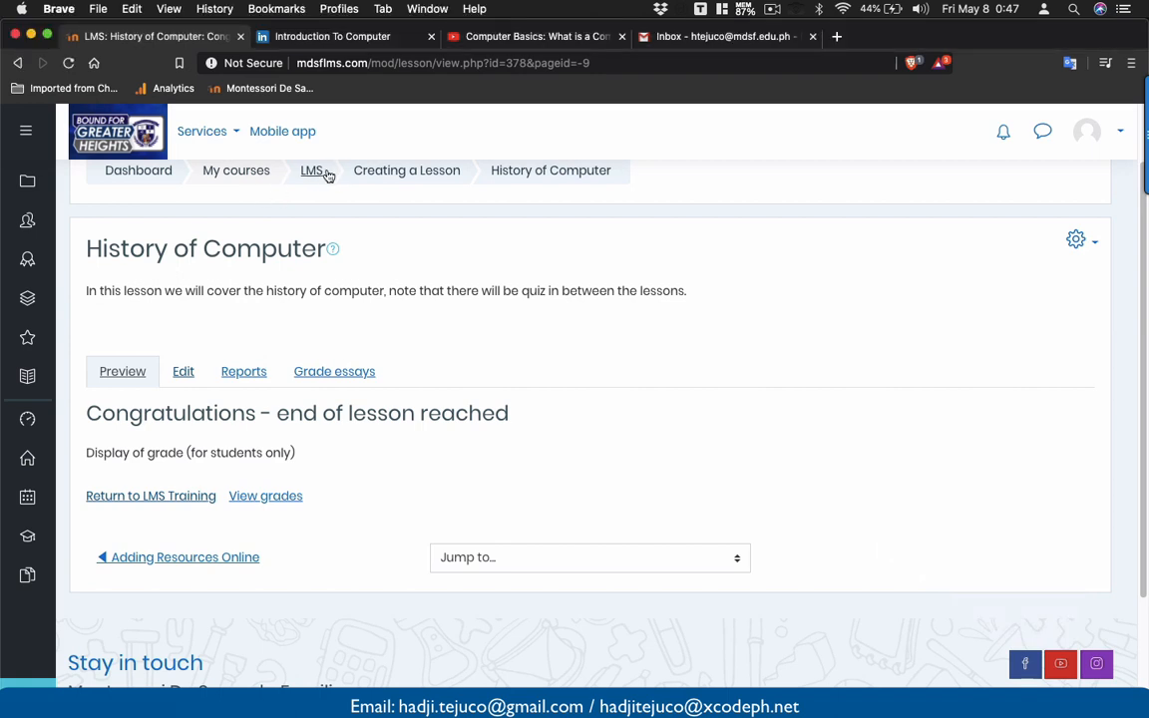
- Go back to the LMS Training course page and turn editing on for the course
click(331, 176)
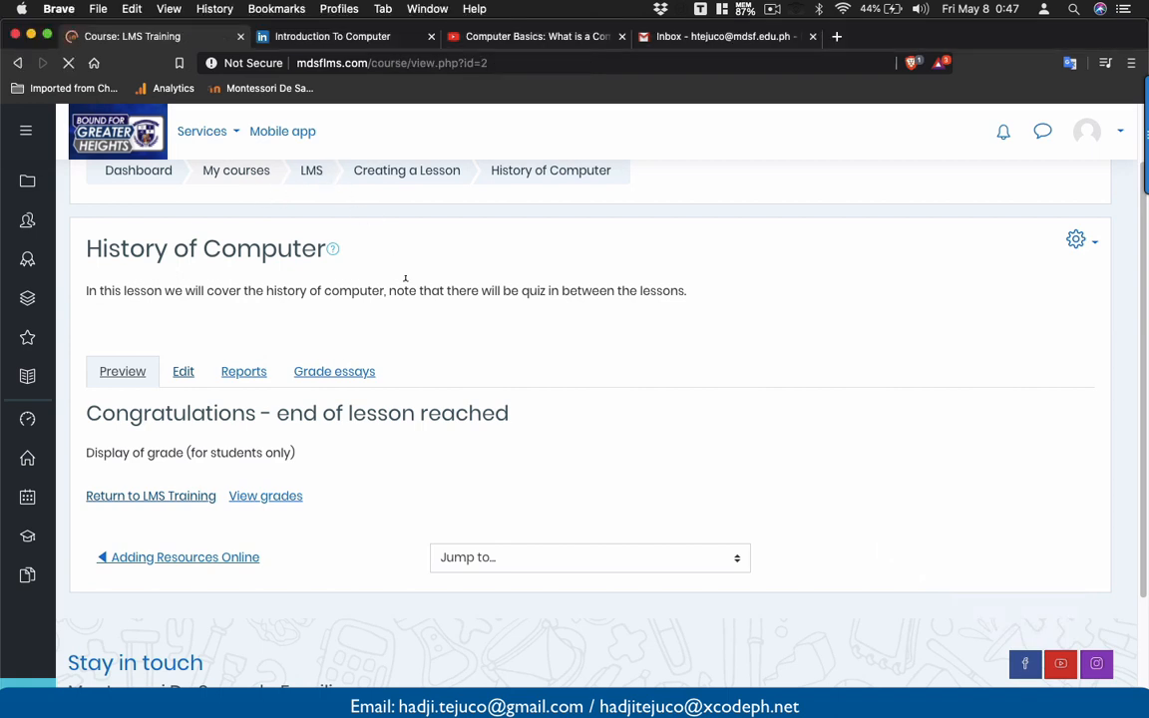
scroll(405, 278, down, 10)
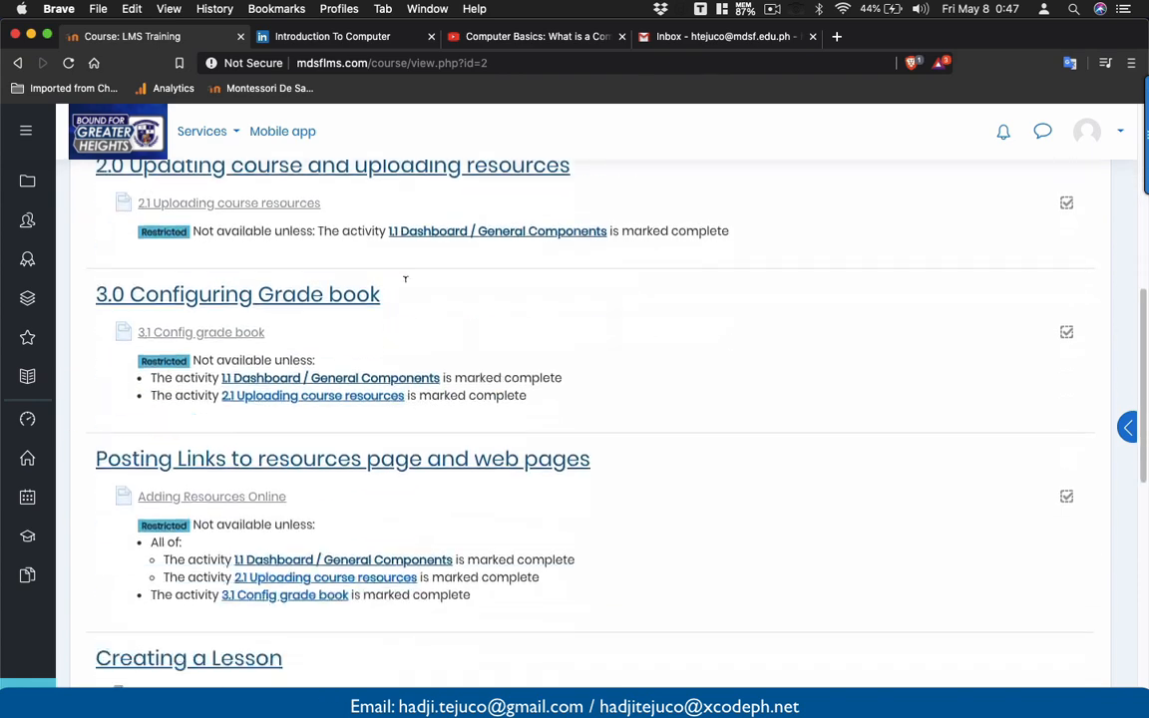
scroll(405, 278, down, 5)
scroll(404, 278, up, 3)
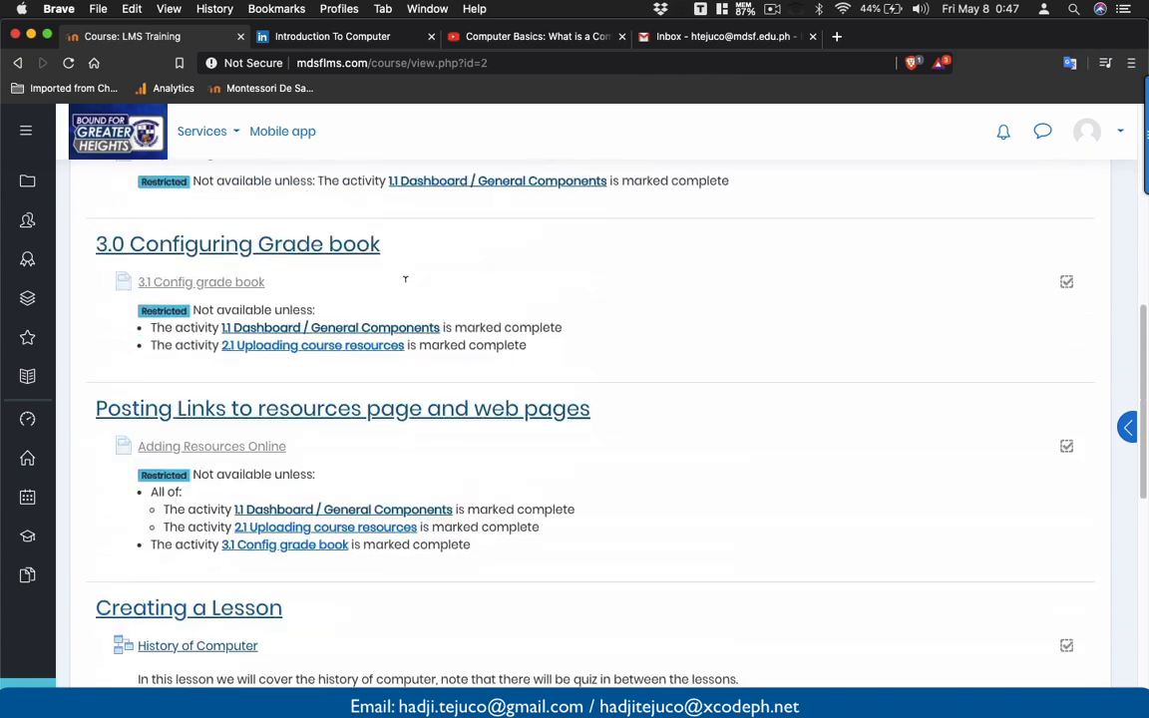
scroll(405, 278, up, 10)
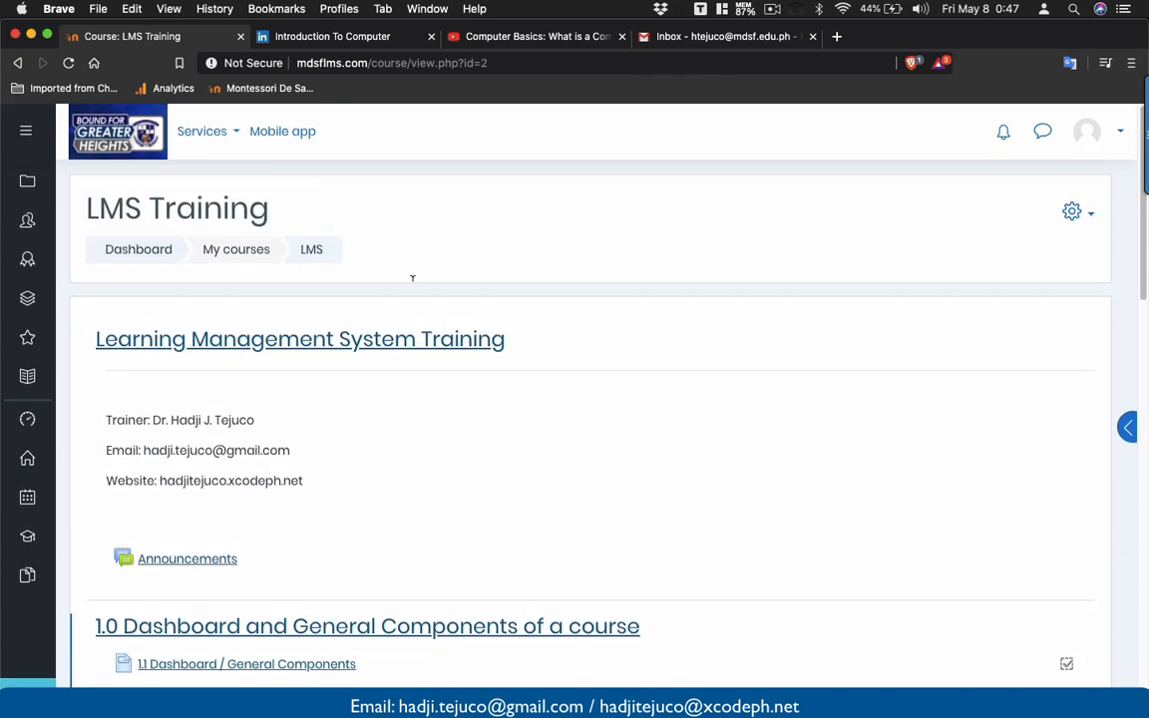
click(1077, 212)
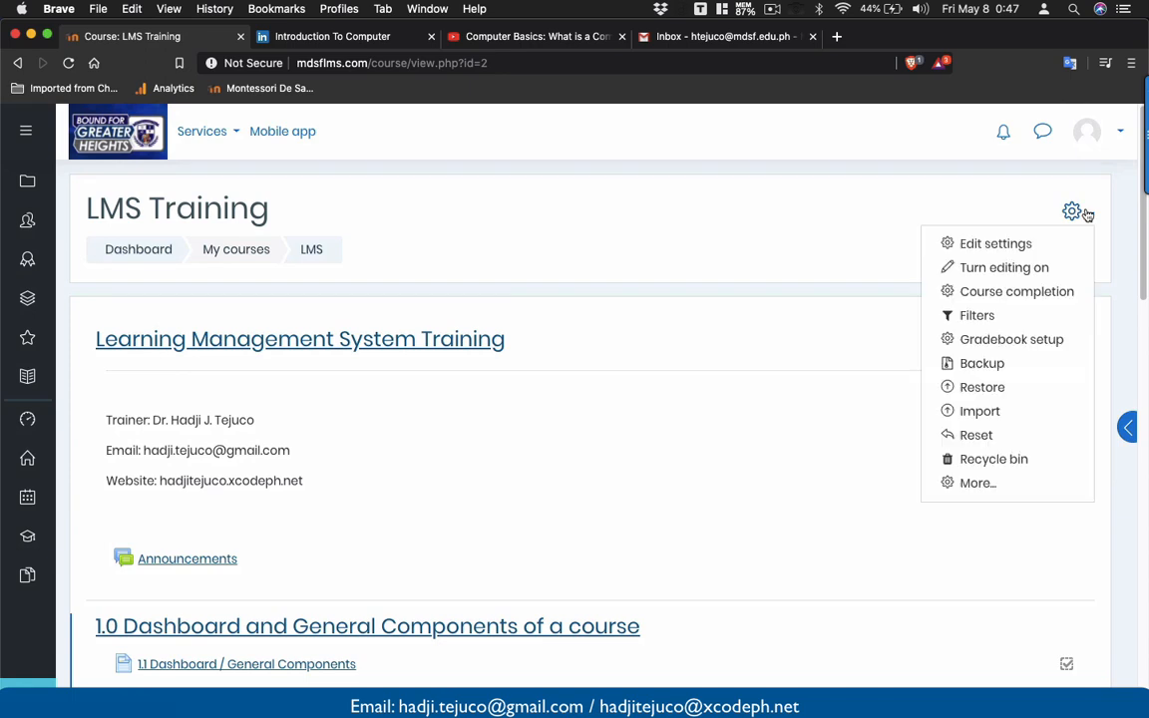
click(987, 267)
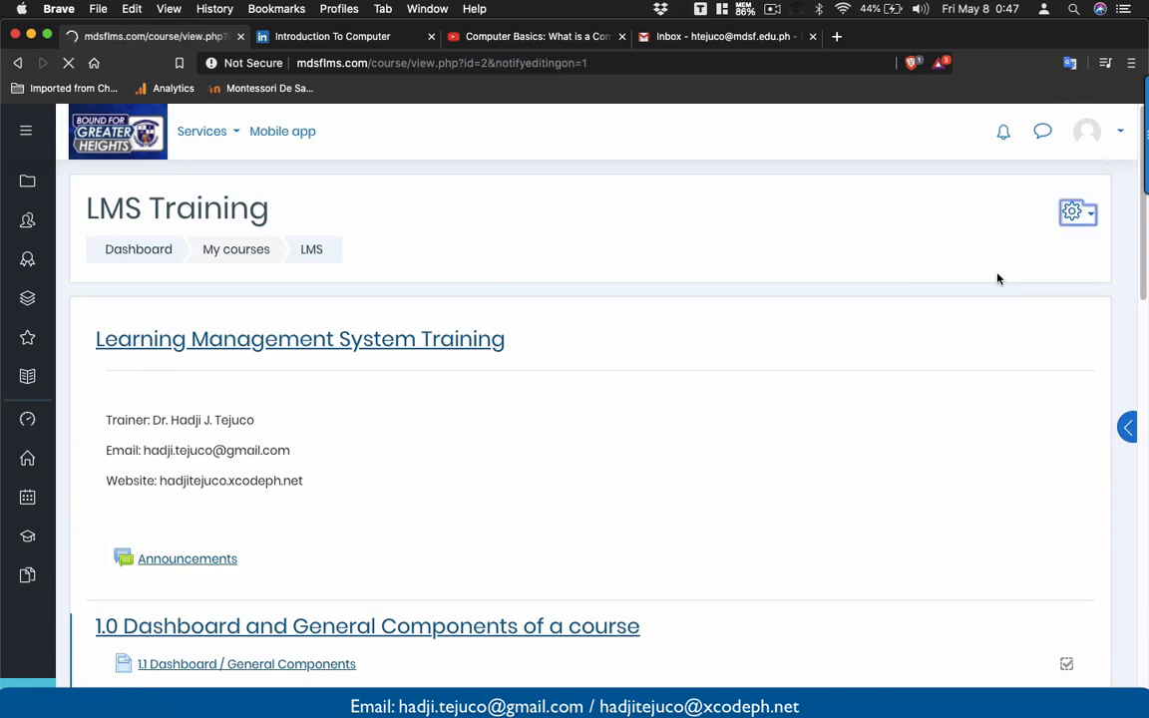
- Examine the Creating a Lesson section and the Introduction To Computer slides on SlideShare, and return to the course page
scroll(619, 414, down, 5)
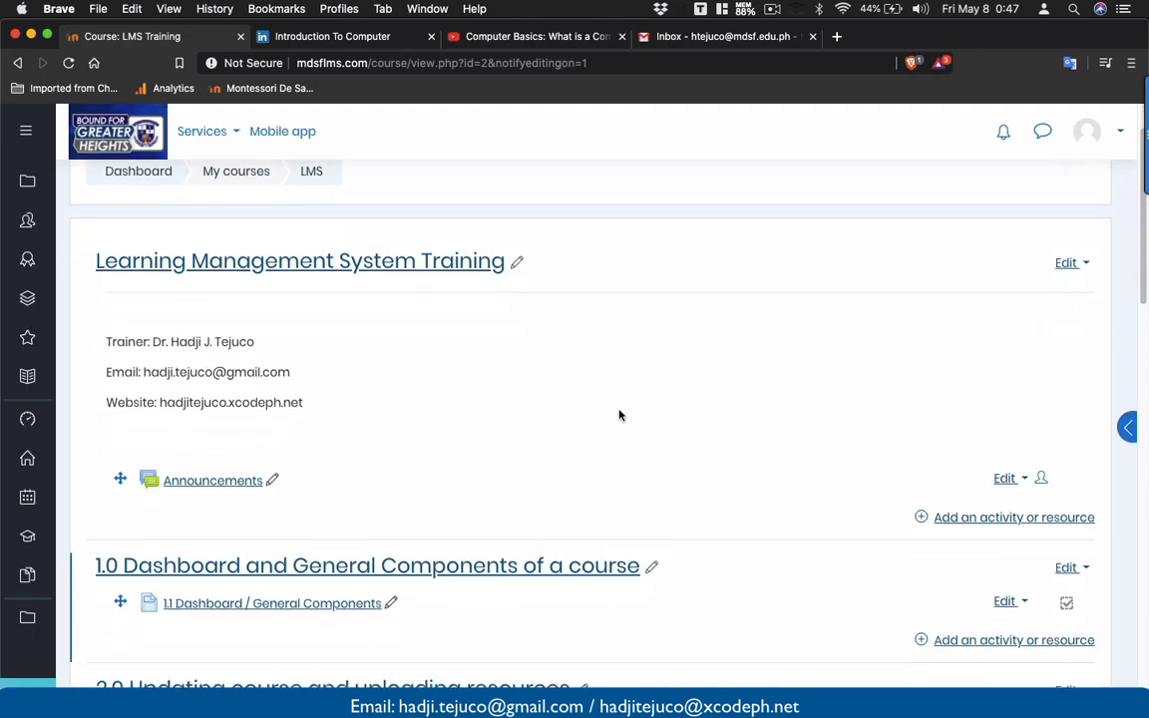
scroll(618, 414, down, 9)
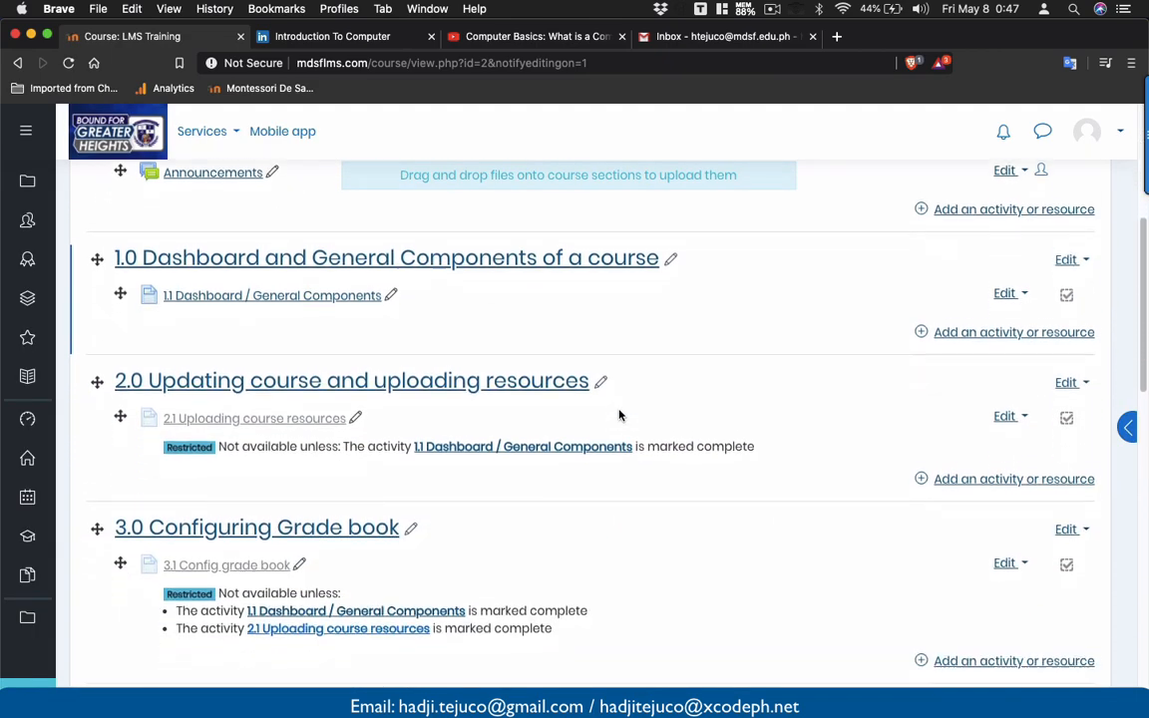
scroll(618, 415, down, 3)
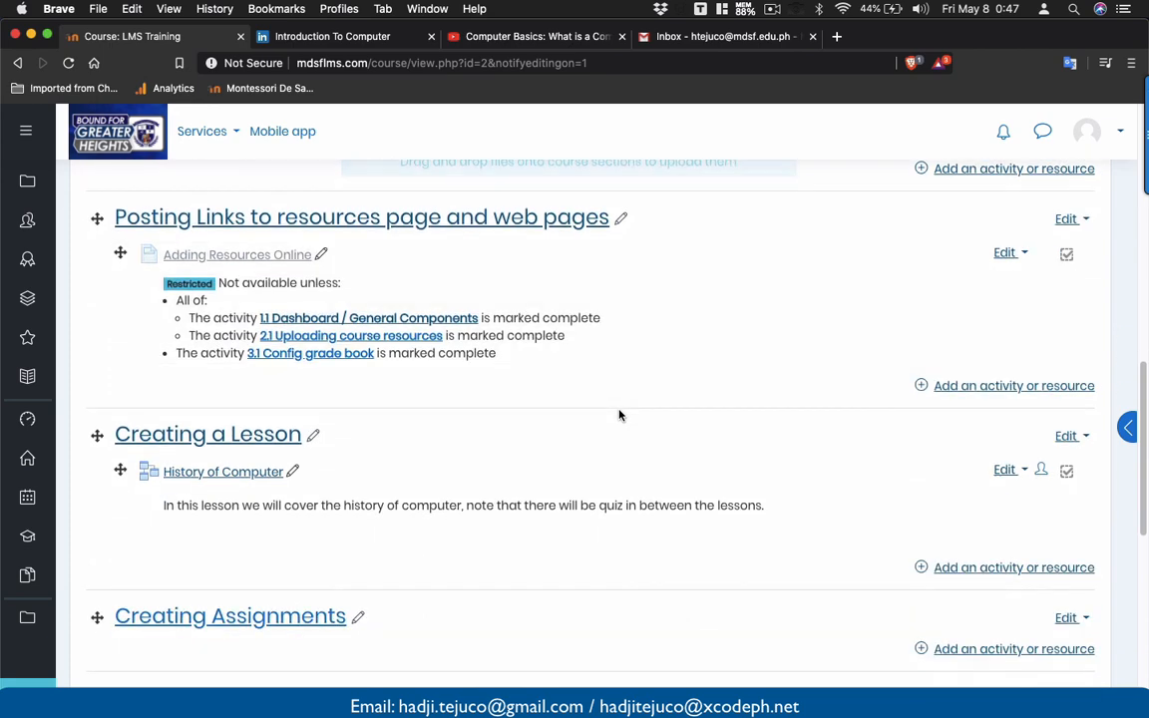
scroll(618, 415, down, 1)
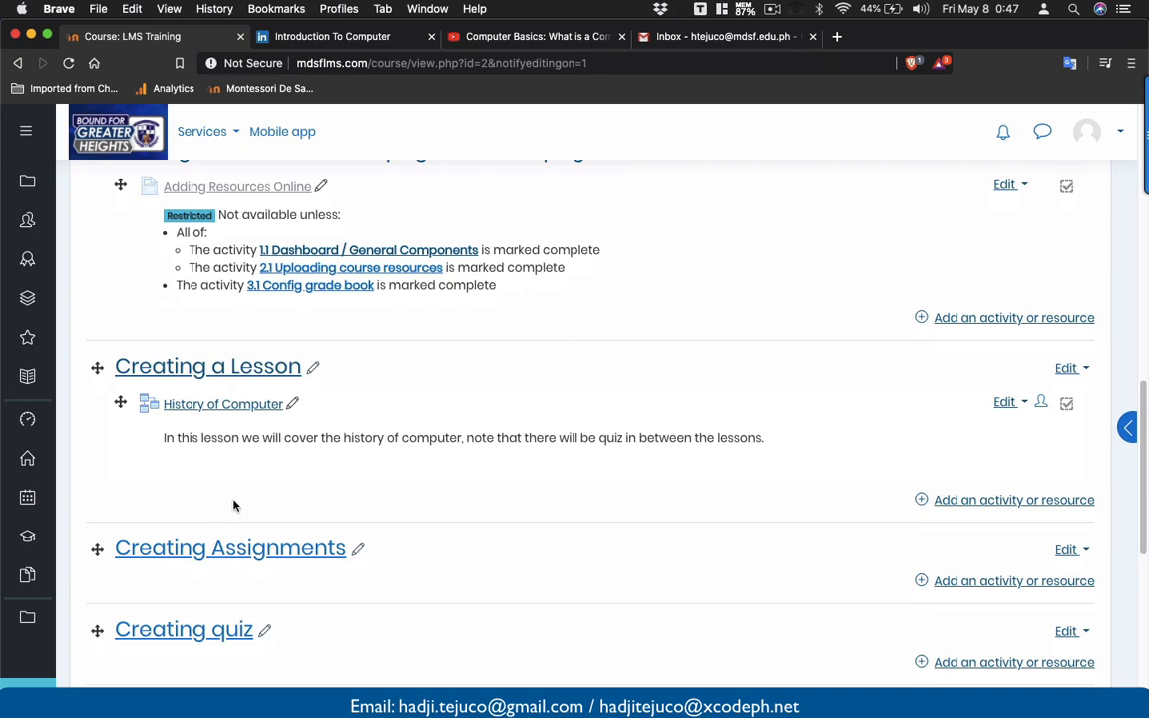
click(337, 36)
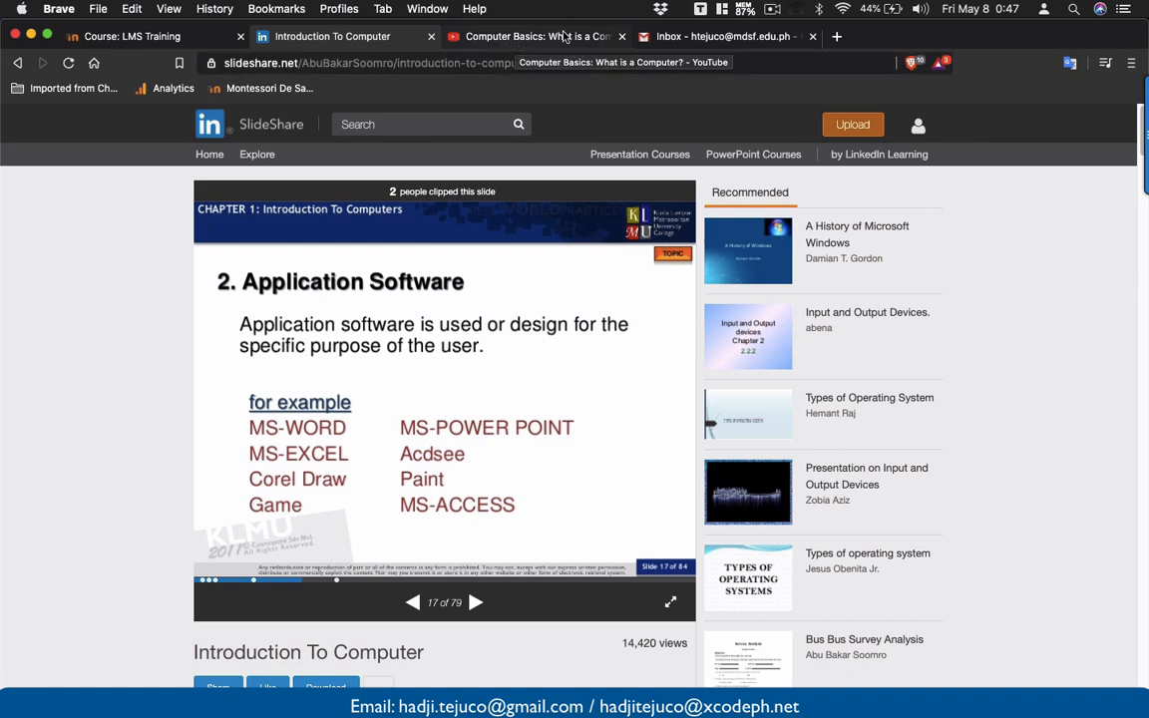
click(183, 35)
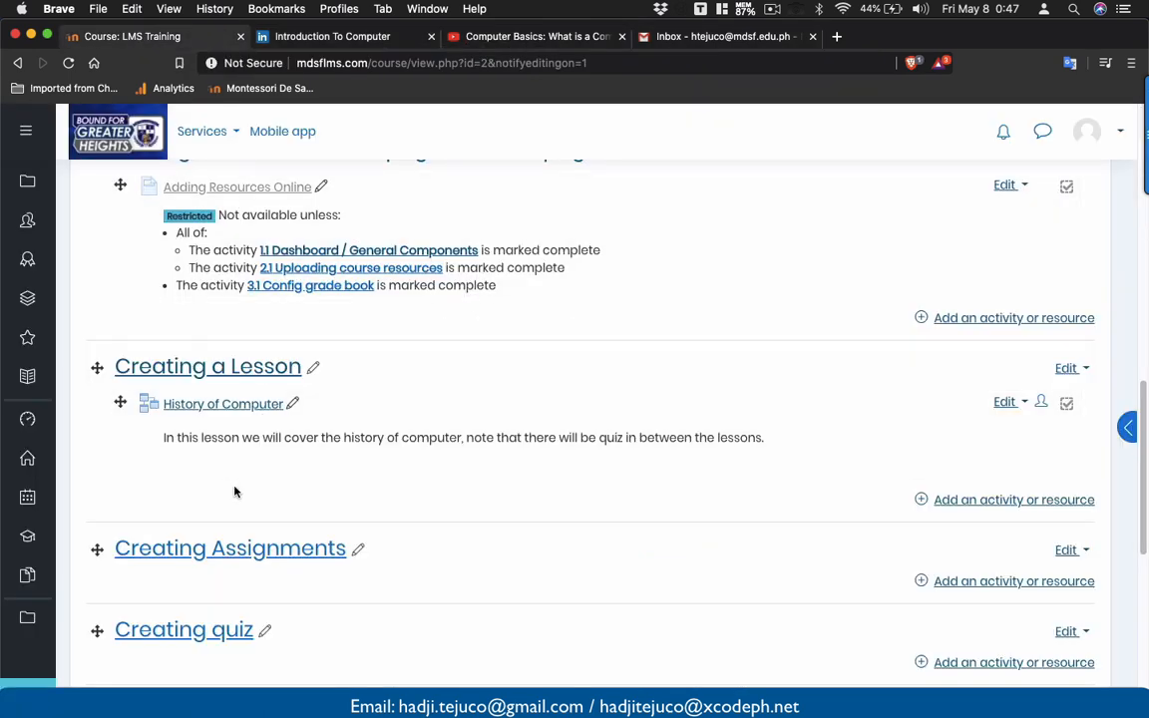
- Add a new Lesson activity to the Creating a Lesson section of the course
click(960, 501)
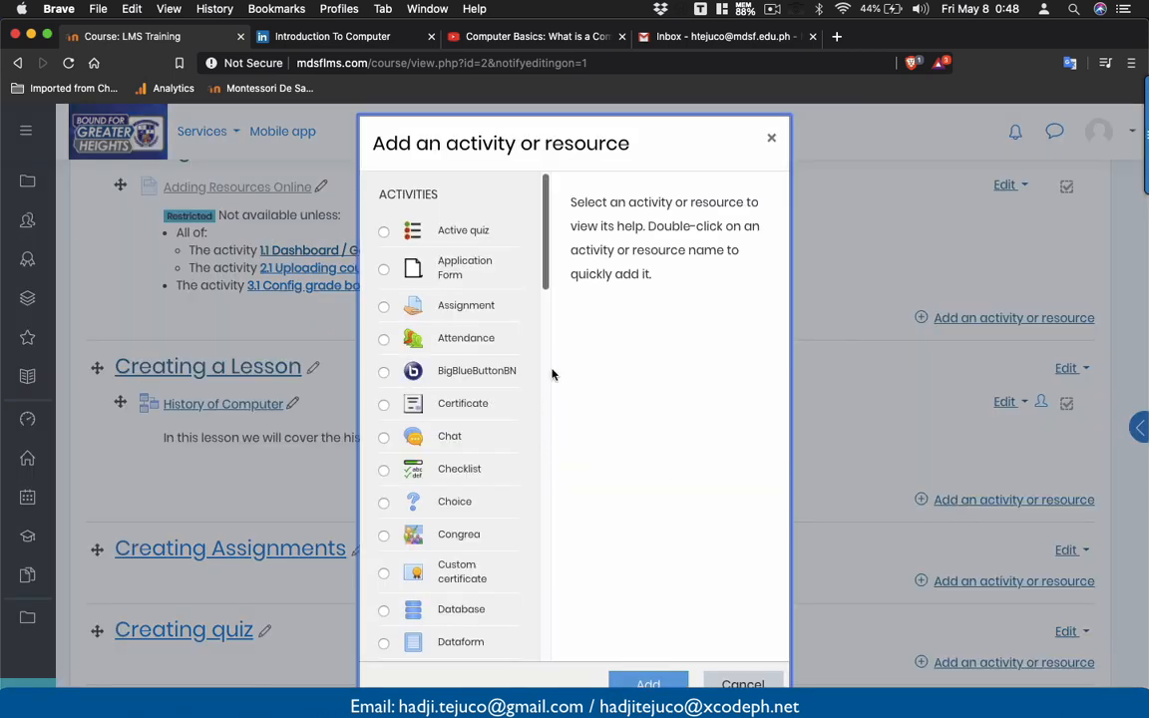
drag(546, 247, 550, 462)
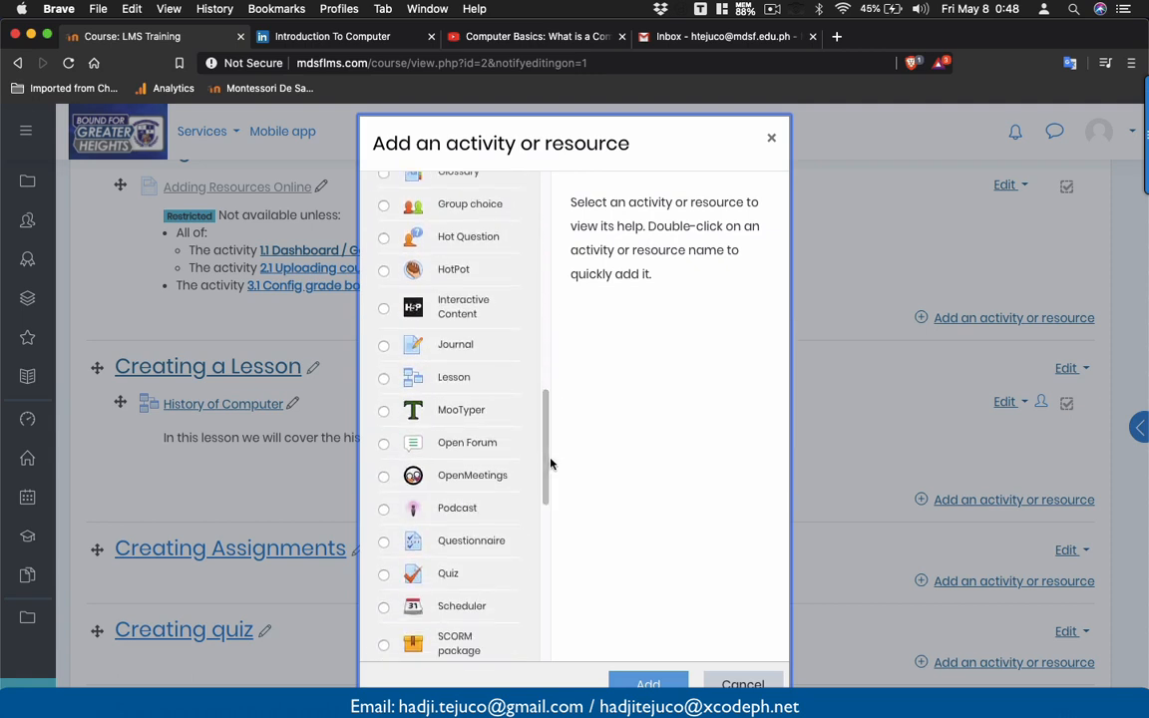
click(383, 380)
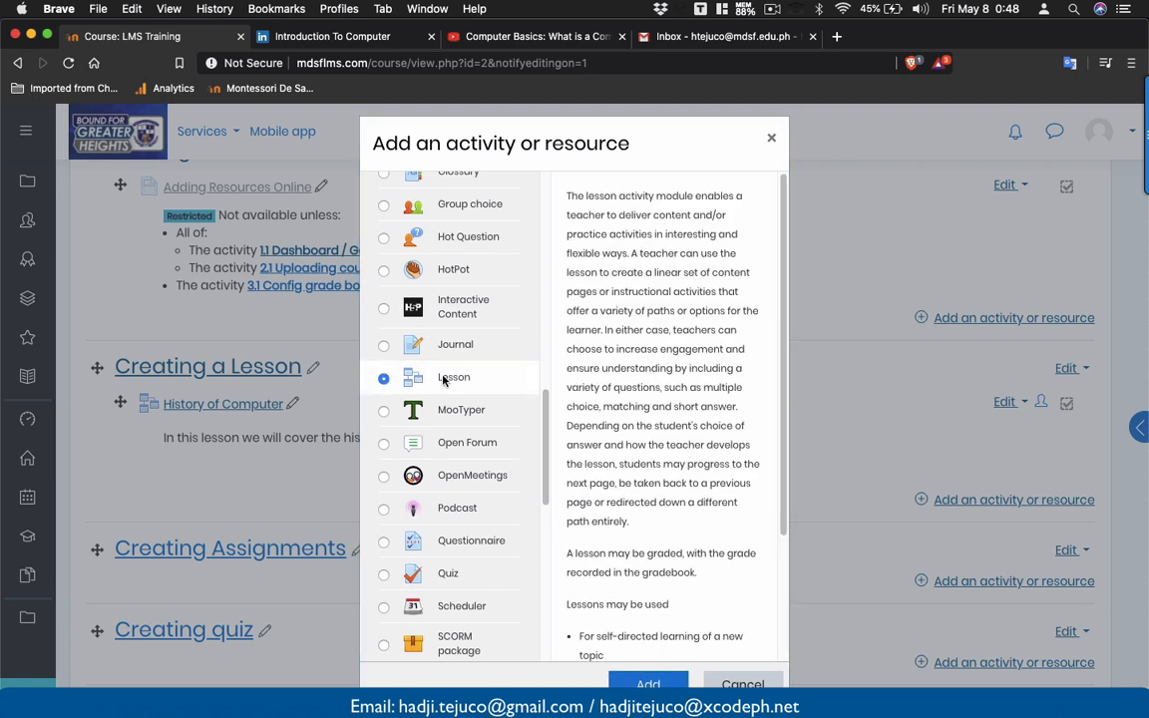
click(639, 682)
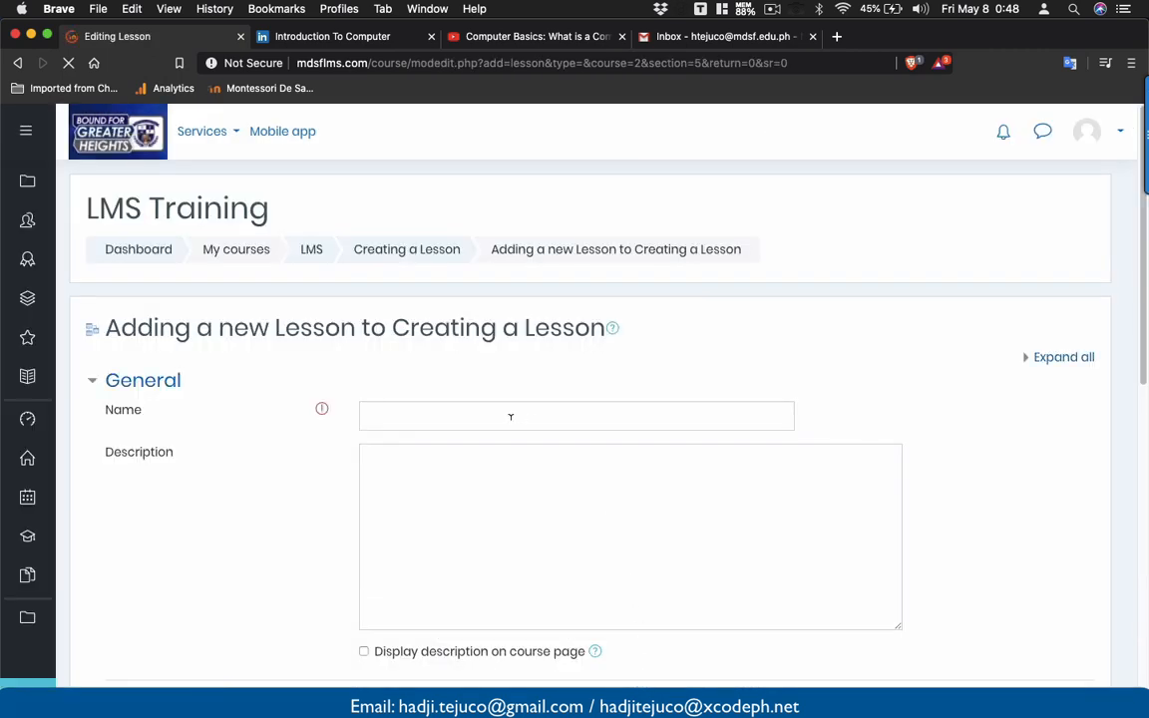
- Name the new lesson "History of Computer 101" and move on to its description
click(512, 417)
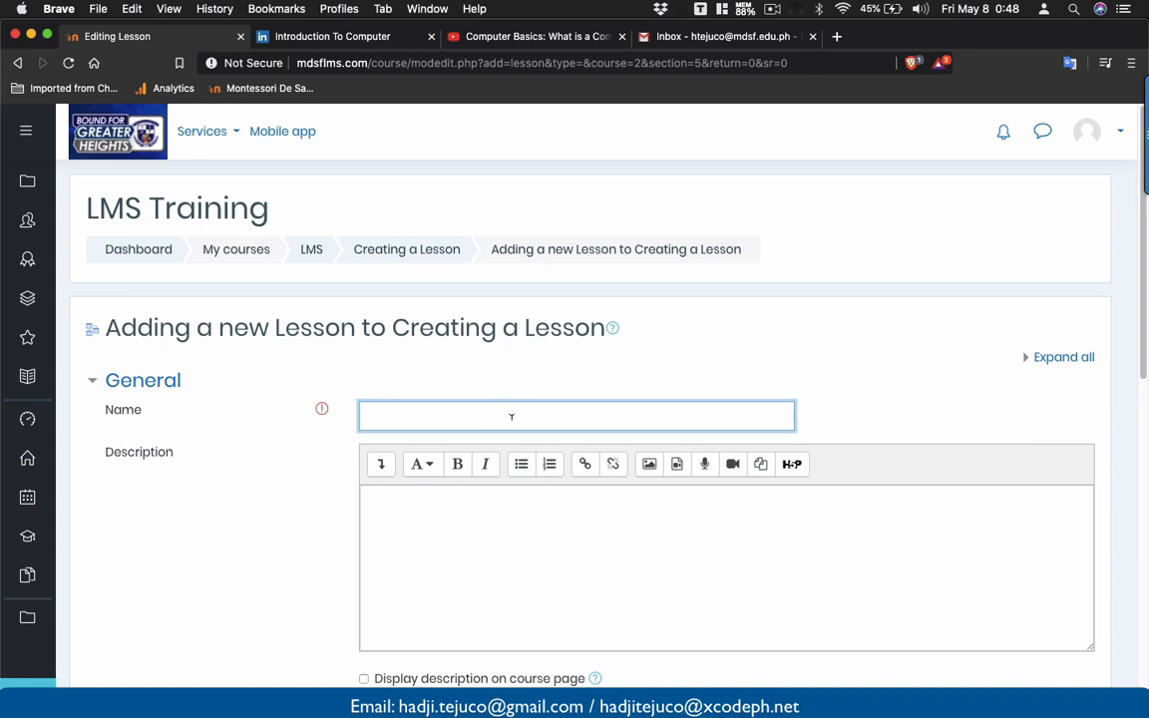
text(History of Computer 101)
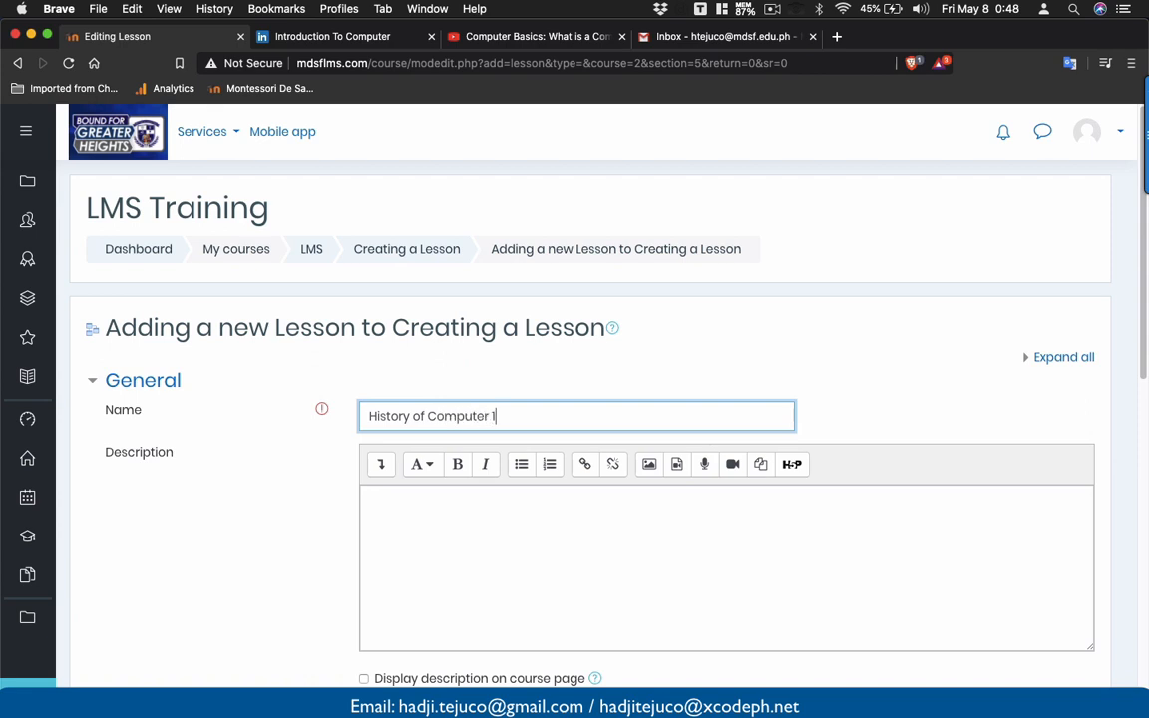
click(519, 539)
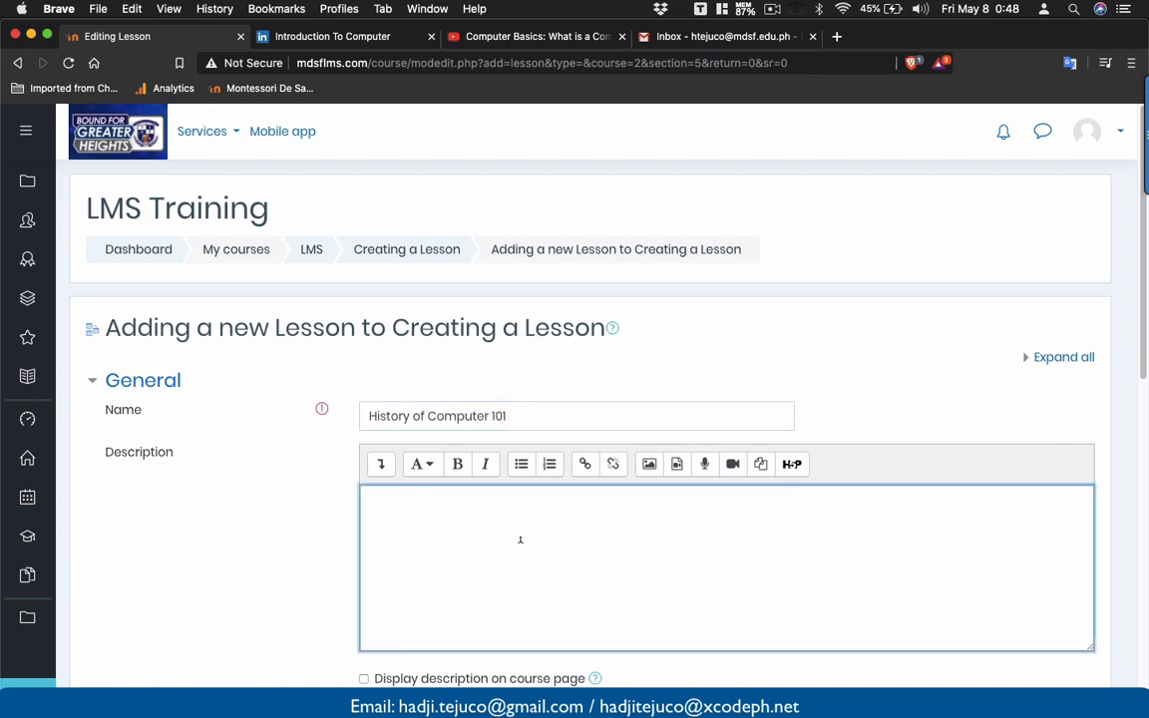
- Look up the unit title in the PowerPoint outline and return to the lesson form in Brave
scroll(520, 538, down, 5)
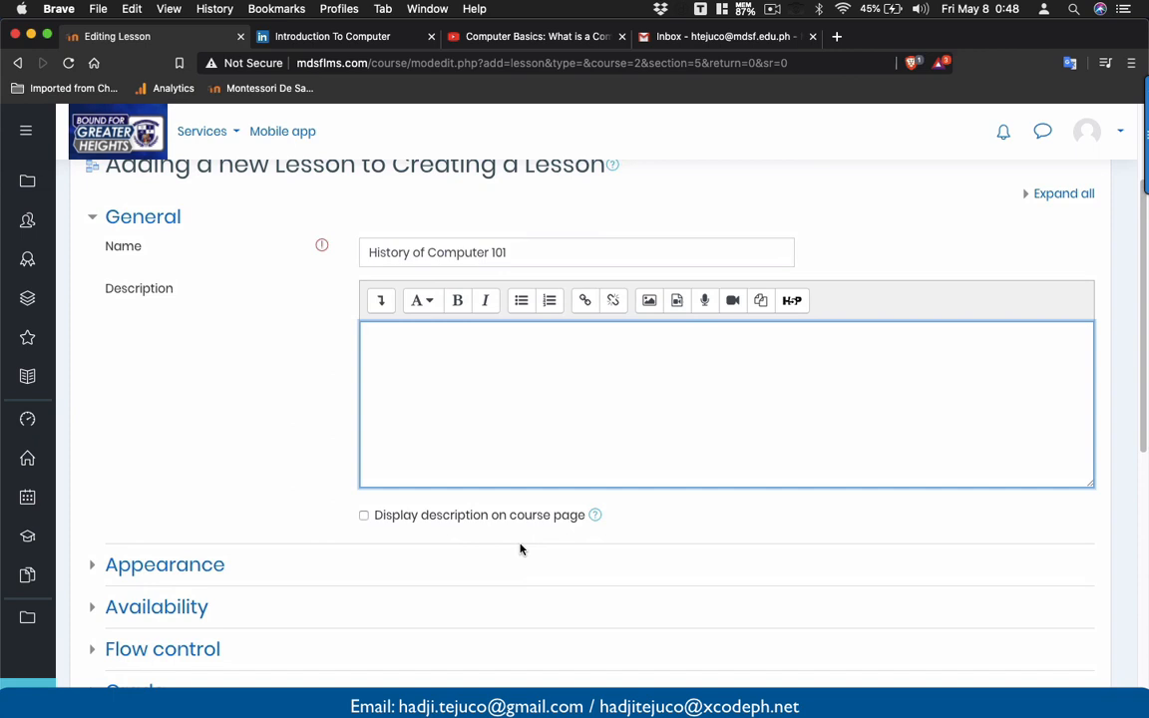
key(super+Tab)
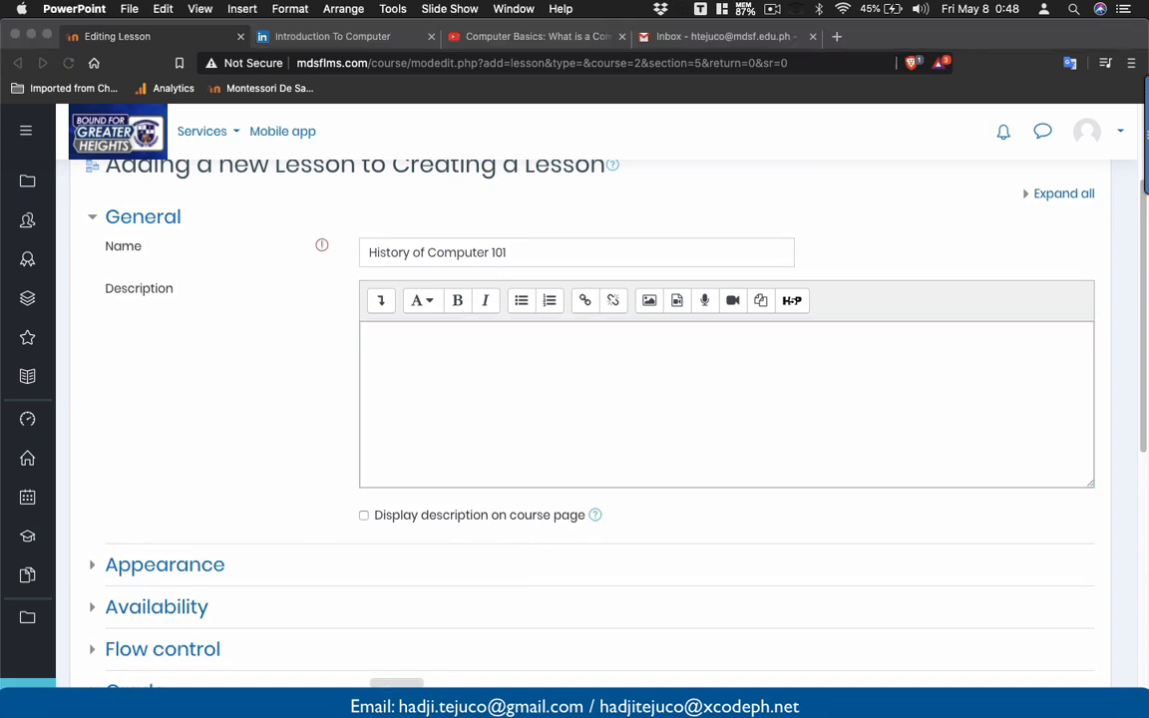
mouse_move(302, 682)
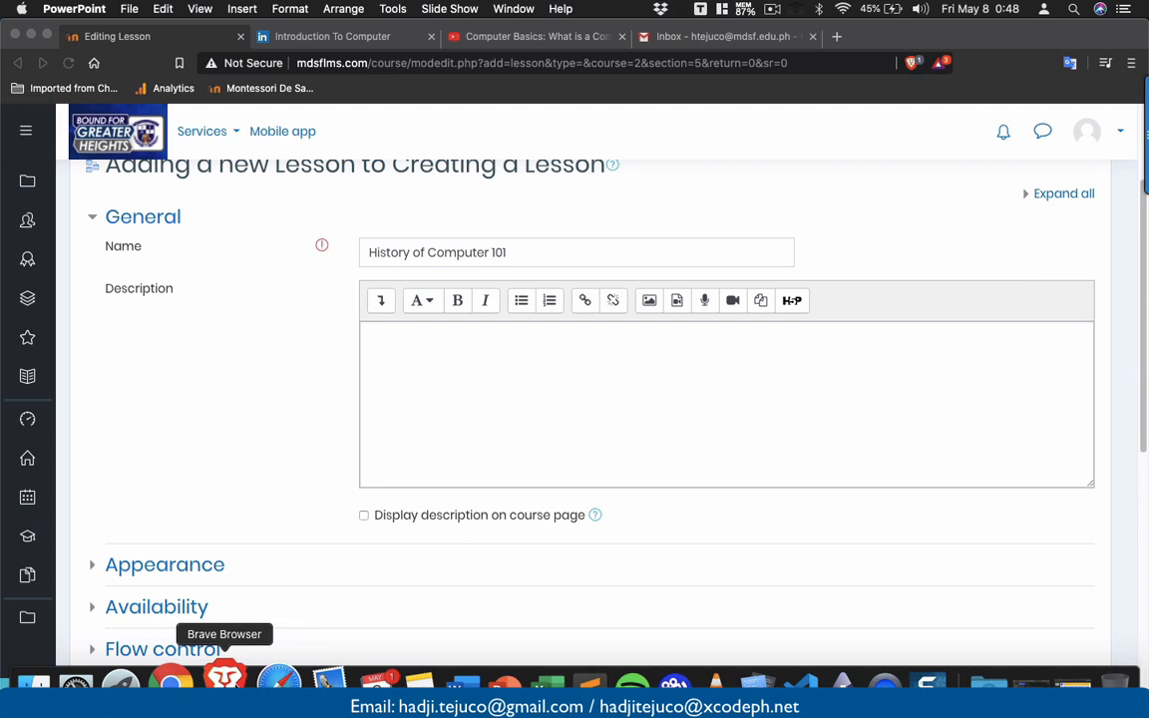
click(225, 678)
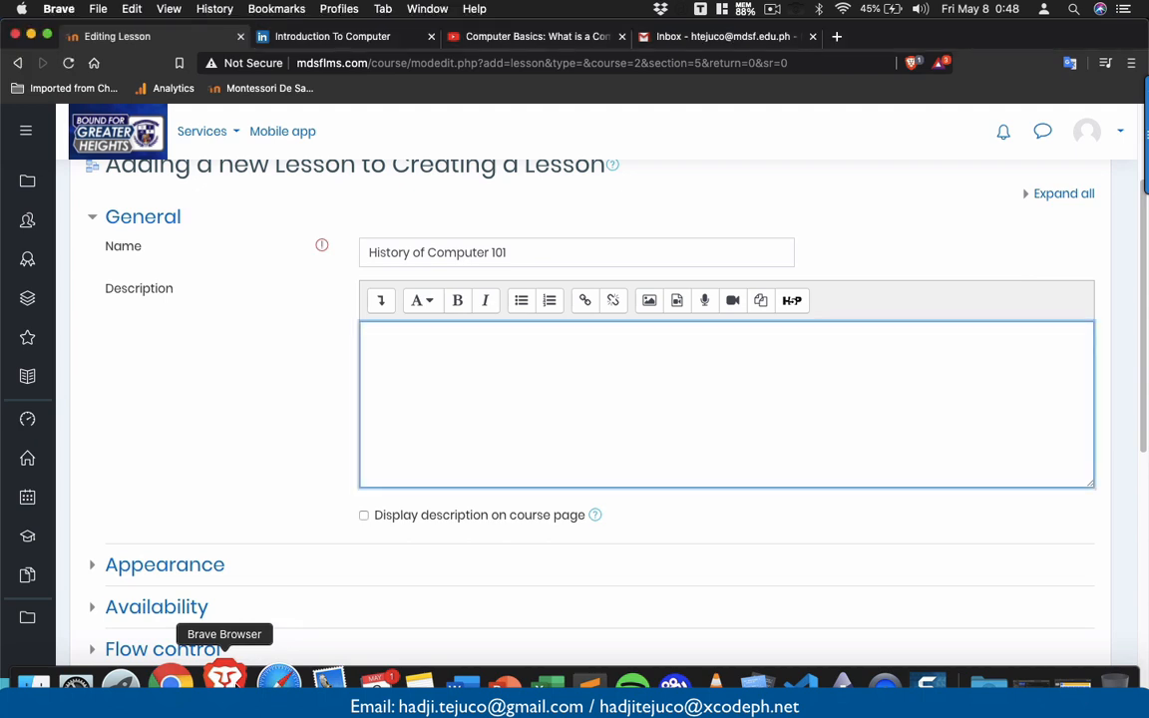
mouse_move(349, 682)
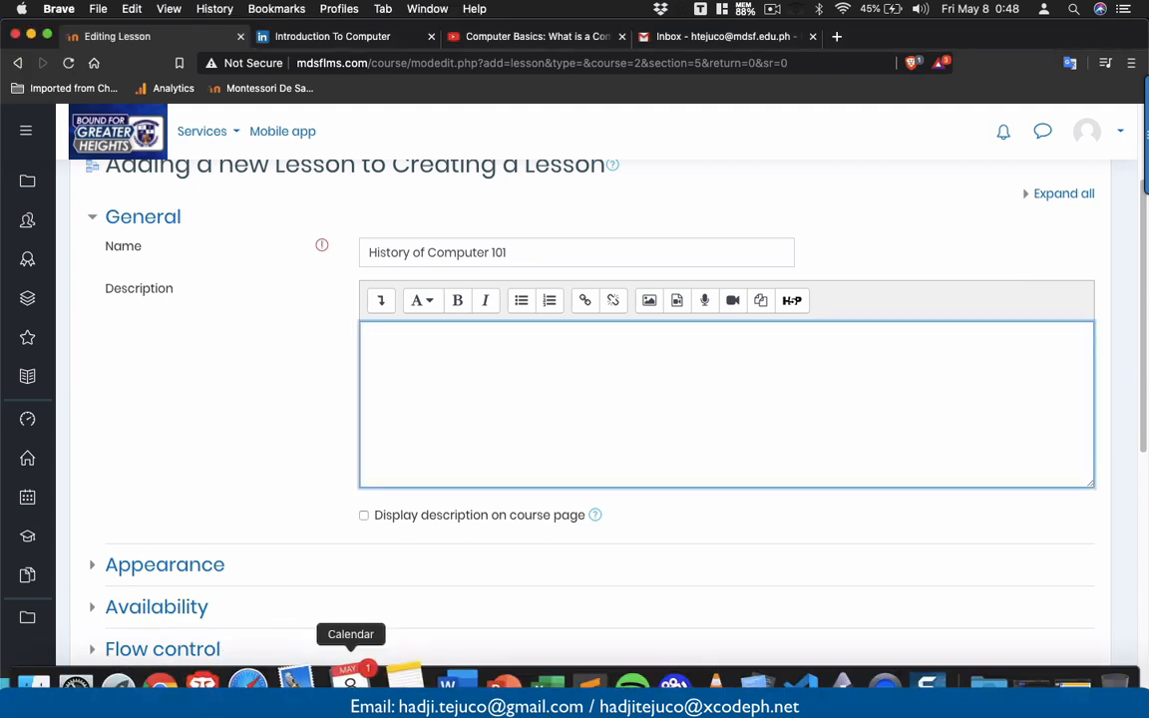
click(488, 681)
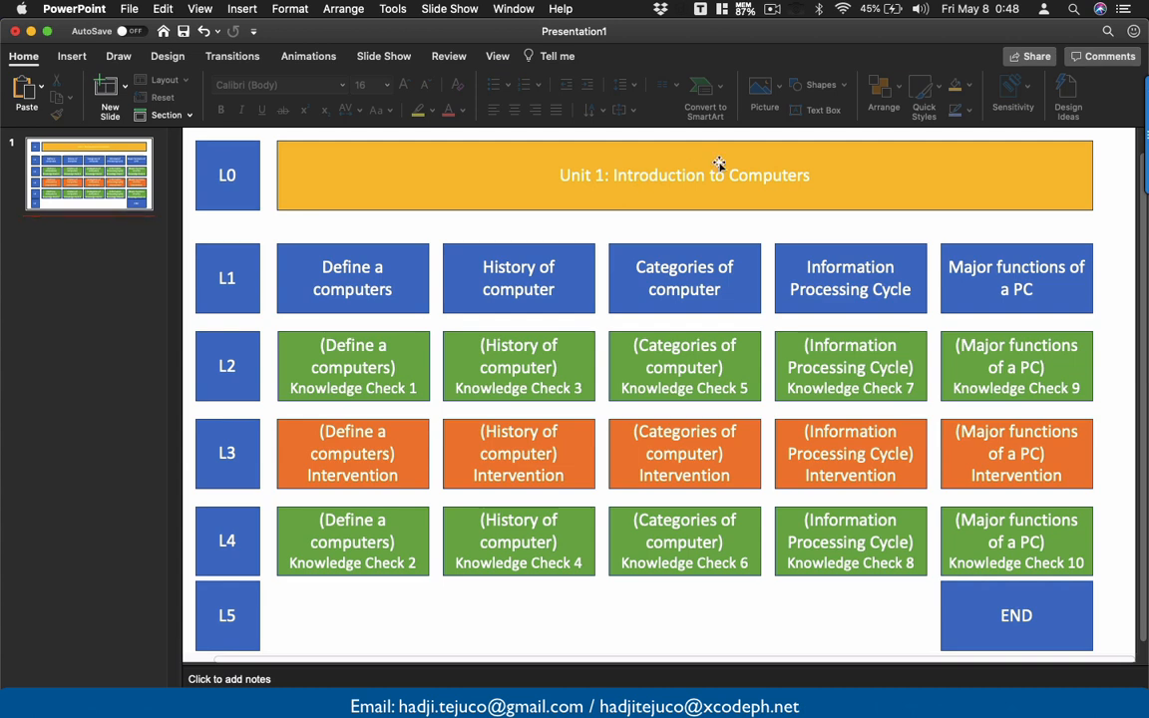
key(super+Tab)
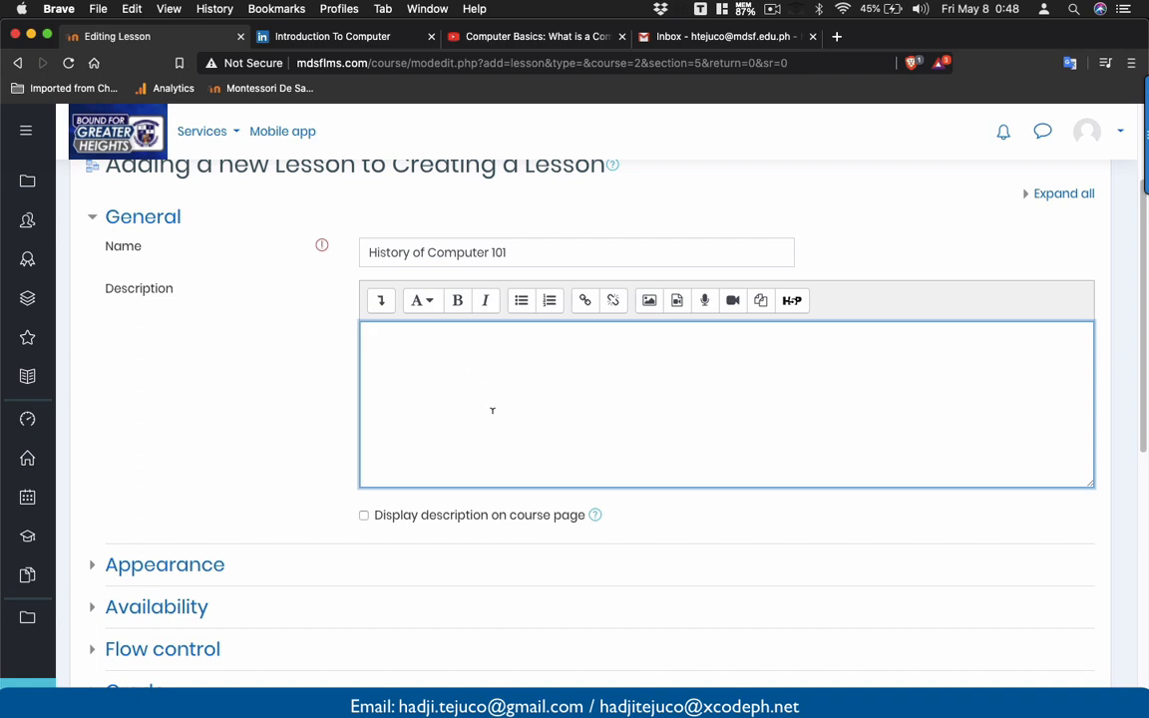
- Enter "History 101" as the lesson description and enable displaying the description on the course page
text(History 101)
click(489, 517)
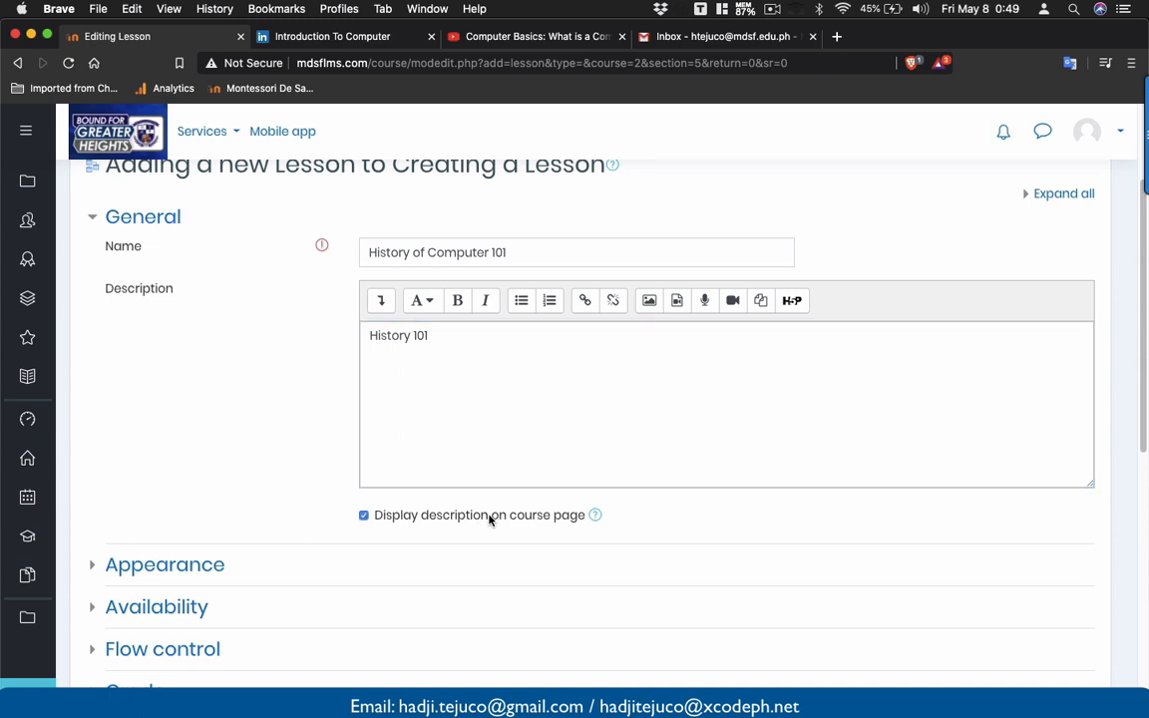
scroll(489, 518, down, 5)
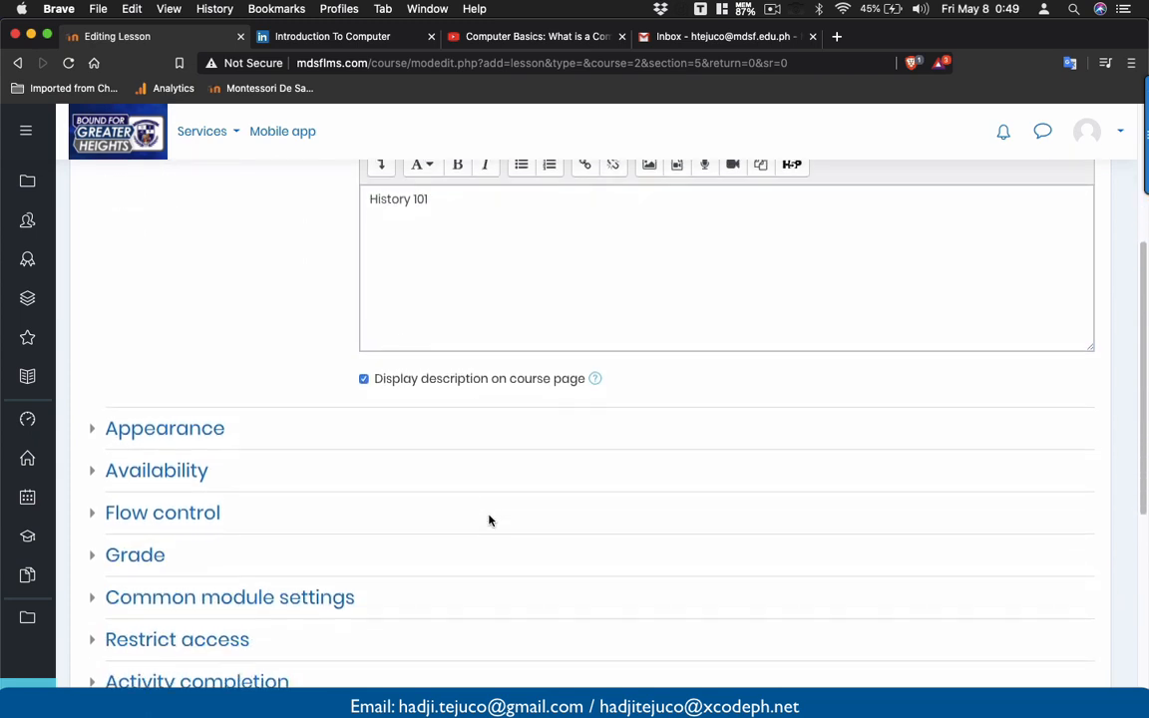
- Review the Appearance, Availability and Flow control settings of the new lesson
scroll(489, 520, down, 5)
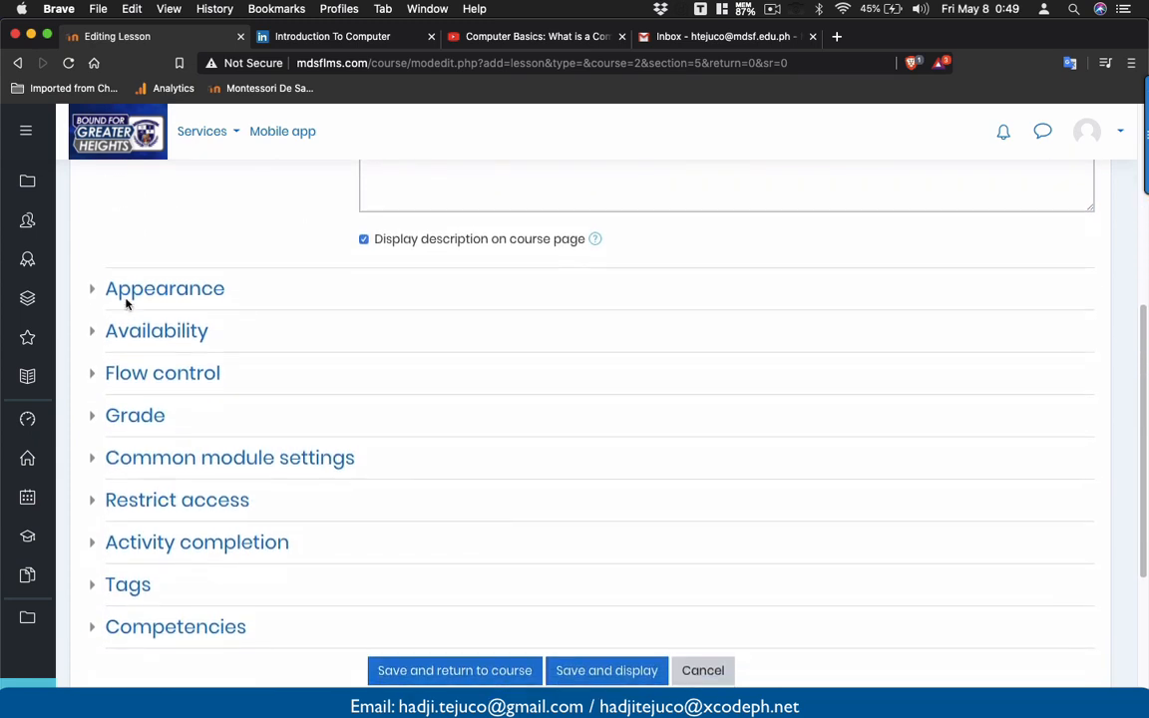
click(90, 289)
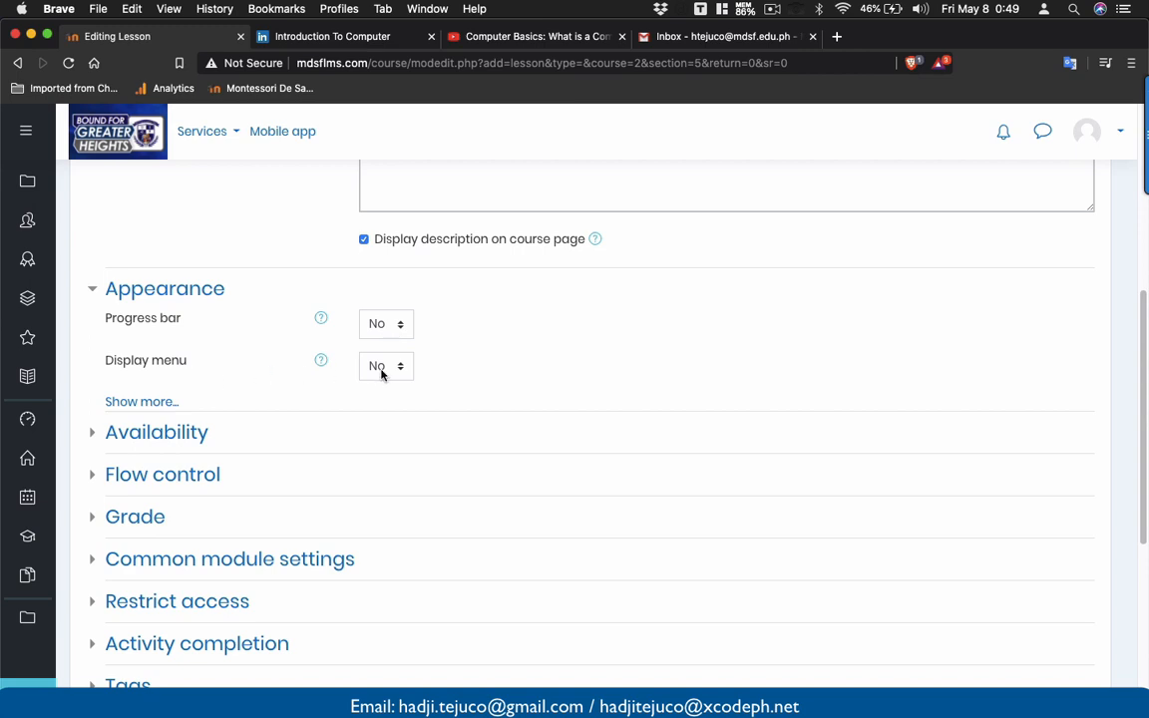
scroll(380, 374, down, 3)
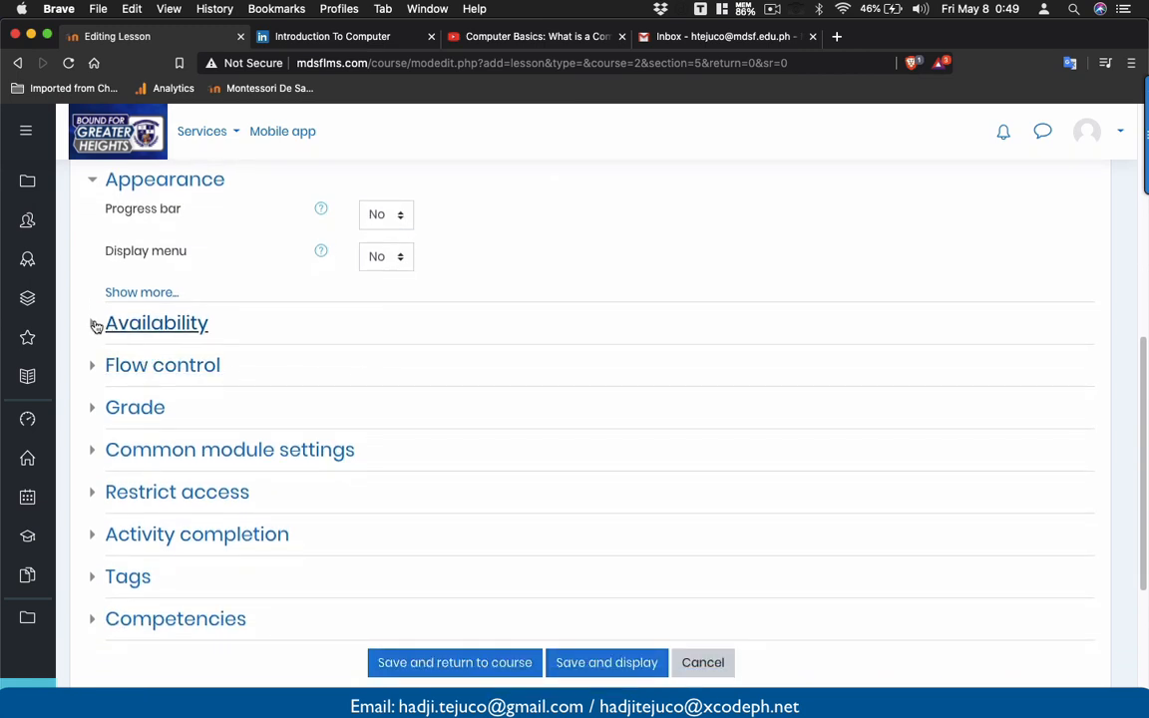
click(96, 327)
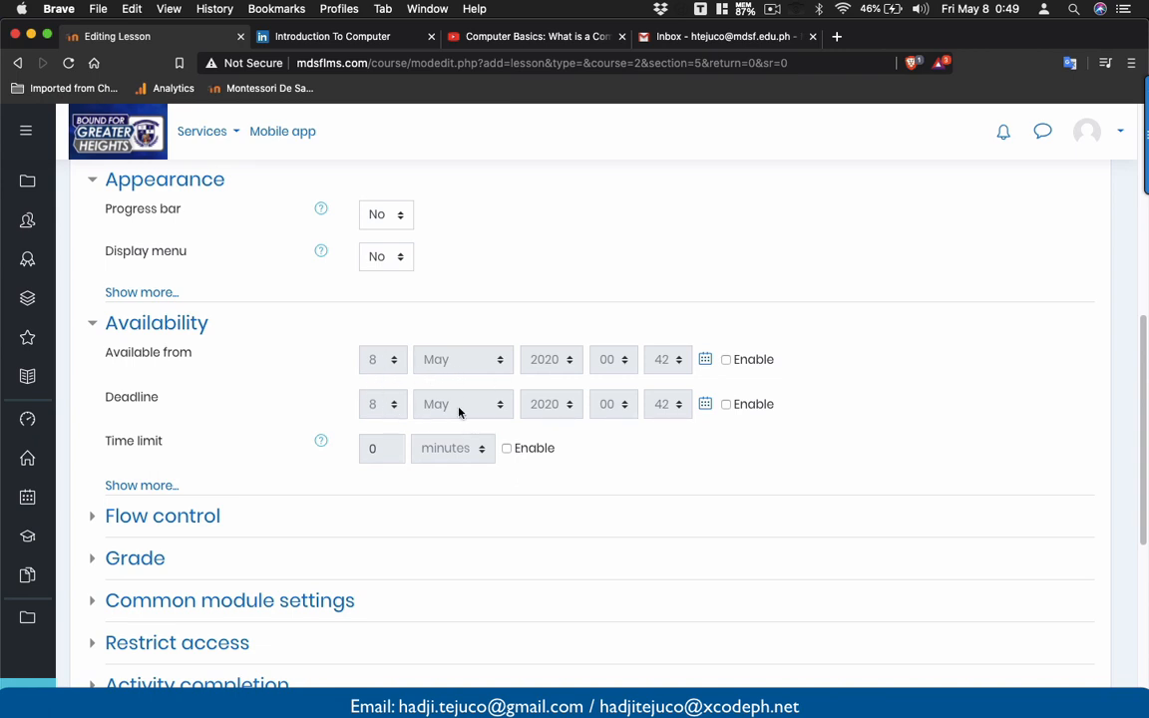
scroll(391, 399, up, 1)
scroll(436, 489, down, 1)
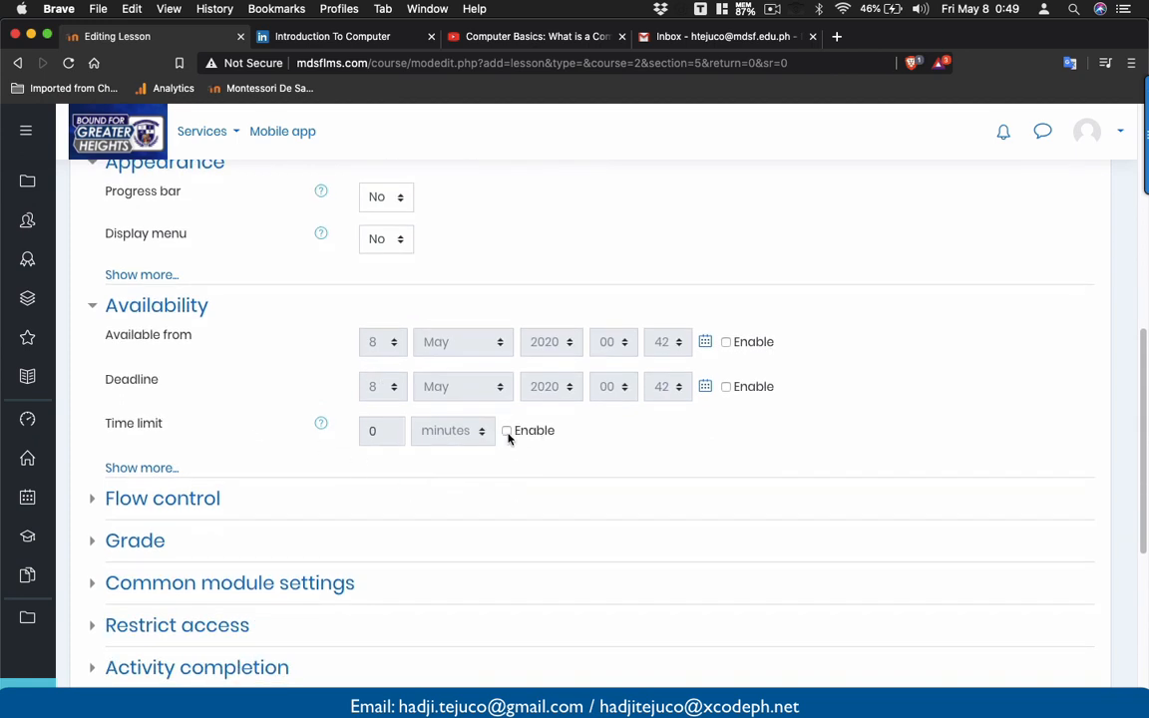
scroll(507, 437, down, 4)
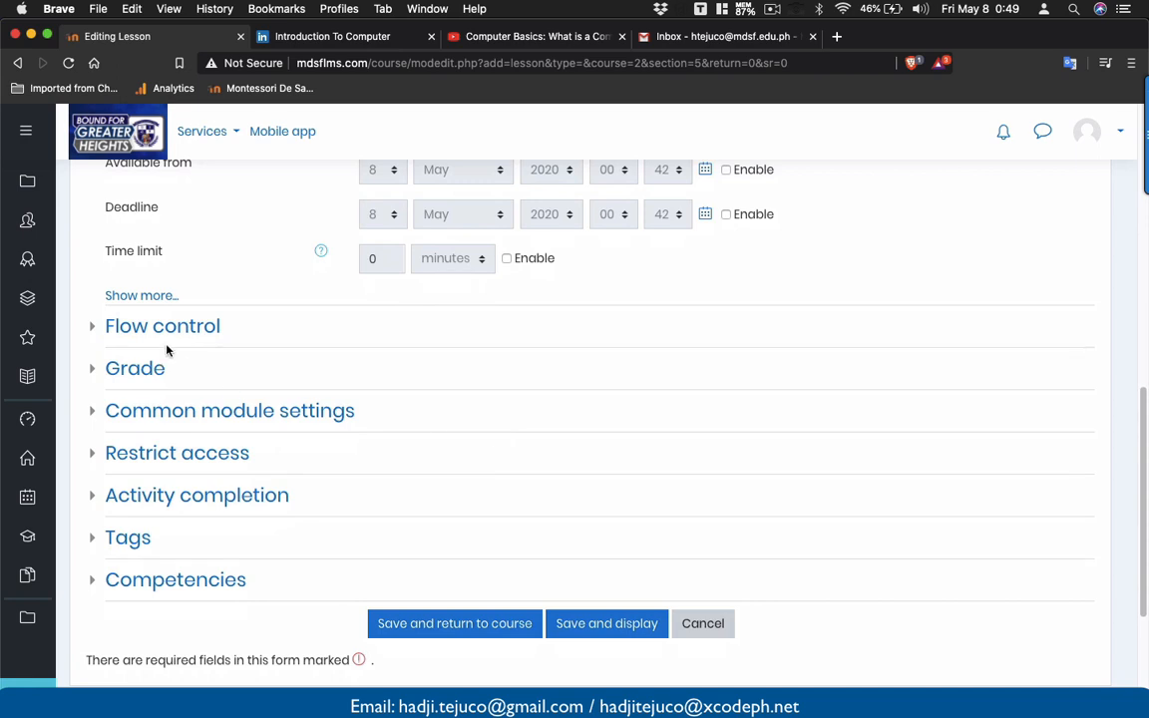
click(96, 327)
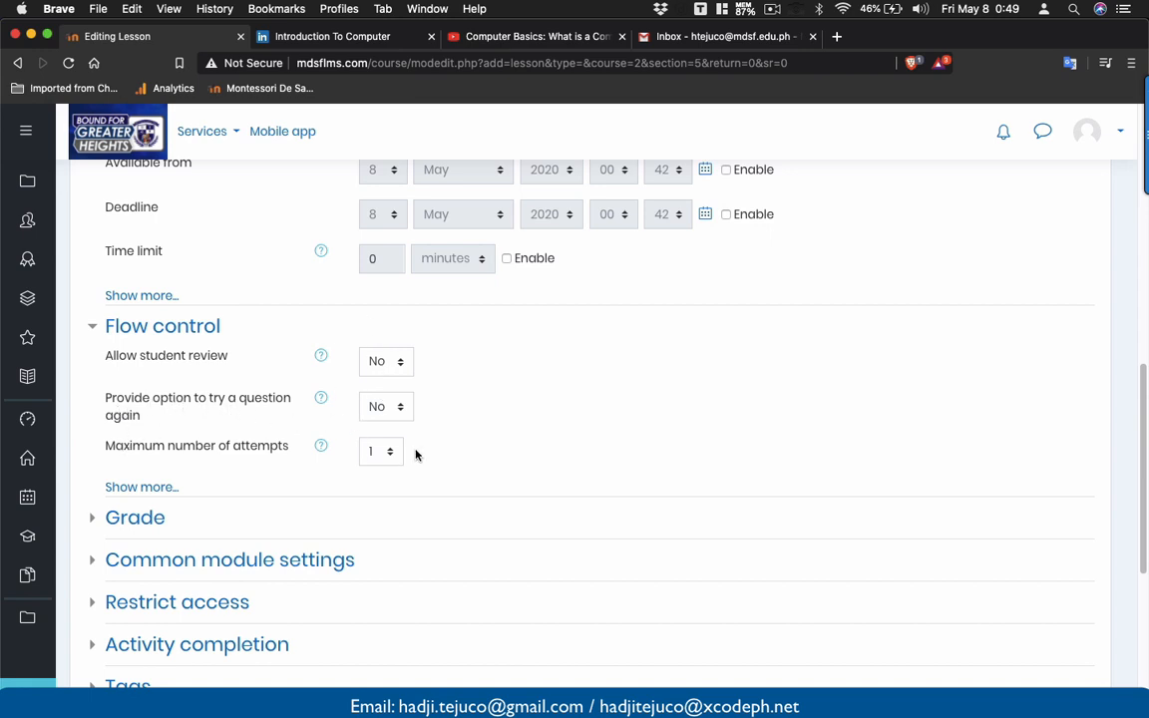
- Set Re-takes allowed to Yes in the lesson's Grade settings
scroll(417, 455, down, 3)
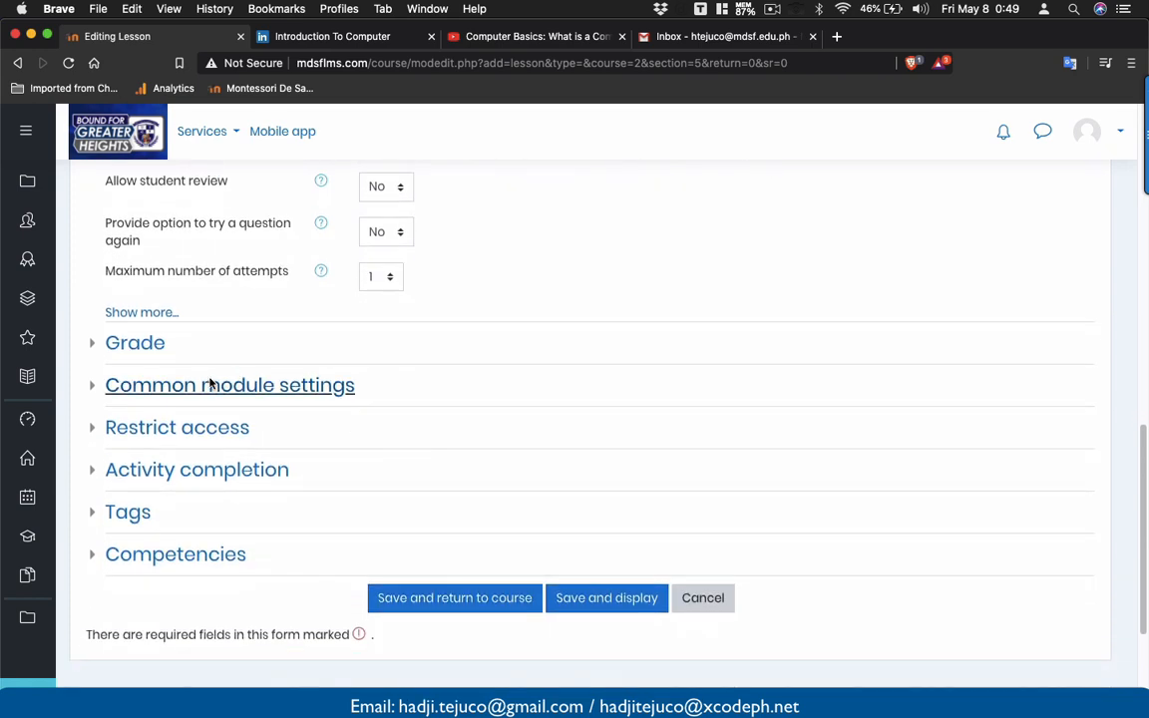
click(91, 347)
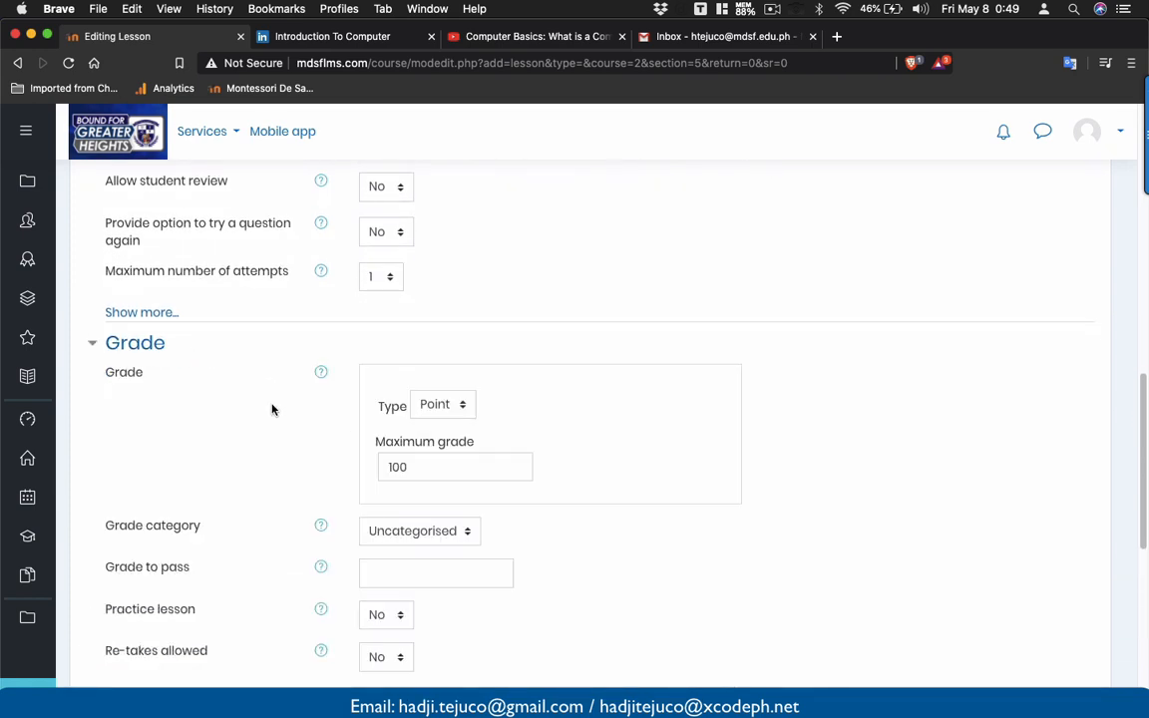
scroll(272, 409, down, 2)
scroll(272, 409, down, 2)
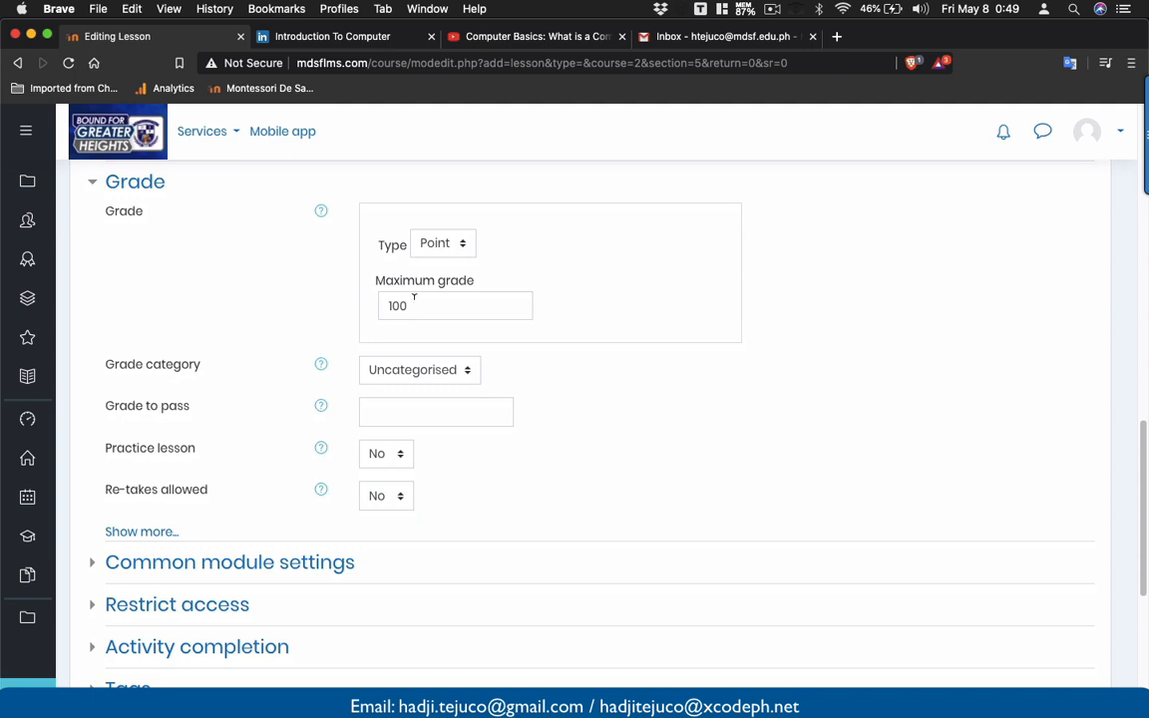
scroll(414, 299, down, 2)
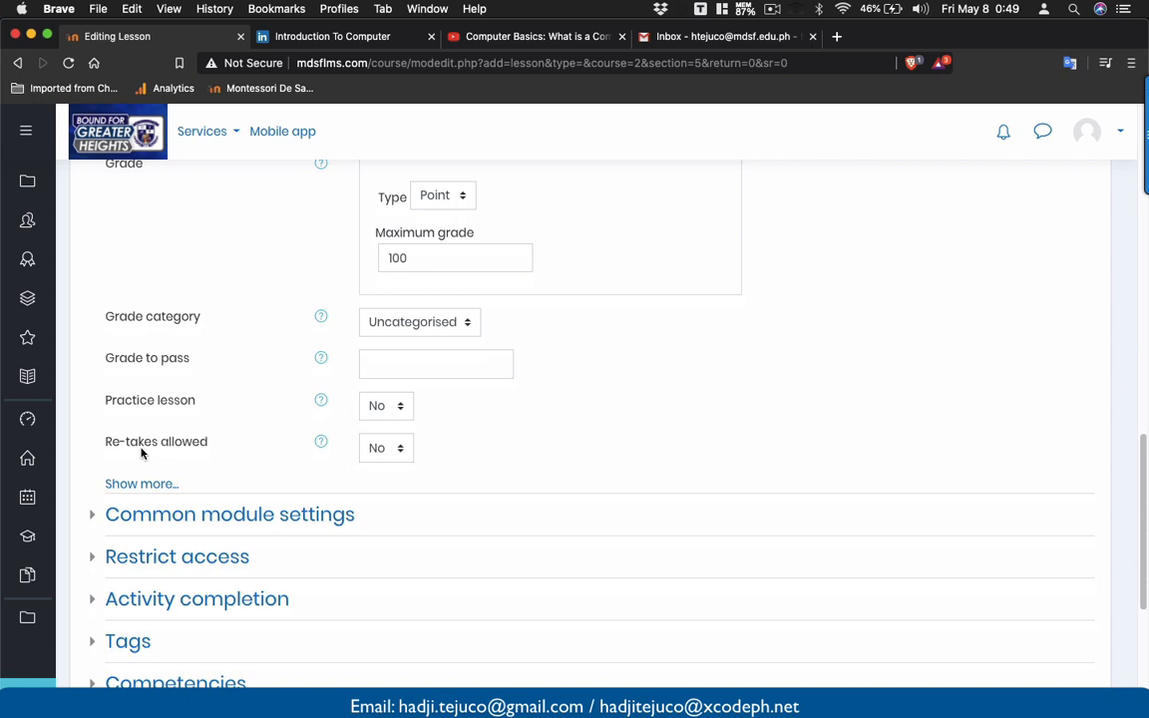
click(372, 456)
click(380, 468)
- Set the lesson's completion tracking to "Show activity as complete when conditions are met"
scroll(380, 472, down, 3)
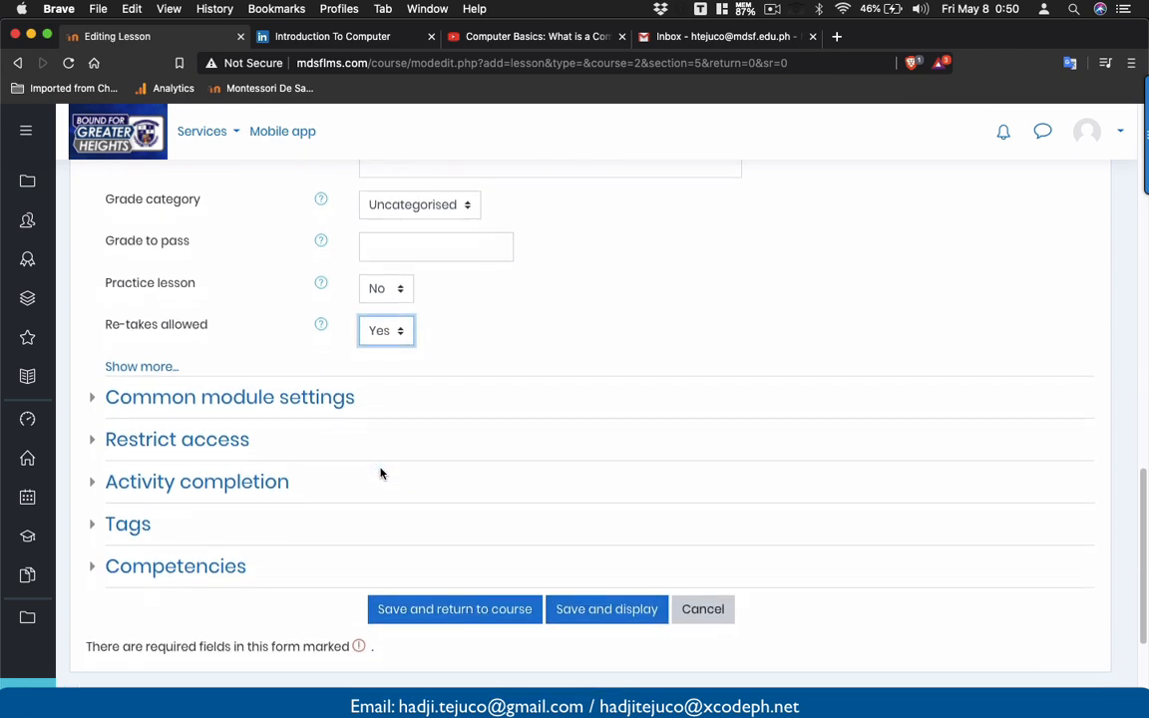
scroll(380, 473, down, 1)
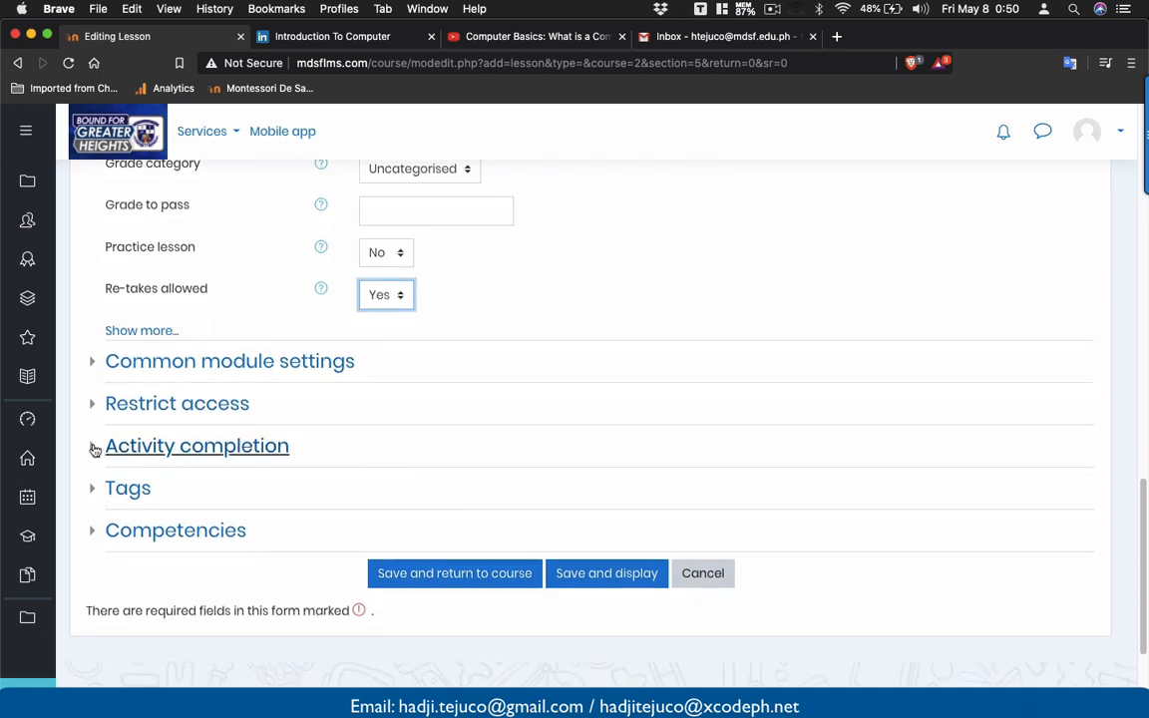
click(94, 448)
click(377, 481)
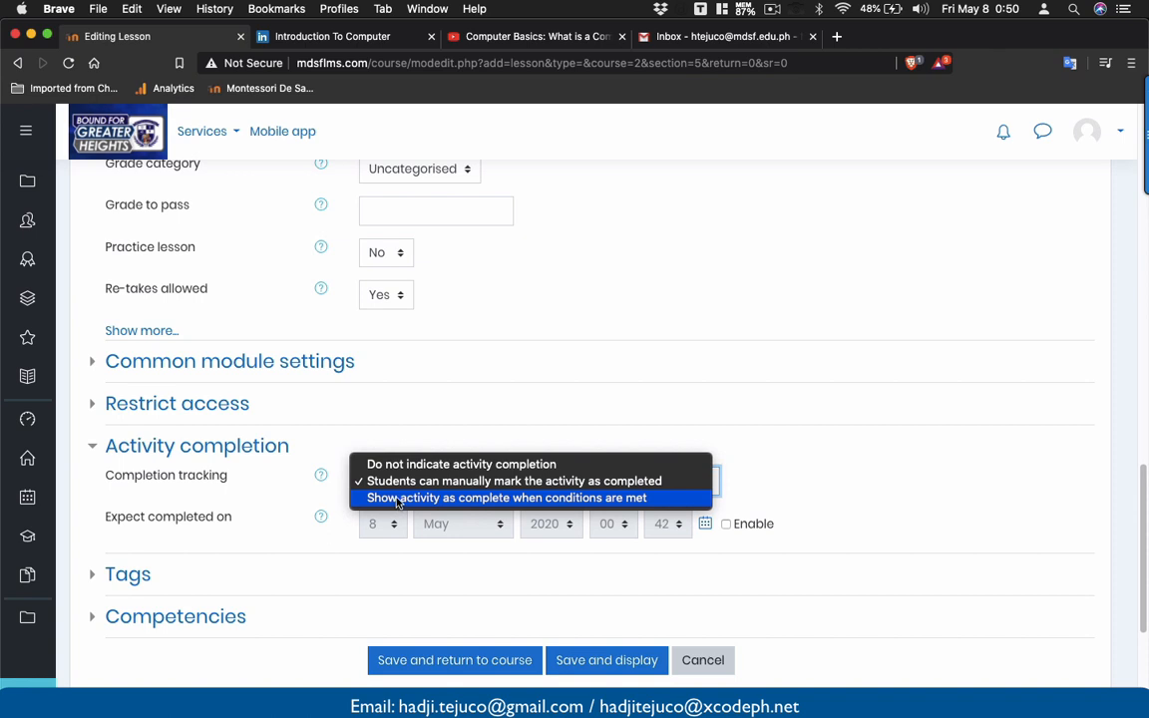
click(397, 498)
scroll(397, 502, down, 3)
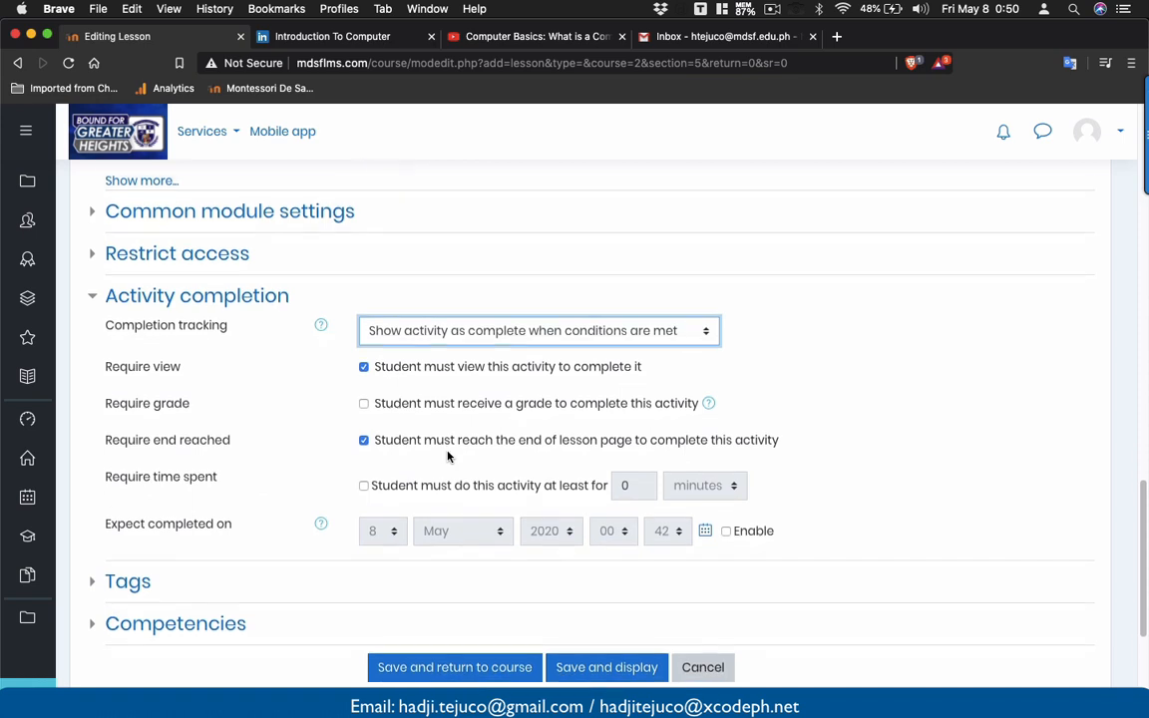
scroll(448, 455, down, 1)
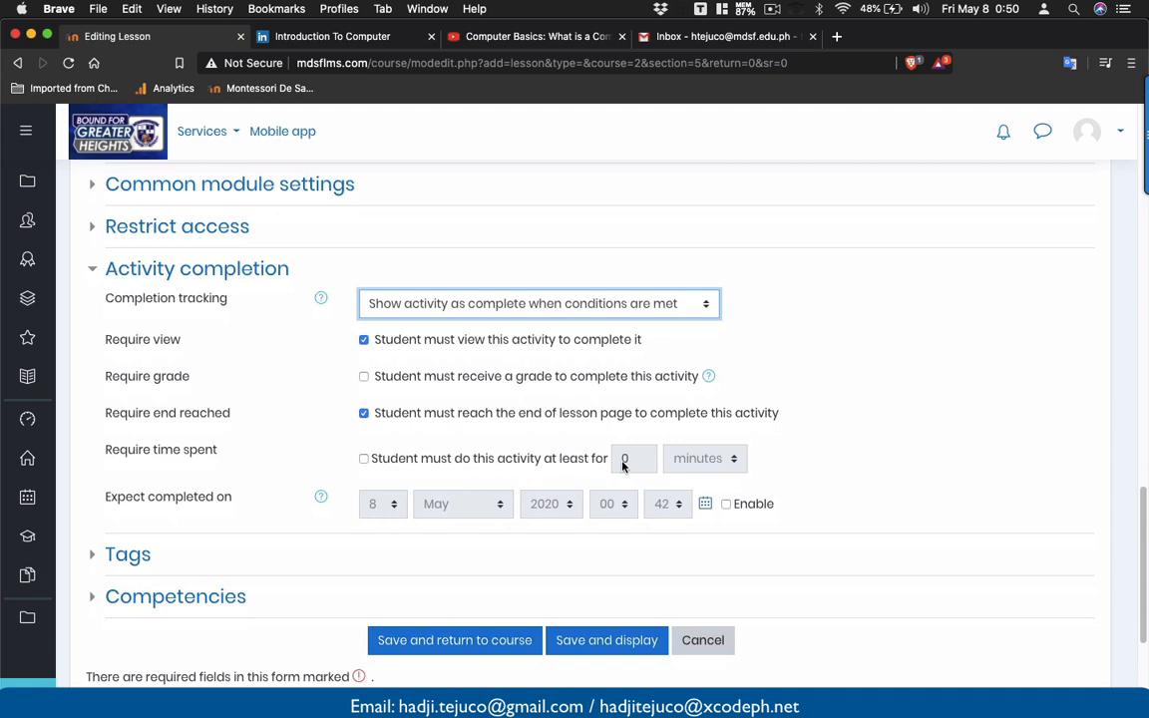
click(365, 458)
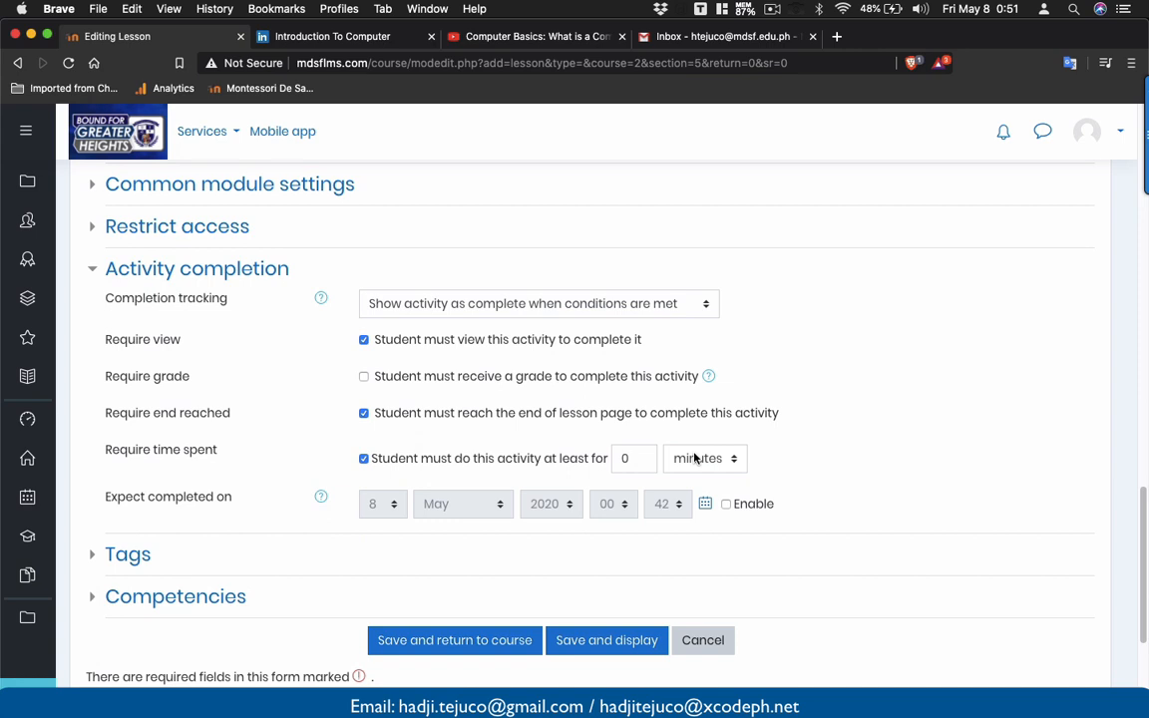
click(364, 459)
- Save the lesson, return to the course and find History of Computer 101 under Creating a Lesson
scroll(448, 563, down, 2)
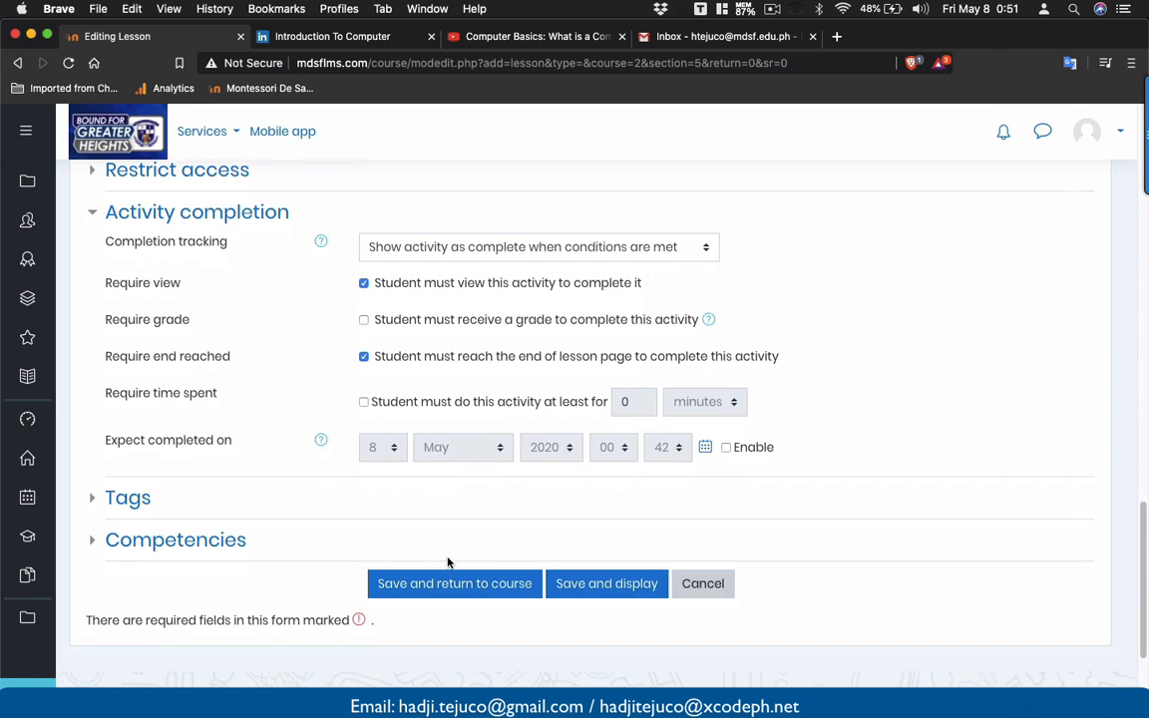
click(406, 592)
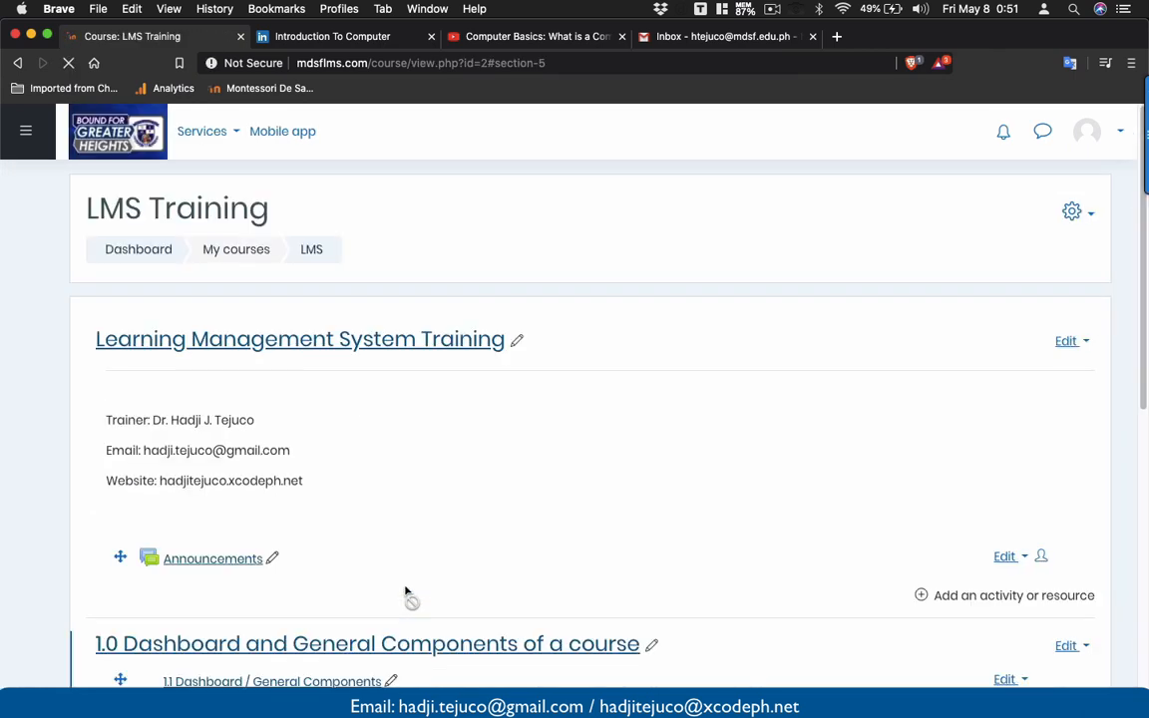
scroll(406, 592, down, 10)
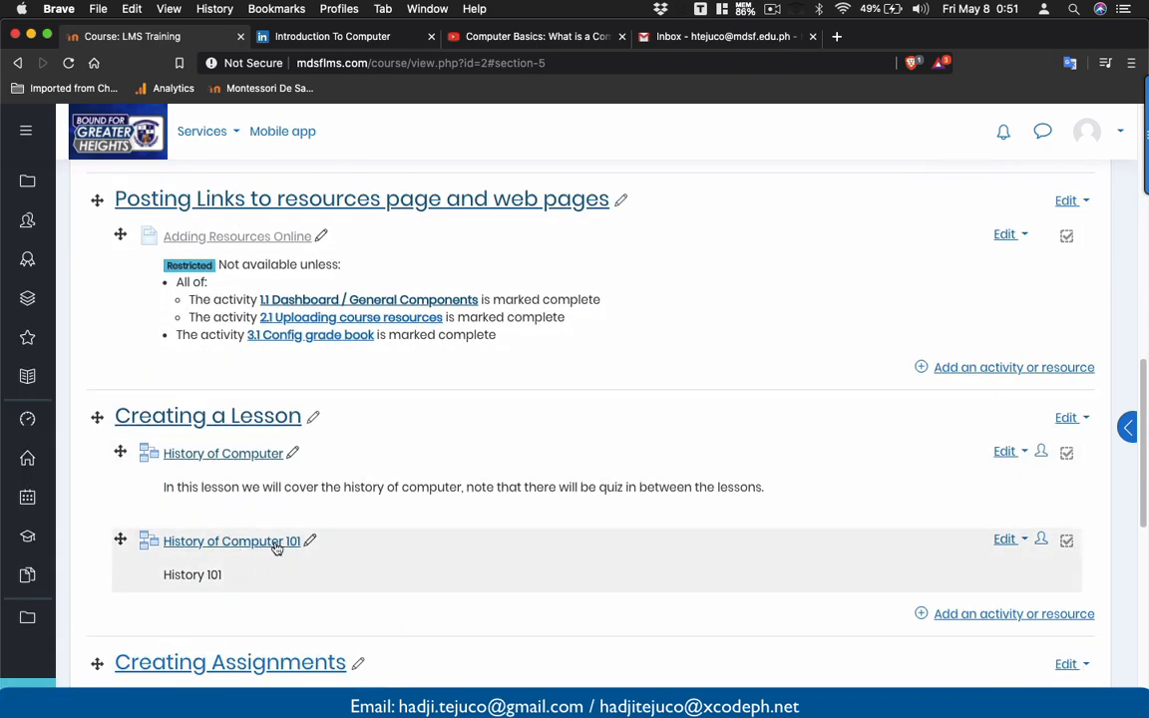
scroll(275, 548, down, 3)
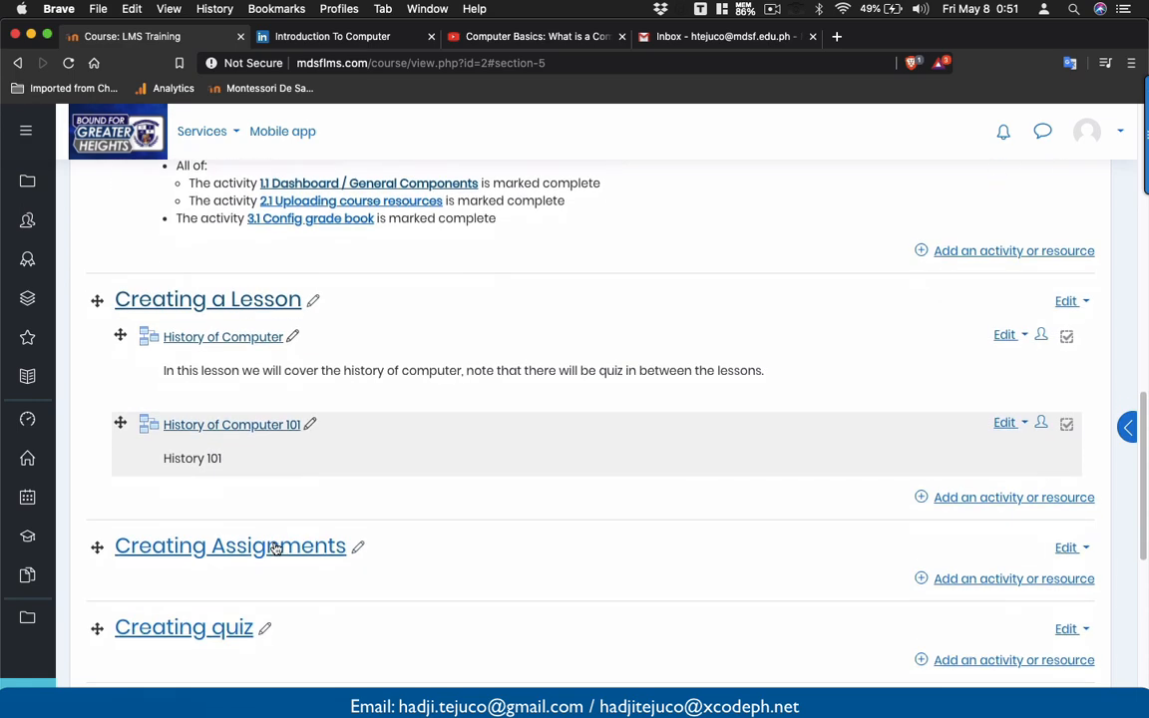
- Check the L0 unit title in the PowerPoint outline and return to the course page in Brave
click(484, 684)
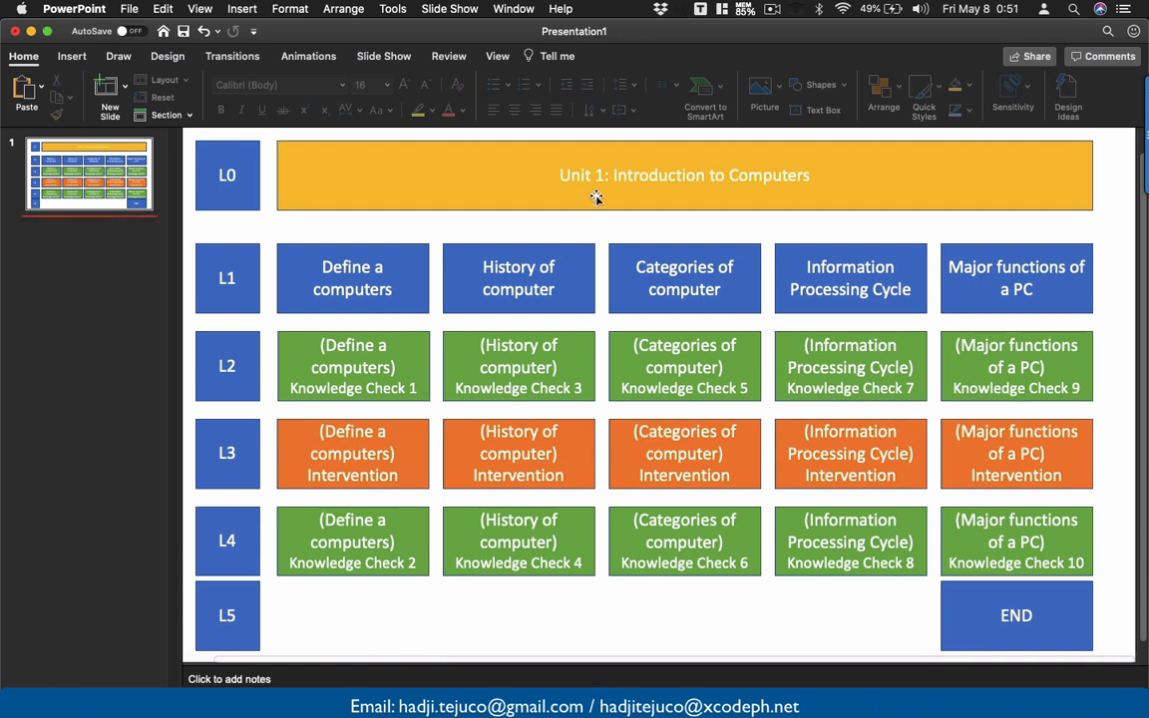
click(631, 173)
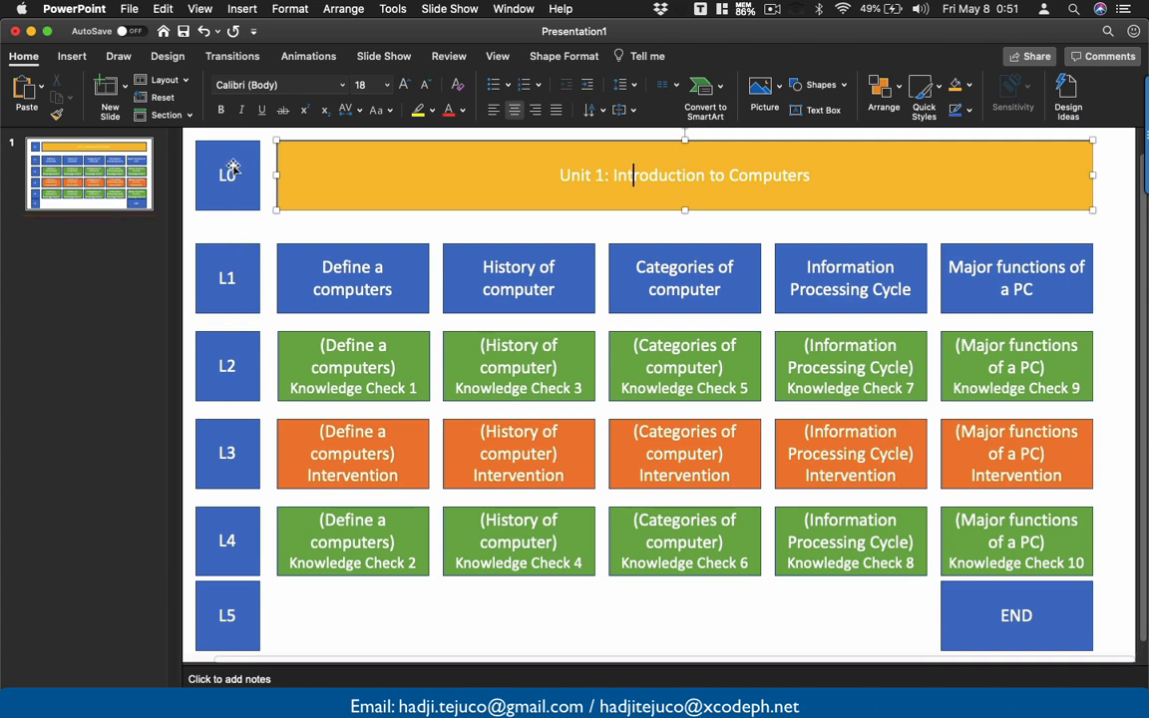
key(super+Tab)
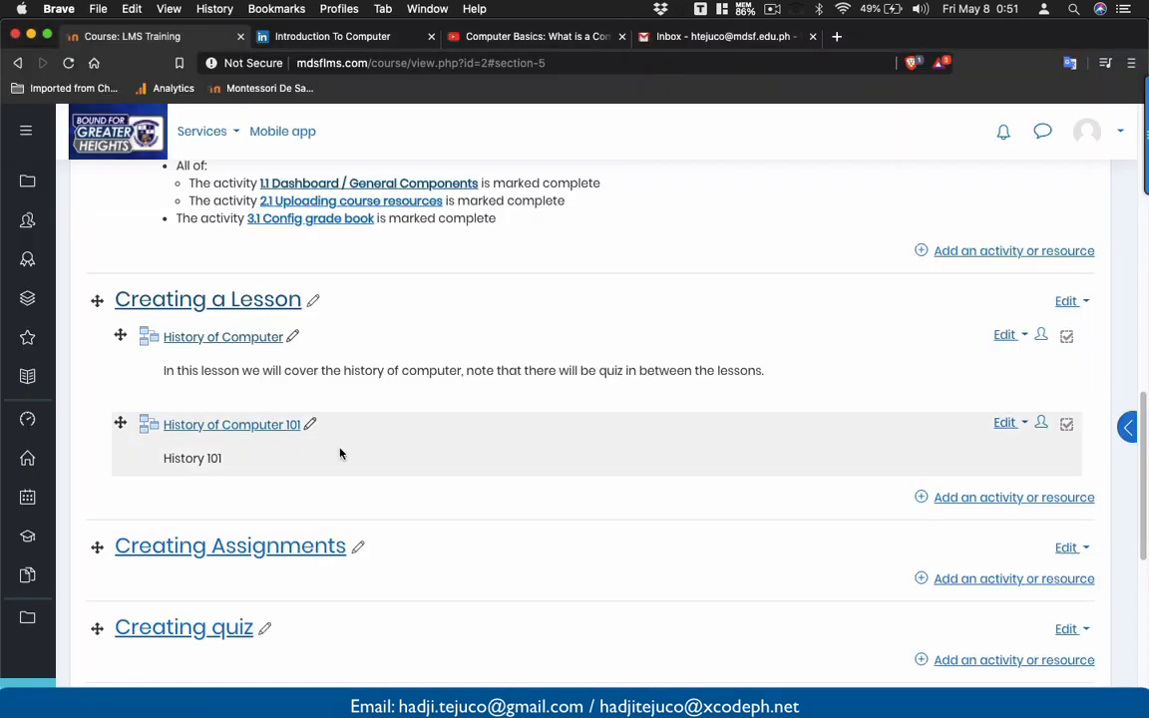
- Open the History of Computer 101 lesson and start a new content page in it
click(260, 434)
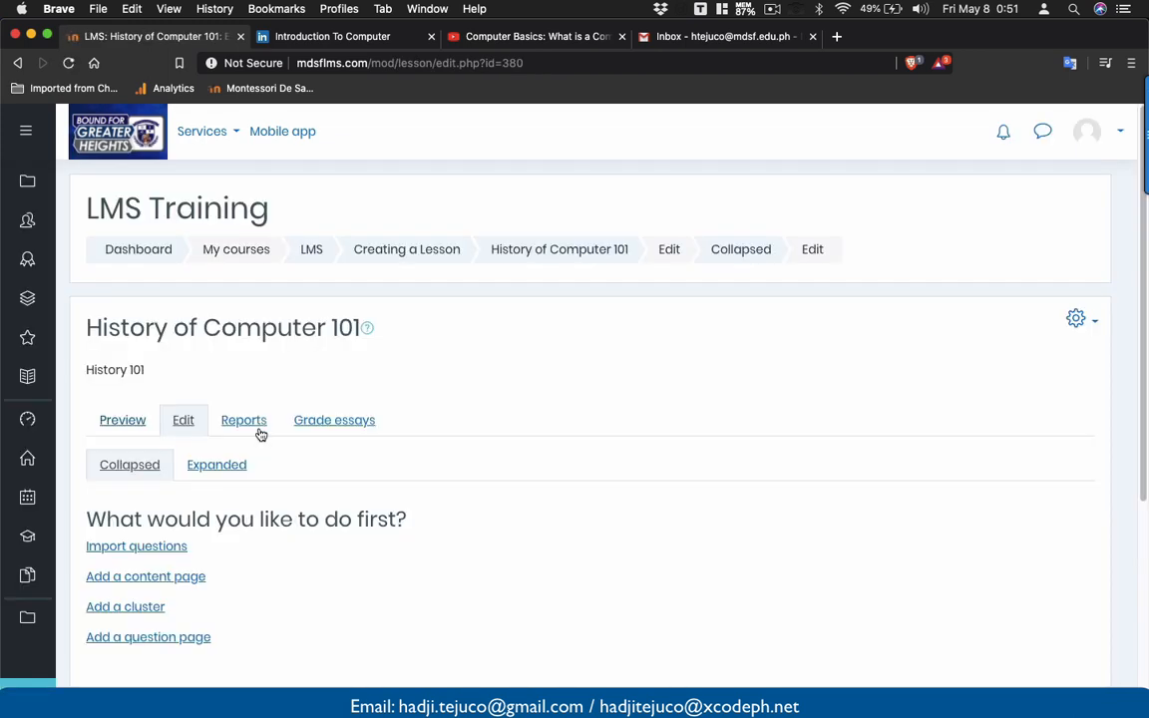
scroll(260, 435, down, 1)
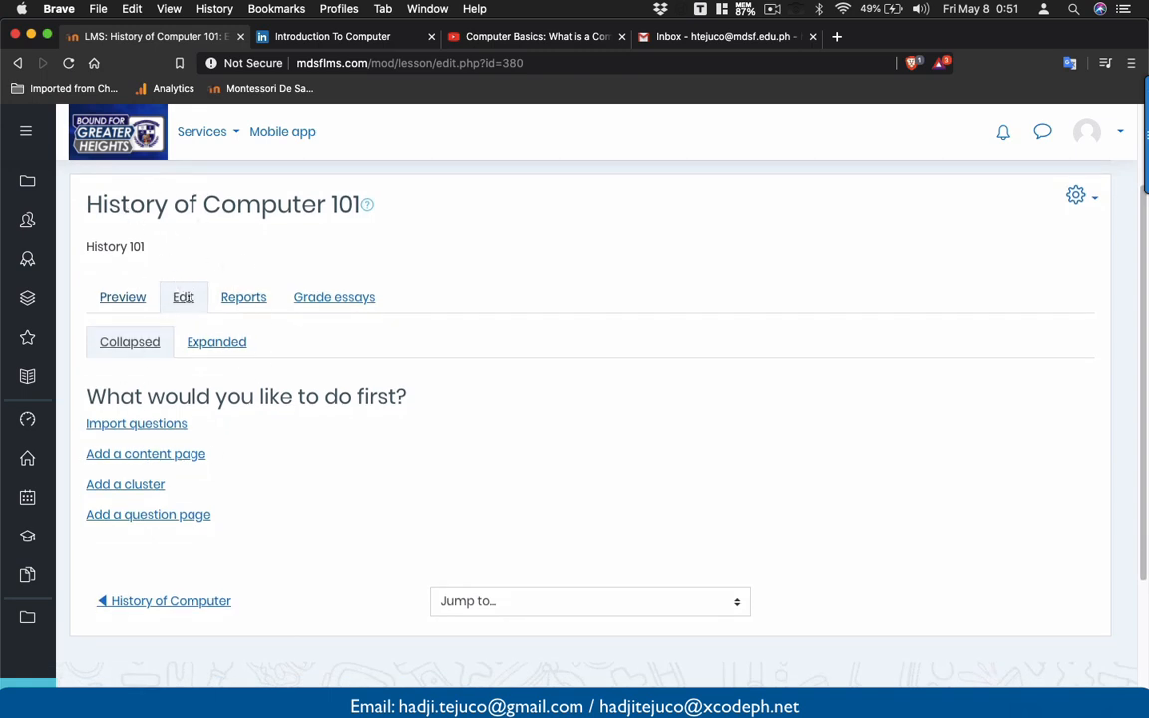
click(134, 303)
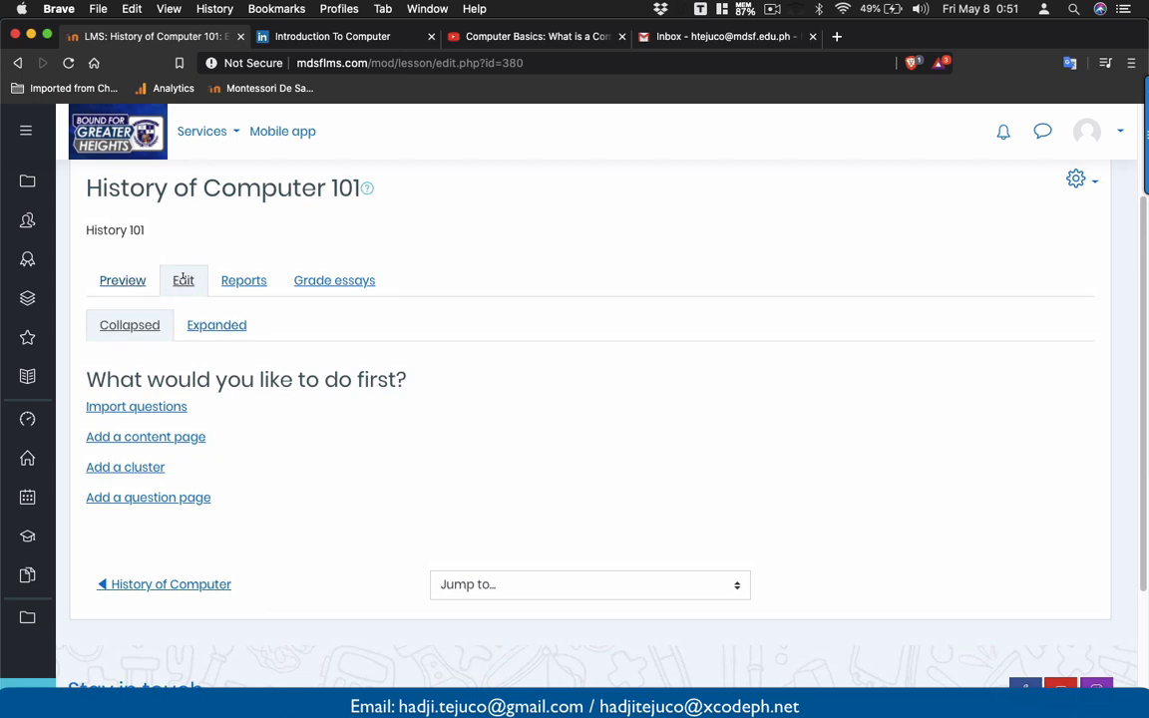
scroll(169, 399, down, 1)
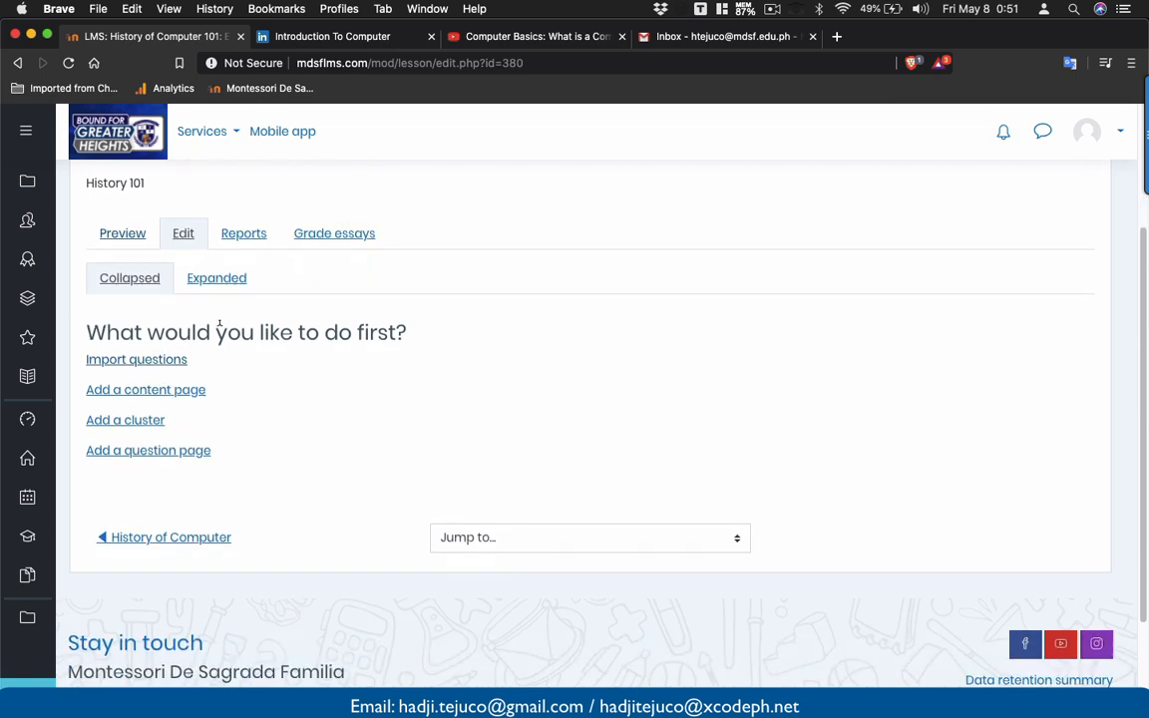
scroll(247, 364, up, 1)
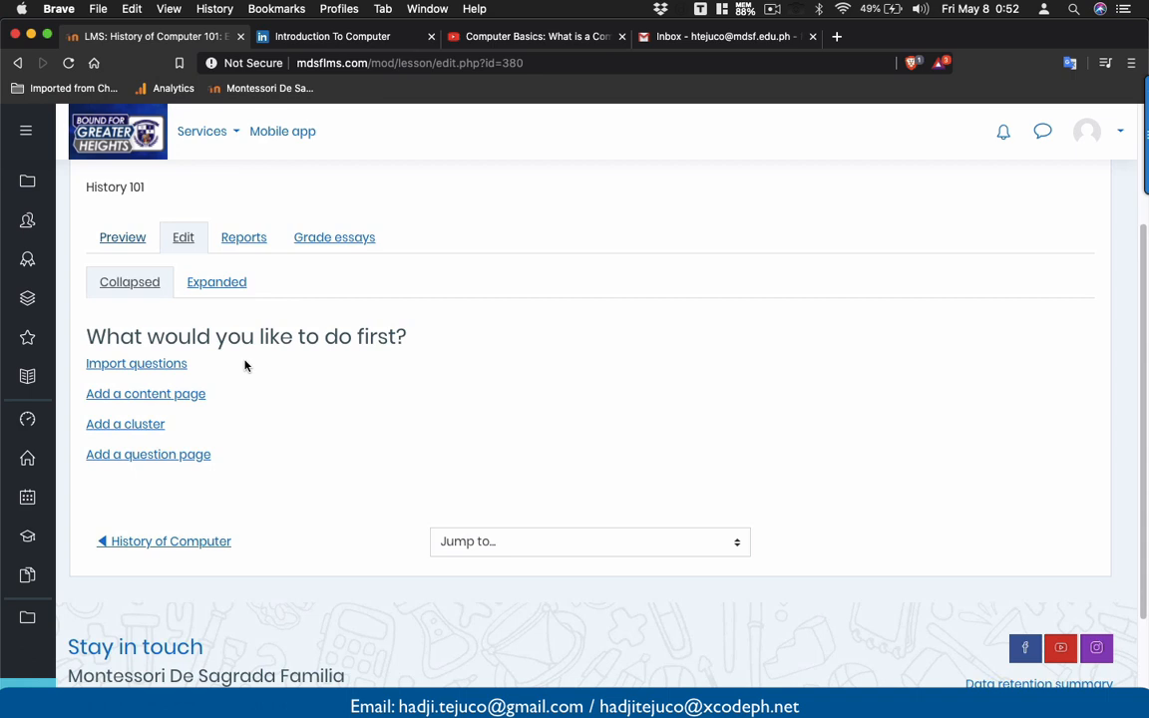
click(162, 396)
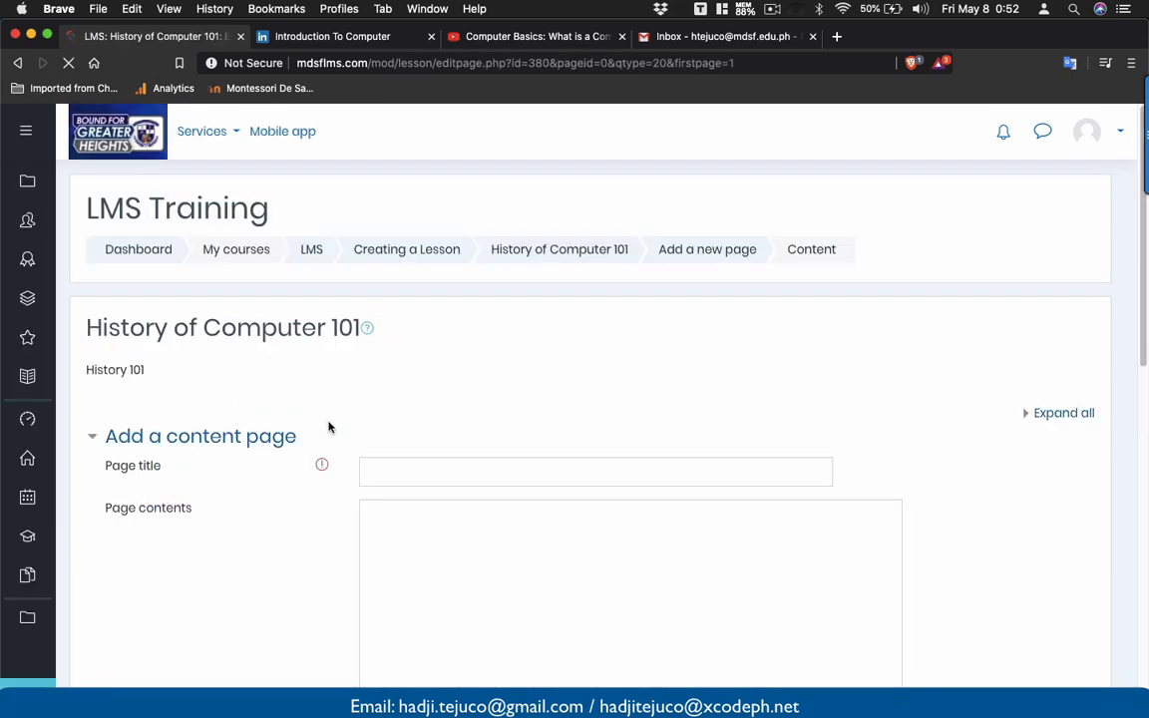
scroll(454, 510, down, 3)
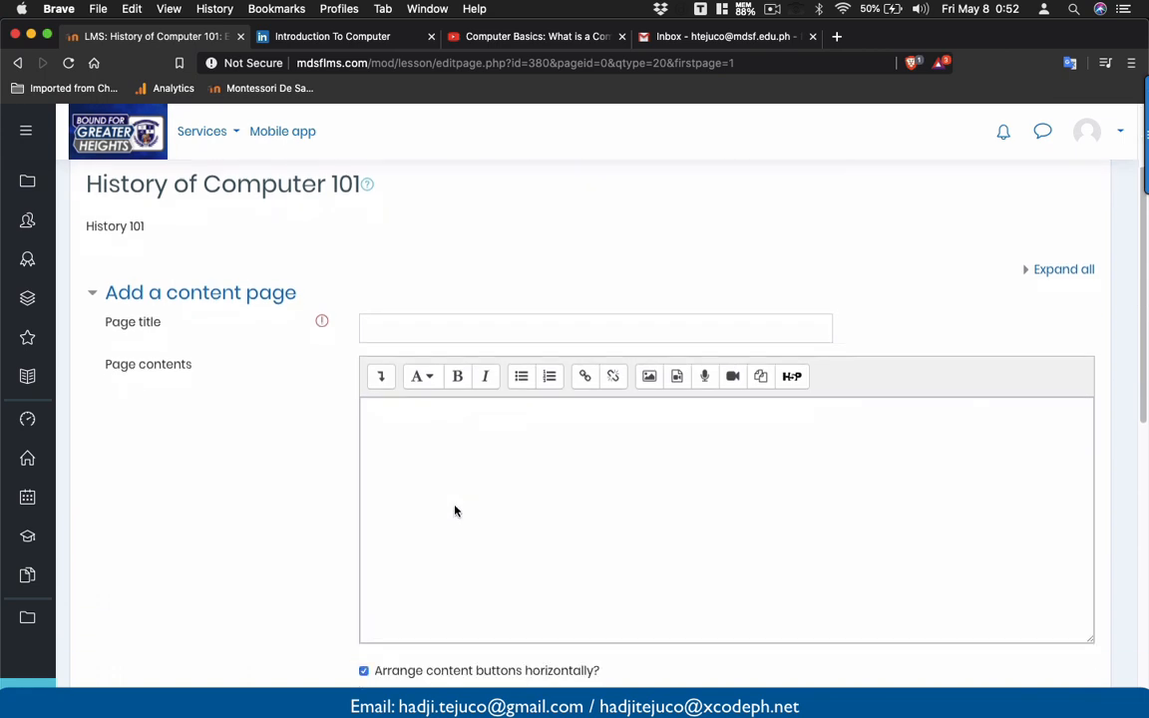
scroll(515, 419, down, 1)
scroll(516, 419, up, 5)
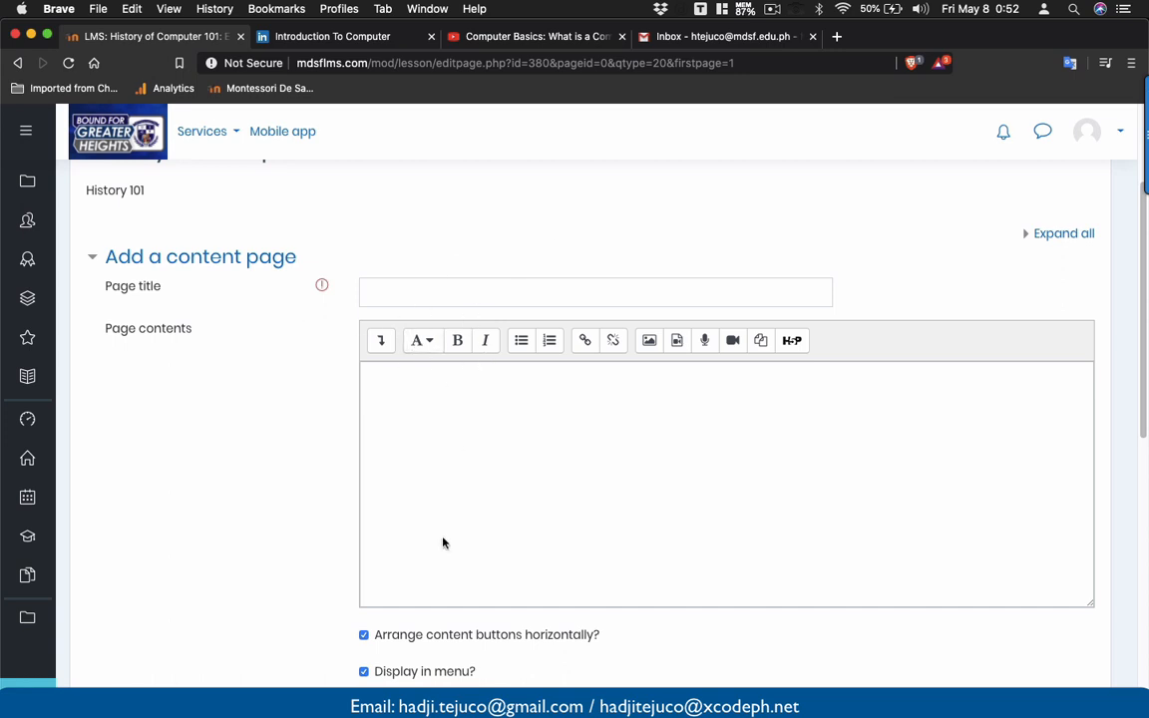
- Check the L0 unit name in the PowerPoint outline and title the new content page "LO - Unit 1 - Introduction to Computer" in Brave
click(489, 682)
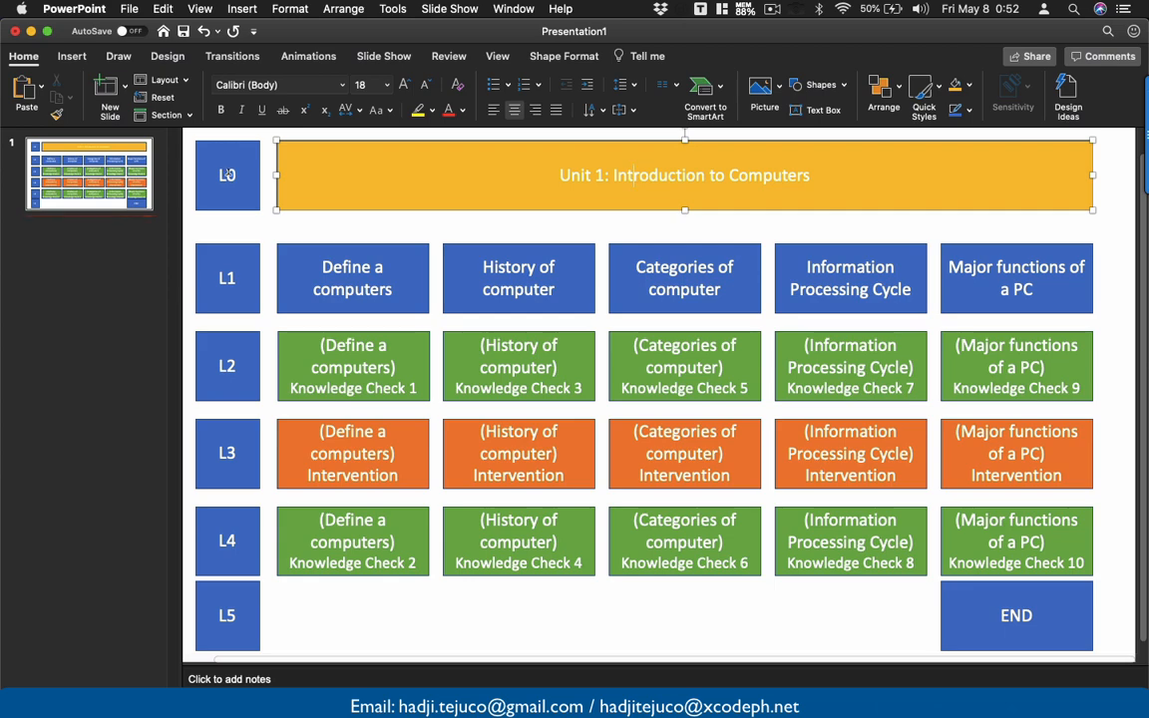
click(31, 32)
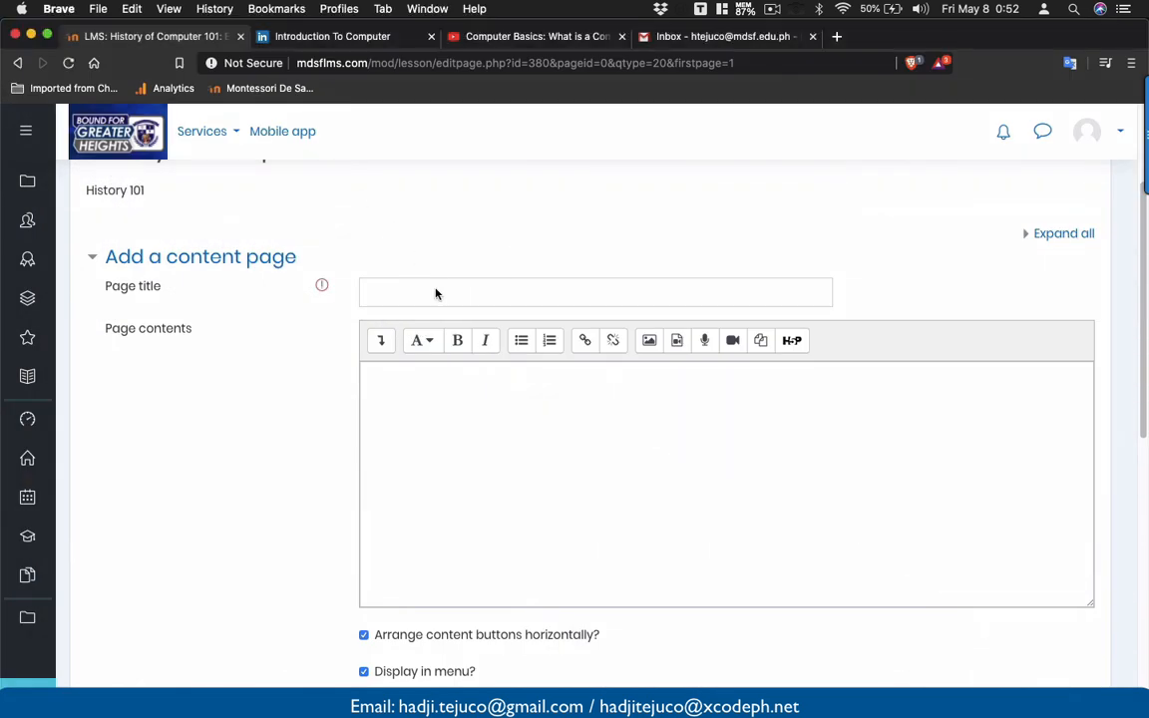
click(435, 289)
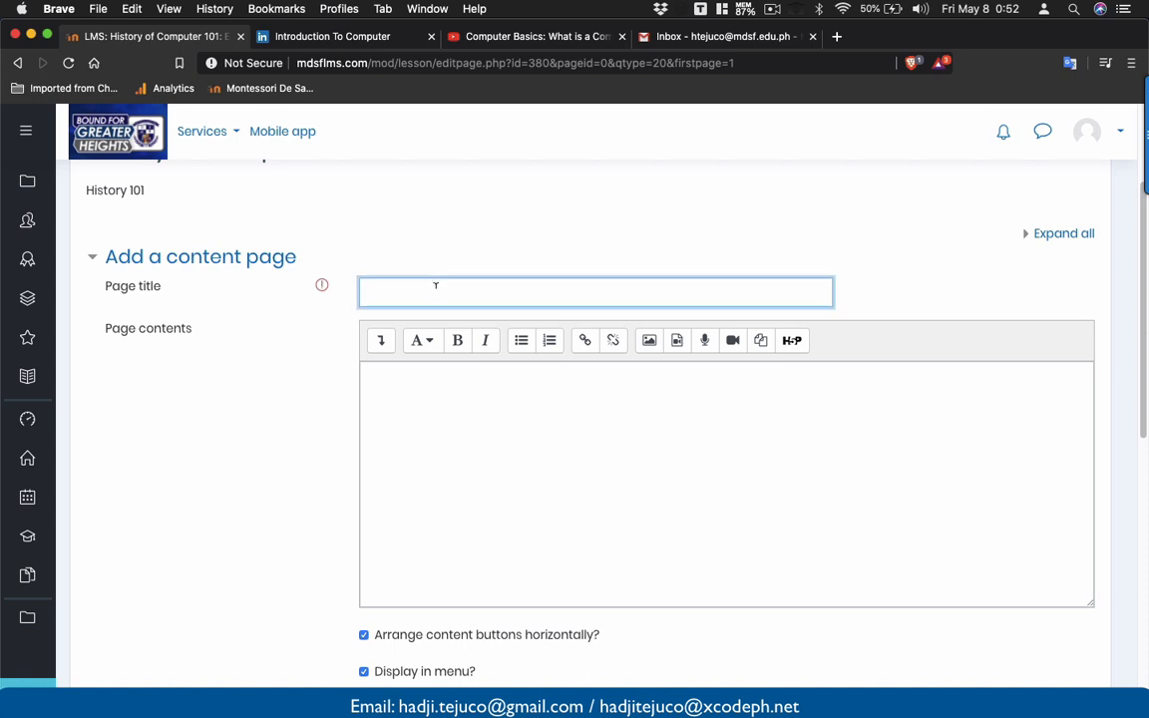
text(LO - Unit 1)
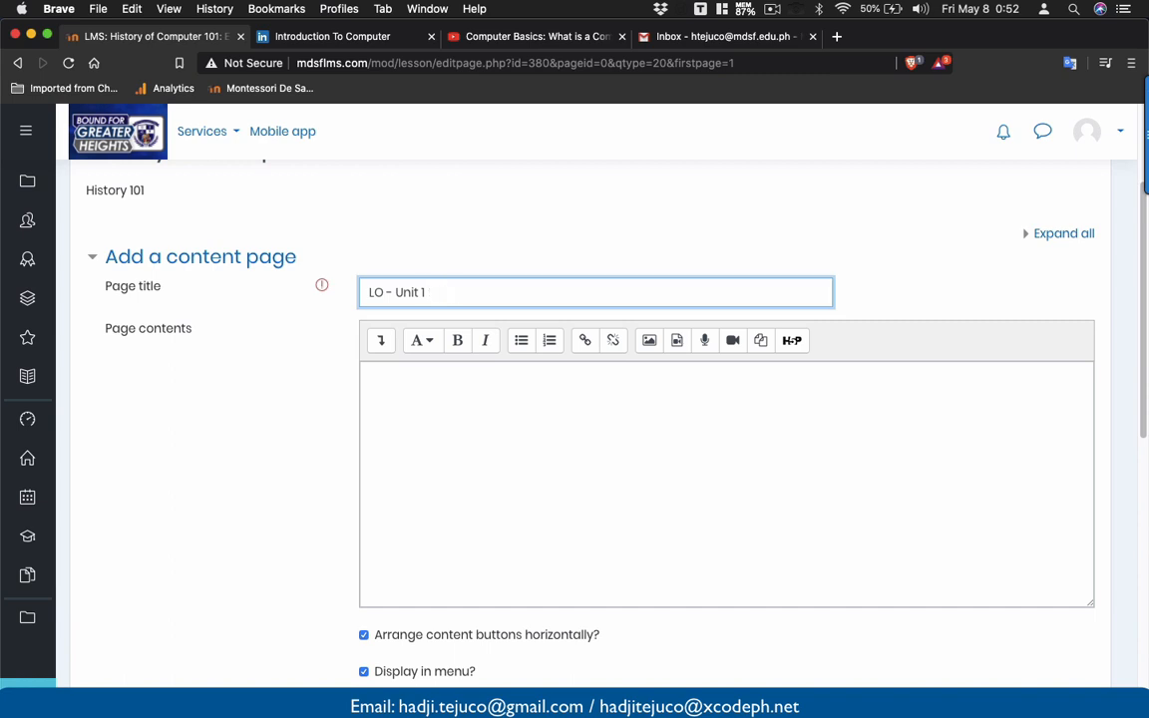
text( INtIntroduction to Computer)
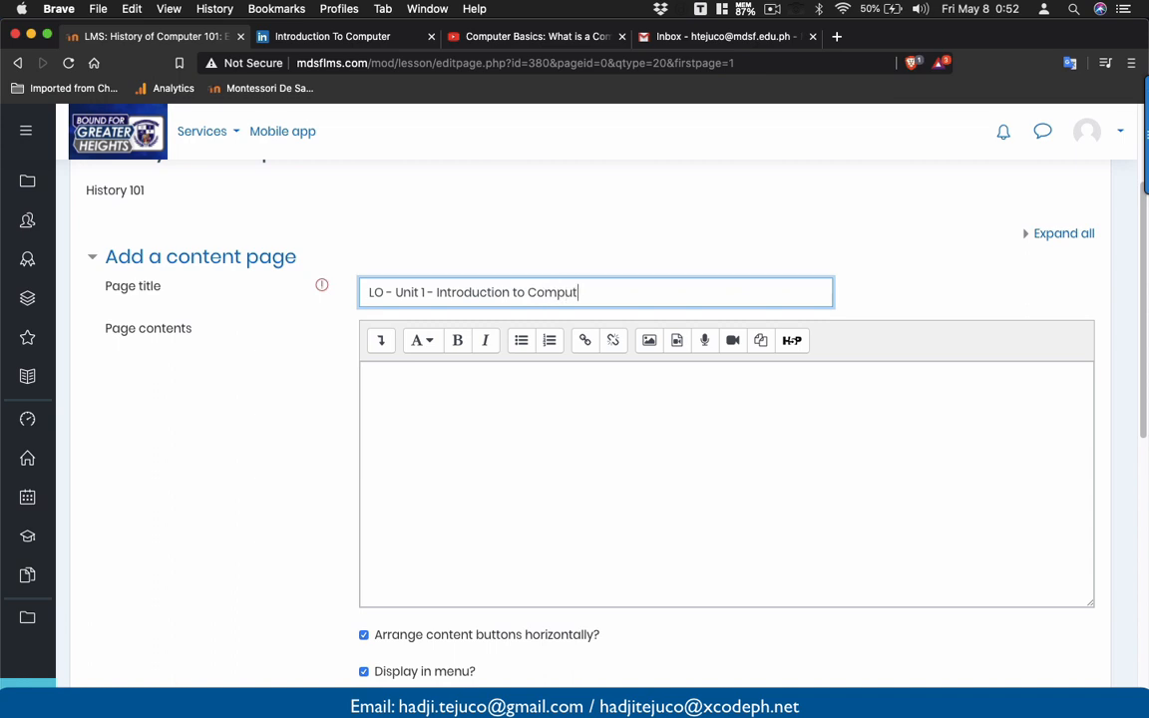
- Write "Objectives of the module" in the page contents, followed by the line "At the end of the module the students are expected to"
click(478, 383)
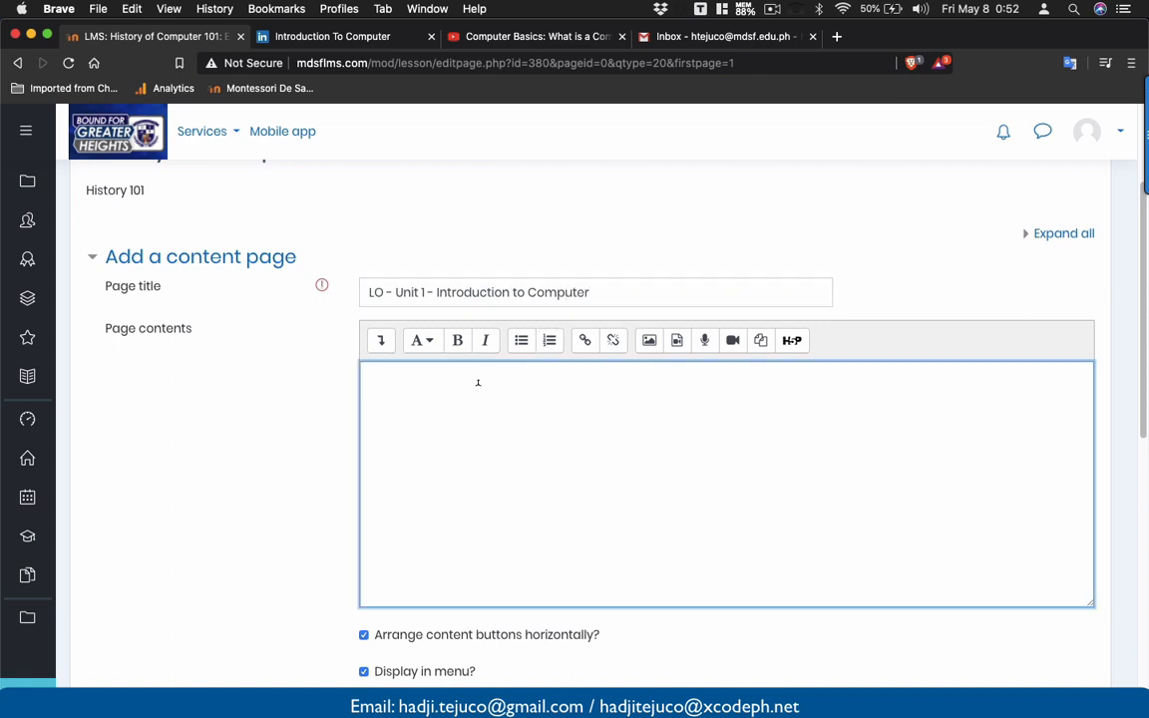
text(Objectives of the modu)
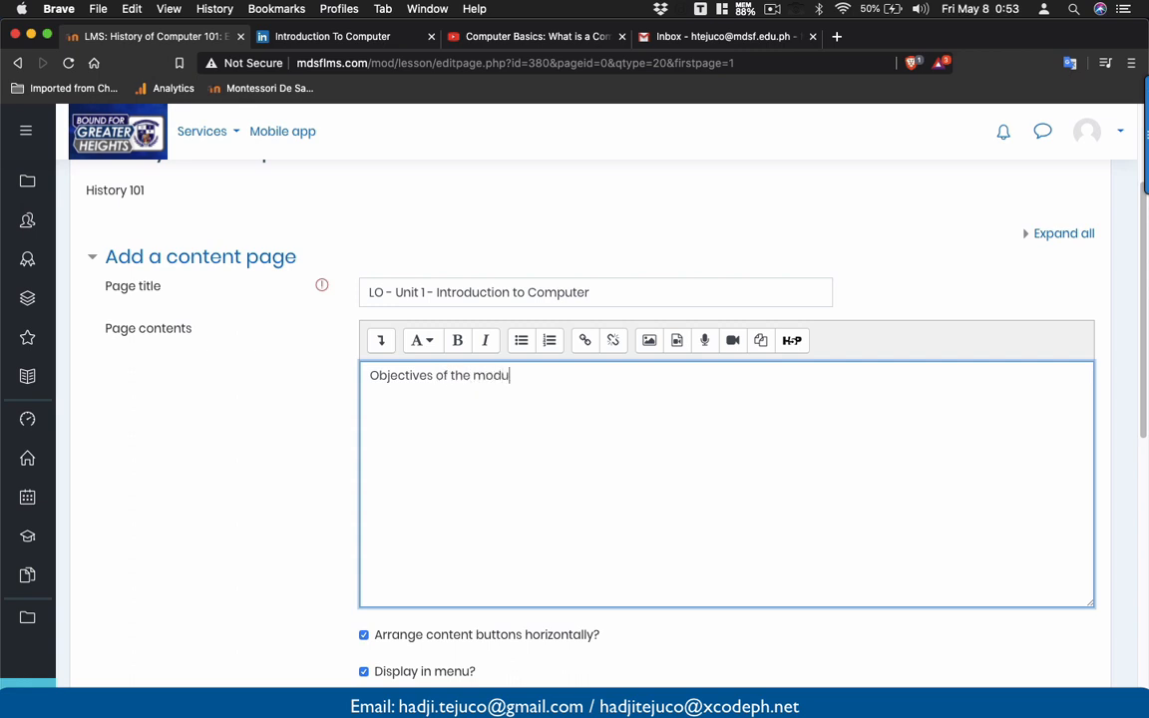
text(leAt the n)
key(BackSpace)
text(end of themodul)
key(BackSpace)
key(BackSpace)
key(BackSpace)
key(BackSpace)
text(modulet)
key(BackSpace)
text(the sutd)
key(BackSpace)
key(BackSpace)
text(tudents are ex)
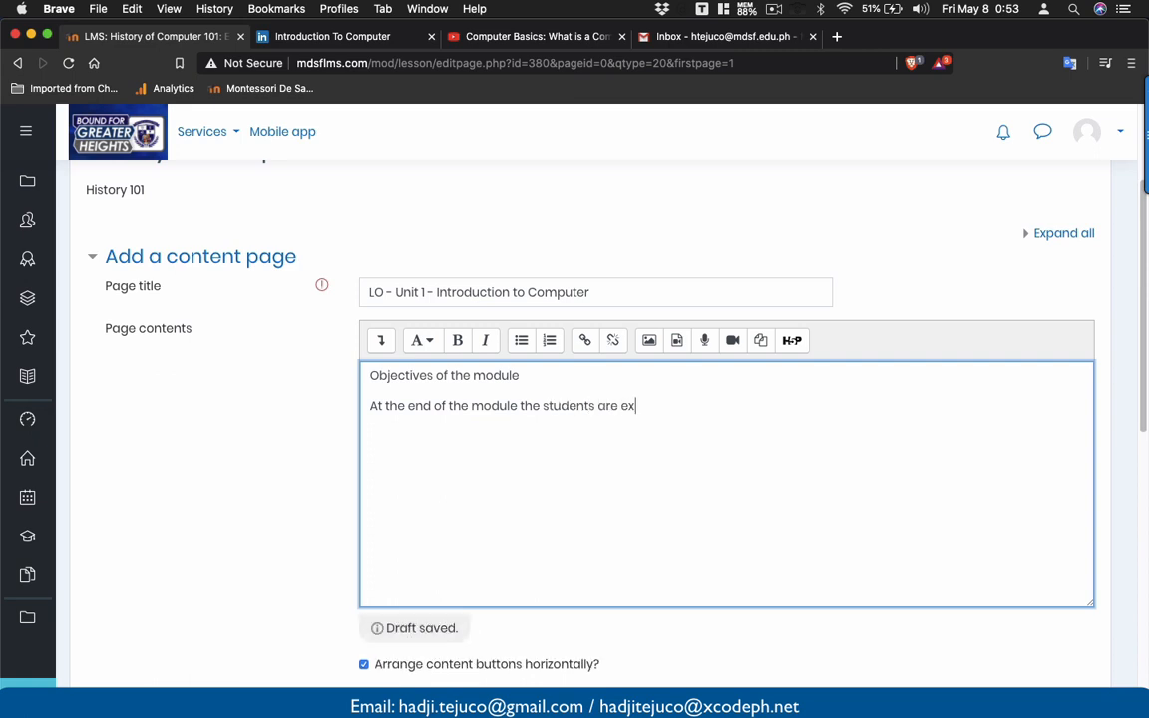
text(pected t)
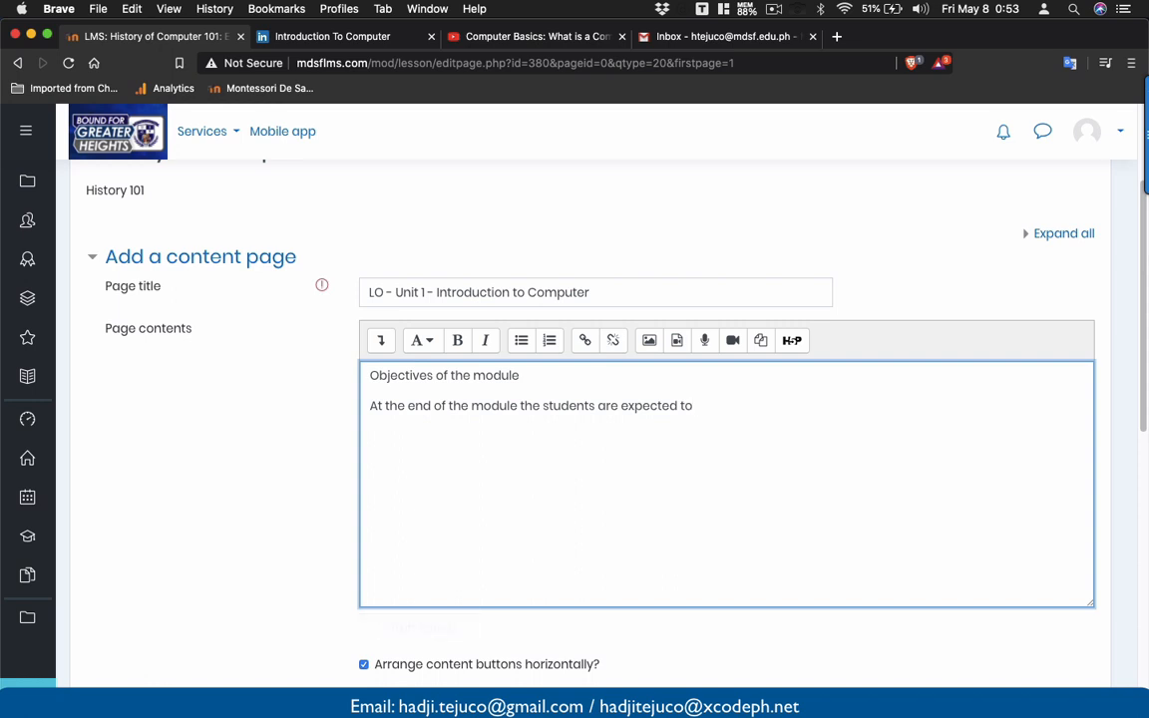
key(BackSpace)
- End the introductory line with a colon and list "1. Objective 1" and "2. Objective 2" below it
text(:  1. Ob)
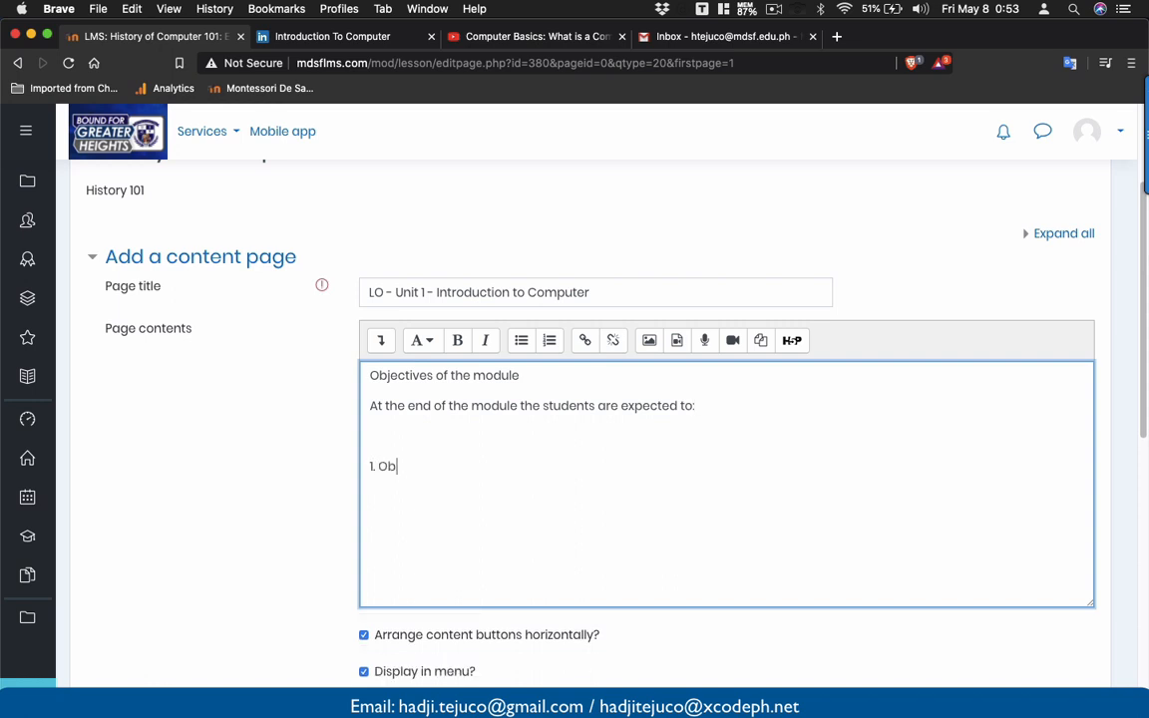
text(jective)
text( 1 2. Object)
text(ive)
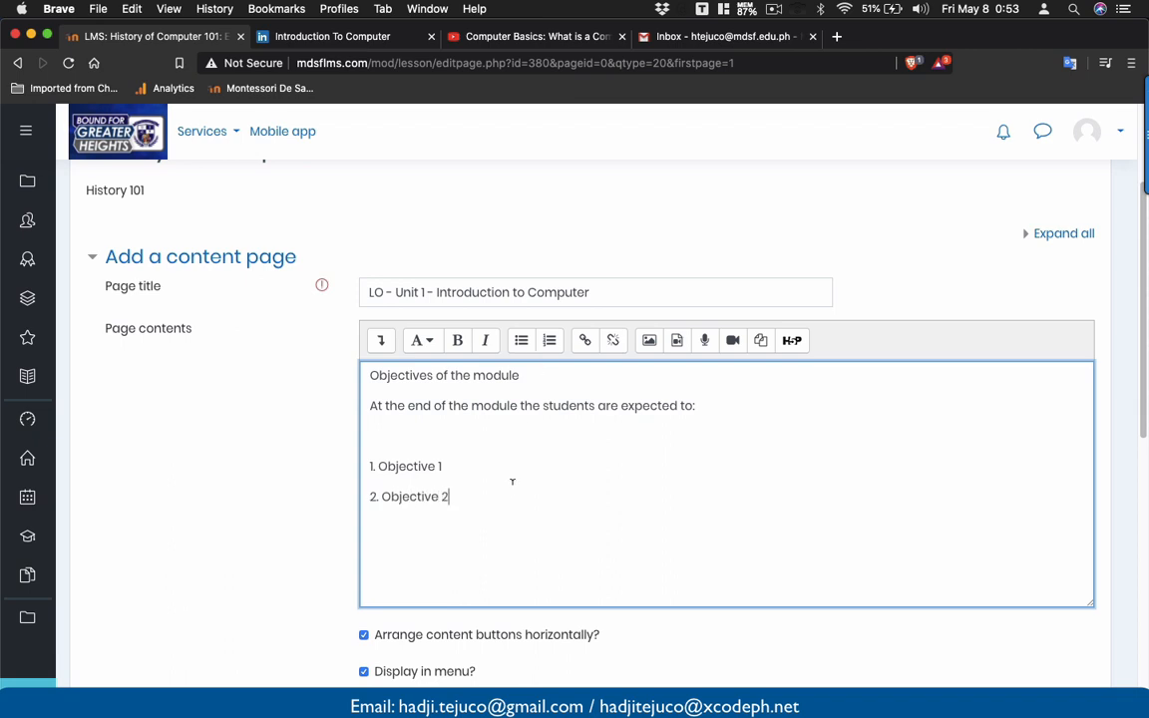
- Exclude the page from the lesson menu while keeping its content buttons arranged horizontally
scroll(510, 489, down, 3)
scroll(510, 492, down, 1)
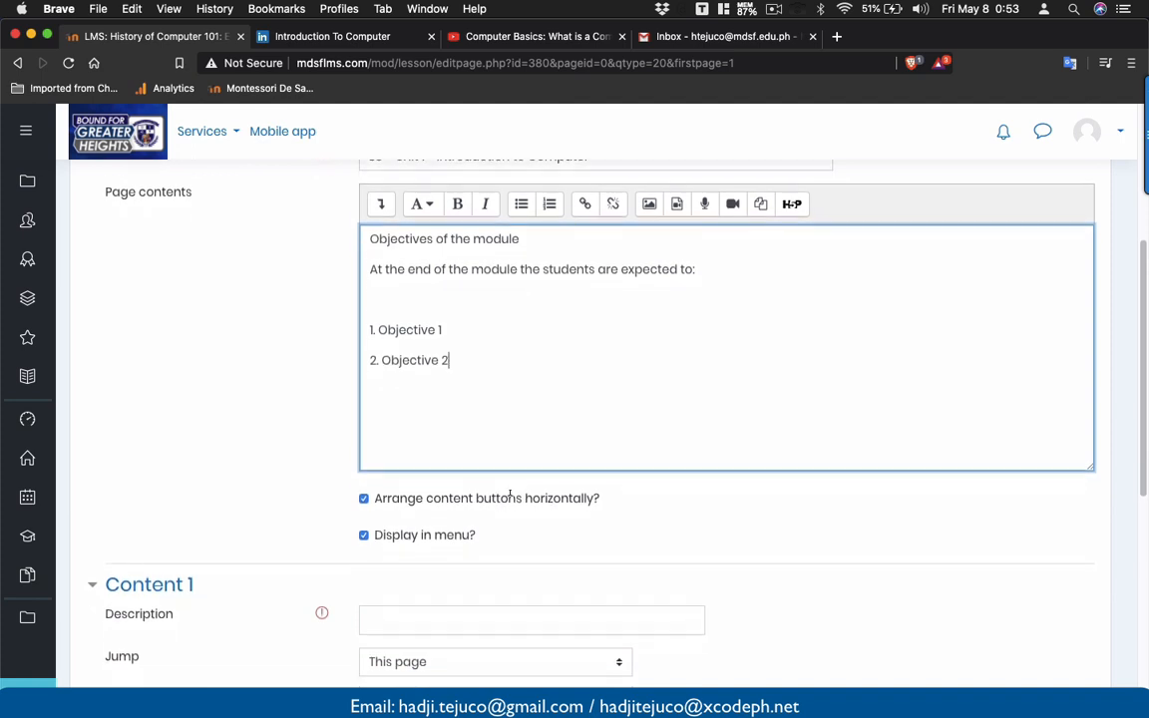
scroll(461, 474, down, 1)
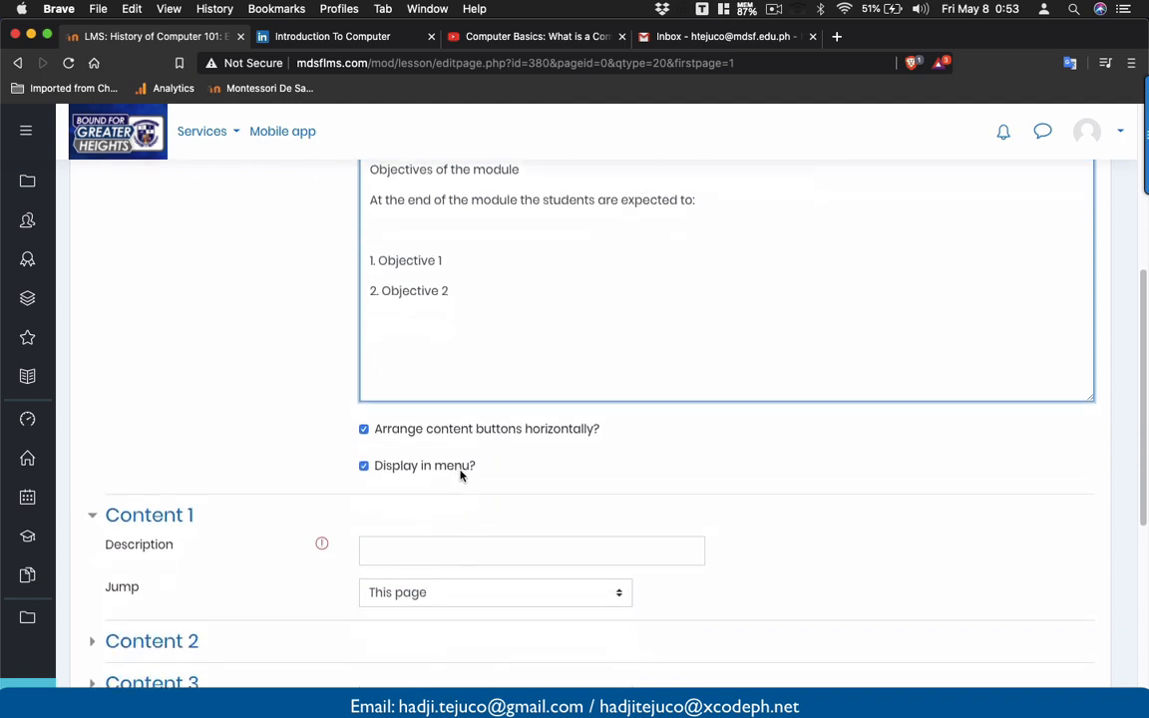
click(364, 423)
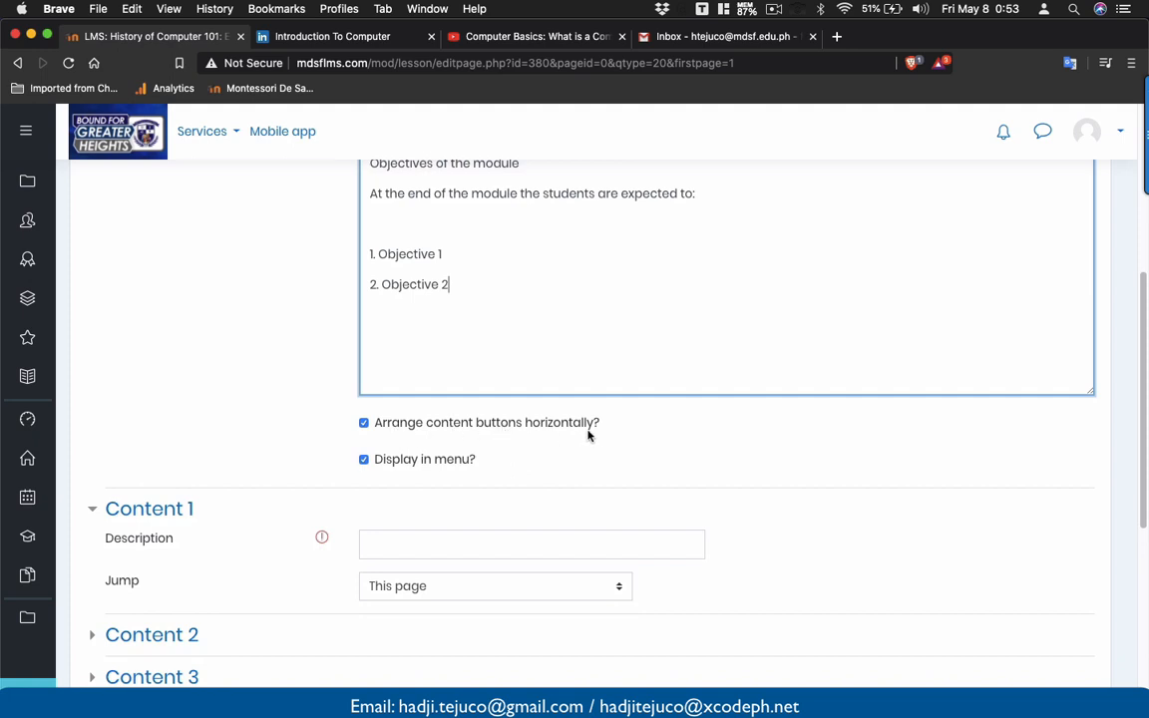
click(365, 461)
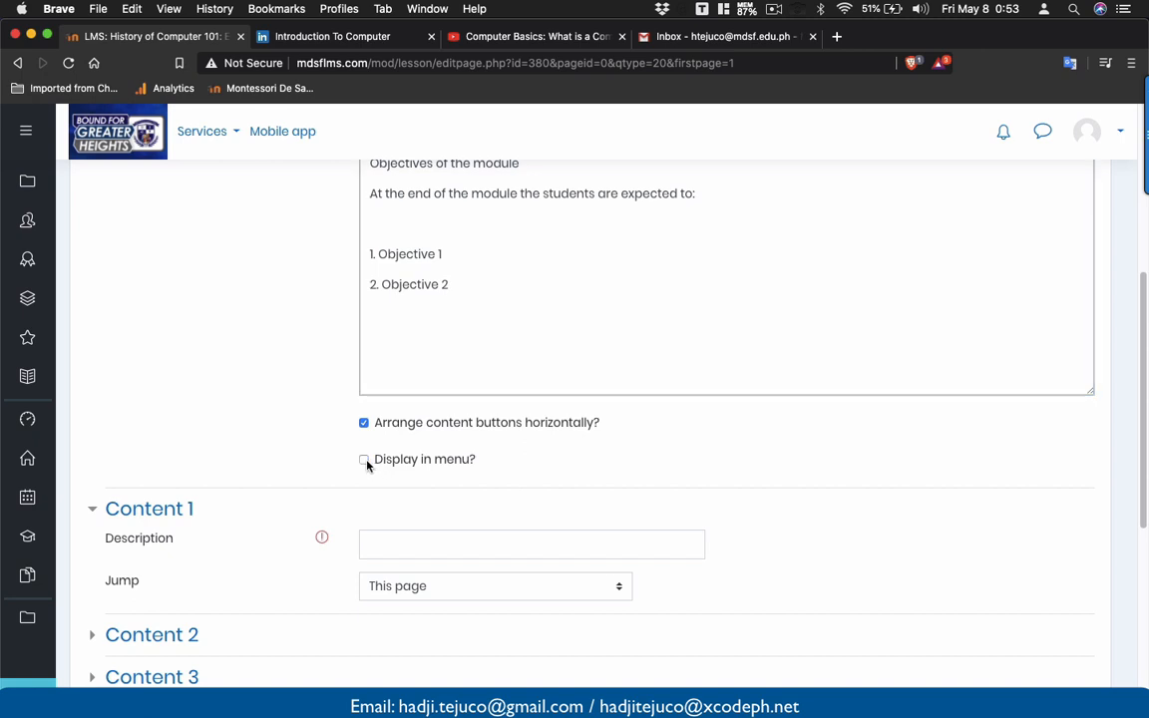
- Check the L1 topics in the PowerPoint outline, enter "Next" as the Content 1 description in Brave, and save the page
scroll(366, 466, down, 2)
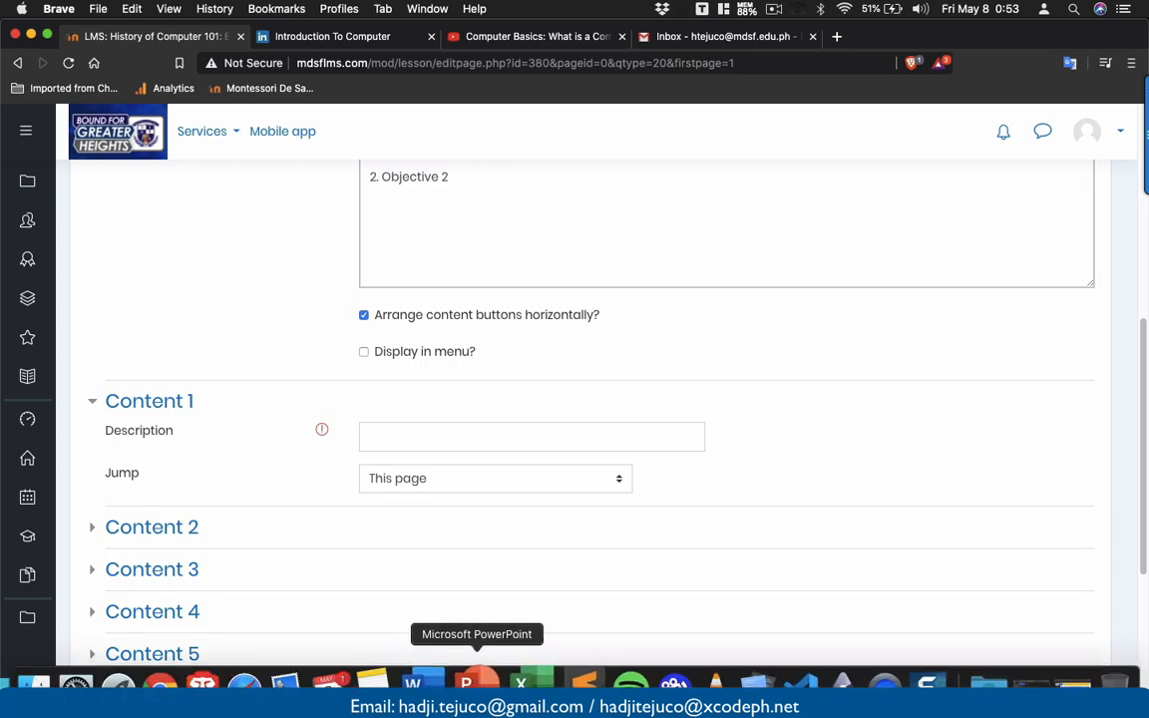
click(477, 686)
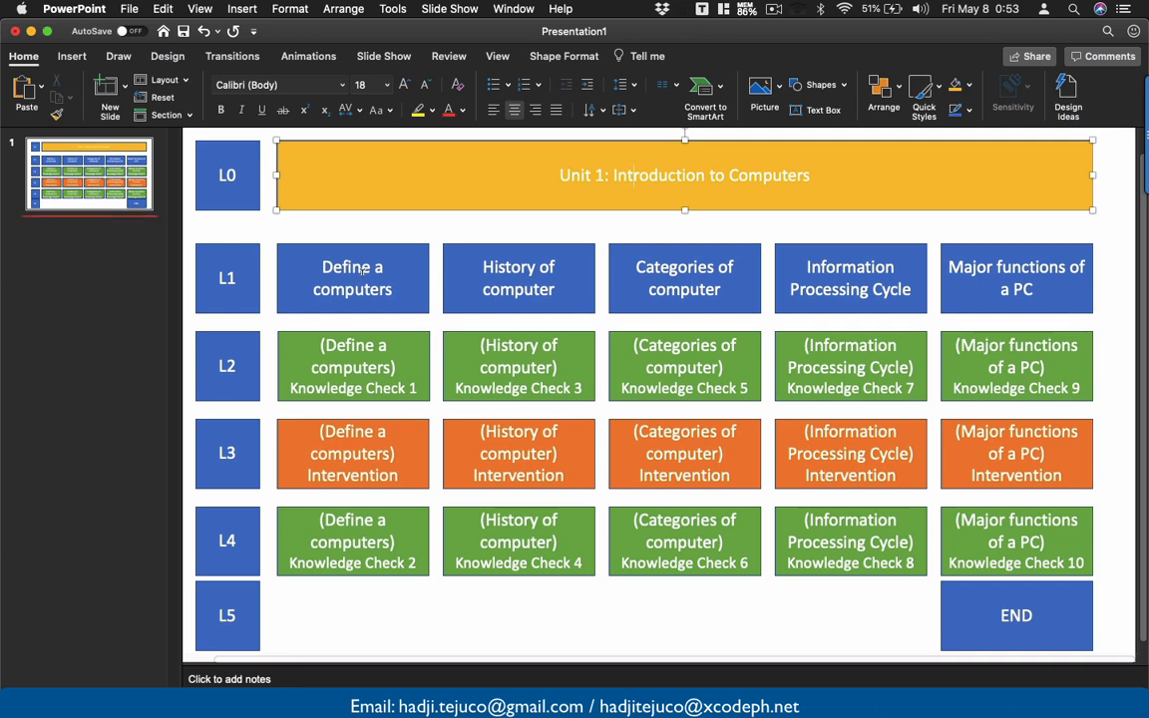
key(super+Tab)
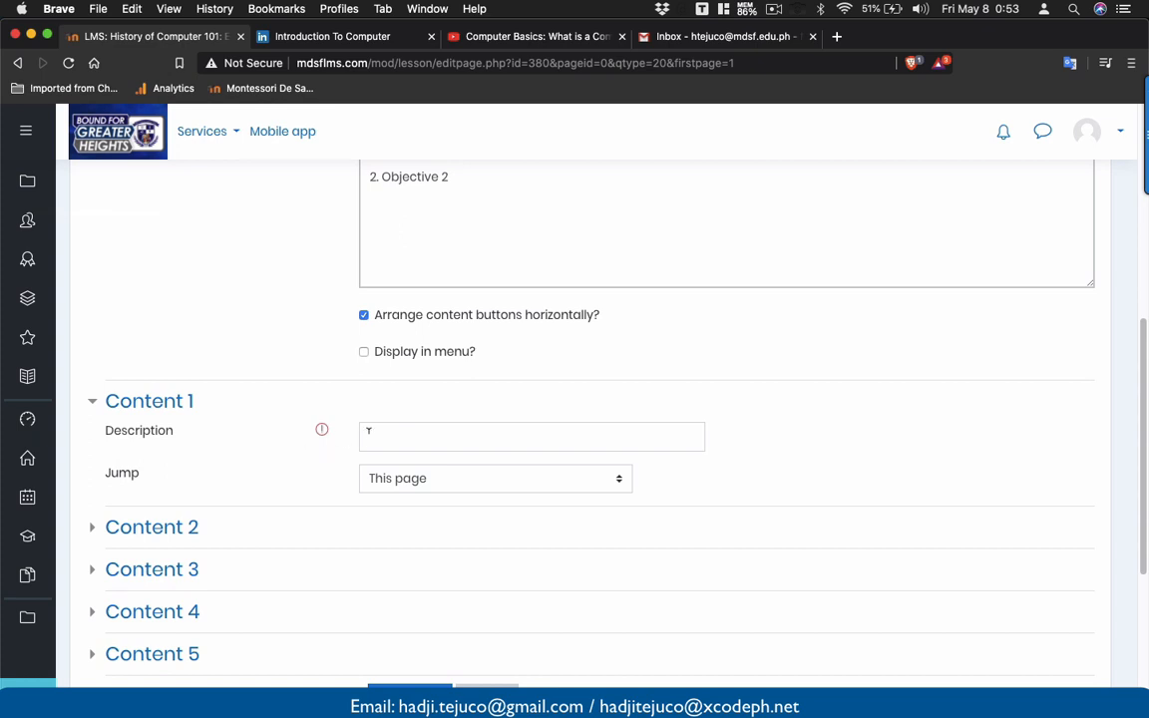
click(382, 434)
text(N)
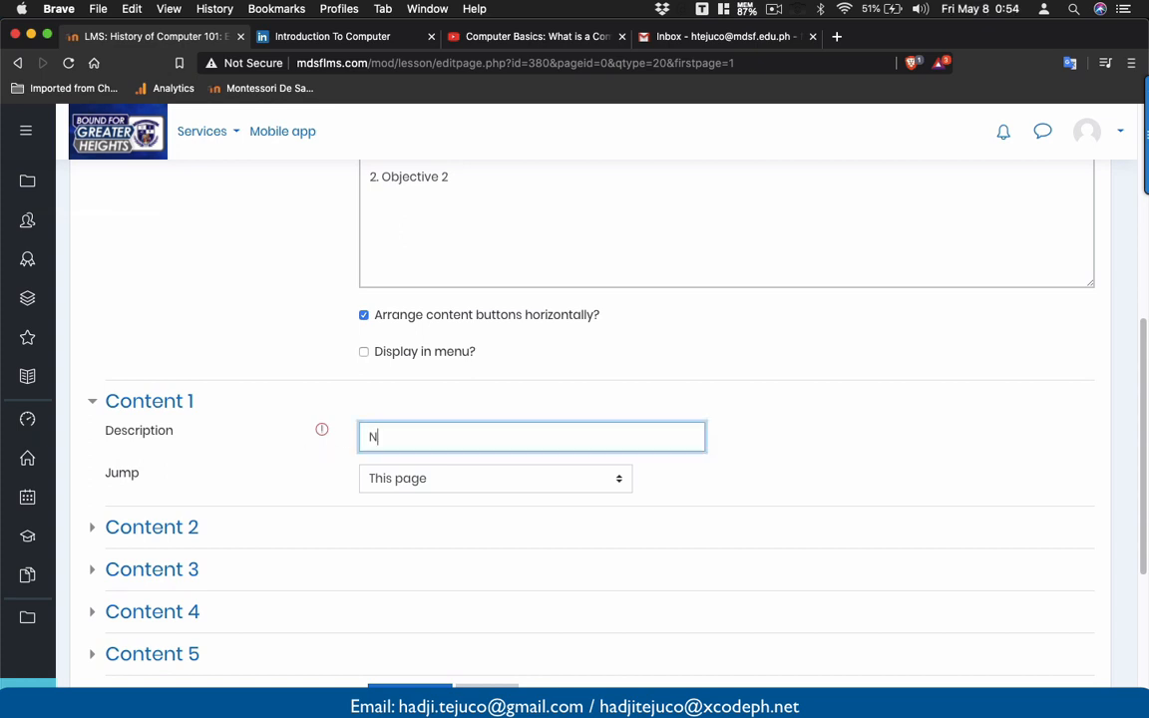
text(ext)
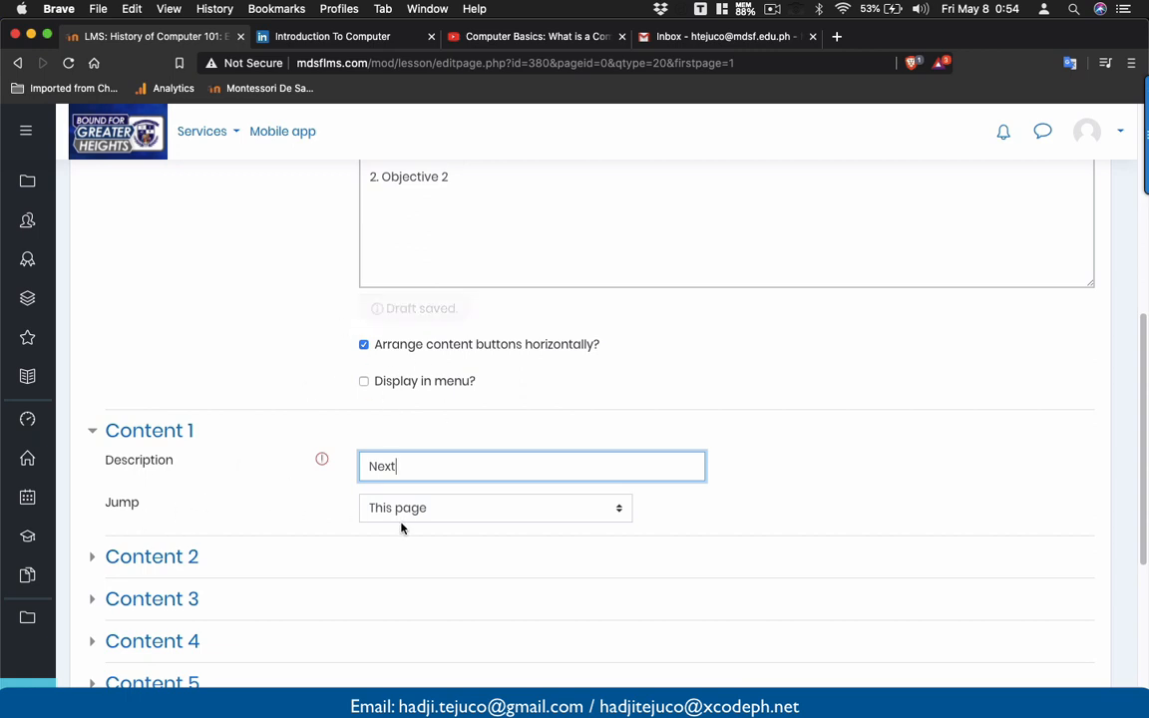
scroll(399, 528, down, 2)
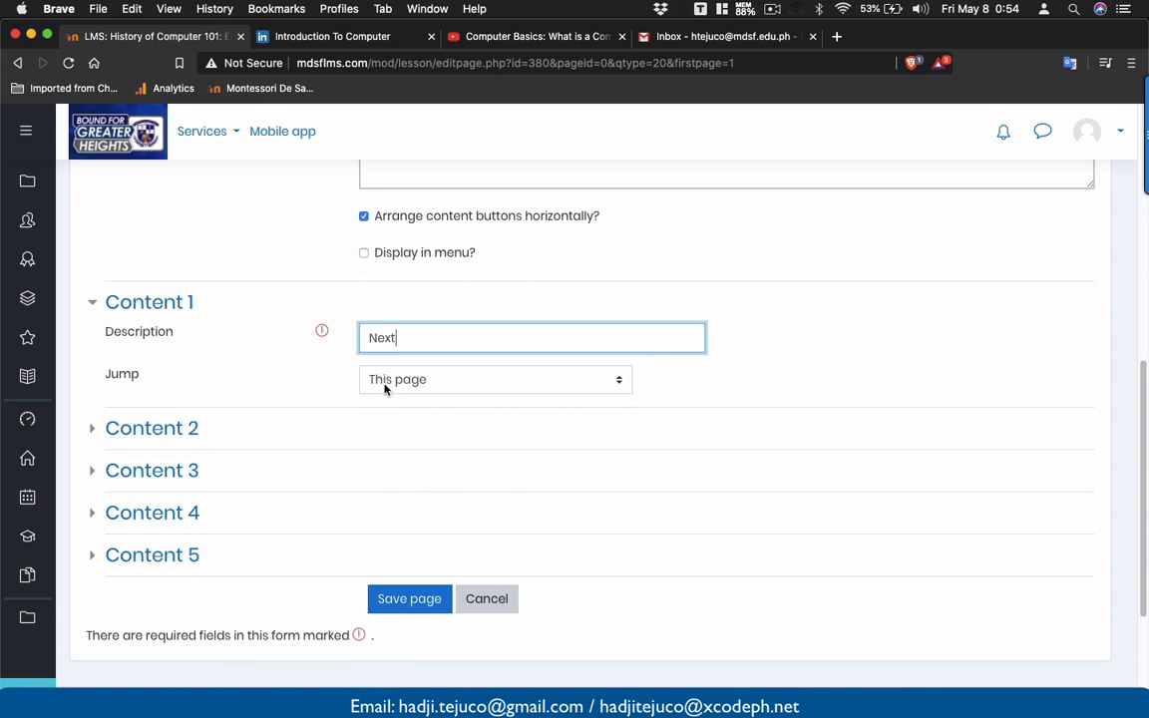
click(408, 602)
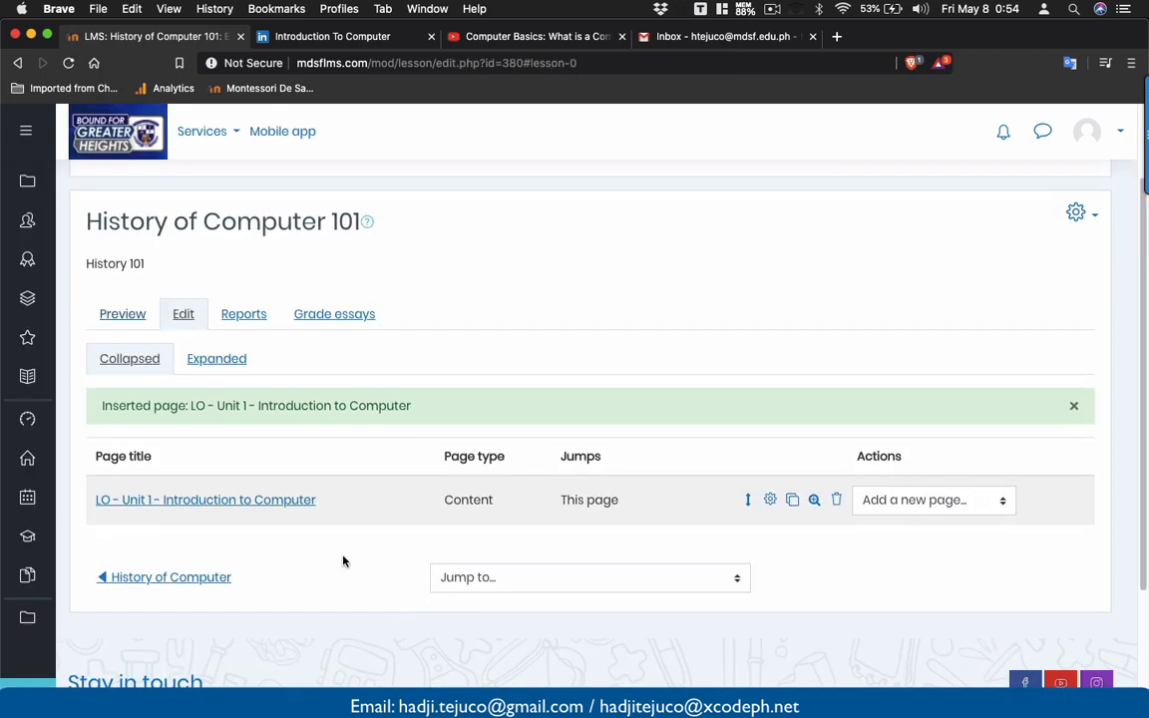
- Copy the text "Define a computers" from the L1 row of the PowerPoint outline and return to the lesson in Brave
key(super+Tab)
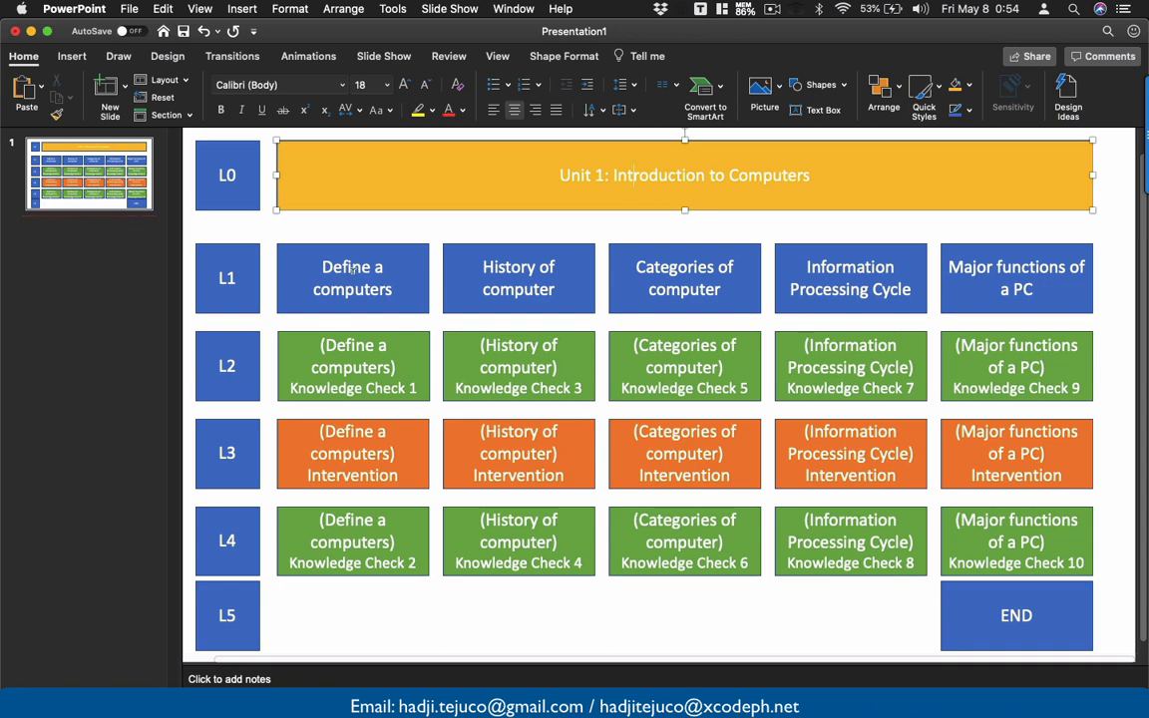
mouse_move(395, 292)
mouse_down()
mouse_move(375, 286)
mouse_move(397, 291)
mouse_up()
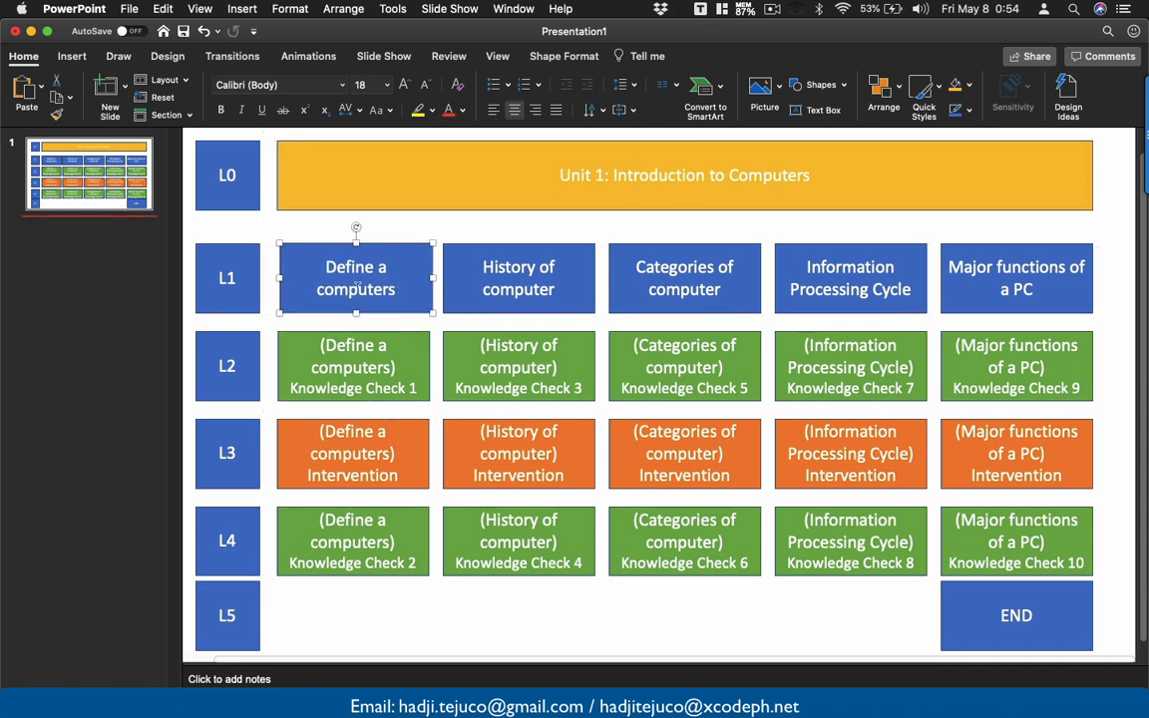
triple_click(356, 287)
key(super+c)
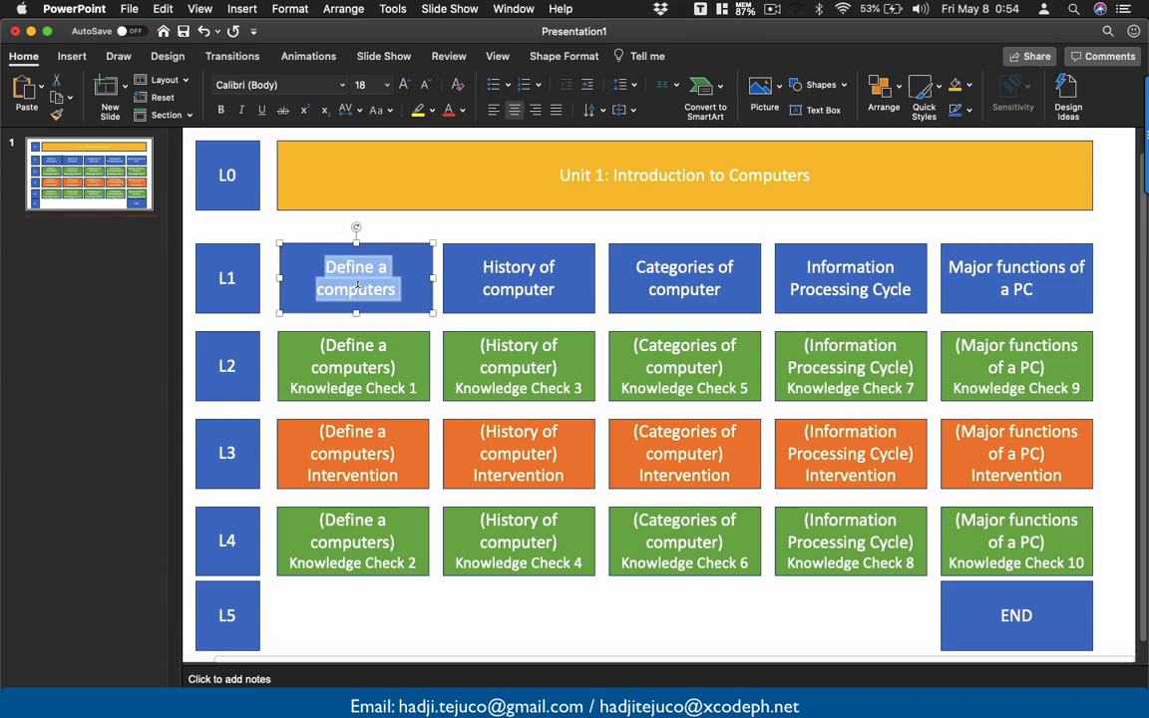
key(super+Tab)
- Add another content page after the LO - Unit 1 - Introduction to Computer page
scroll(425, 465, down, 2)
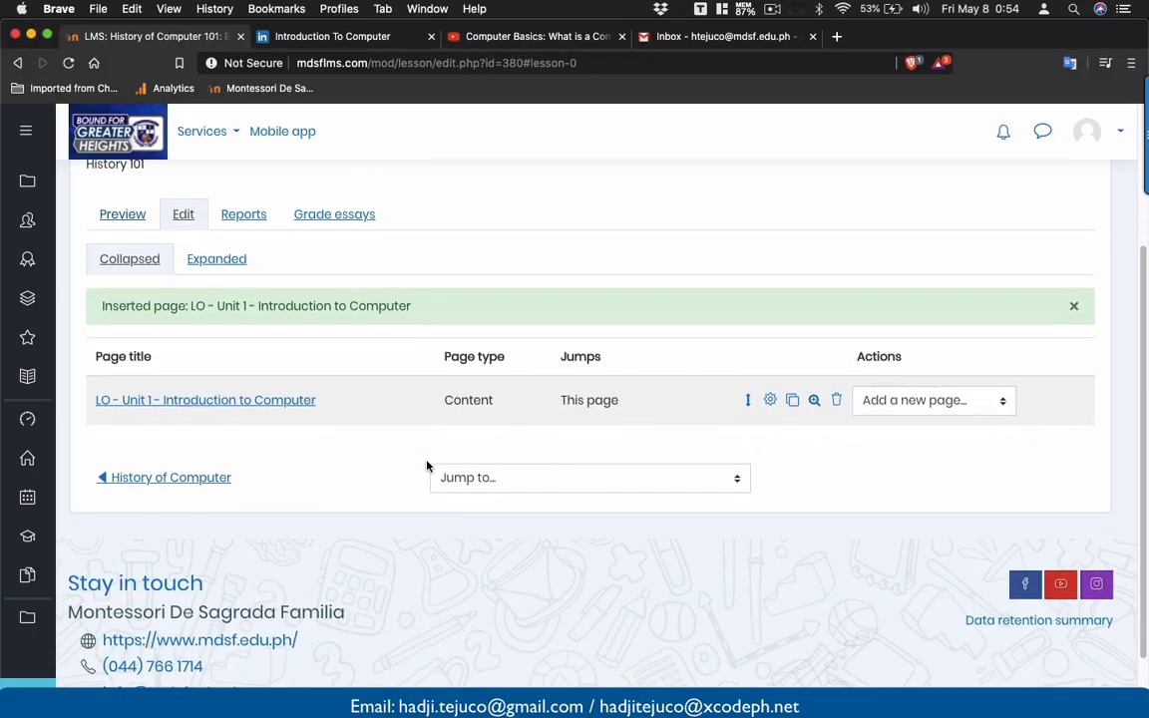
click(888, 403)
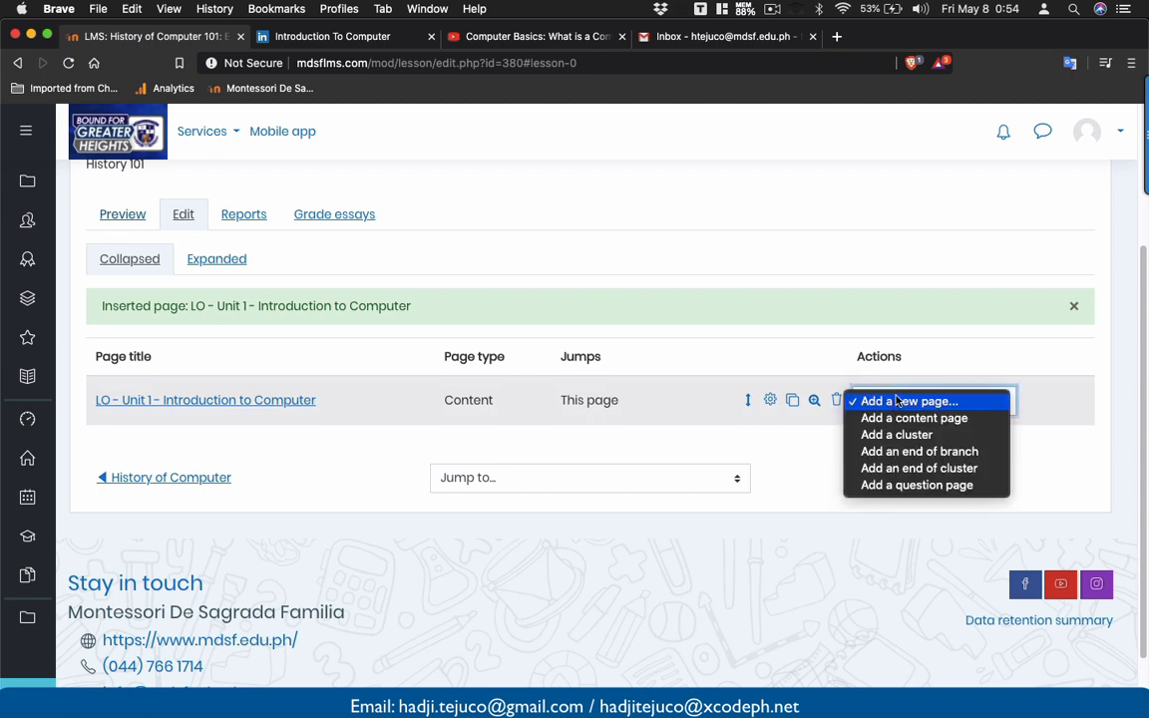
click(881, 400)
click(915, 400)
click(910, 417)
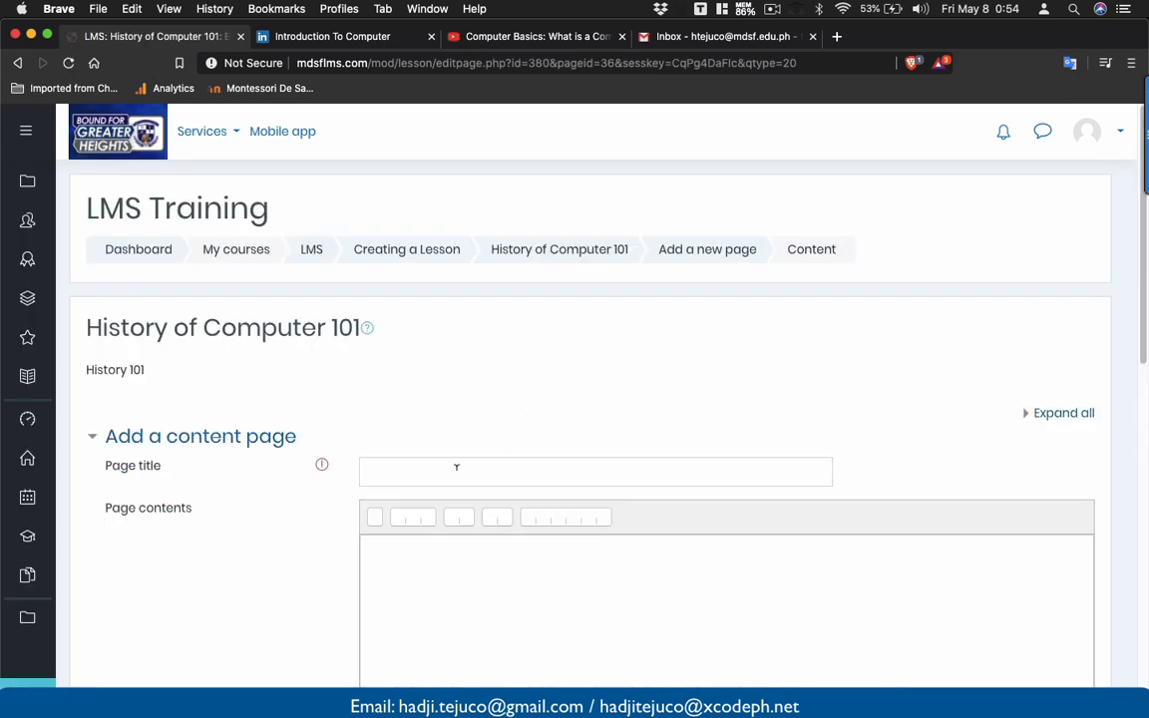
- Title the new page "L1 - Define a computers" using the copied text, and place the cursor in its page contents
click(455, 466)
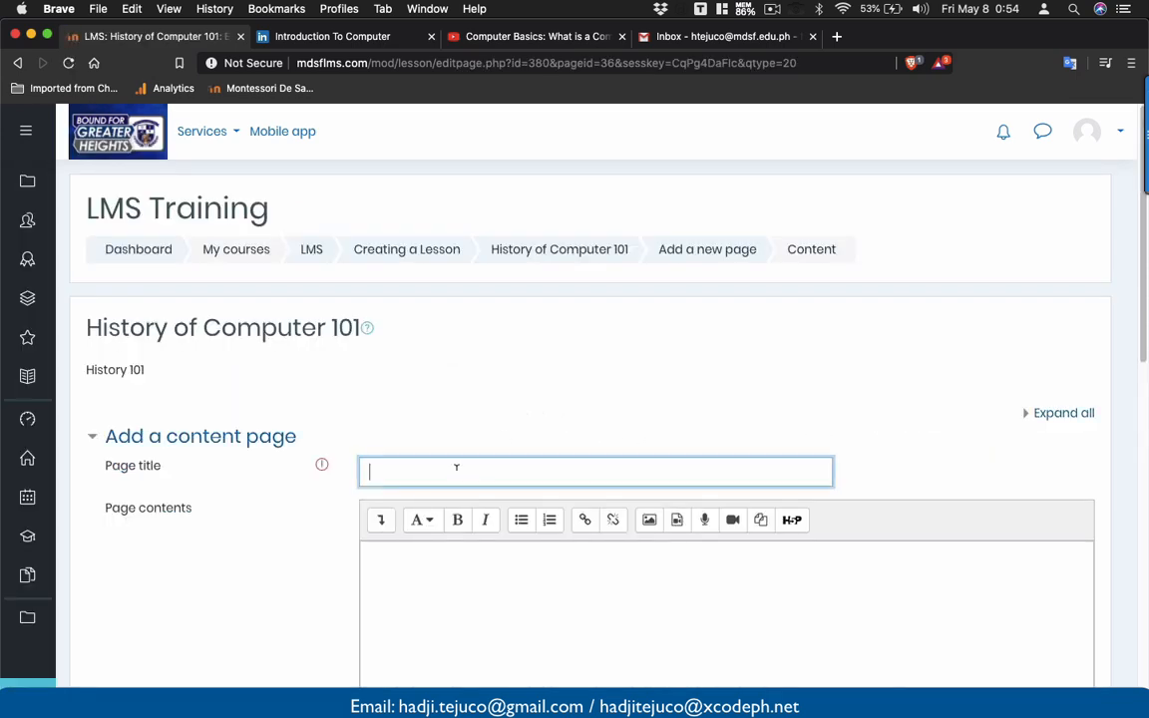
text(L2)
key(BackSpace)
text(1 -)
key(super+v)
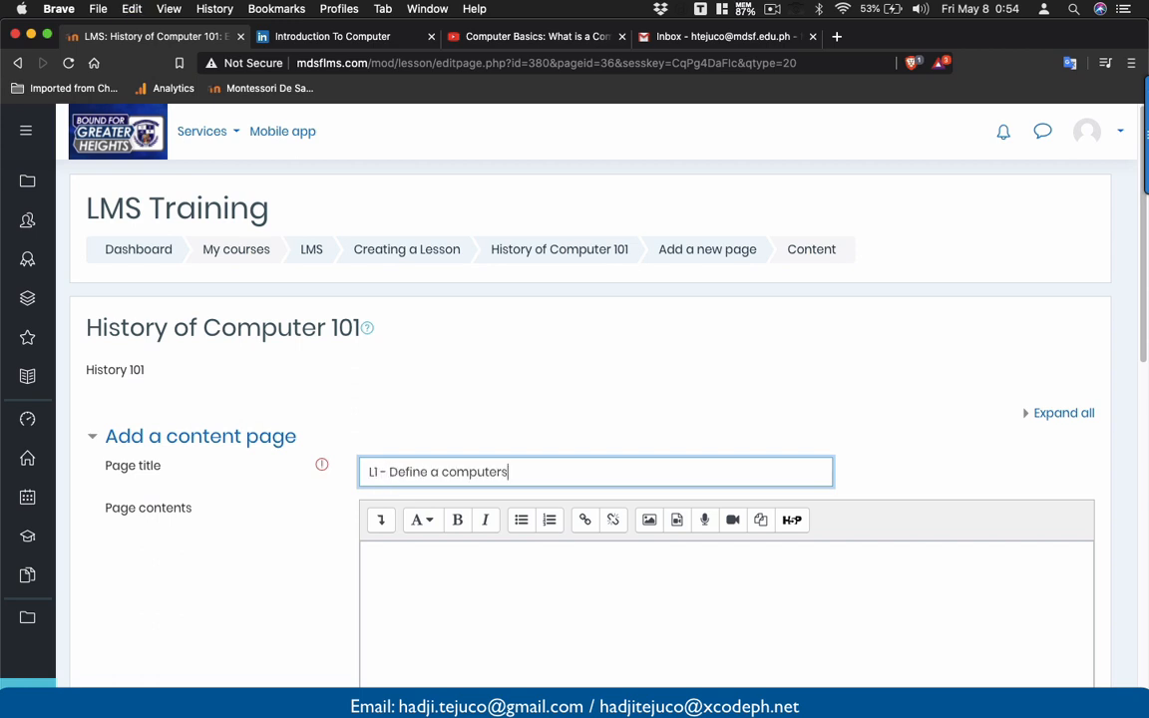
scroll(469, 471, down, 3)
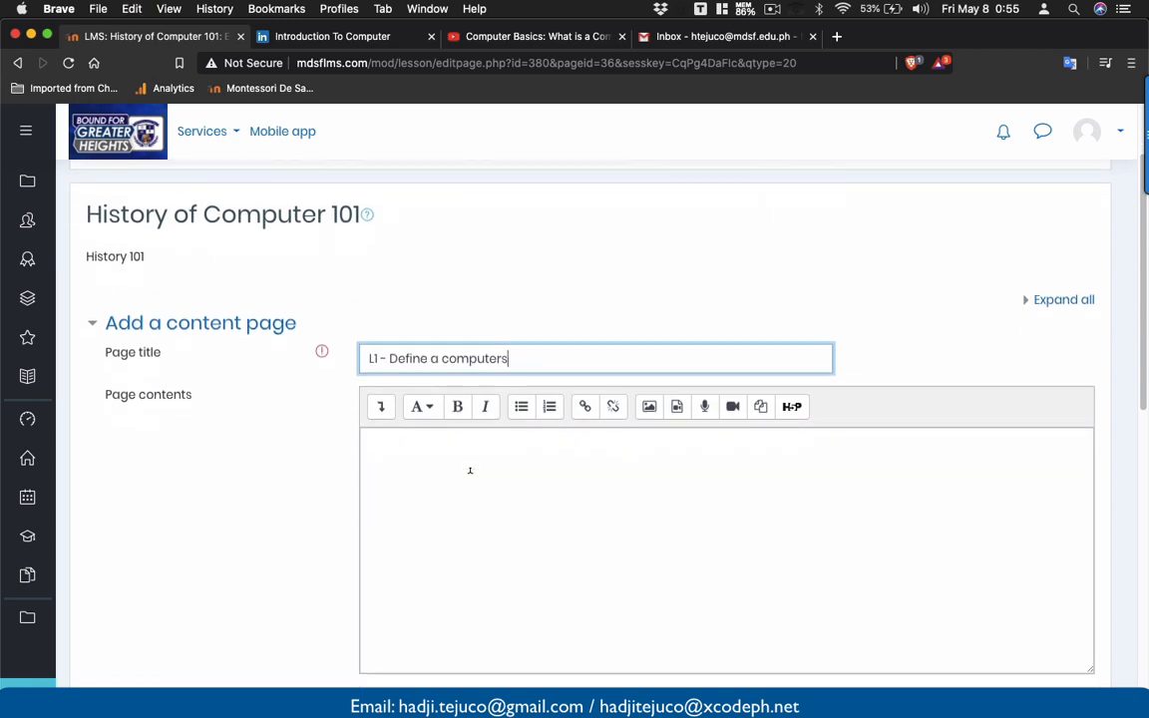
click(468, 468)
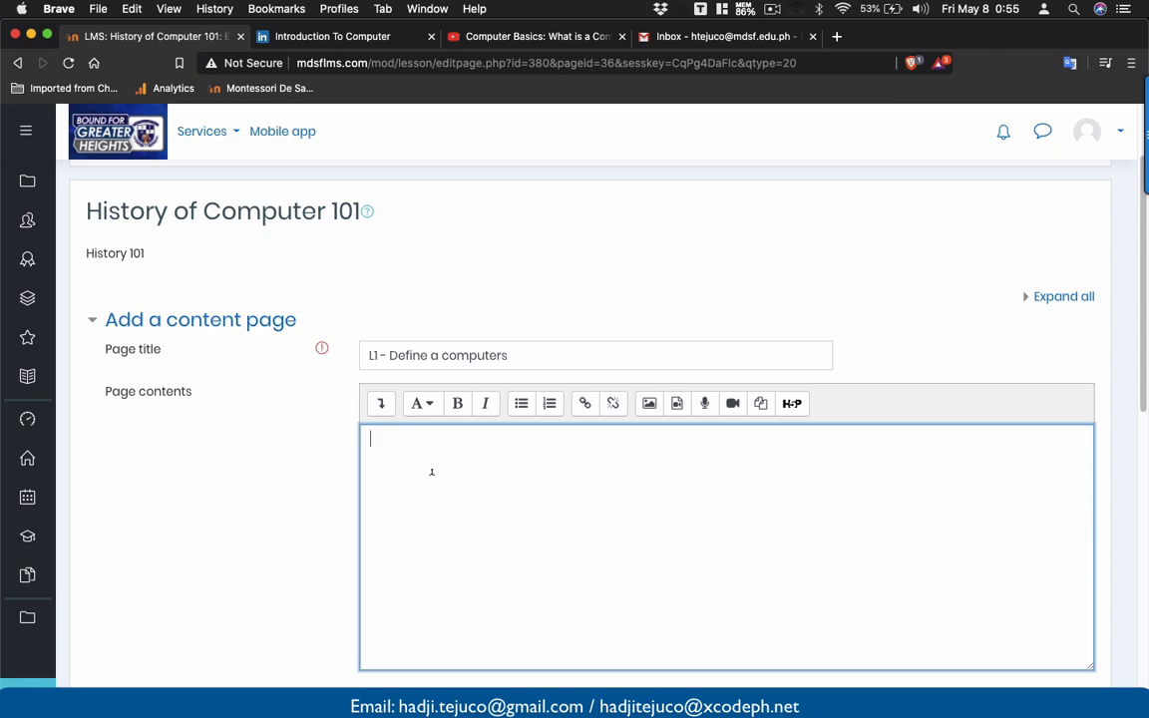
- Go back to the first slide of the Introduction To Computer presentation on SlideShare, review it, and return to the content page form
click(292, 38)
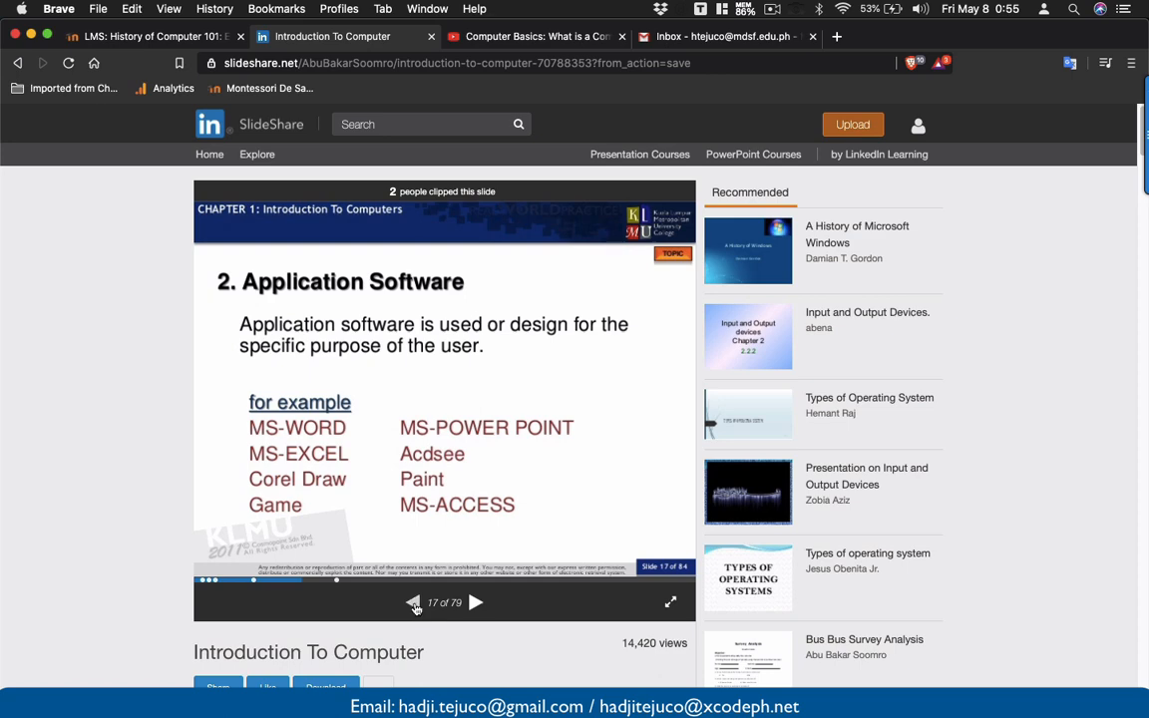
click(413, 602)
click(413, 602)
click(413, 603)
click(412, 602)
click(413, 602)
click(413, 602)
click(413, 603)
click(413, 602)
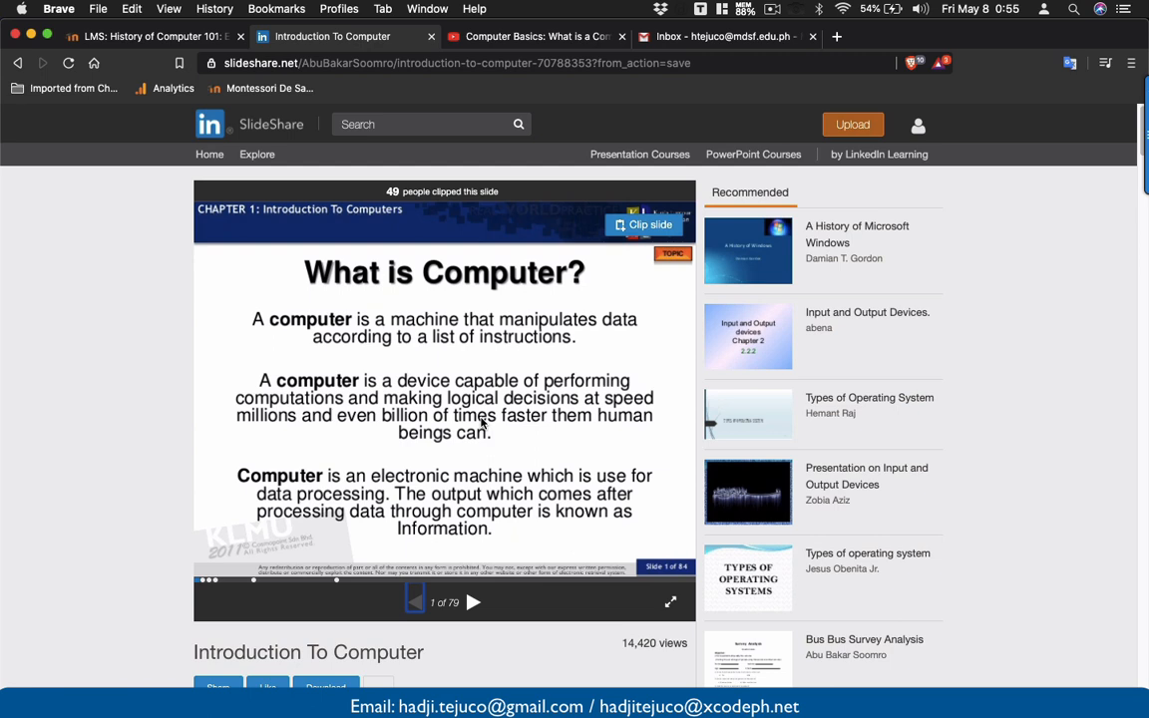
click(158, 35)
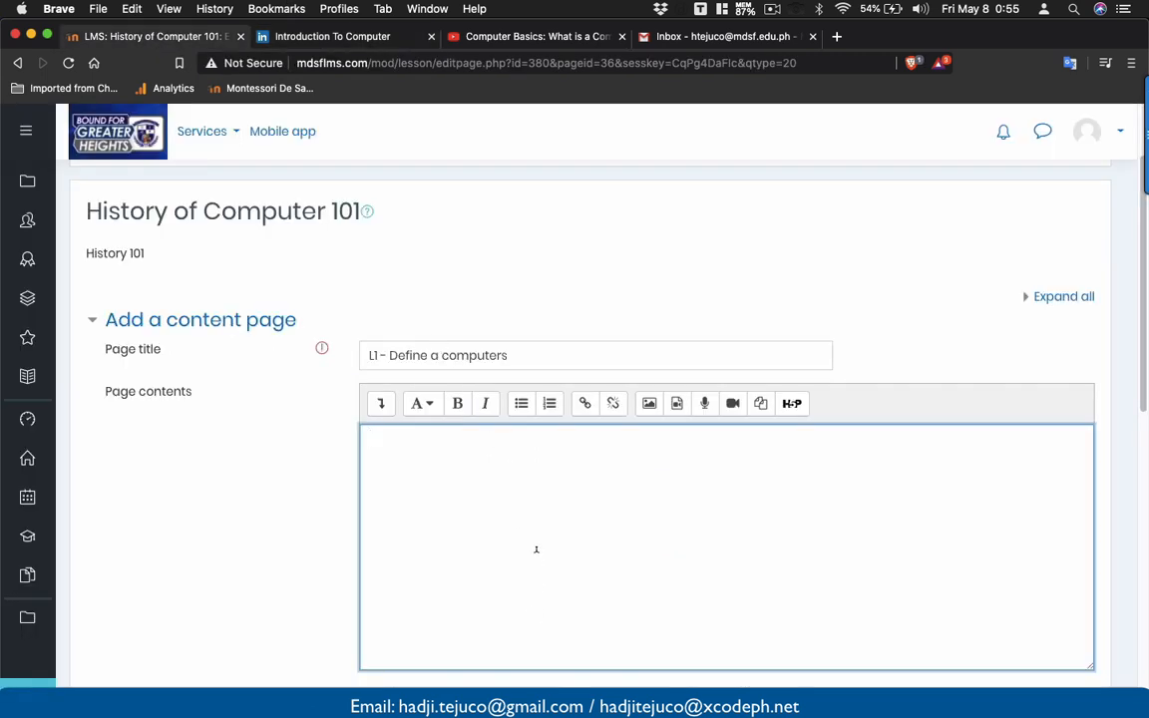
- Upload the image file "What is Computer.png" from the computer for use in the page contents
scroll(535, 549, down, 3)
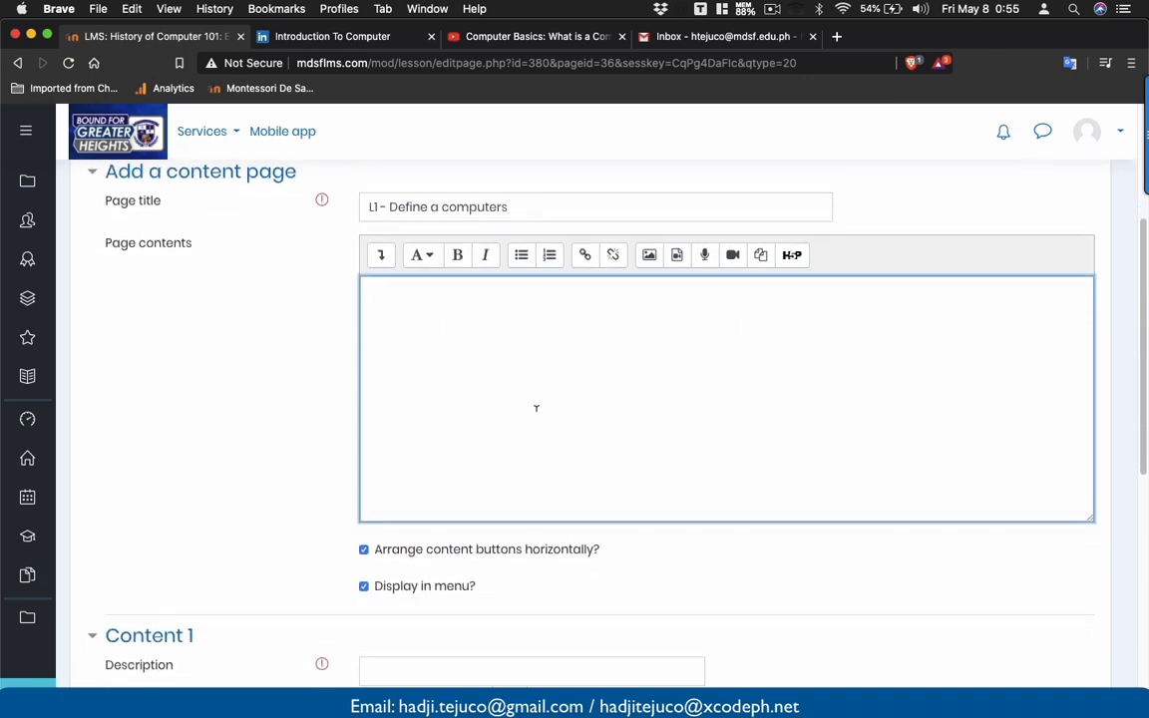
click(649, 257)
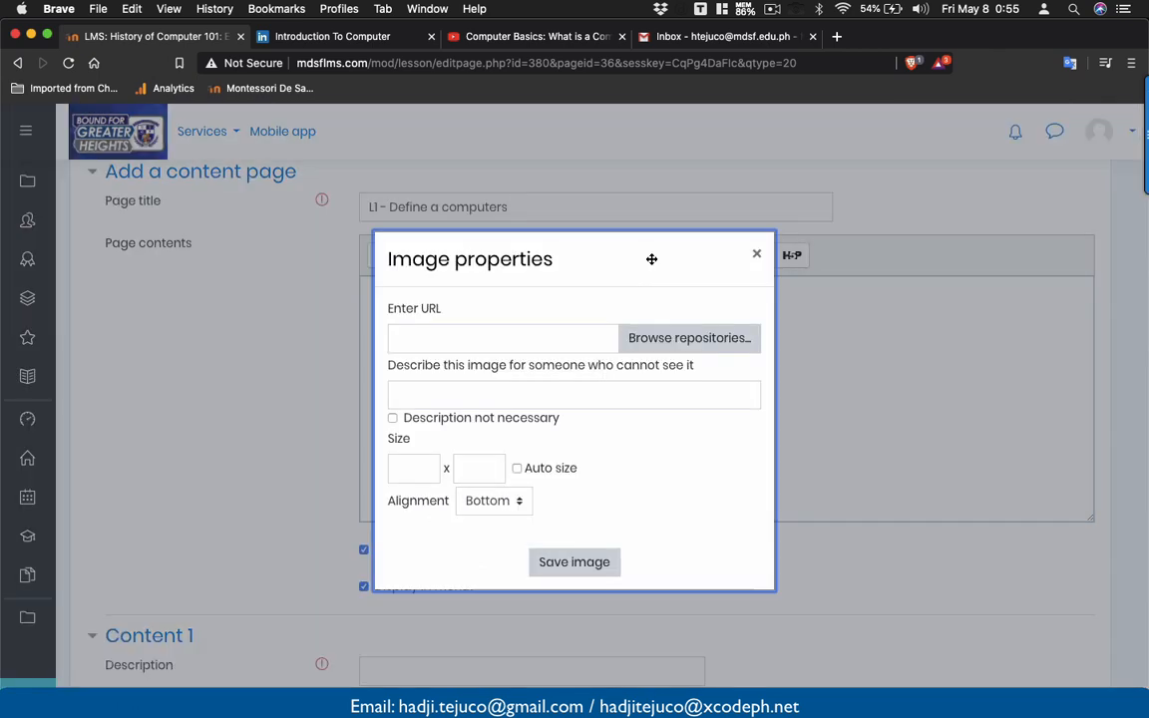
click(649, 346)
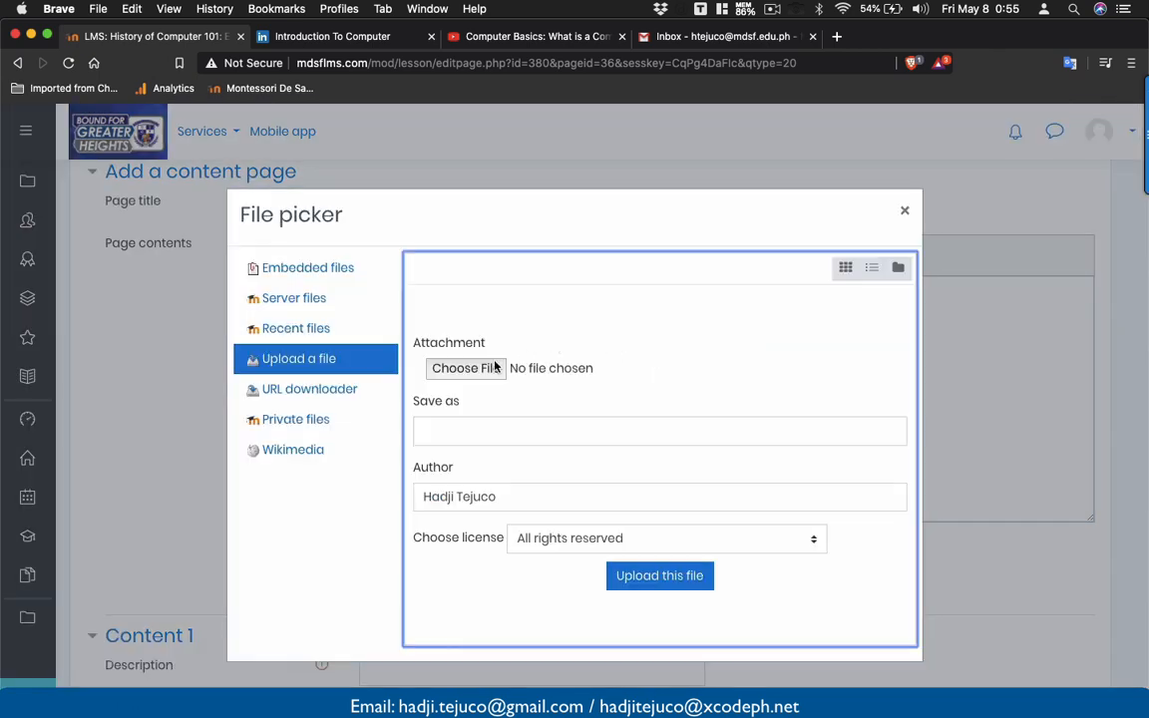
click(492, 369)
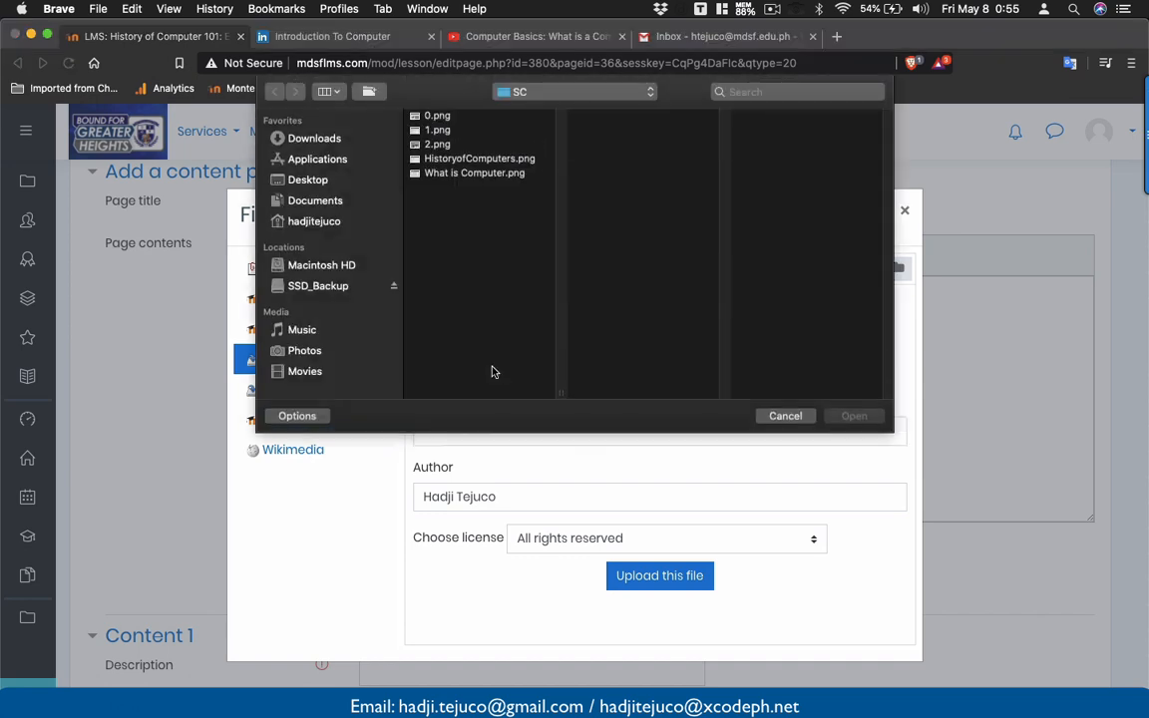
click(489, 175)
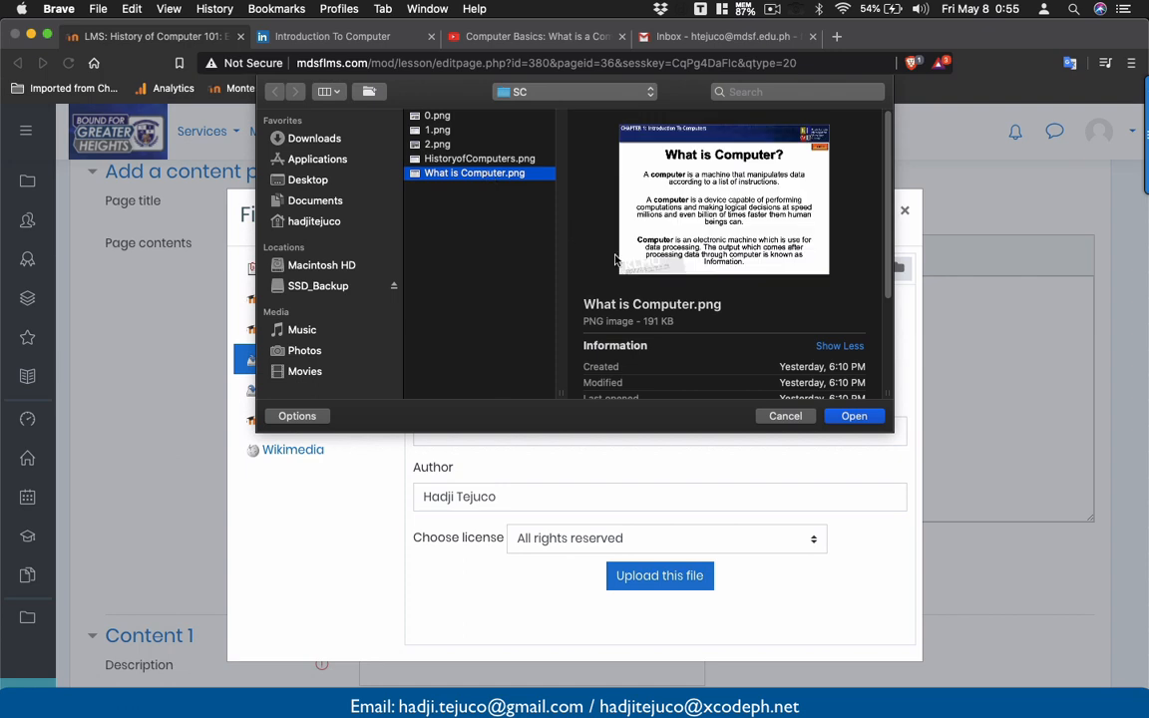
click(866, 417)
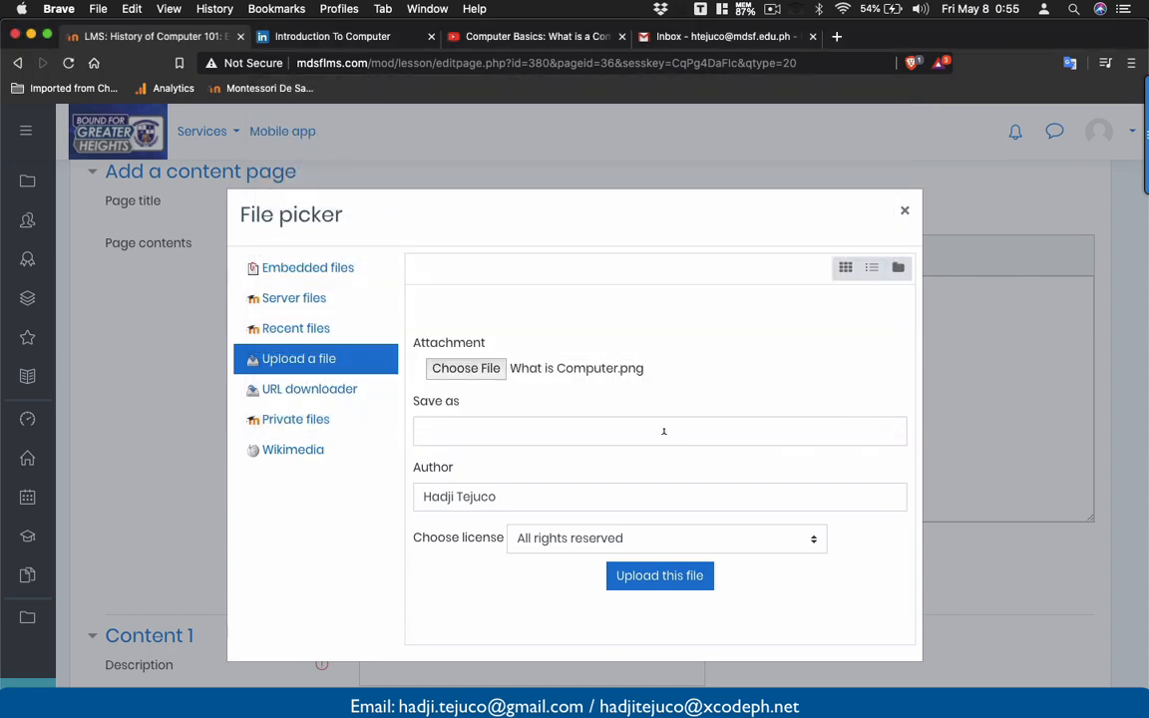
click(644, 580)
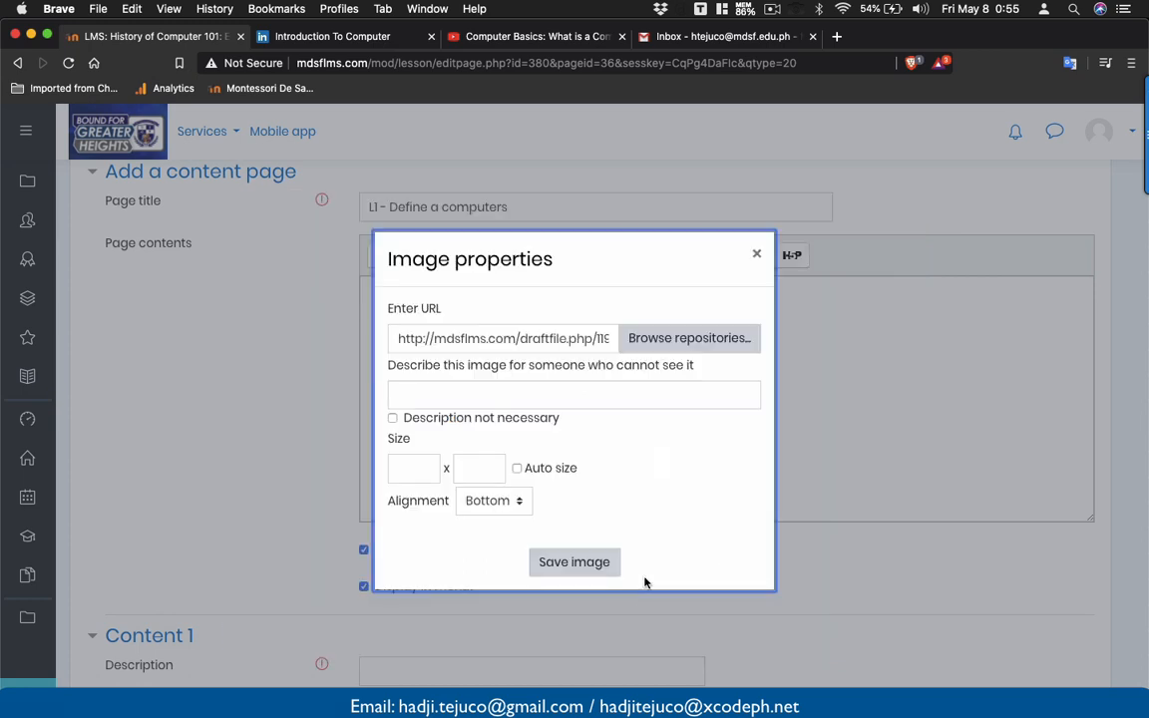
- Mark the image description as not necessary and insert the image into the page contents
scroll(643, 582, down, 3)
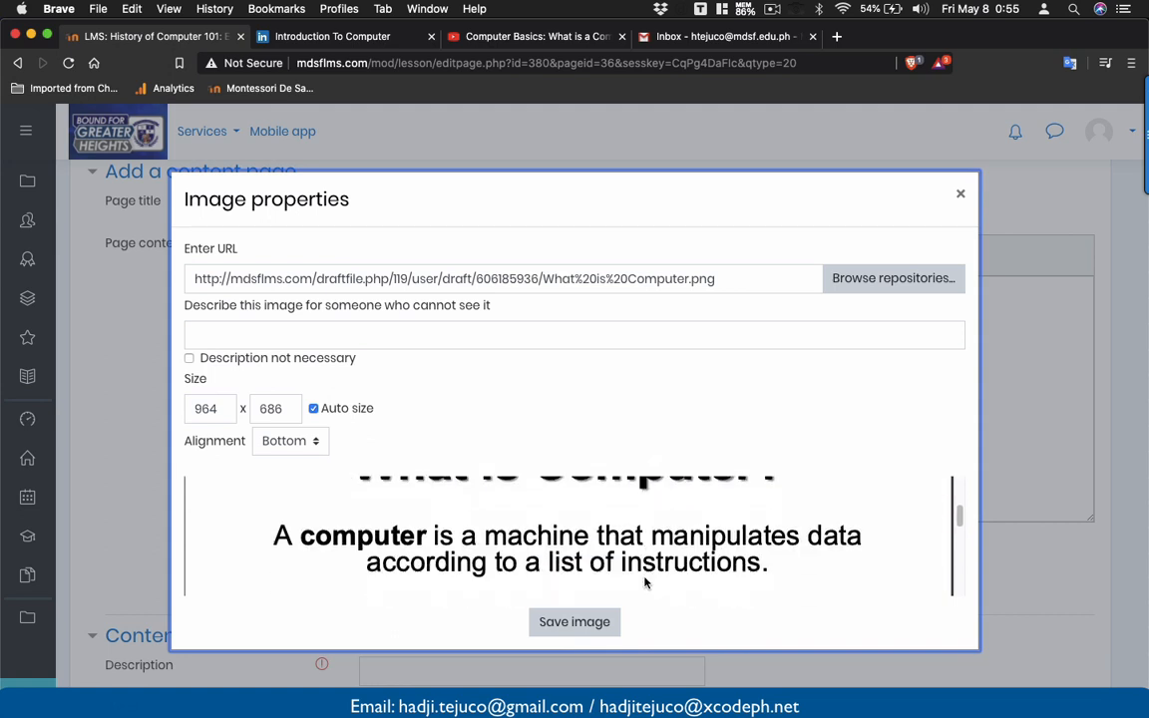
click(188, 360)
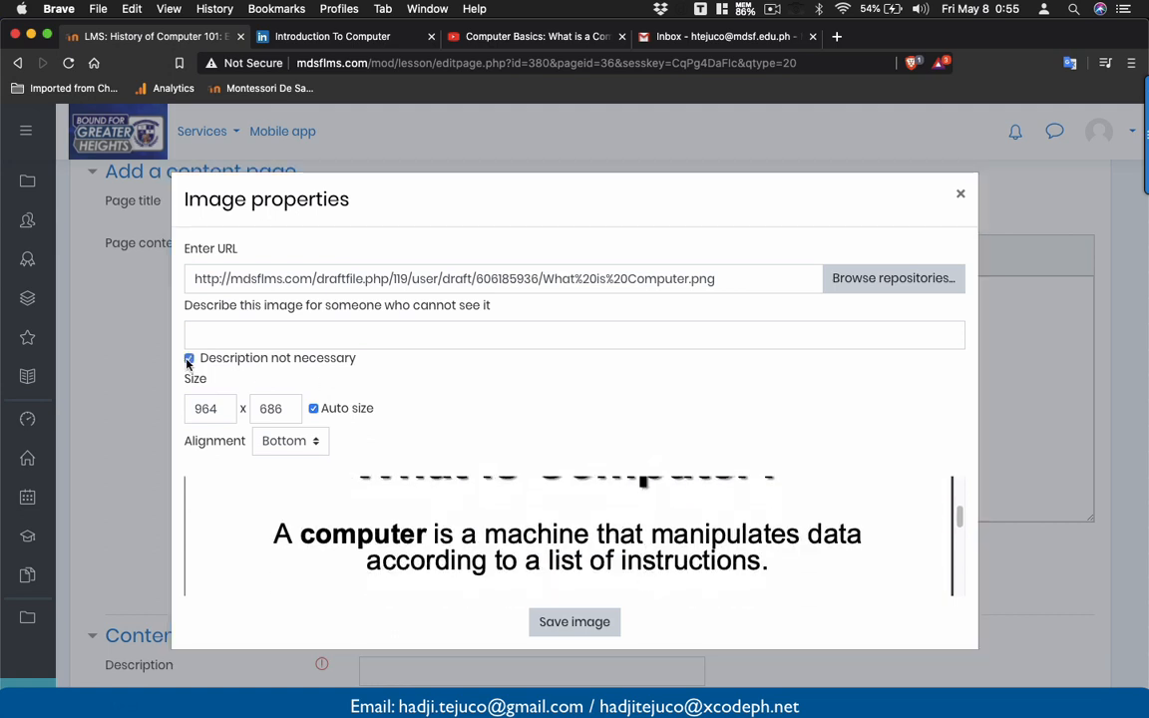
click(571, 622)
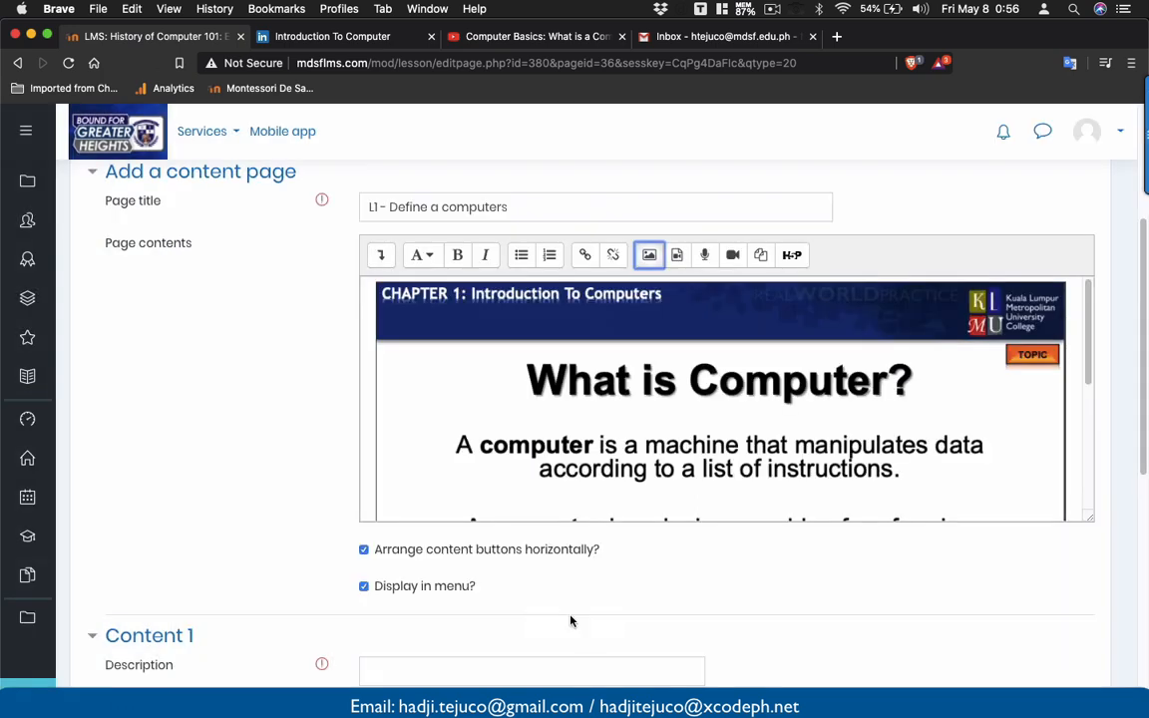
- Disable the option that displays this content page in the menu
scroll(571, 622, down, 3)
scroll(570, 621, up, 2)
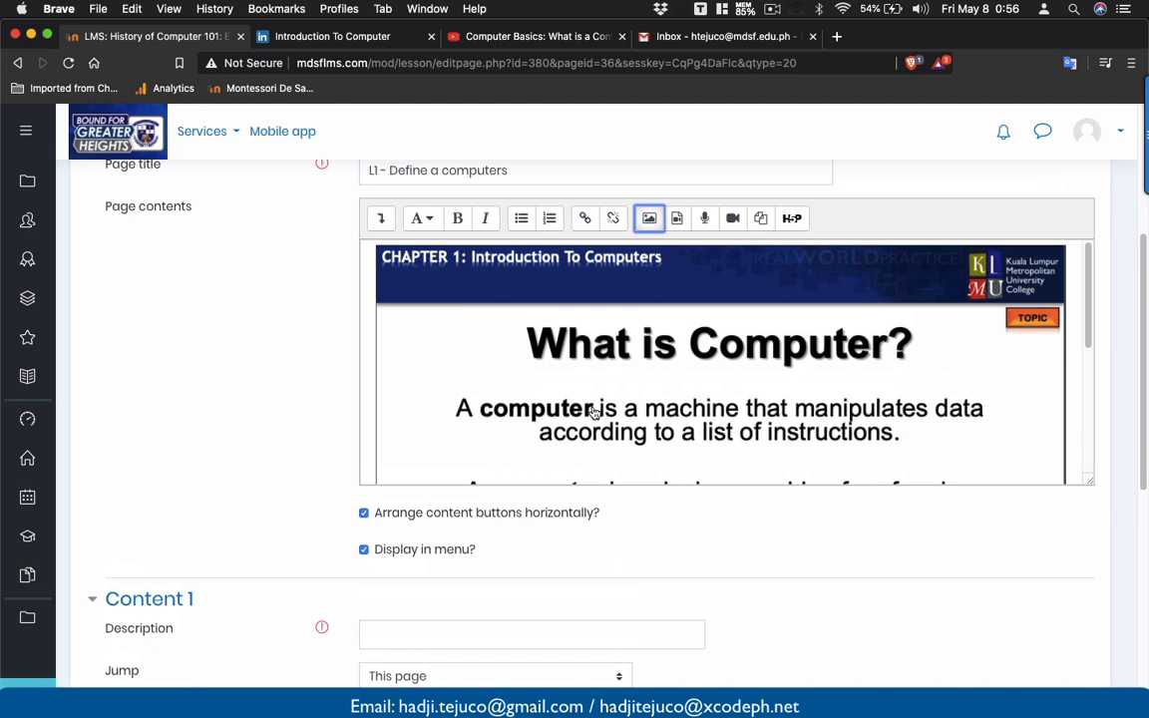
click(363, 549)
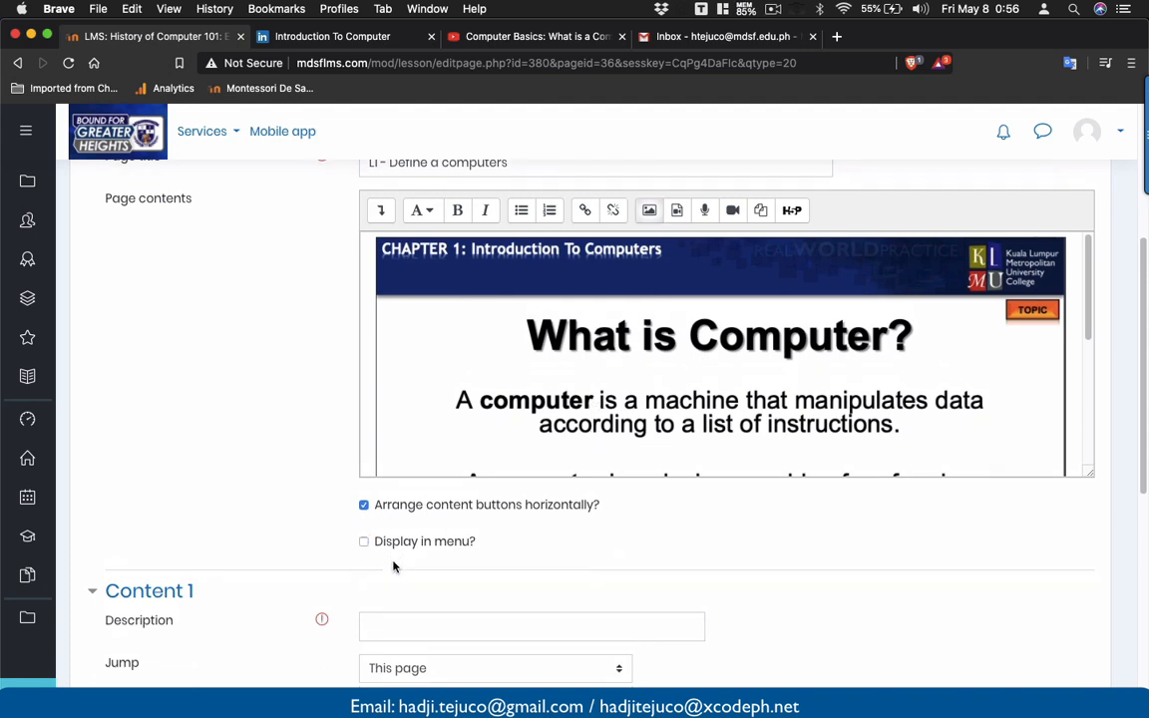
- Consult the PowerPoint outline, return to the Brave form, set the Content 1 description to "Next" and save the page
scroll(392, 566, down, 3)
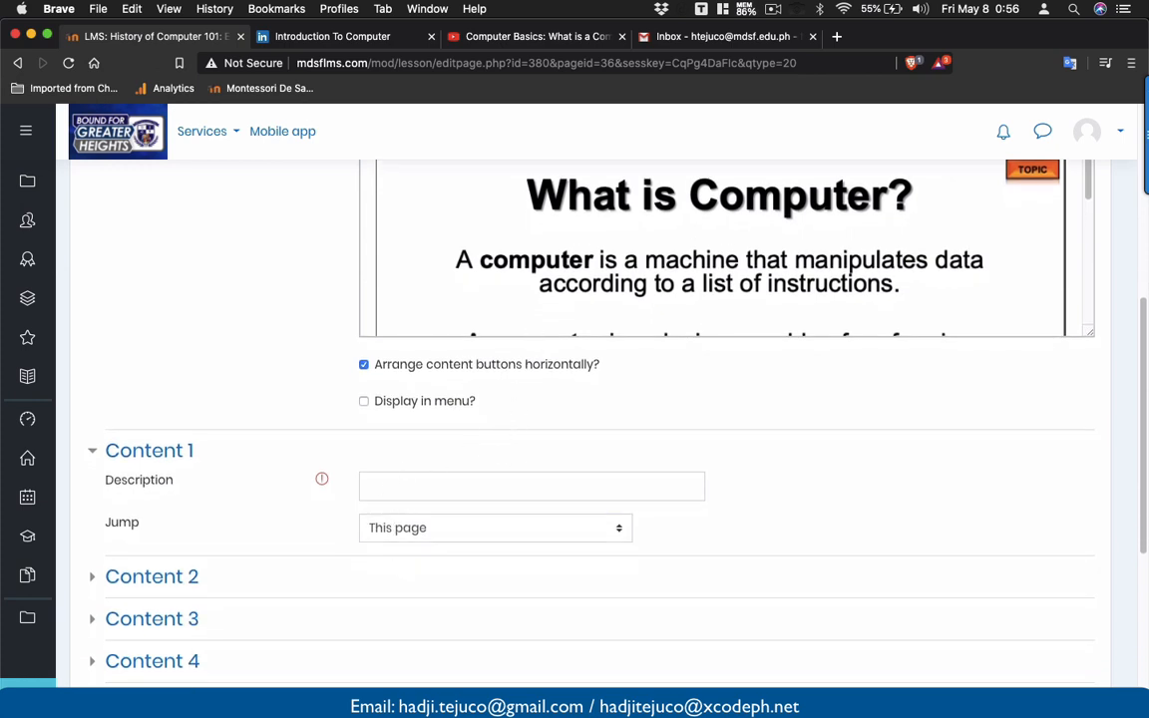
mouse_move(407, 710)
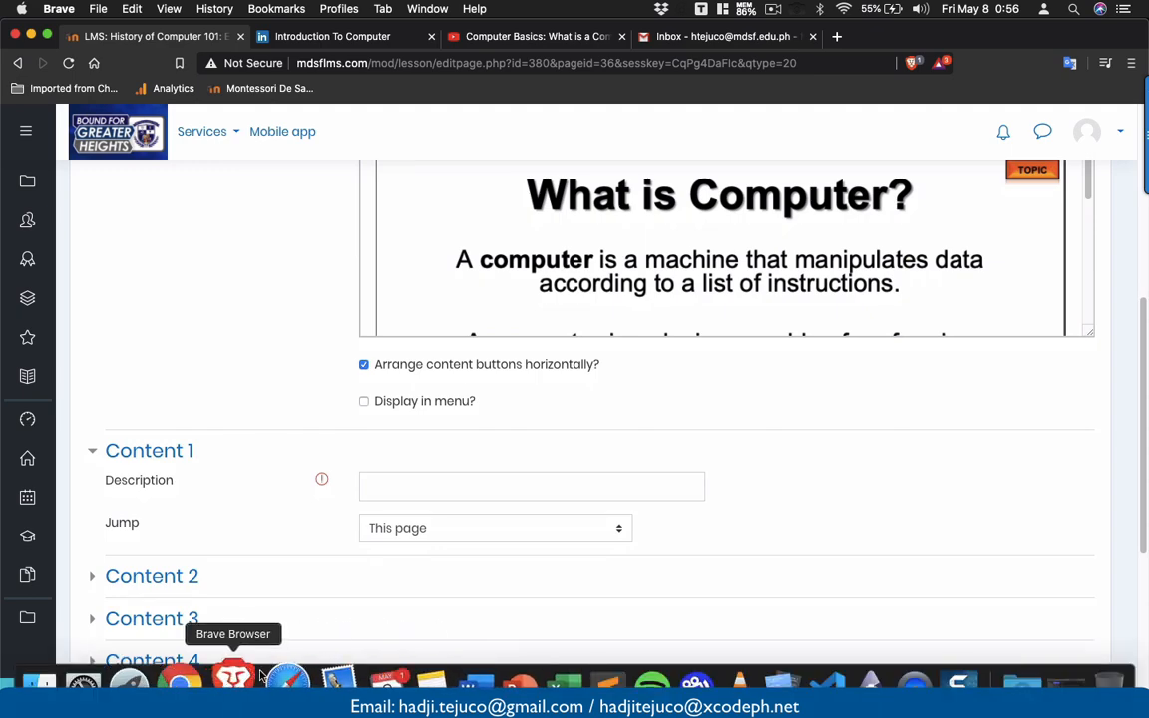
click(485, 684)
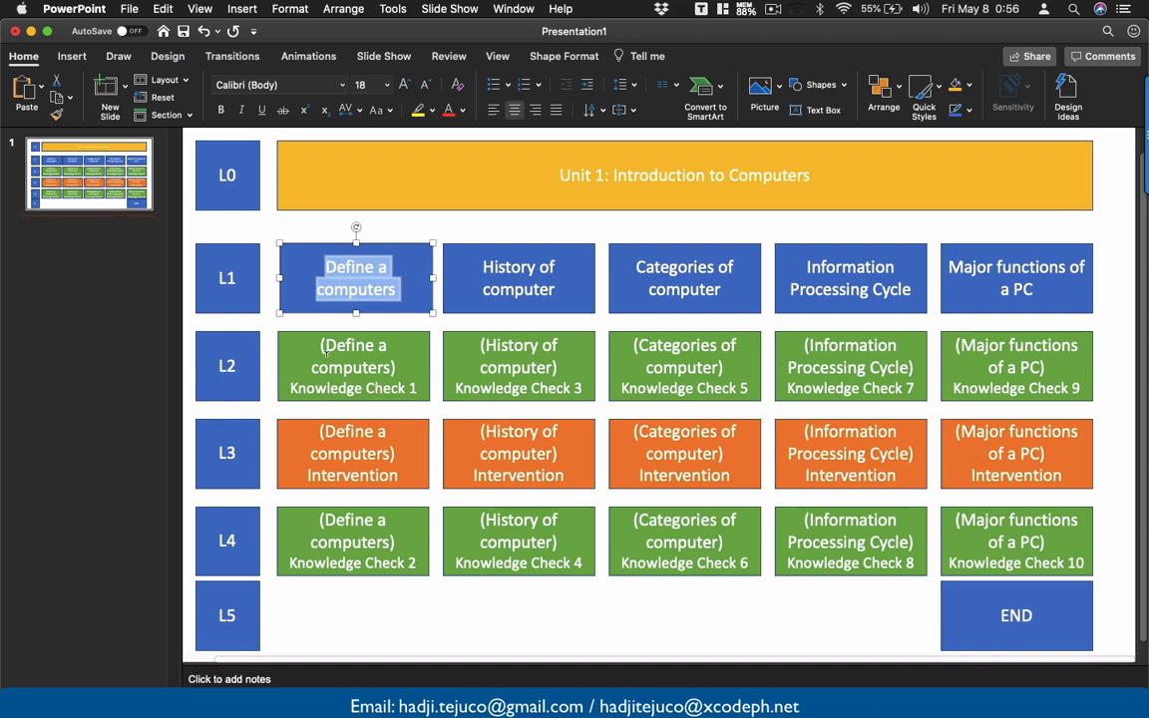
key(super+Tab)
click(399, 478)
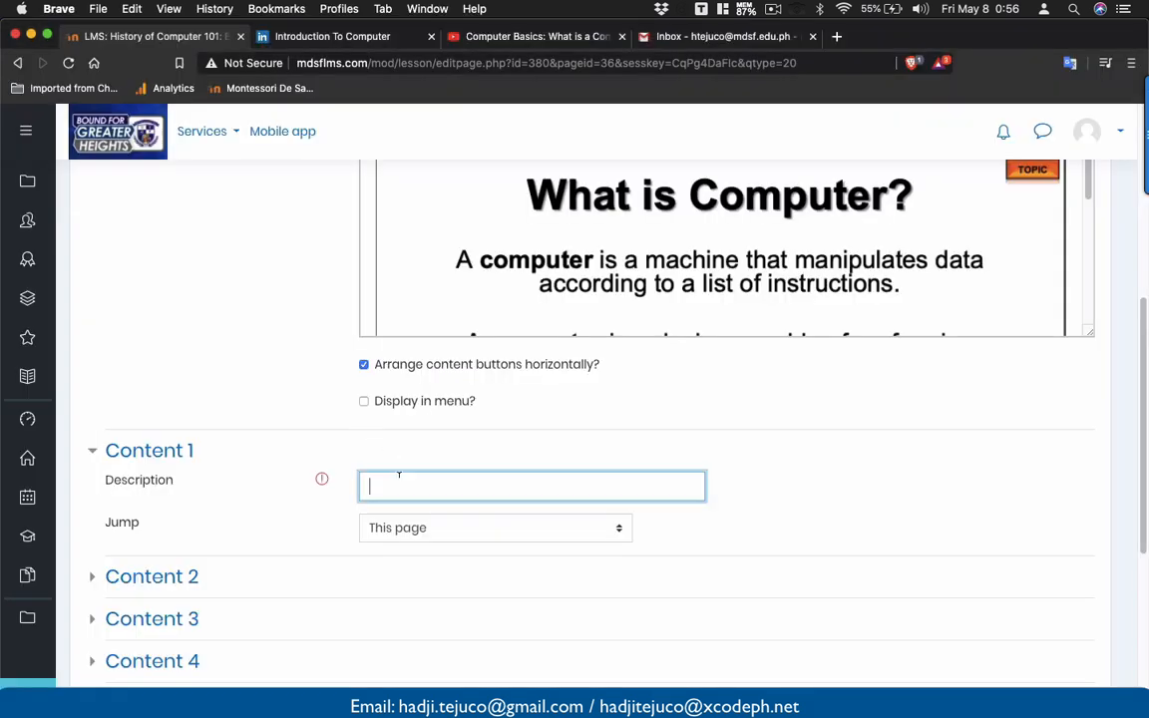
text(Next)
scroll(417, 518, down, 2)
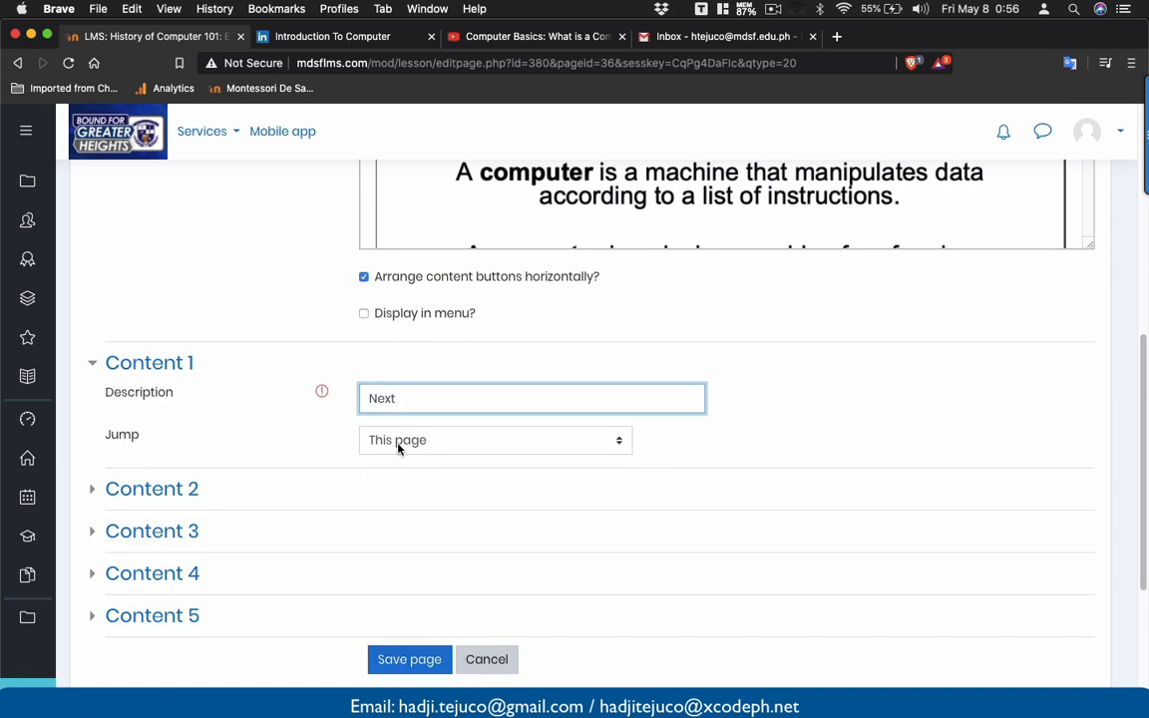
click(410, 661)
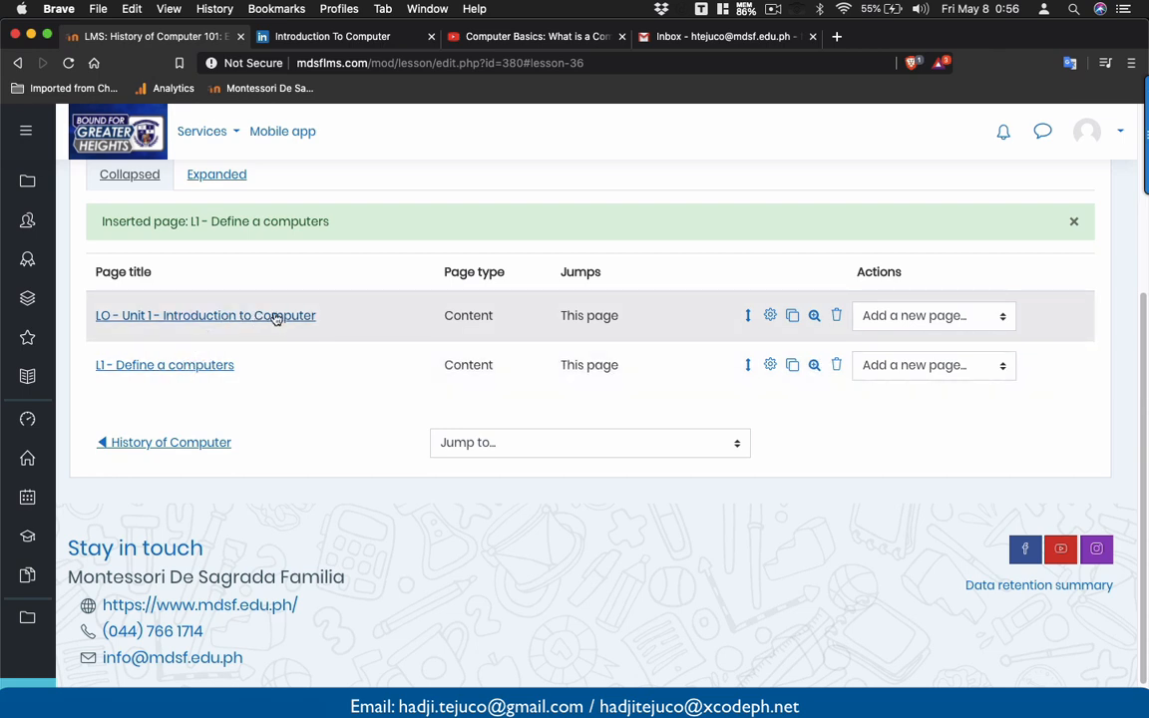
- Edit the LO - Unit 1 - Introduction to Computer page so its Next button jumps to "L1 - Define a computers", and save it
click(769, 316)
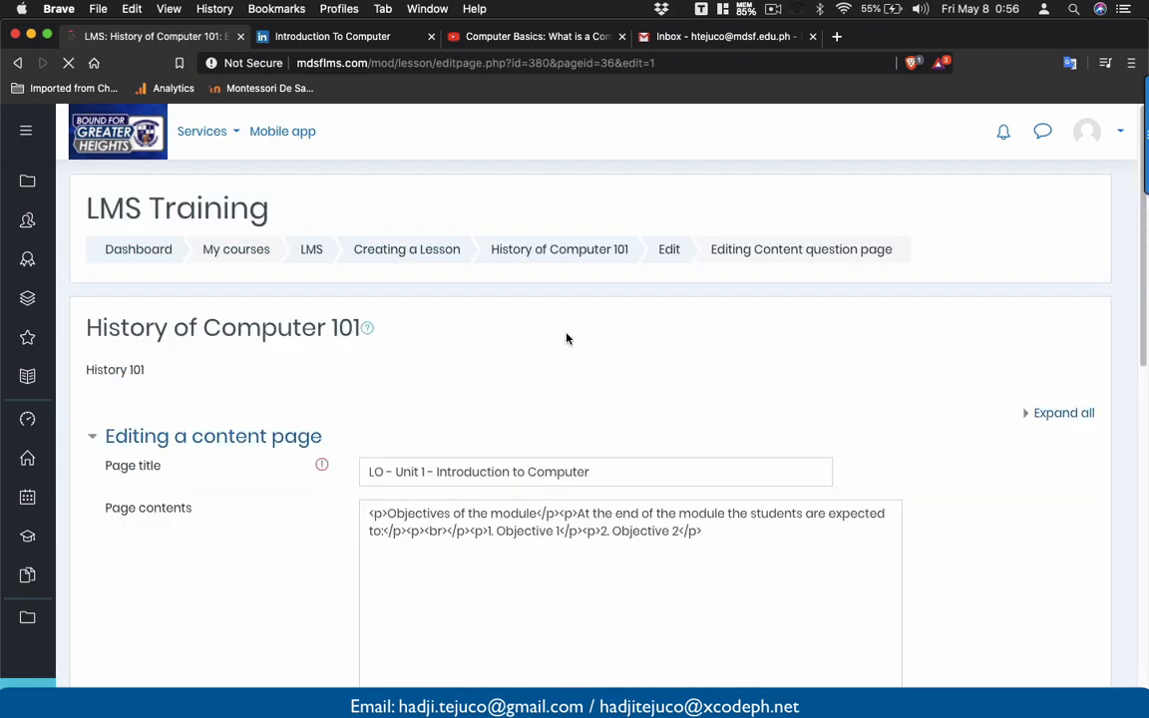
scroll(543, 426, down, 5)
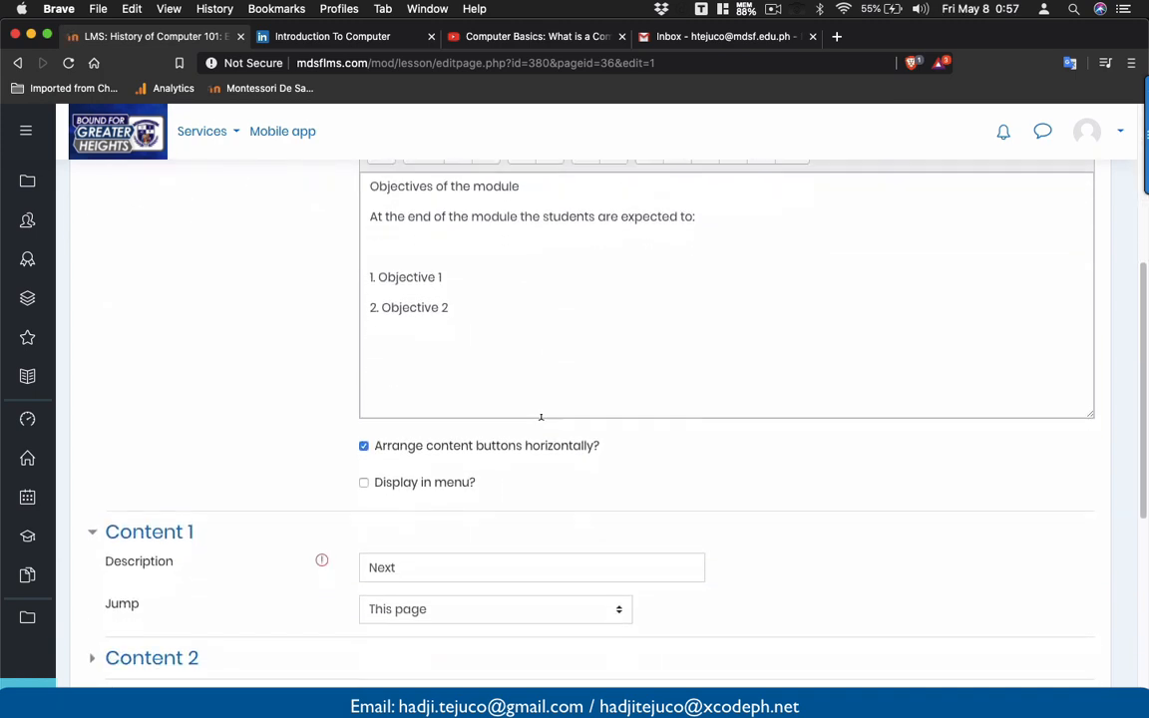
scroll(540, 421, down, 4)
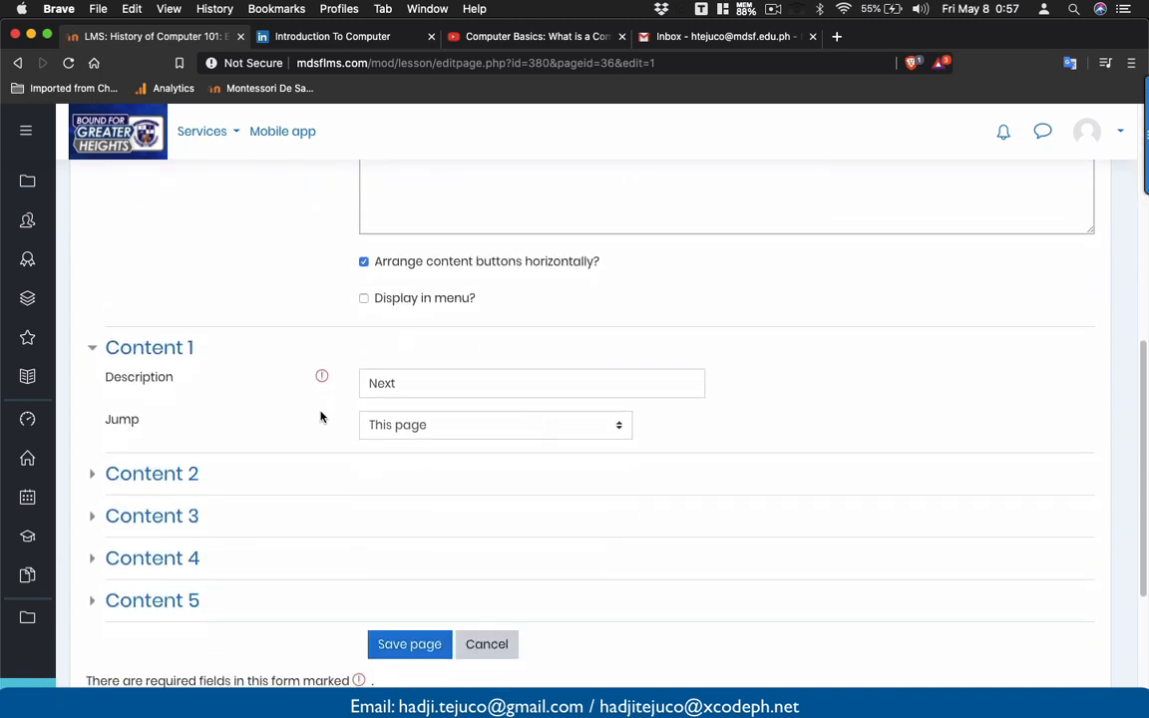
click(402, 425)
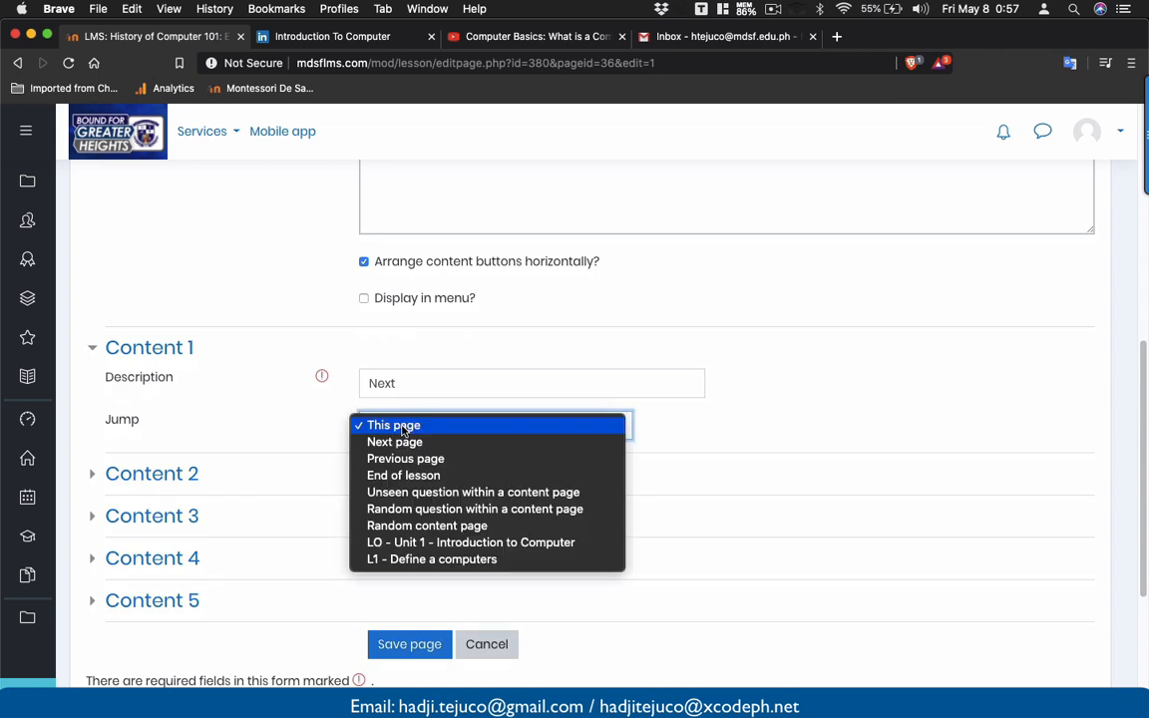
click(433, 561)
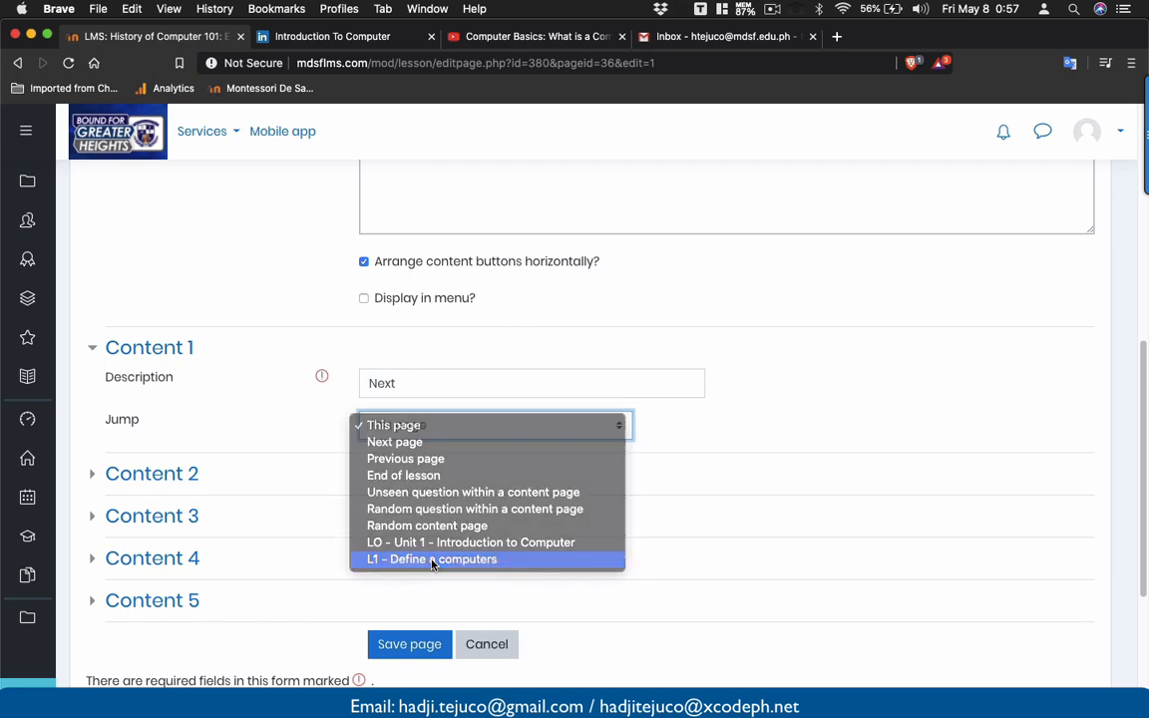
click(416, 646)
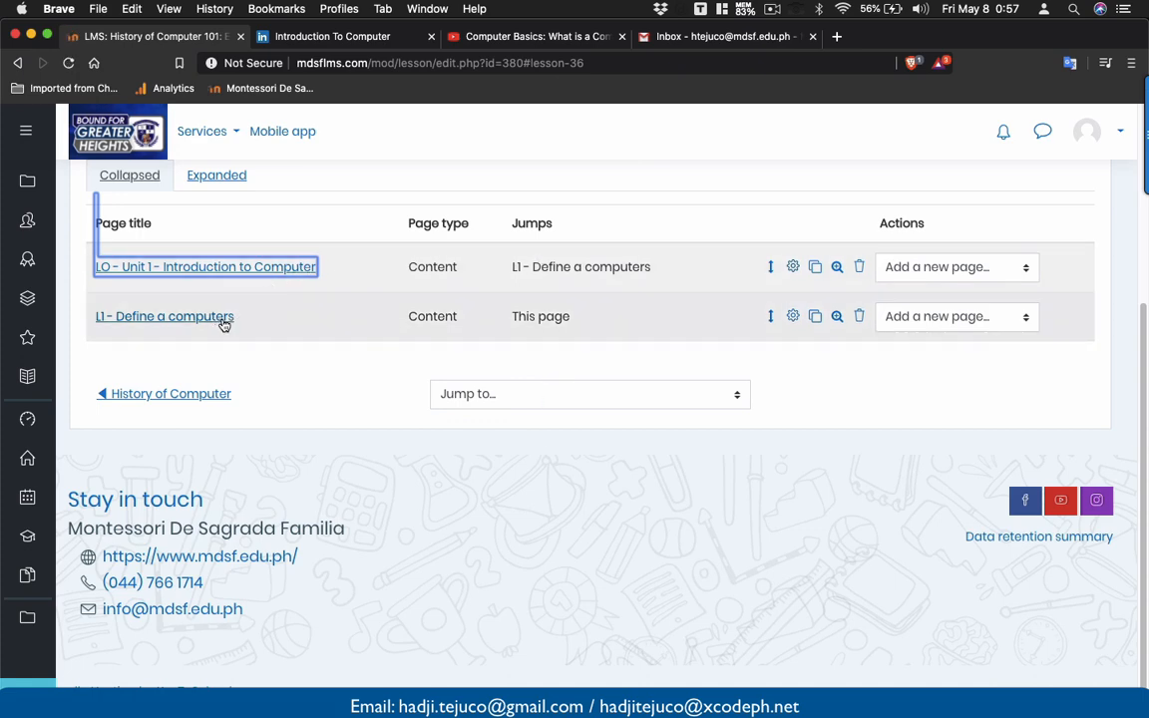
- Preview the lesson from the LO page, advance to the L1 - Define a computers page and review it through to its Next button
scroll(224, 325, up, 3)
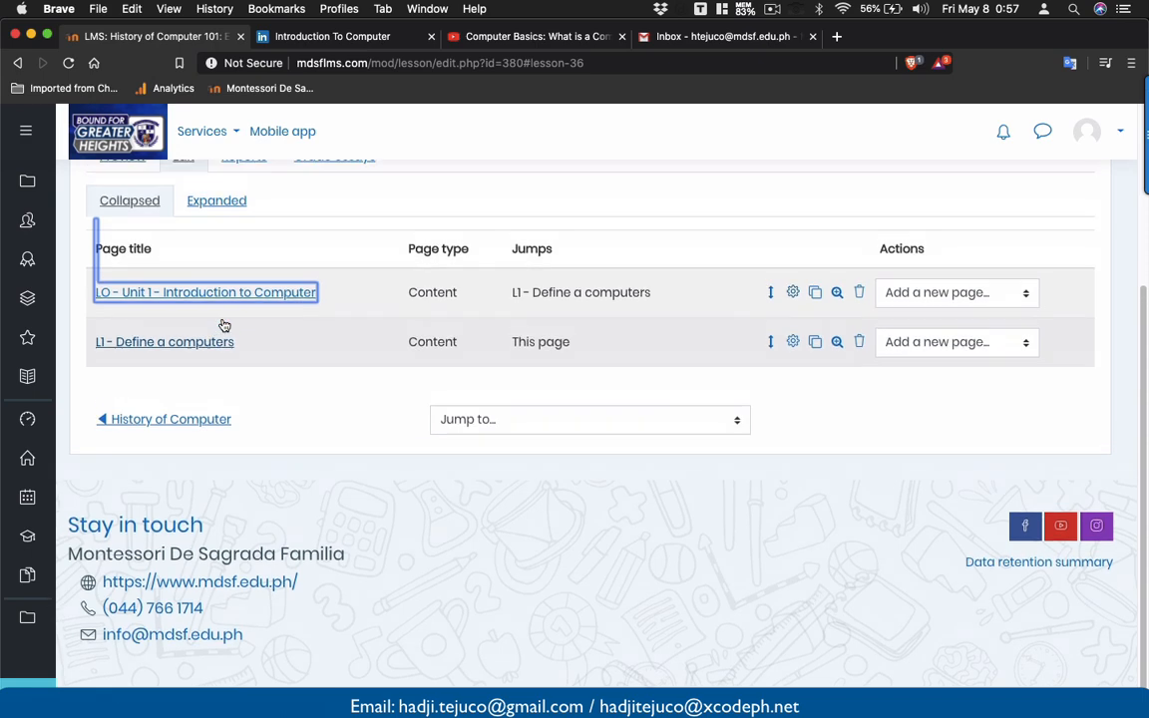
click(120, 245)
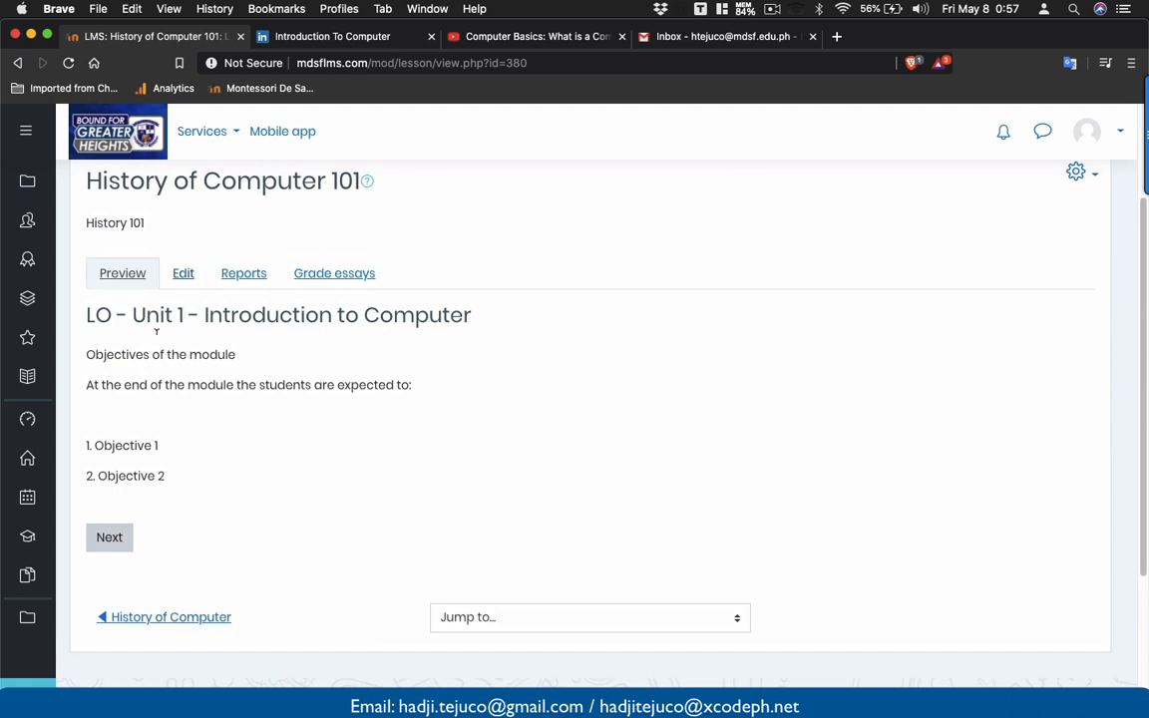
click(109, 539)
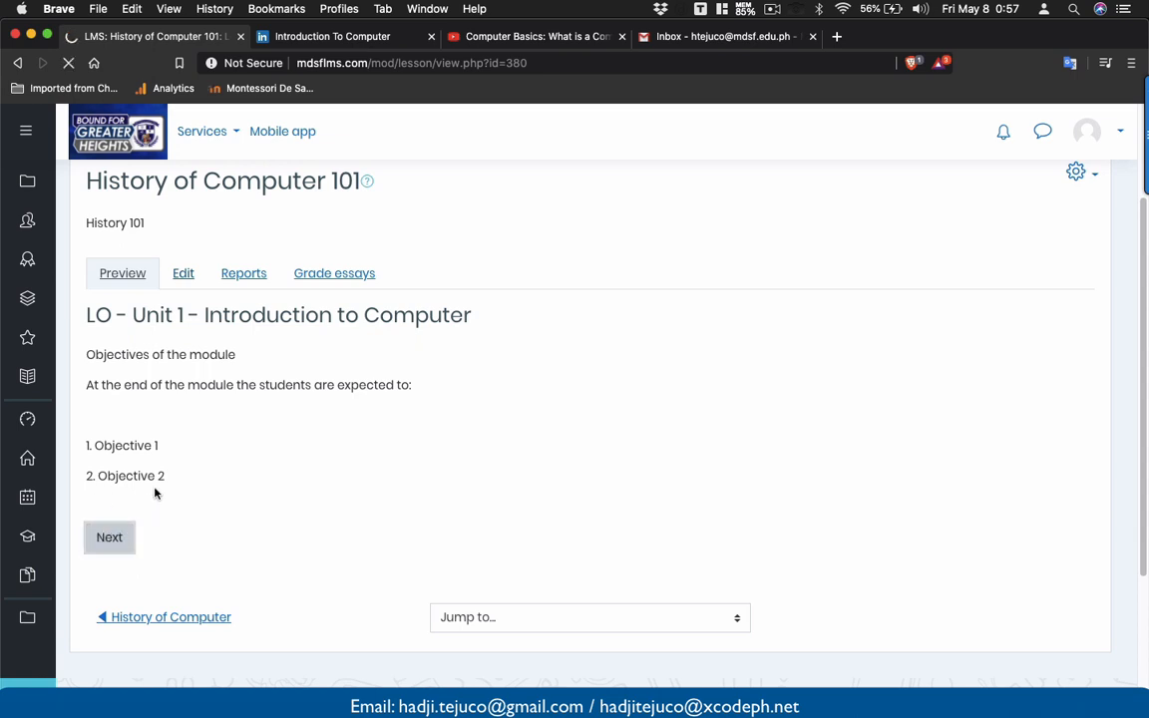
scroll(132, 325, down, 3)
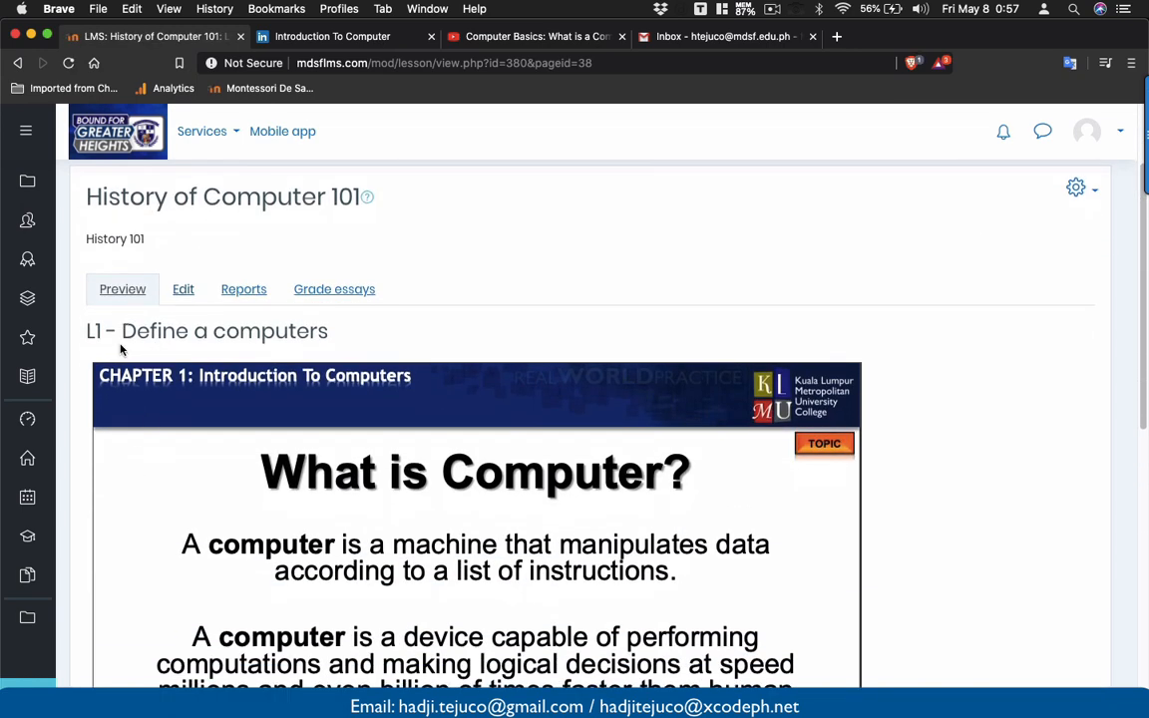
scroll(134, 333, down, 10)
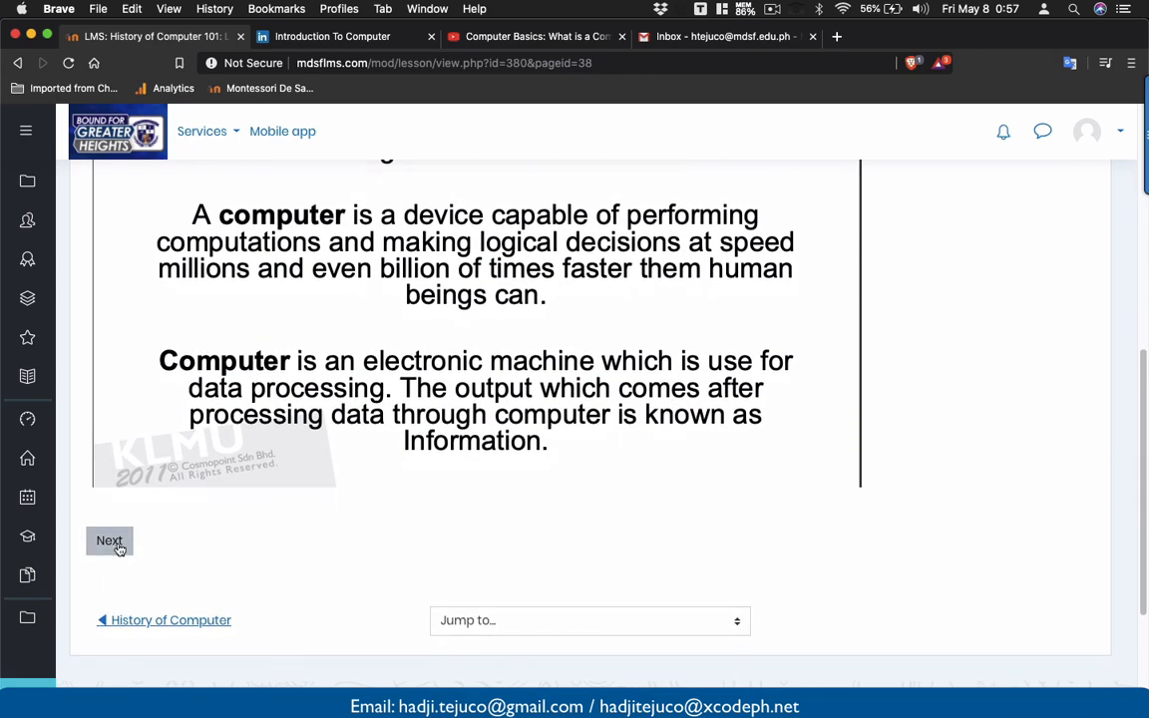
- Select the text "(Define a computers) Knowledge Check 1" in the L2 row of the PowerPoint outline and return to the lesson in Brave
key(super+Tab)
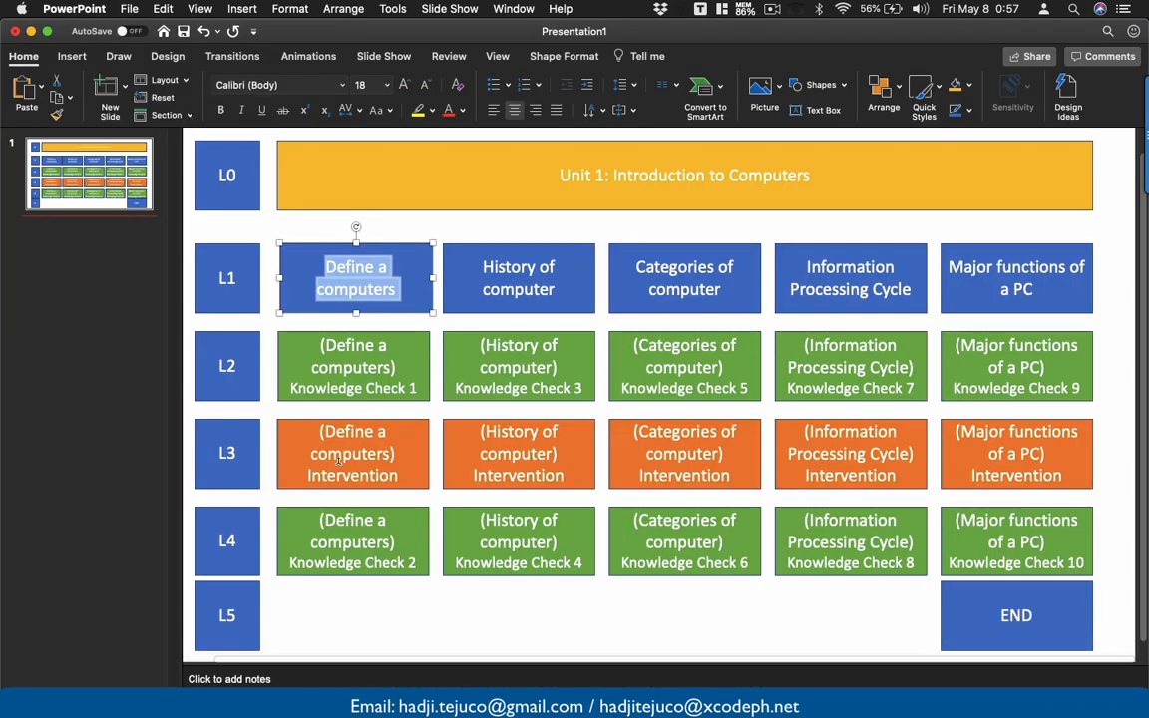
click(365, 388)
drag(415, 386, 317, 346)
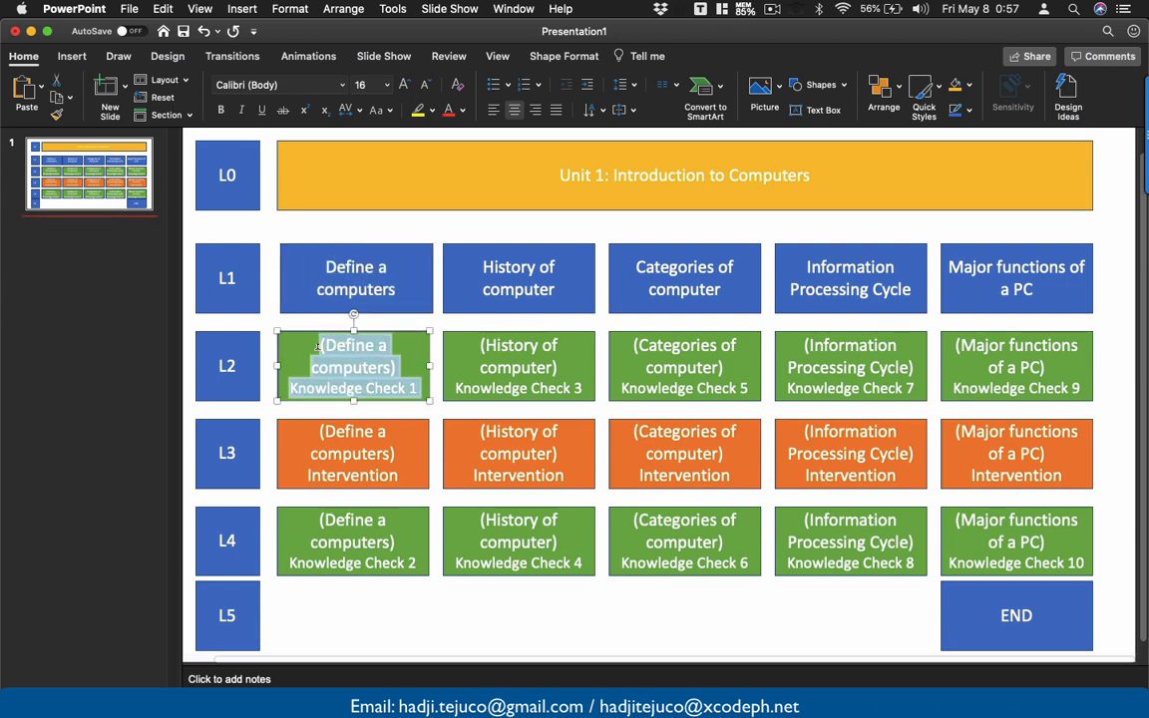
key(super+Tab)
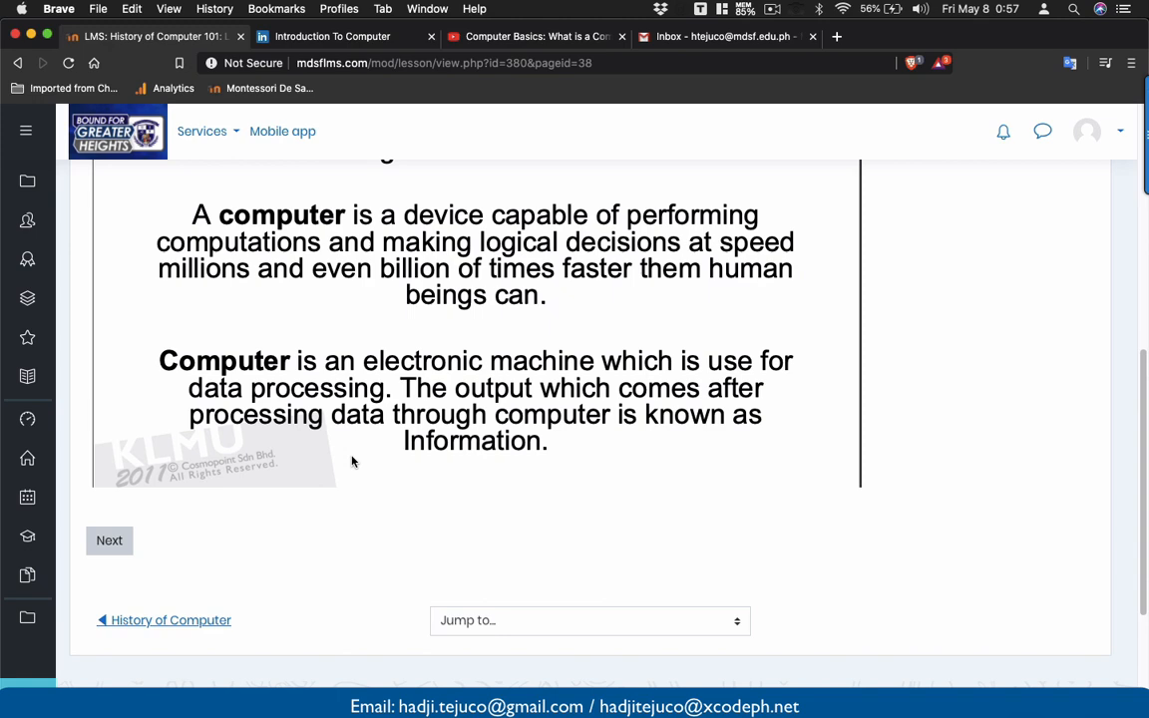
- Leave the lesson preview and open the list of lesson pages for editing
scroll(436, 422, up, 10)
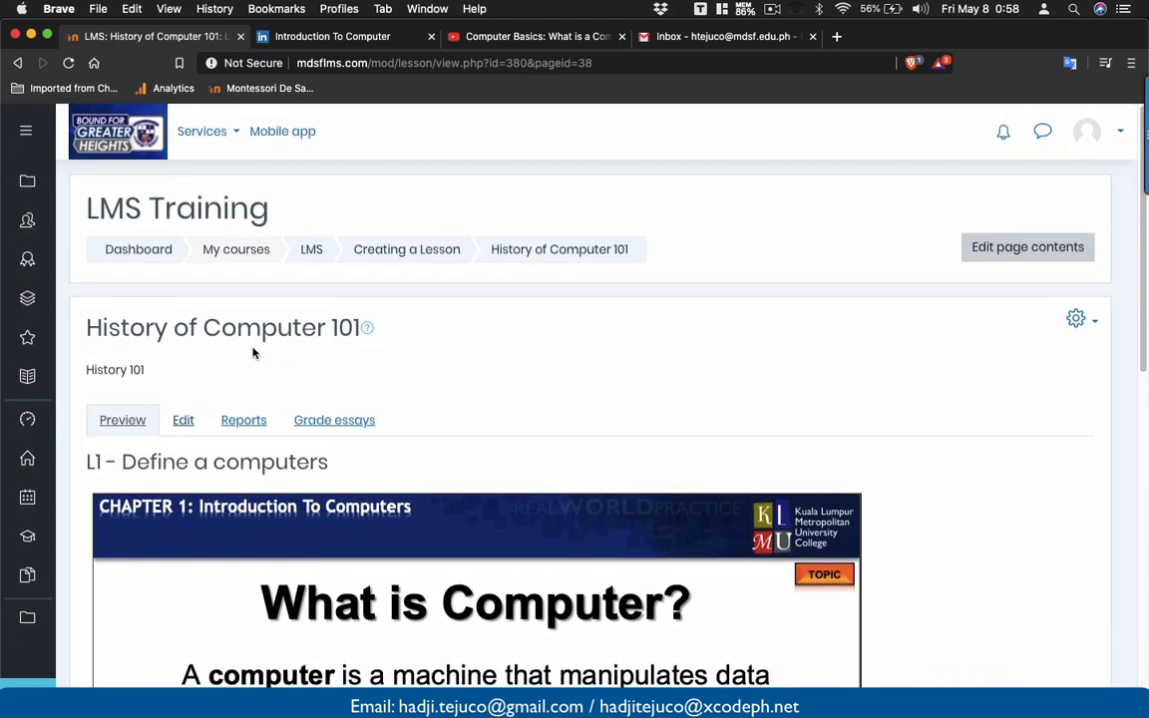
scroll(191, 426, down, 3)
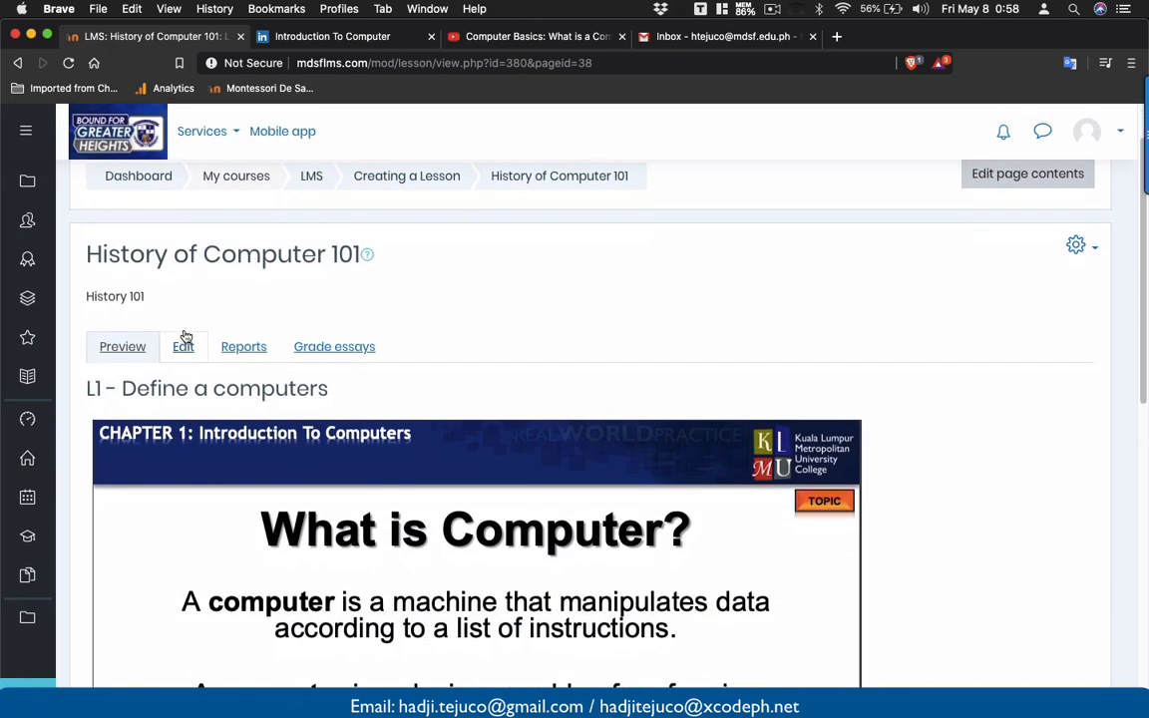
click(183, 346)
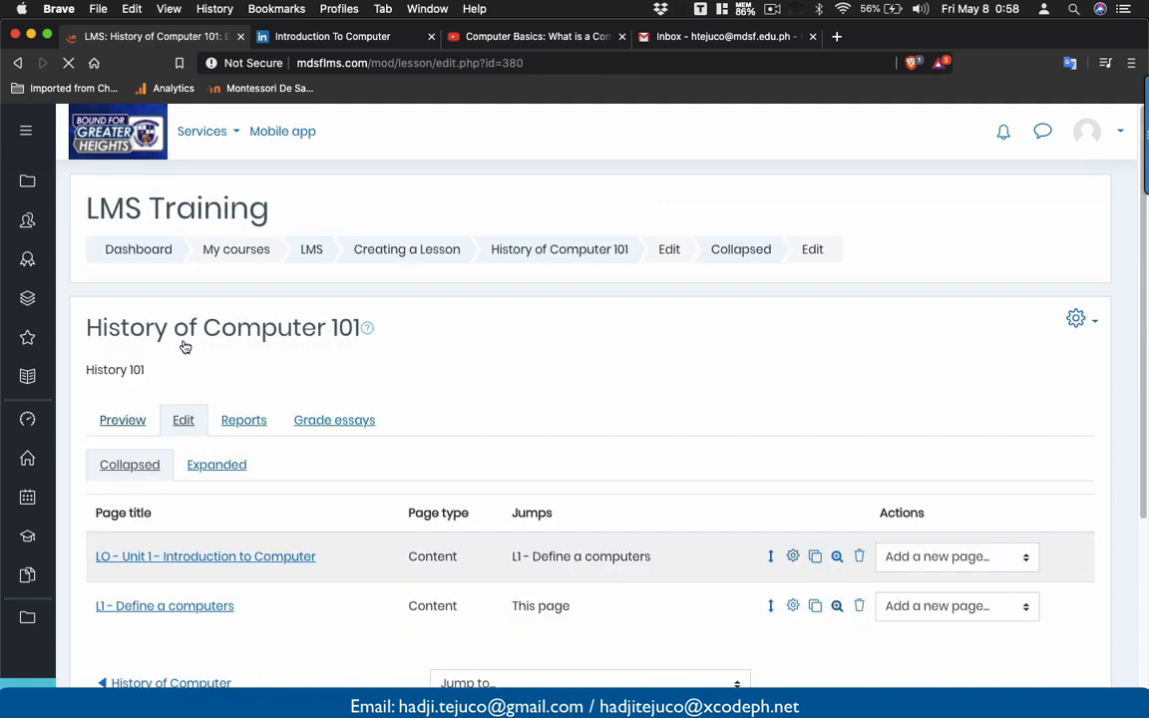
- Add a True/false question page after the "L1 - Define a computers" page of the lesson
scroll(184, 346, down, 5)
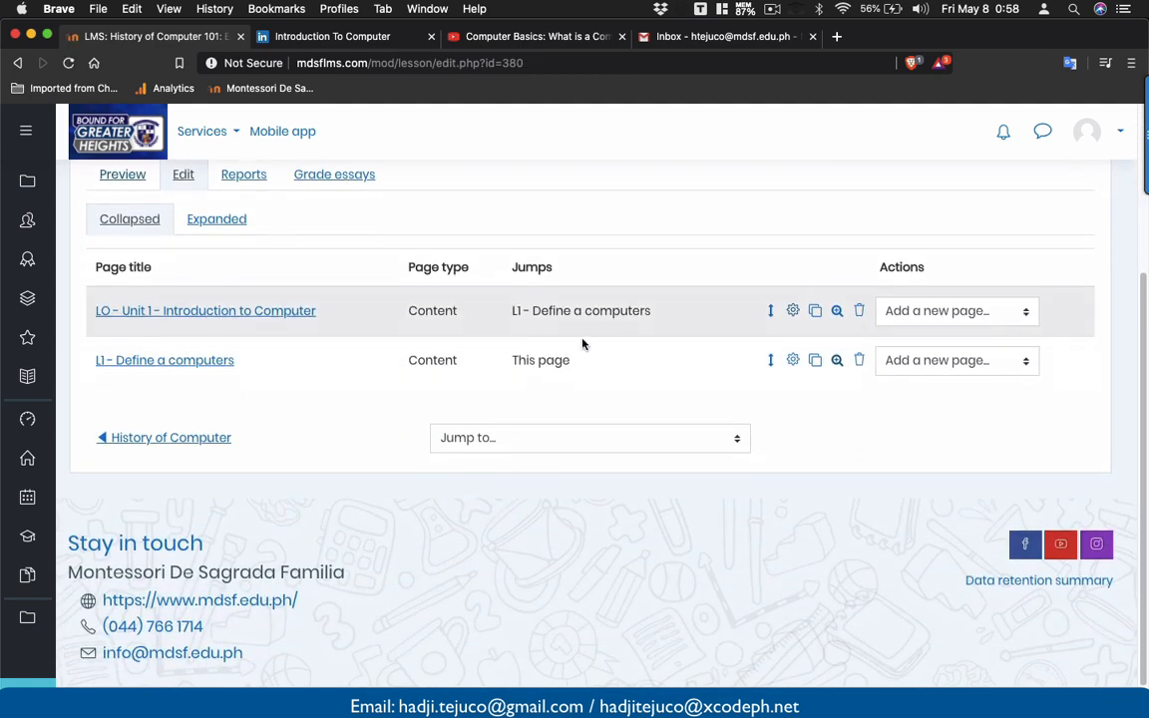
click(888, 360)
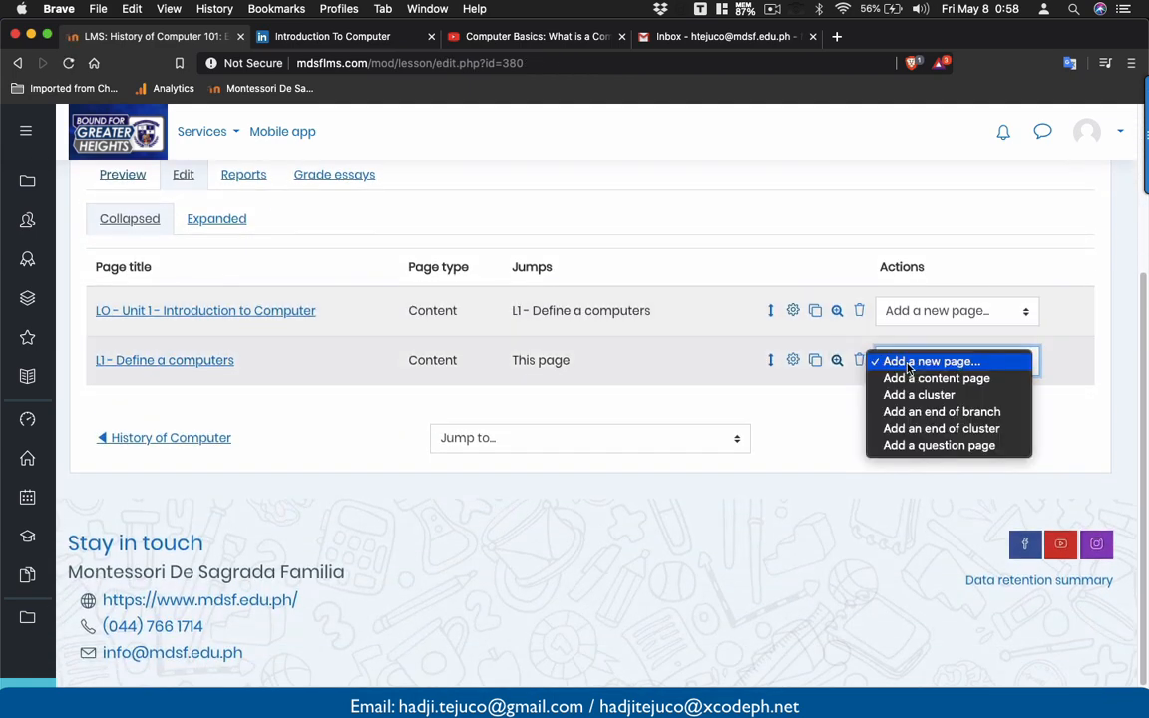
click(915, 447)
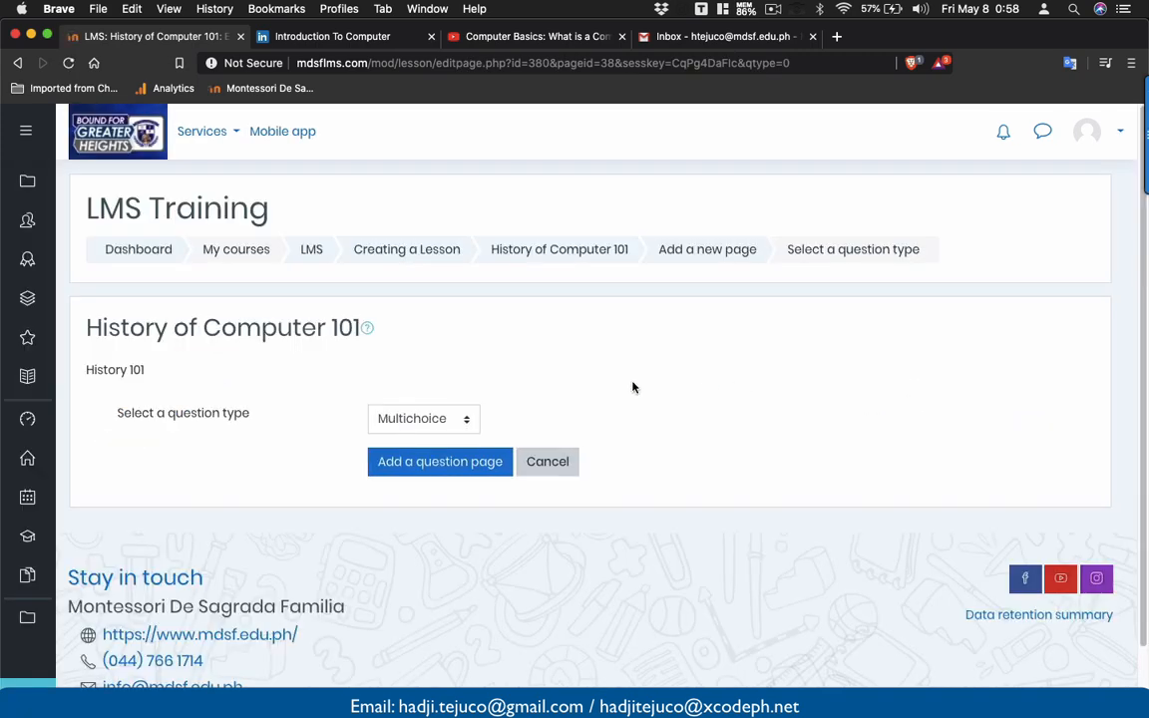
scroll(503, 440, down, 2)
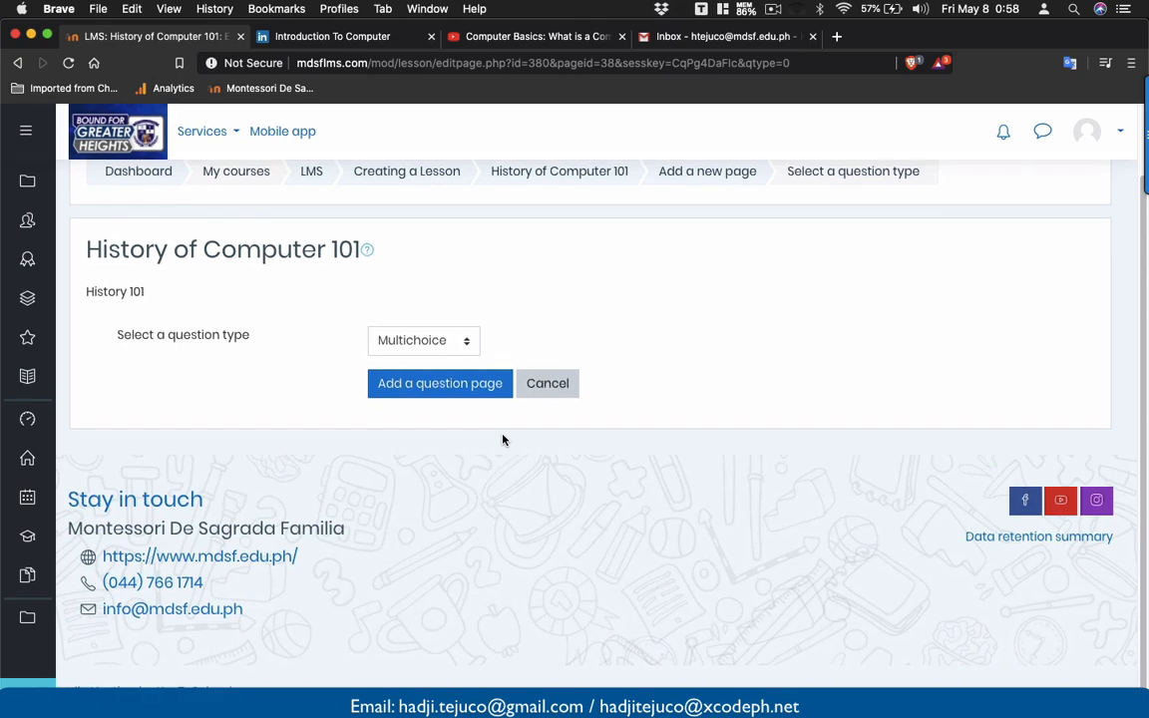
click(421, 339)
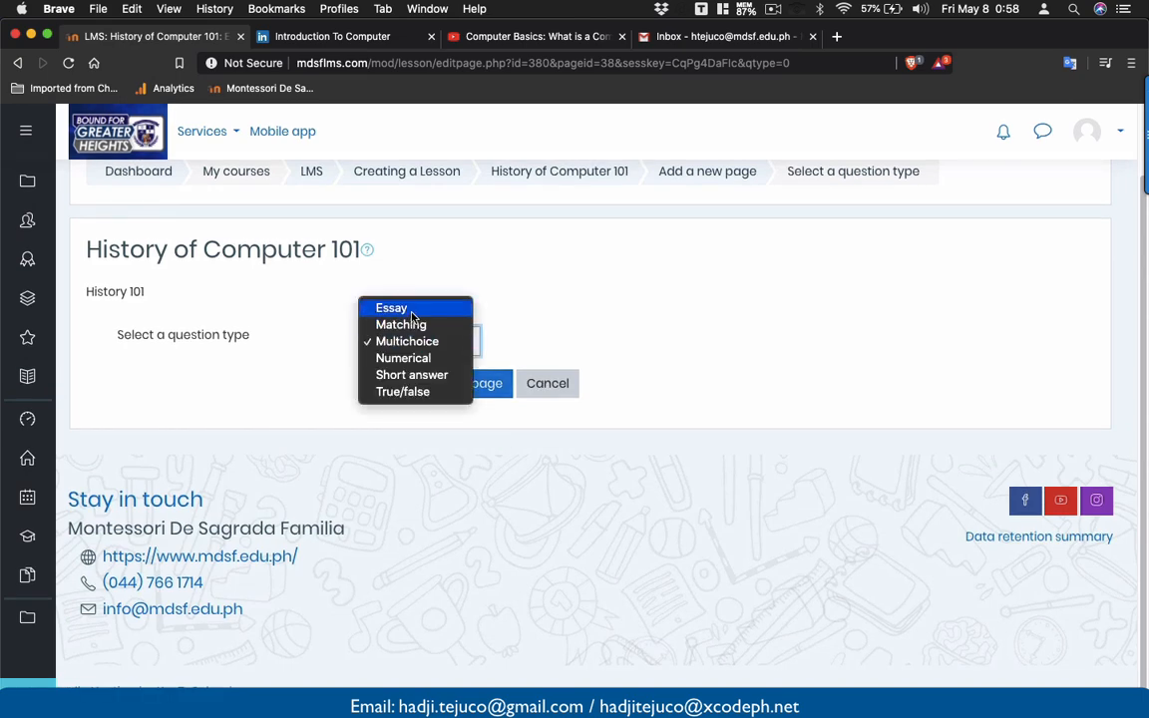
click(404, 395)
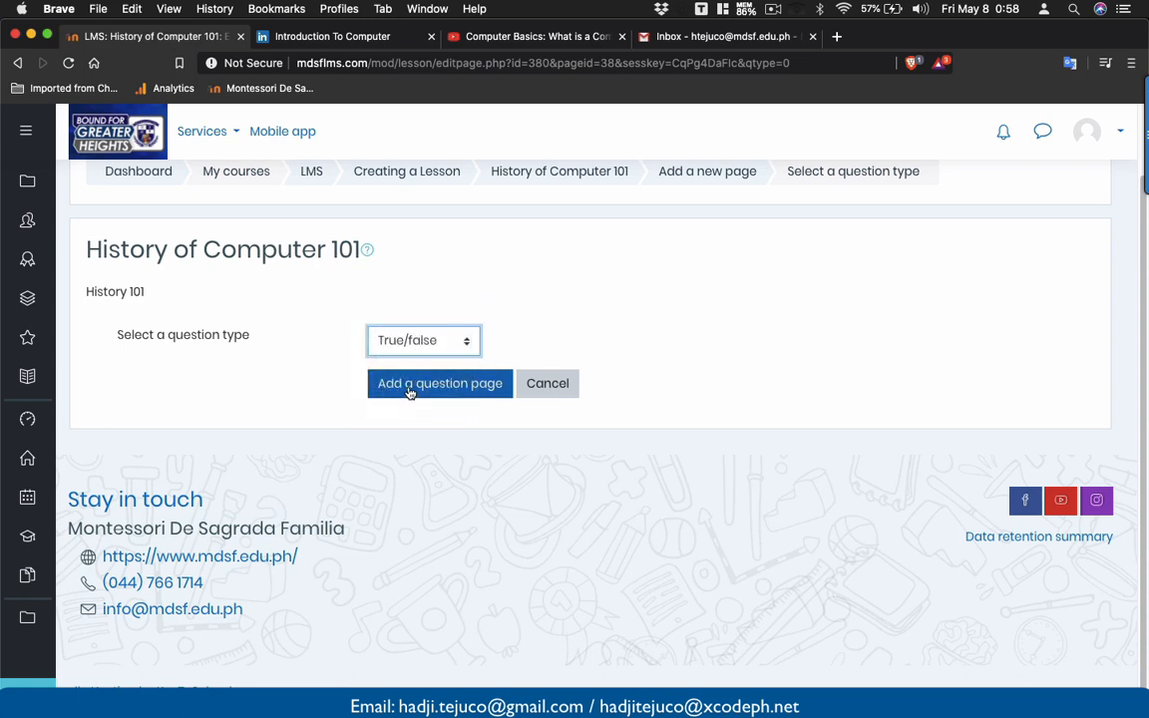
click(408, 392)
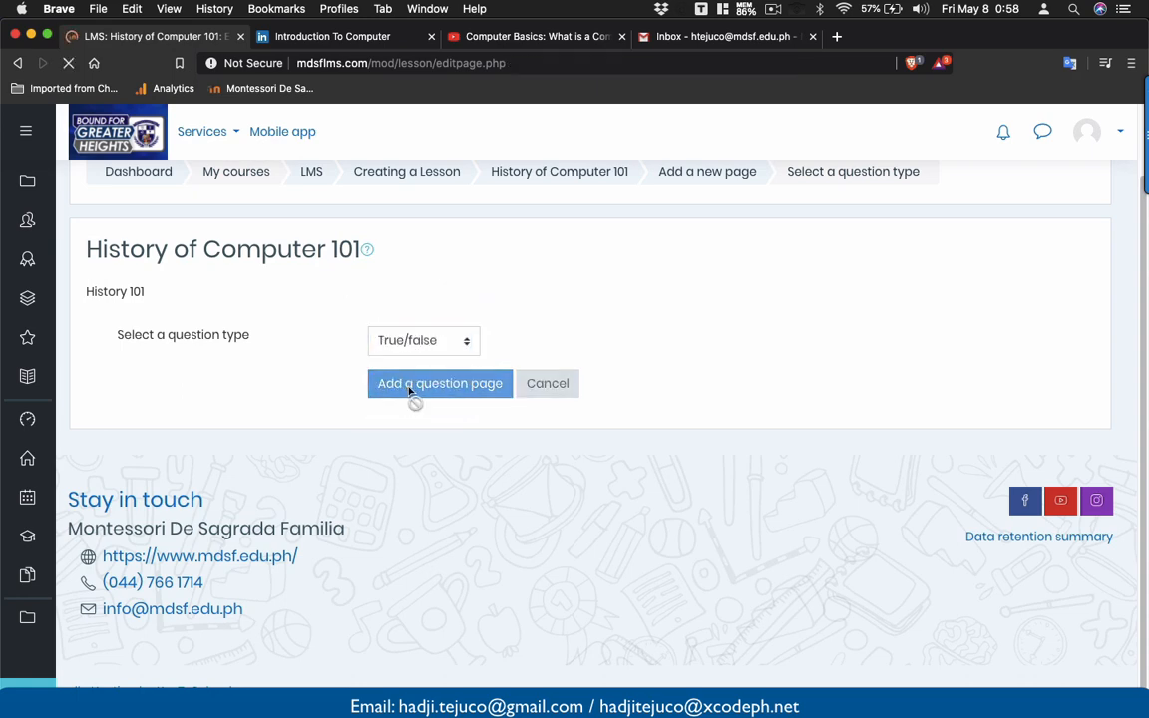
- Check the level in the PowerPoint outline and title the question page "L2 - (Define a computers) Knowledge Check 1" in Brave
scroll(407, 458, down, 1)
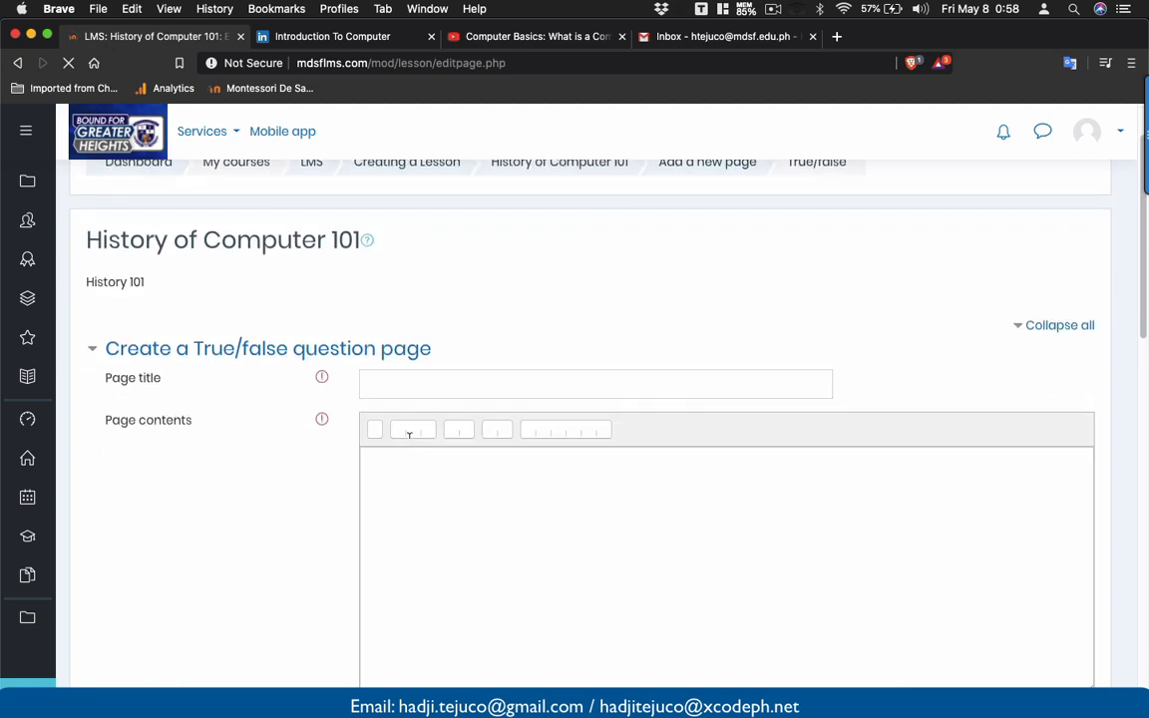
click(409, 380)
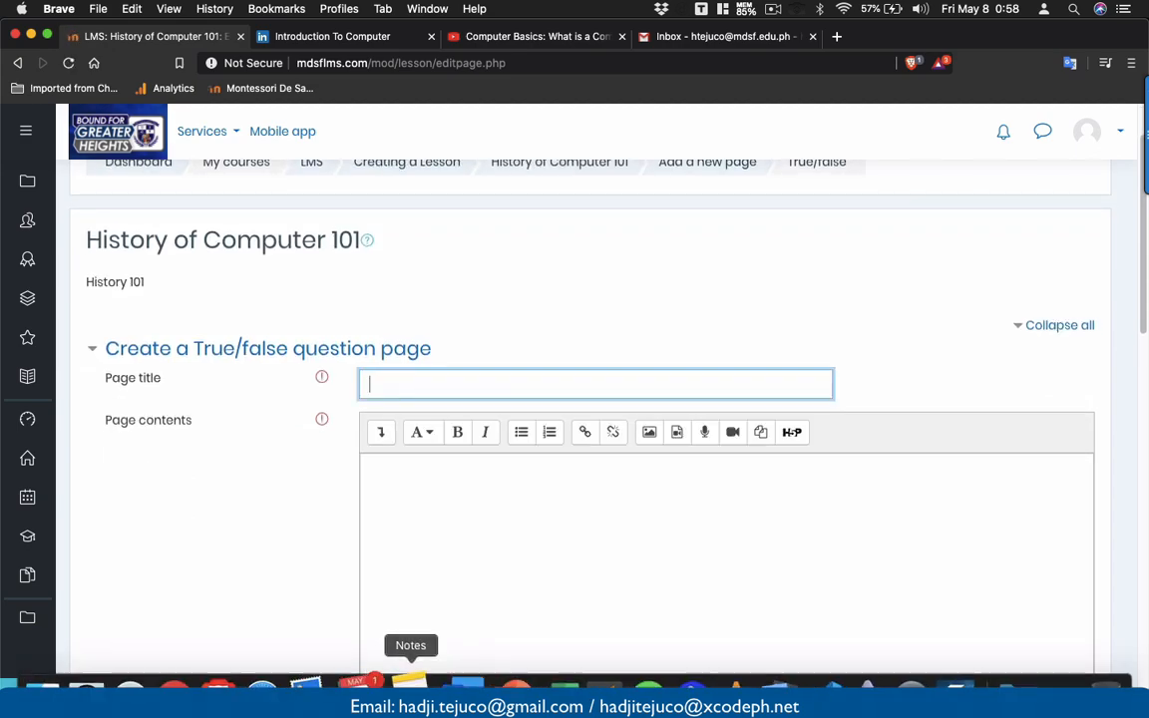
click(495, 684)
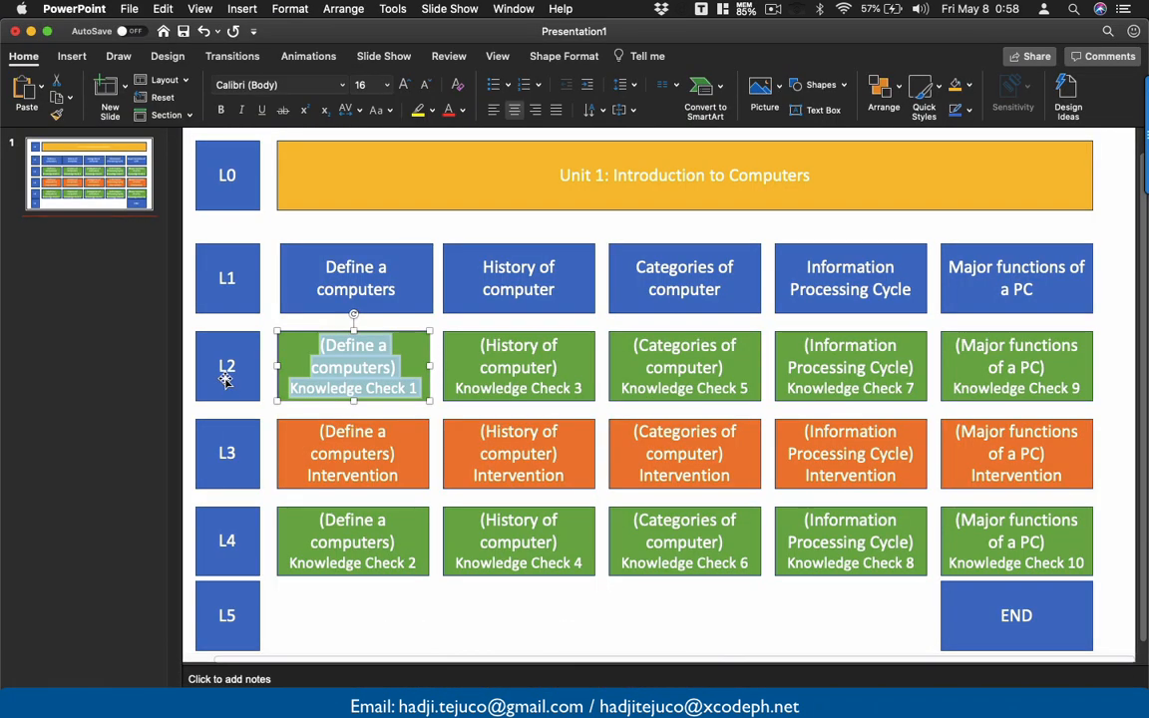
key(super+Tab)
click(398, 386)
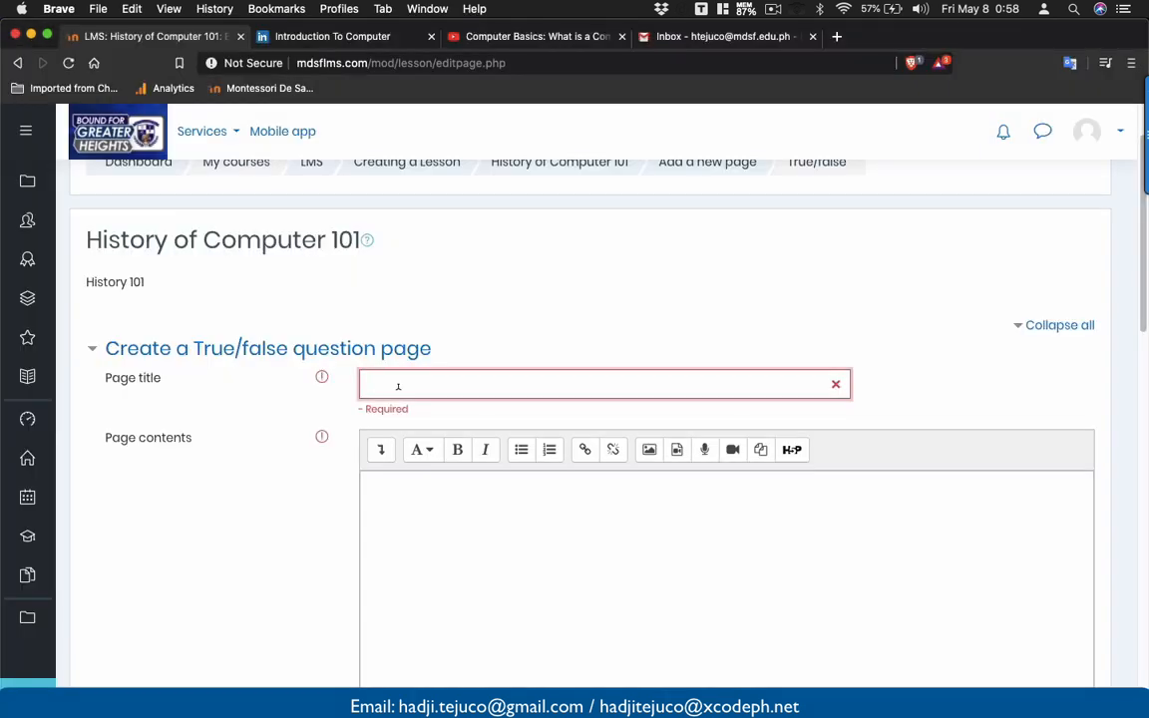
text(L2 -)
text((Define a computers) Knowledge Check 1)
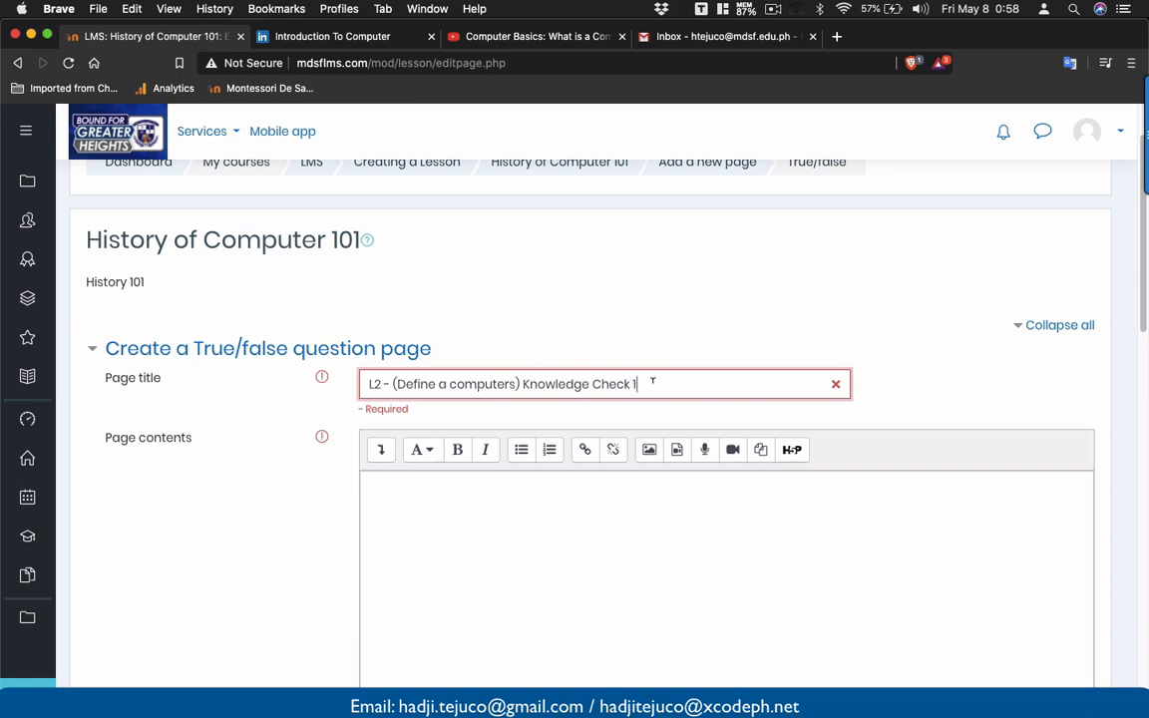
- Enter "Computer is a mechanical device?" as the page contents of the True/false question
click(499, 534)
scroll(499, 536, down, 5)
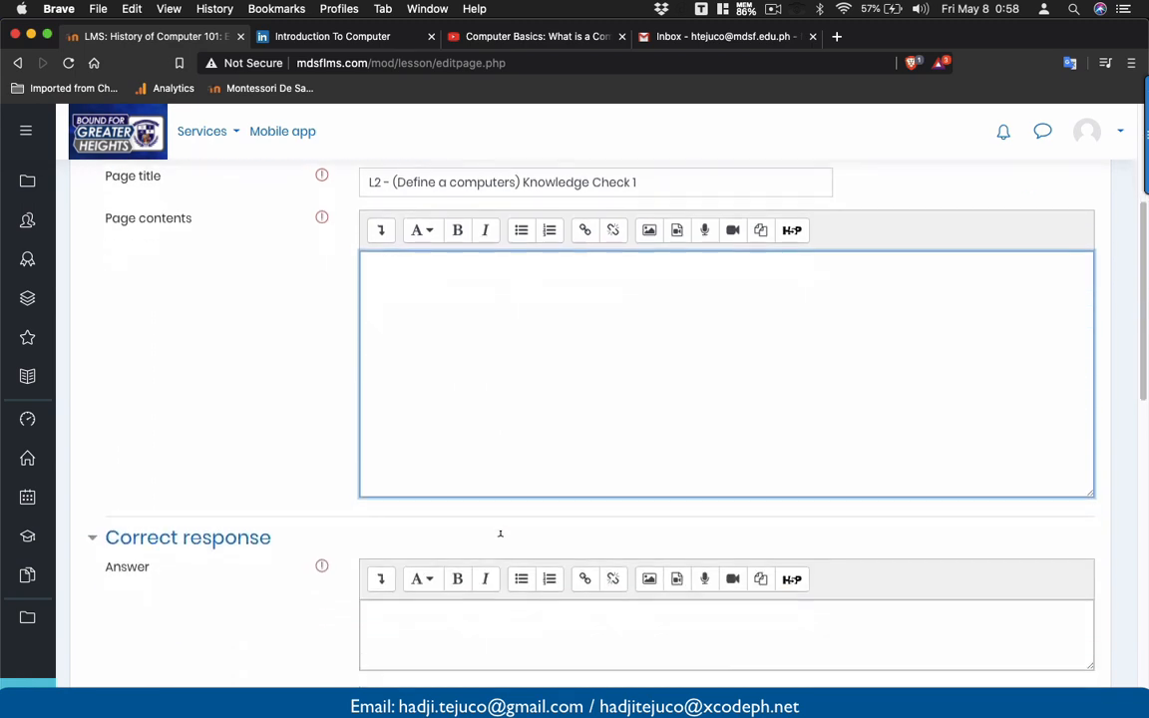
scroll(500, 542, up, 3)
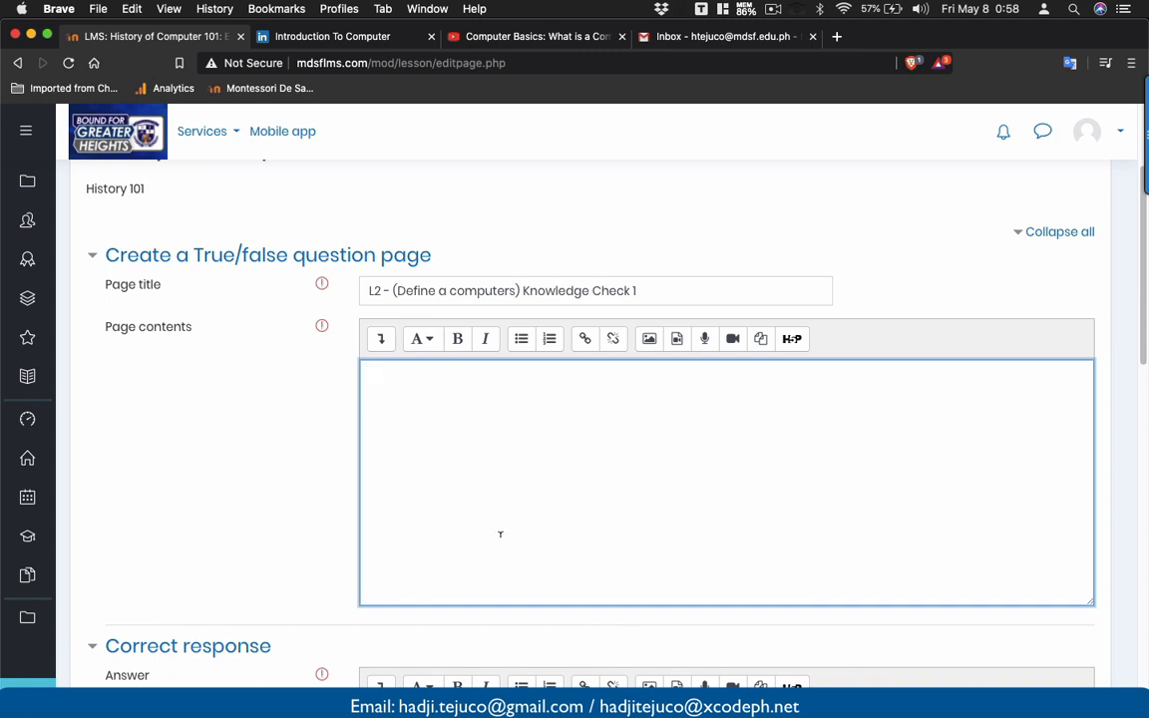
text(Com)
text(put)
key(BackSpace)
text(uter )
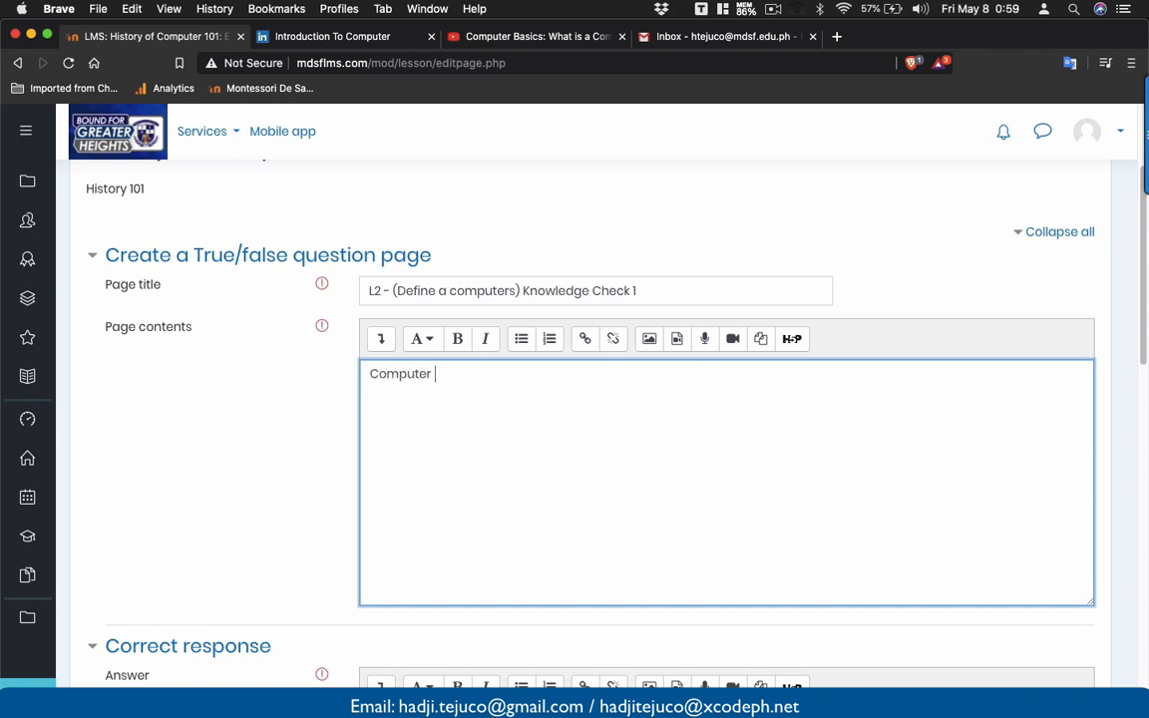
text(is a mechanical device?)
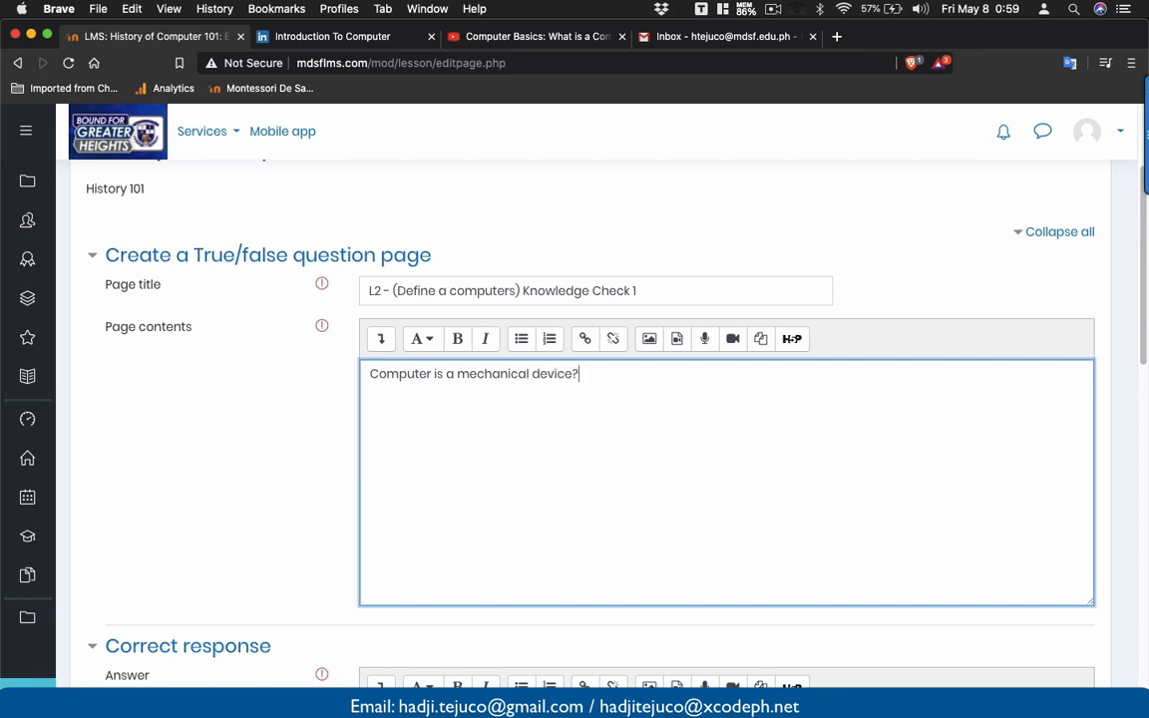
- Fill in the correct response with the answer "False" and the response "Very Good"
scroll(461, 554, down, 5)
scroll(471, 529, up, 3)
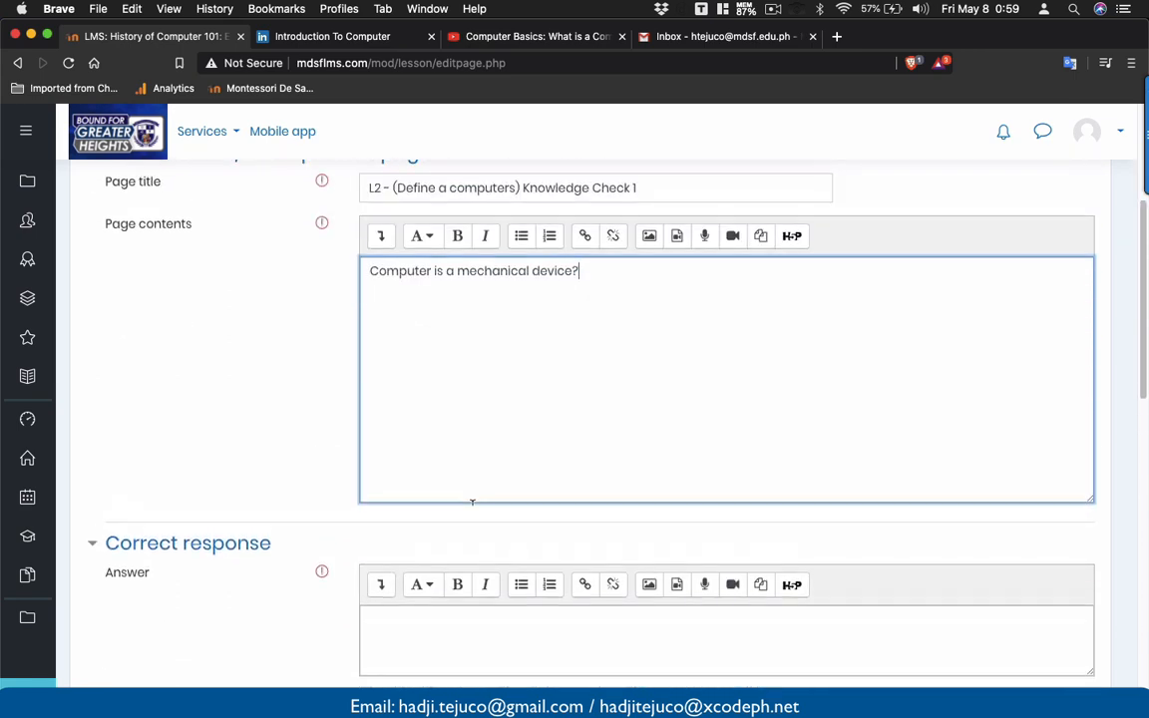
scroll(471, 501, down, 4)
click(468, 489)
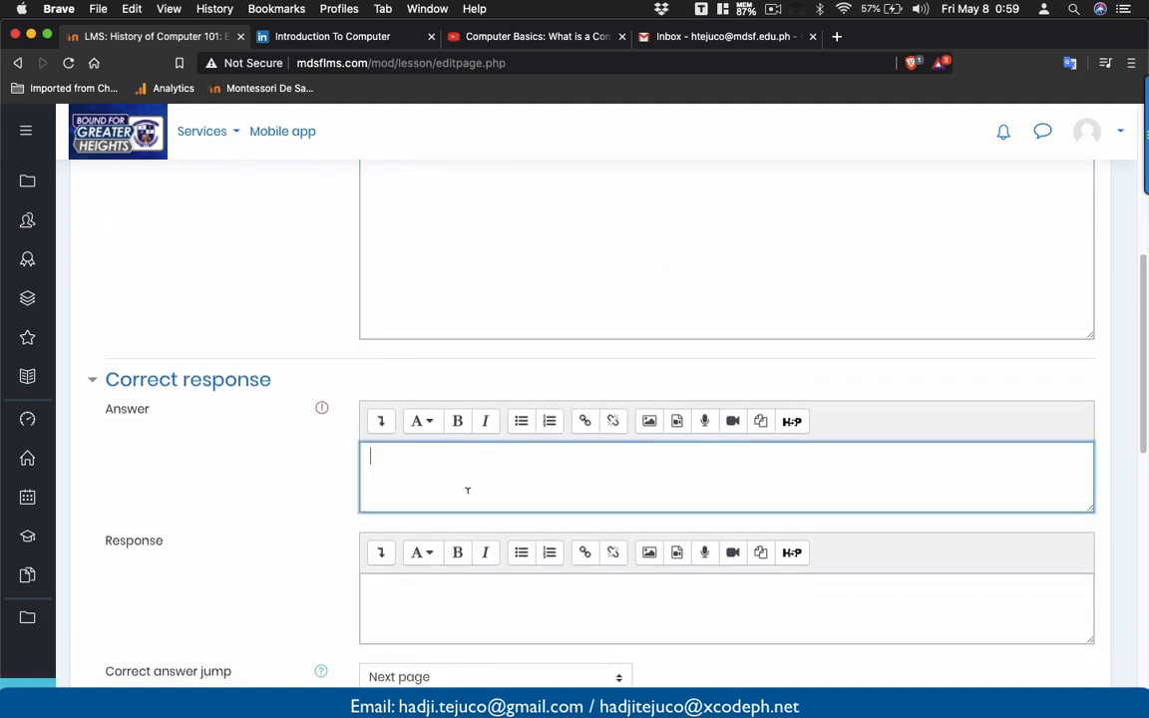
text(False)
click(459, 603)
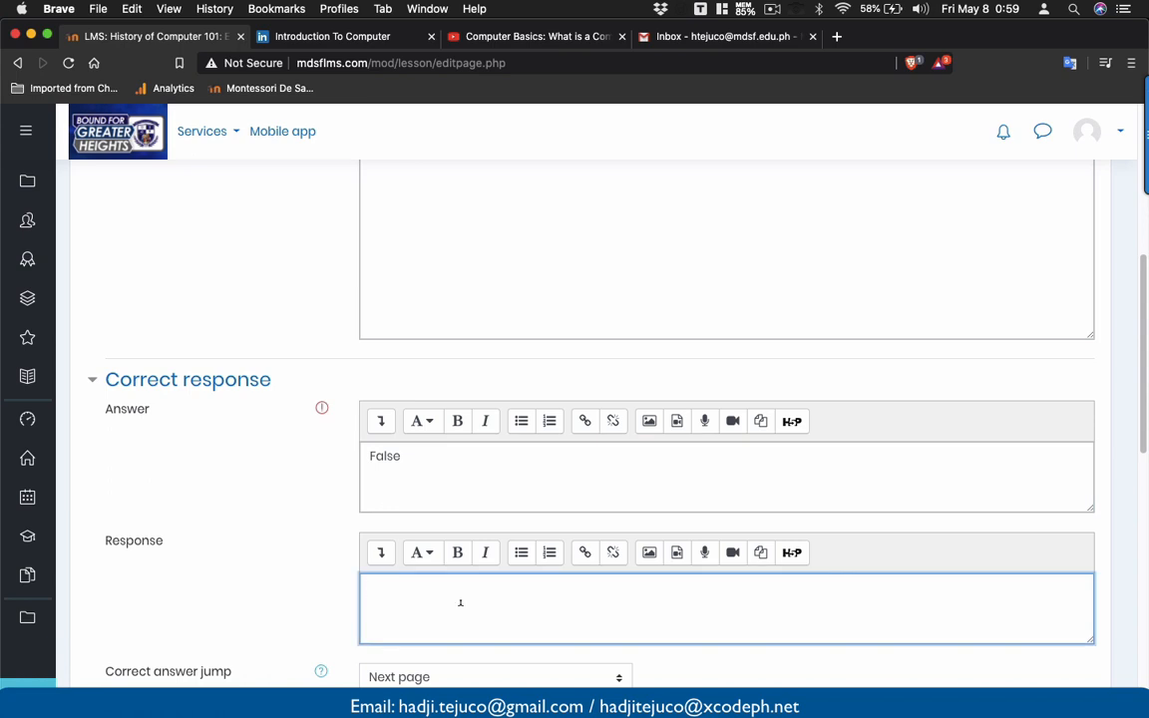
text(Very Good)
- Fill in the wrong response with the answer "True" and the response "Sorry Try again"
scroll(460, 602, down, 2)
scroll(461, 559, down, 3)
click(431, 575)
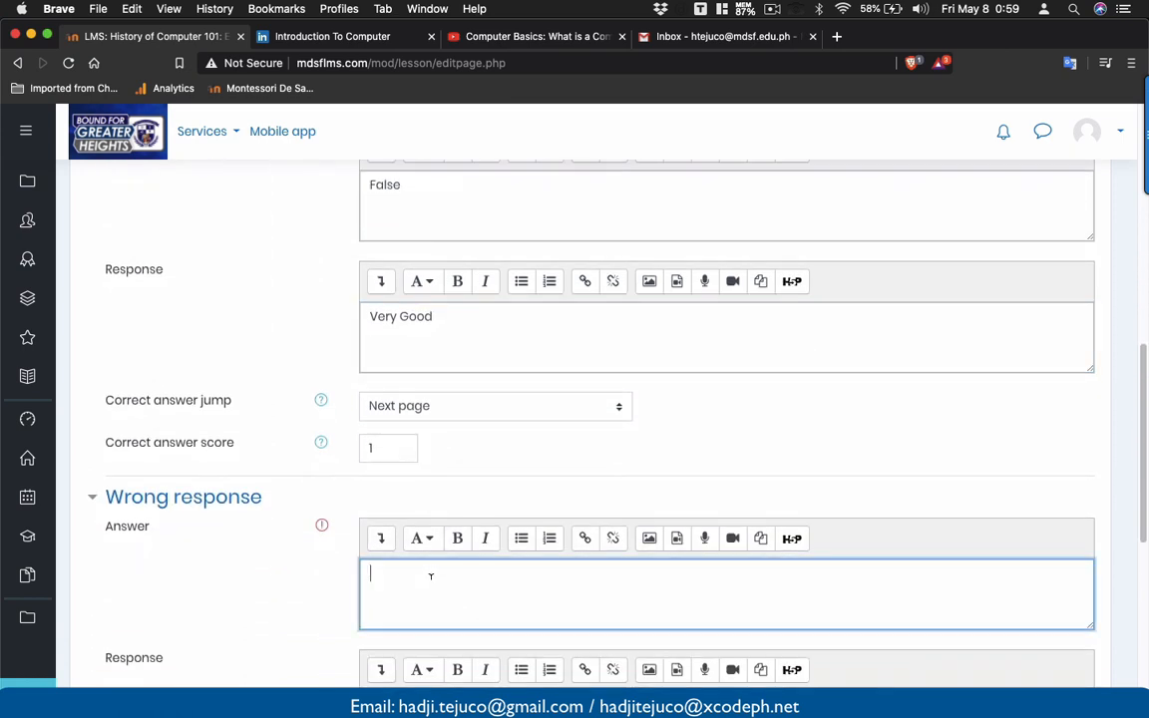
text(True)
scroll(468, 536, down, 4)
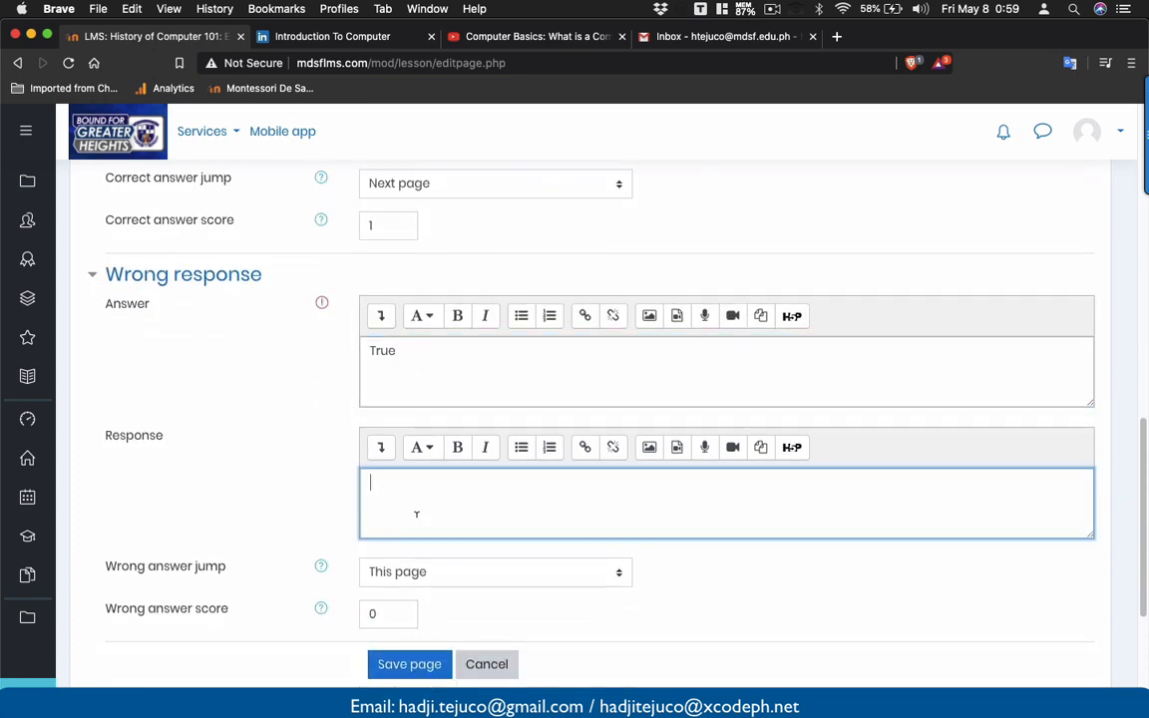
text(orry Try again)
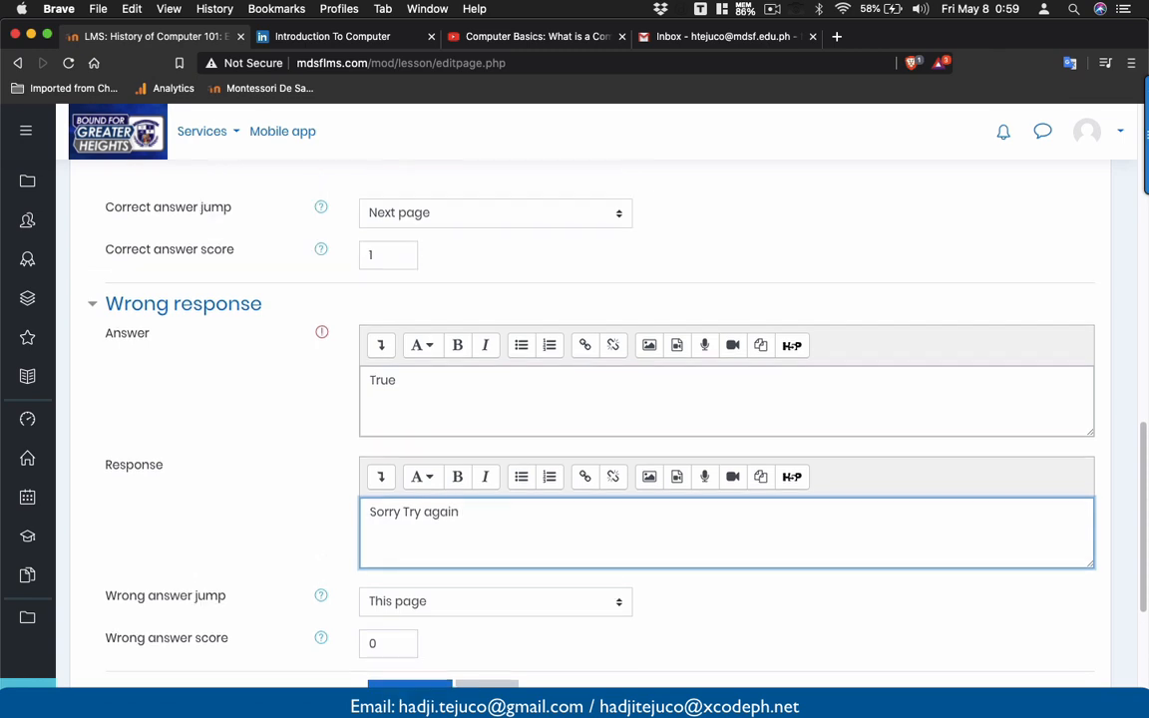
- Review the answer jumps against the Knowledge Check 1 block in the PowerPoint outline, and save the question page in Brave
scroll(423, 515, up, 3)
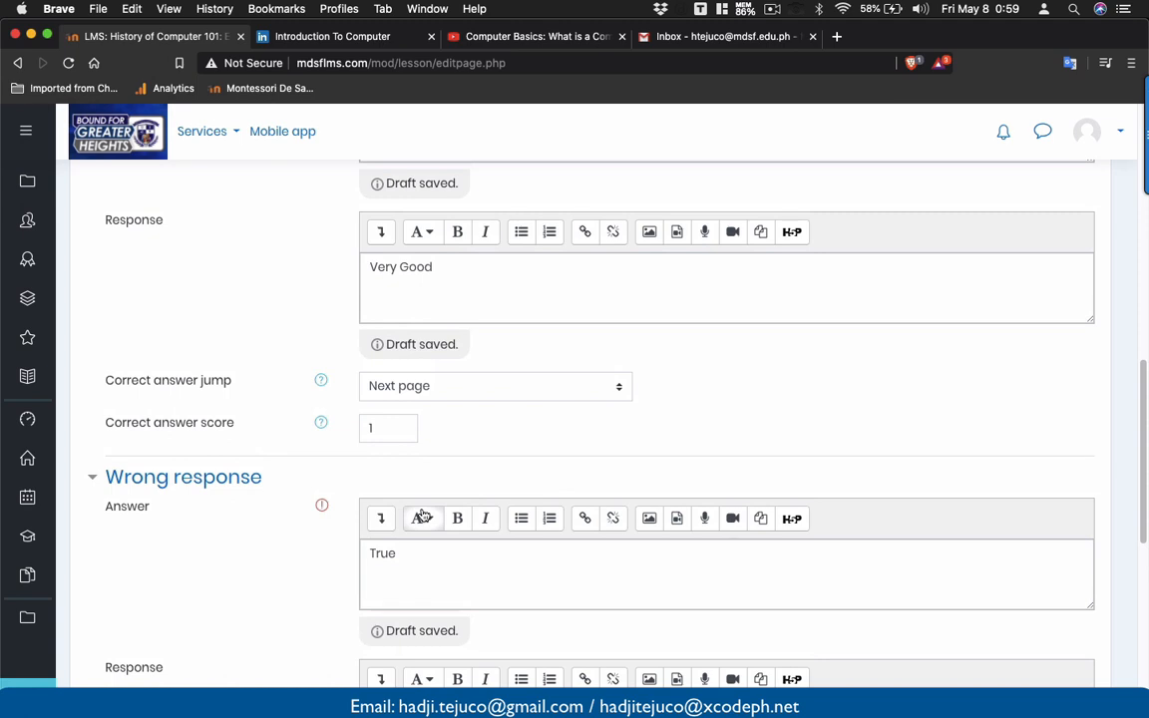
scroll(451, 339, up, 2)
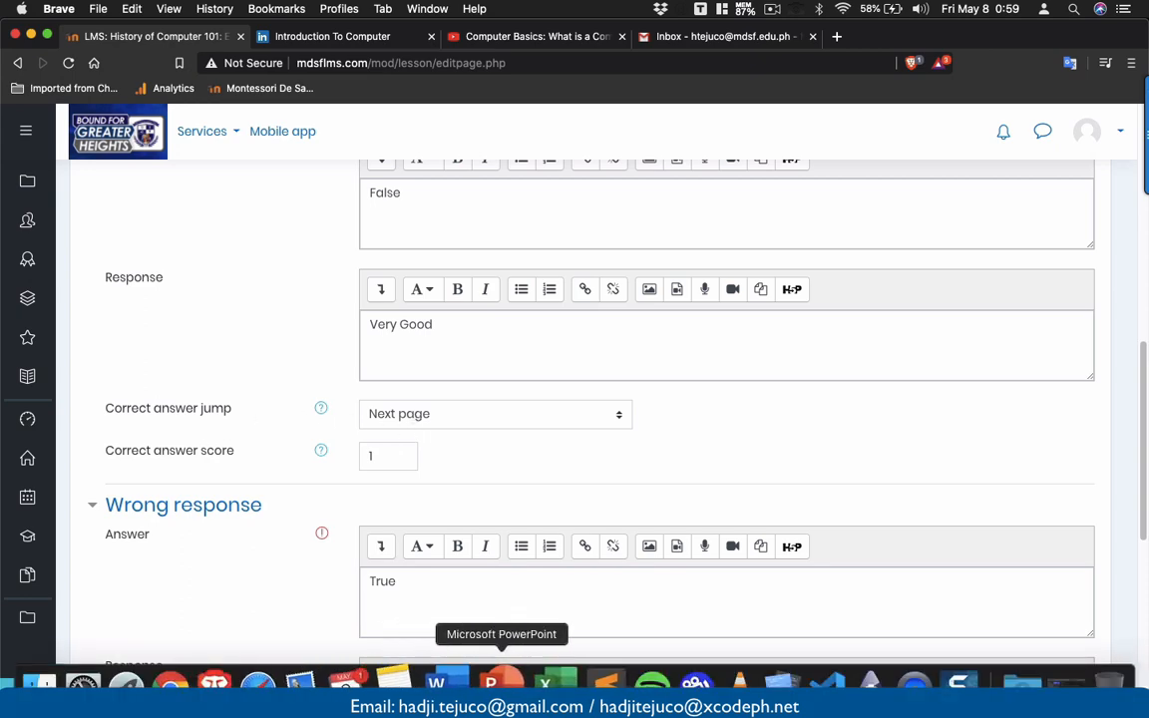
click(468, 682)
click(343, 367)
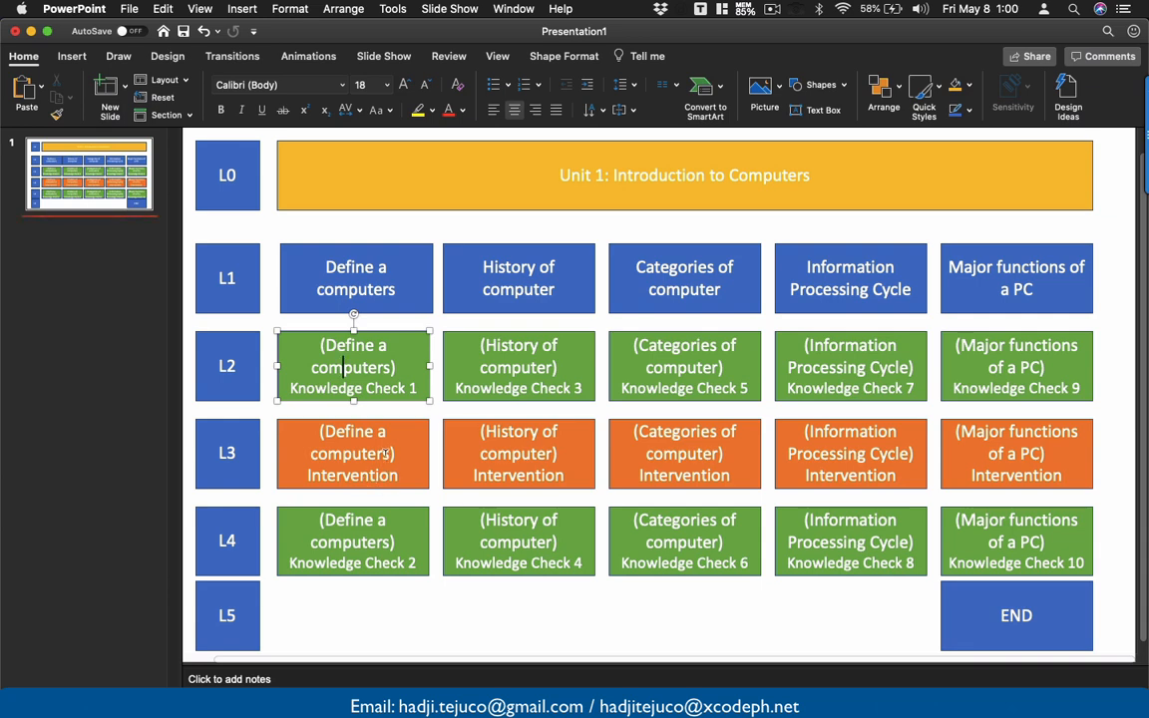
key(super+Tab)
scroll(421, 568, down, 5)
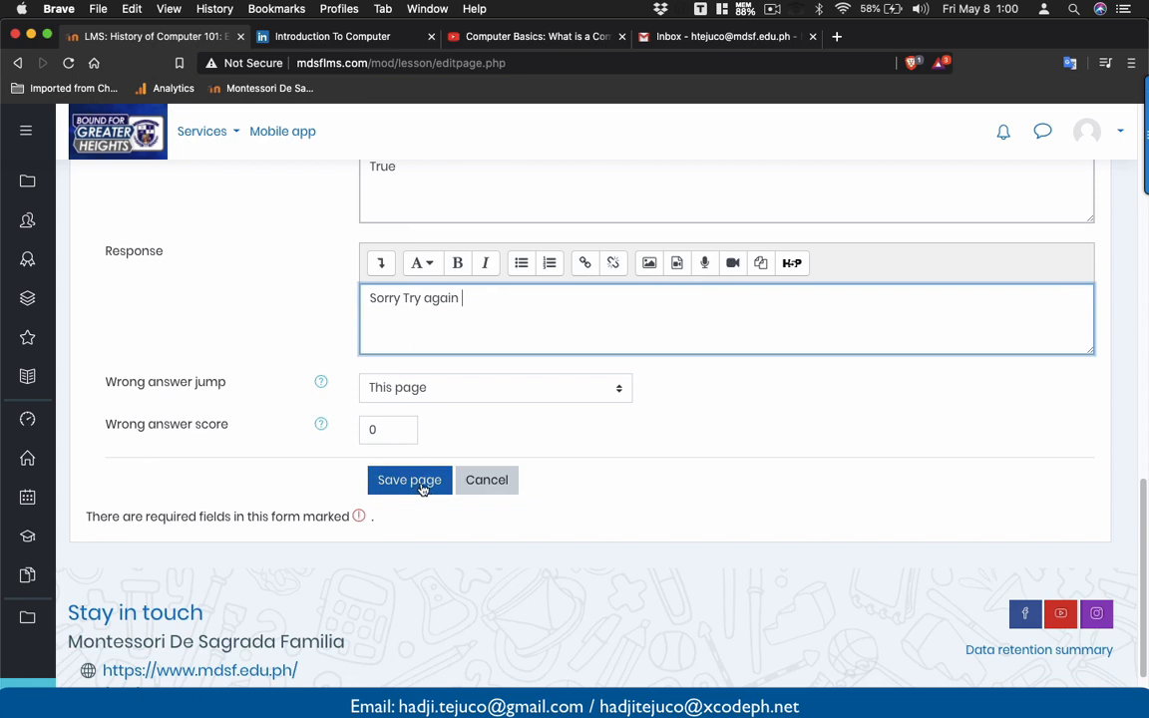
scroll(423, 490, up, 3)
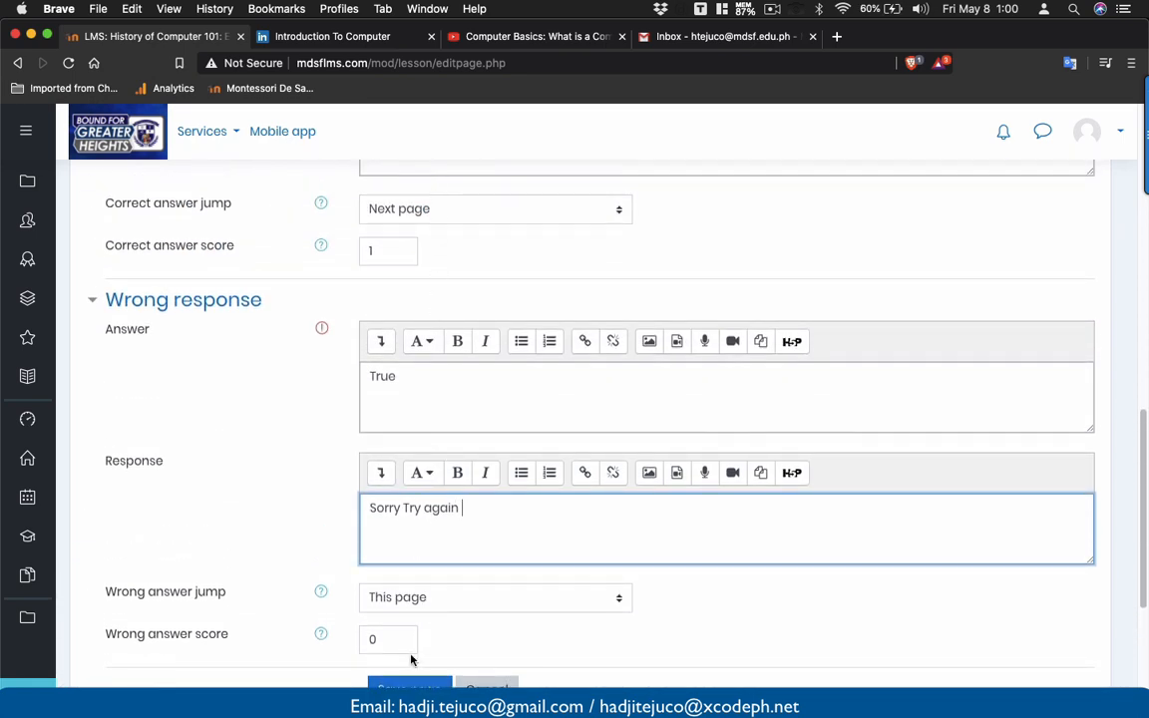
click(408, 686)
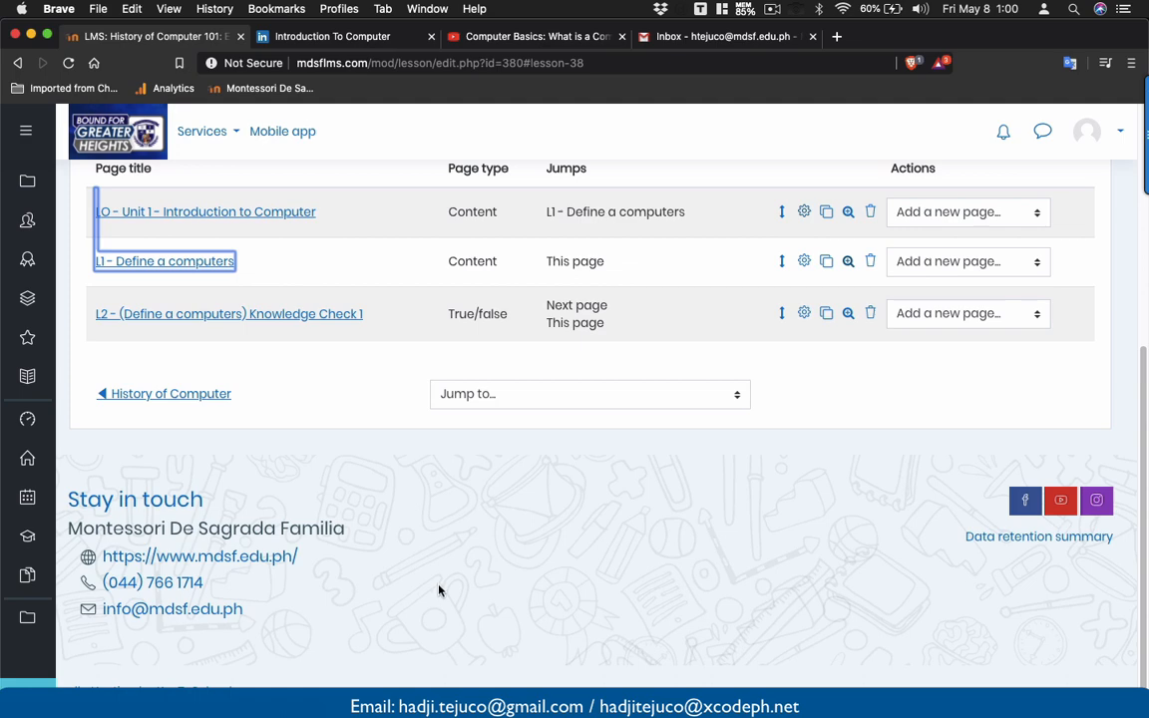
- Add a content page after the L2 Knowledge Check 1 page, and copy "History of computer" from the PowerPoint outline's L1 row
click(911, 315)
click(933, 338)
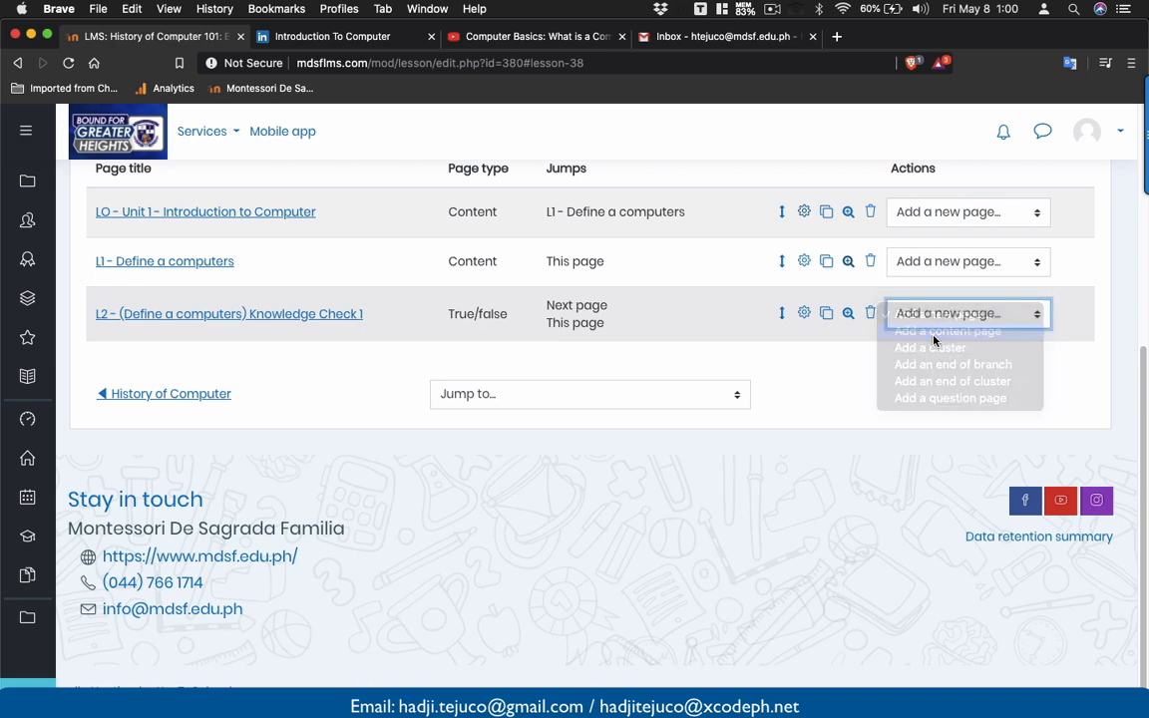
key(super+Tab)
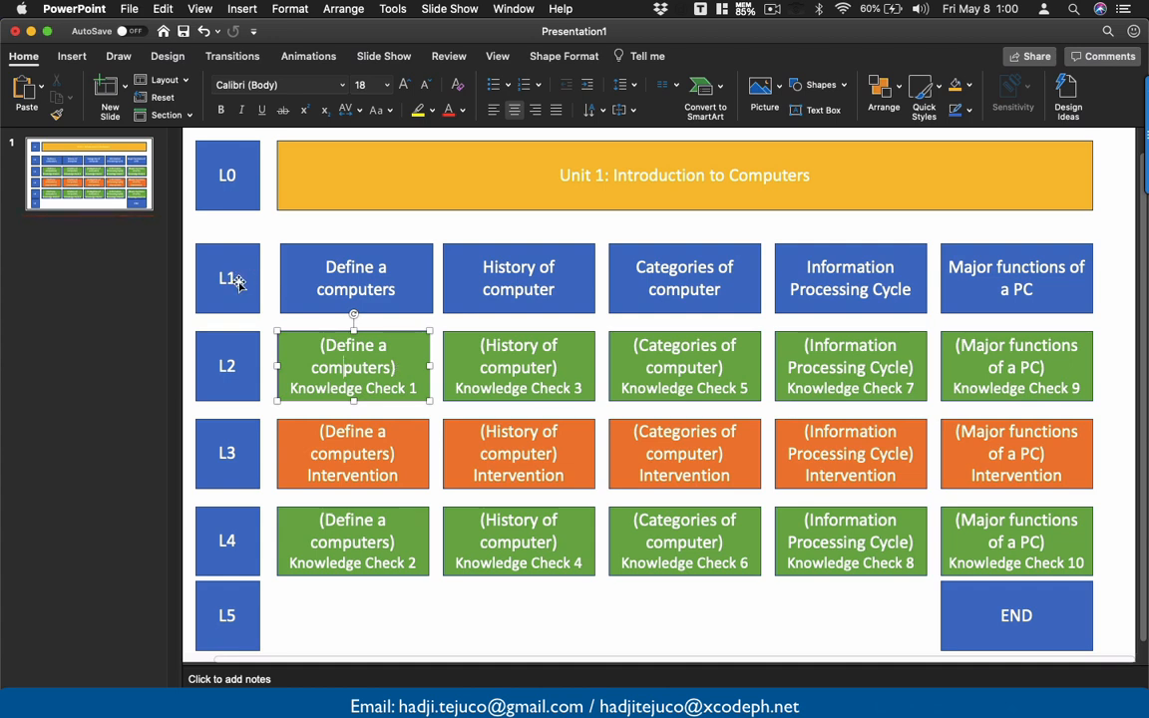
triple_click(507, 281)
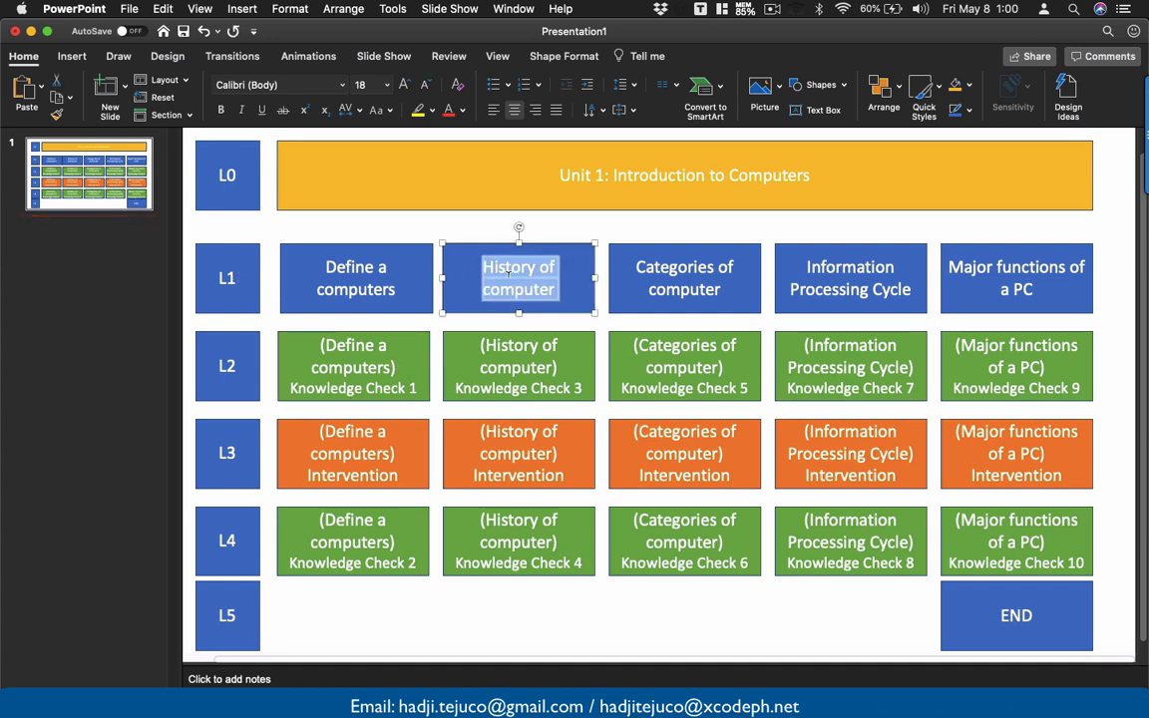
key(super+Tab)
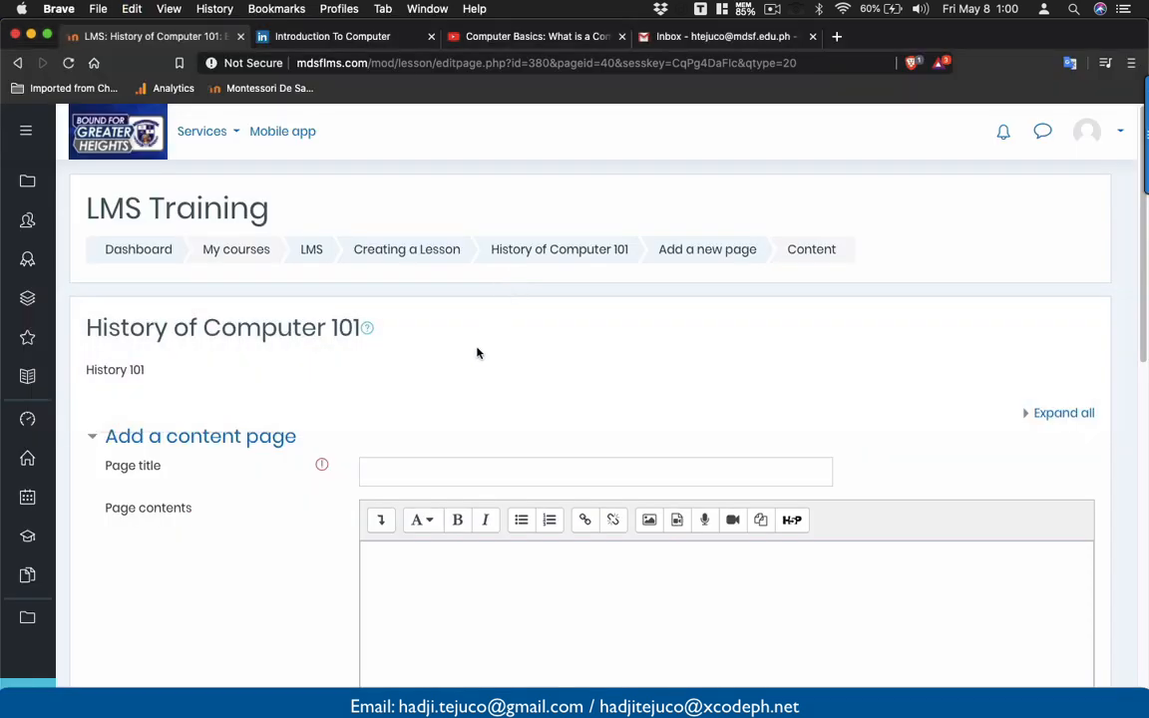
- Title the new content page "L1 - History of computer" and place the cursor in its page contents
click(426, 464)
text(L1)
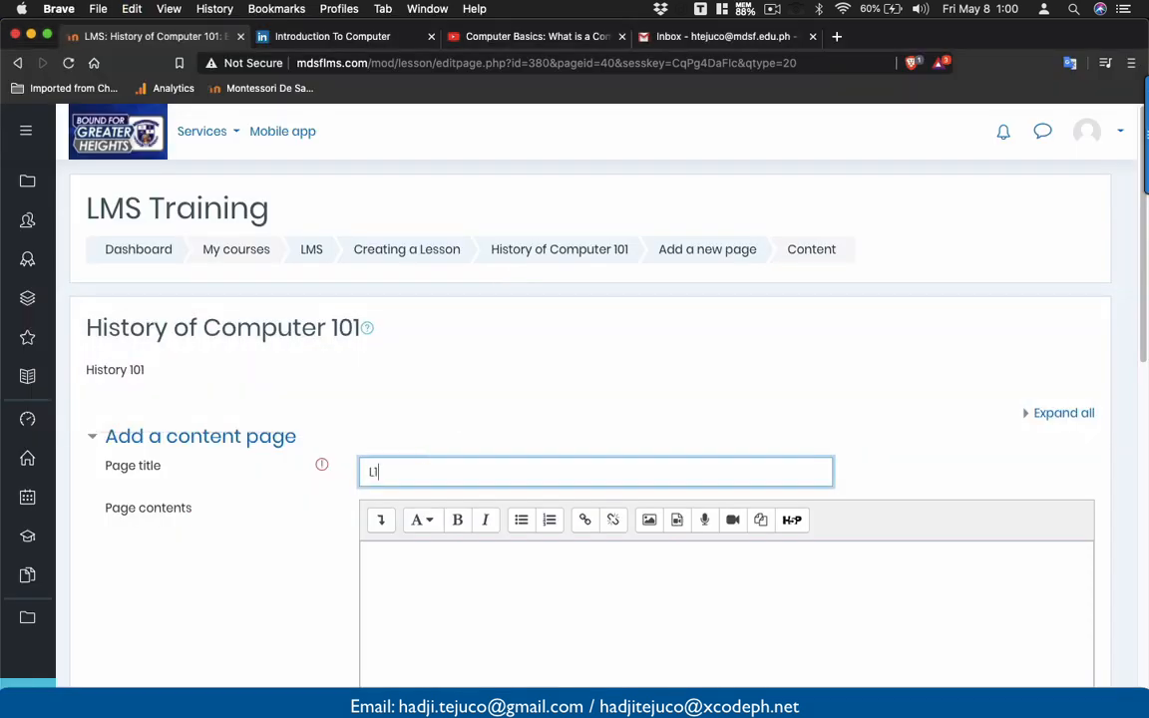
text( - History of computer)
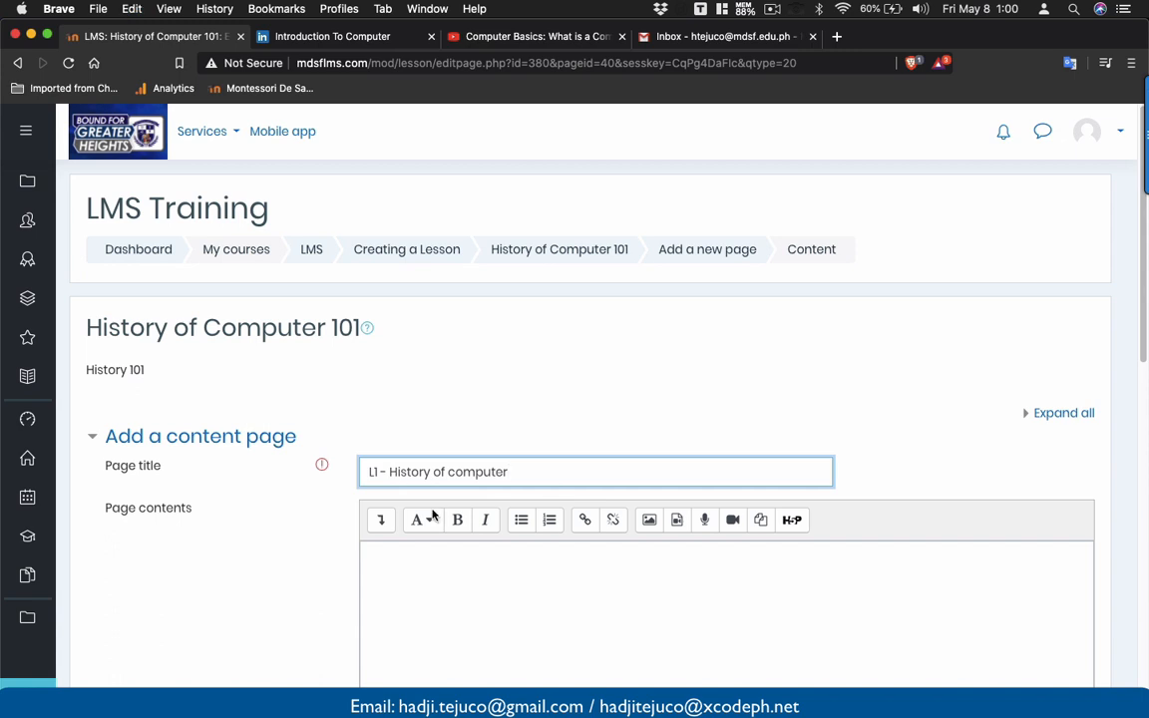
scroll(435, 527, down, 5)
click(463, 419)
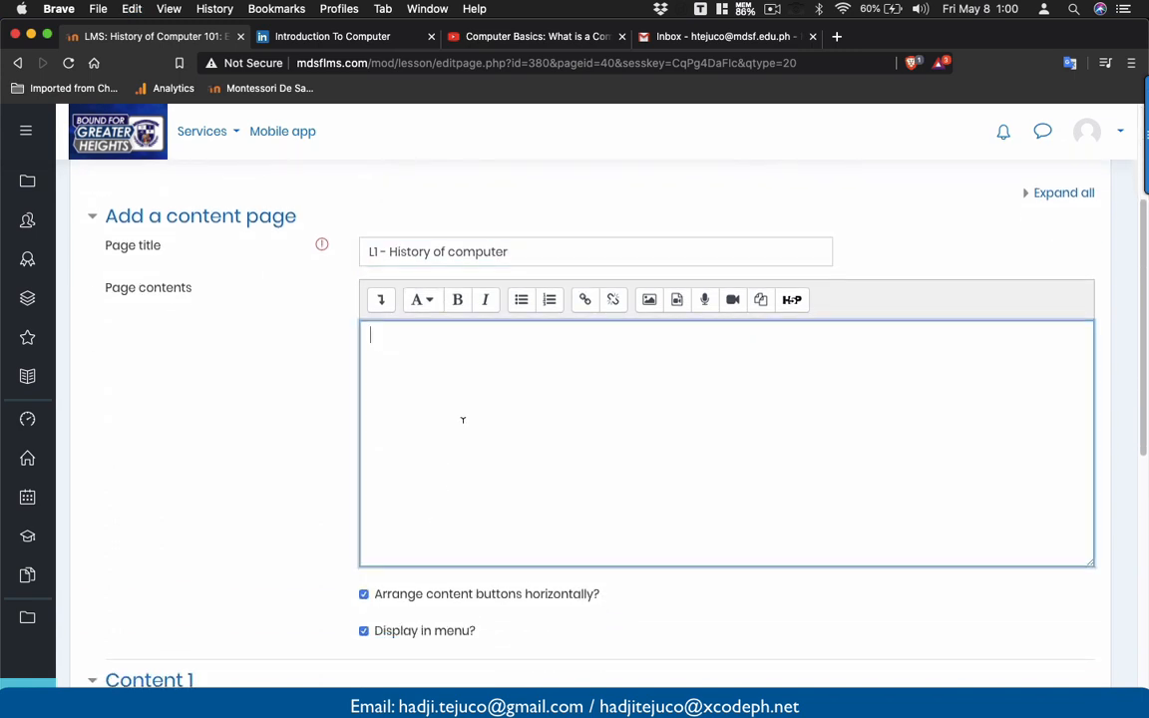
- Upload HistoryofComputers.png into the page contents at its automatic size, marking the image description as not necessary
click(648, 305)
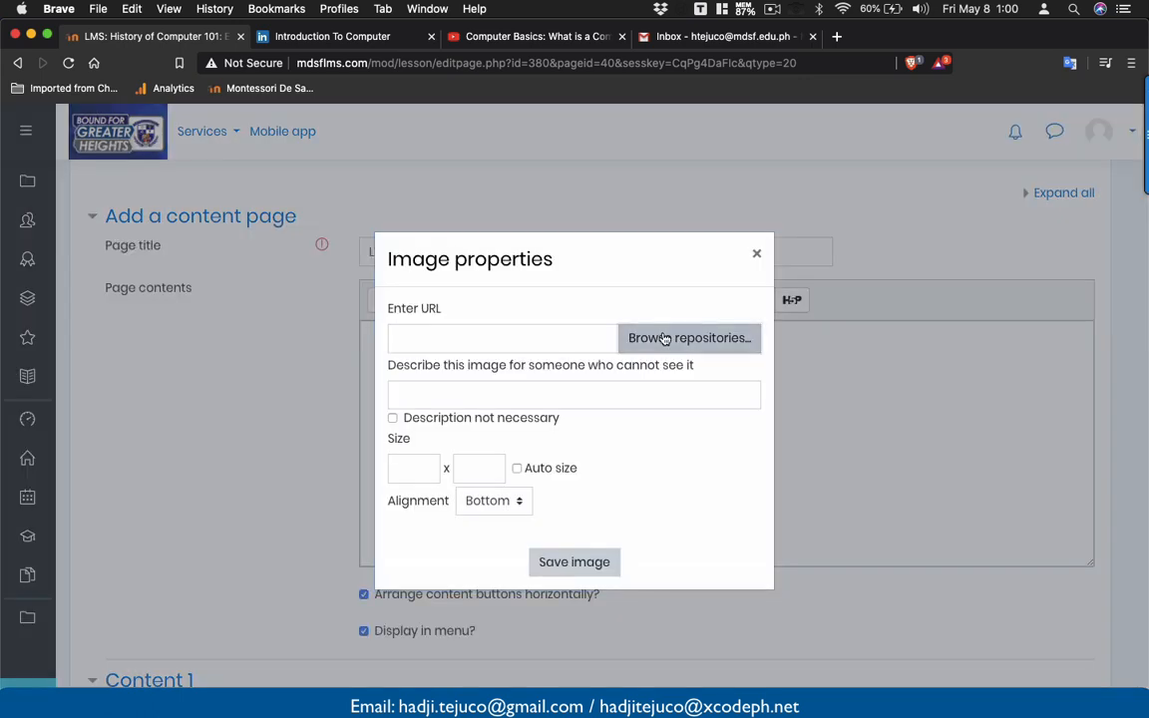
click(664, 336)
click(490, 367)
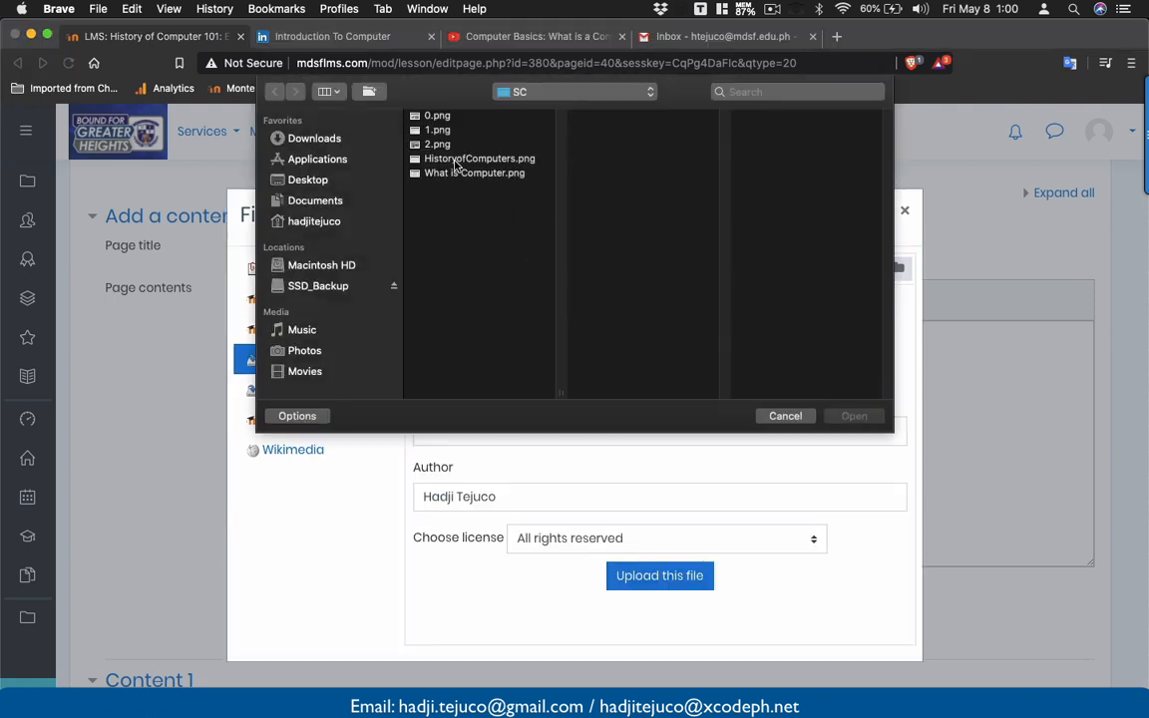
click(459, 160)
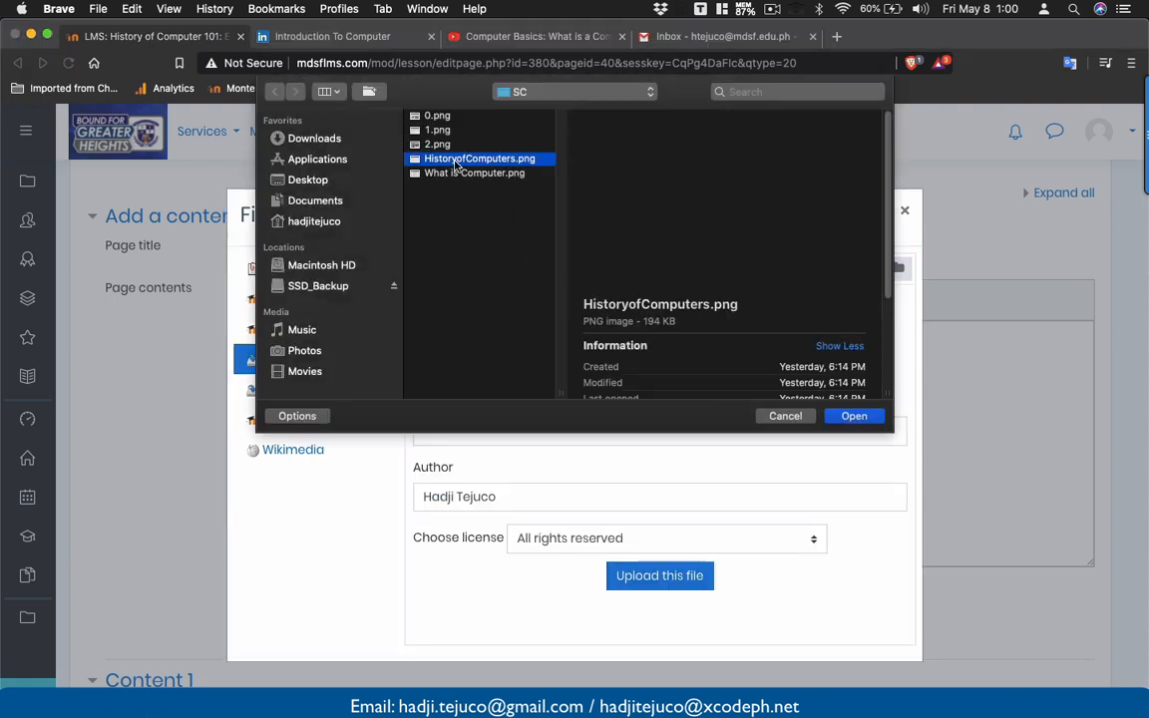
click(855, 417)
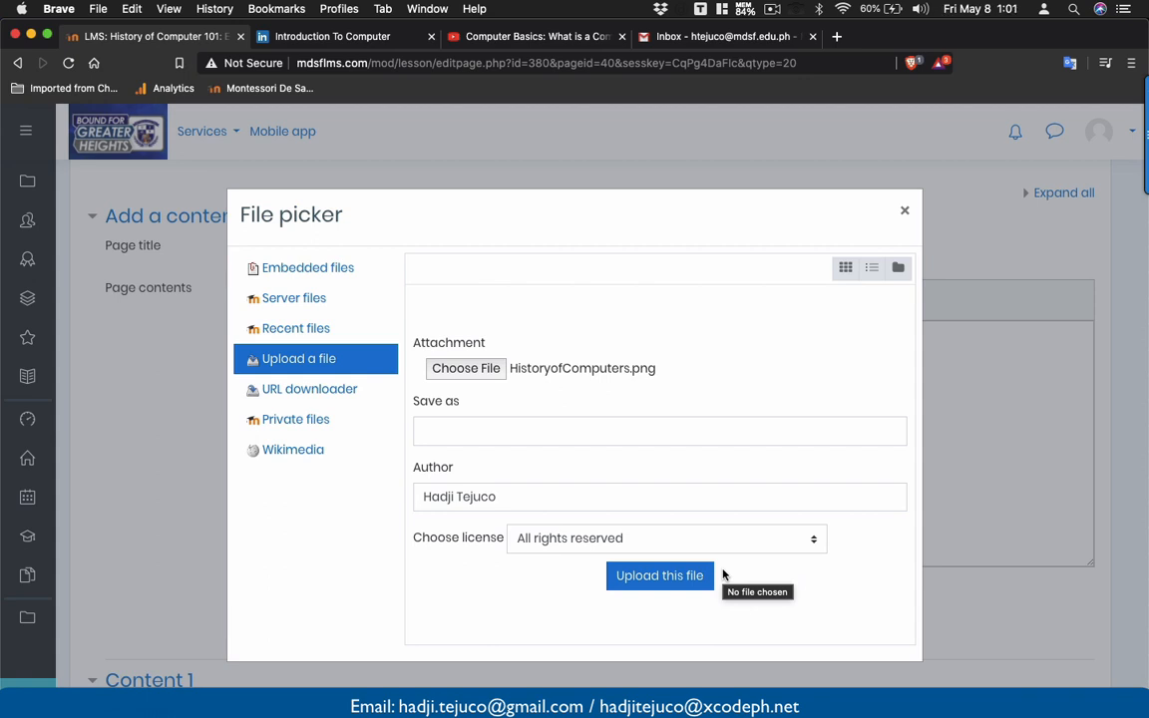
click(673, 583)
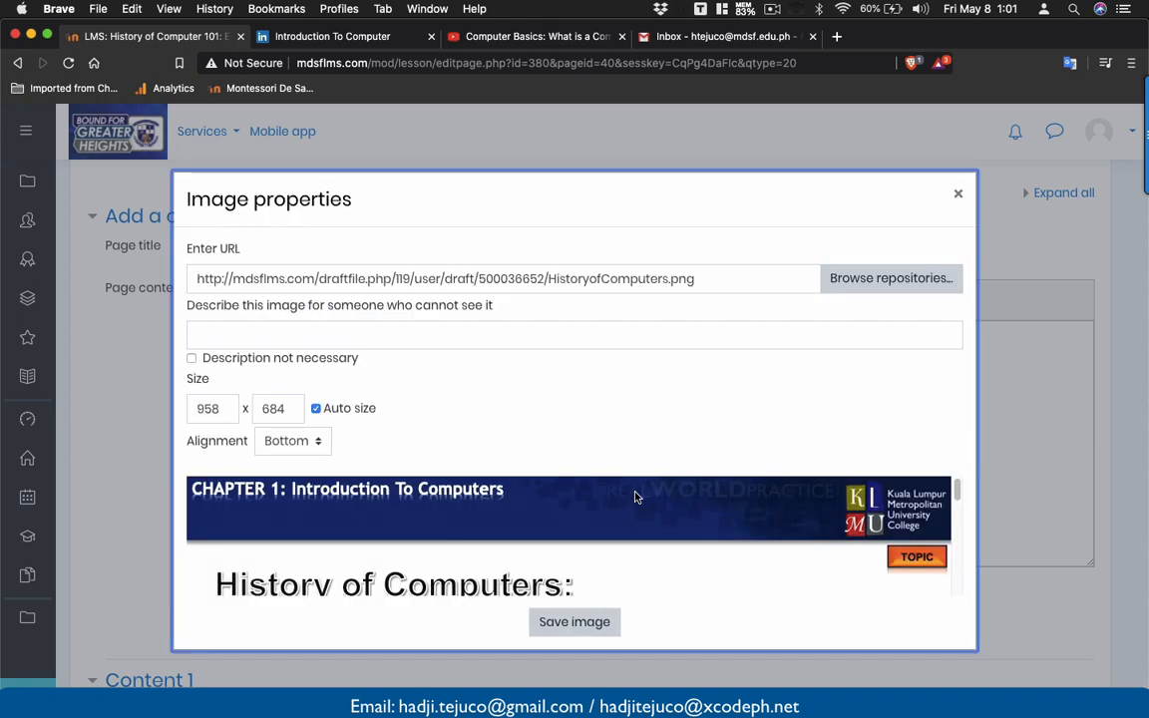
click(192, 358)
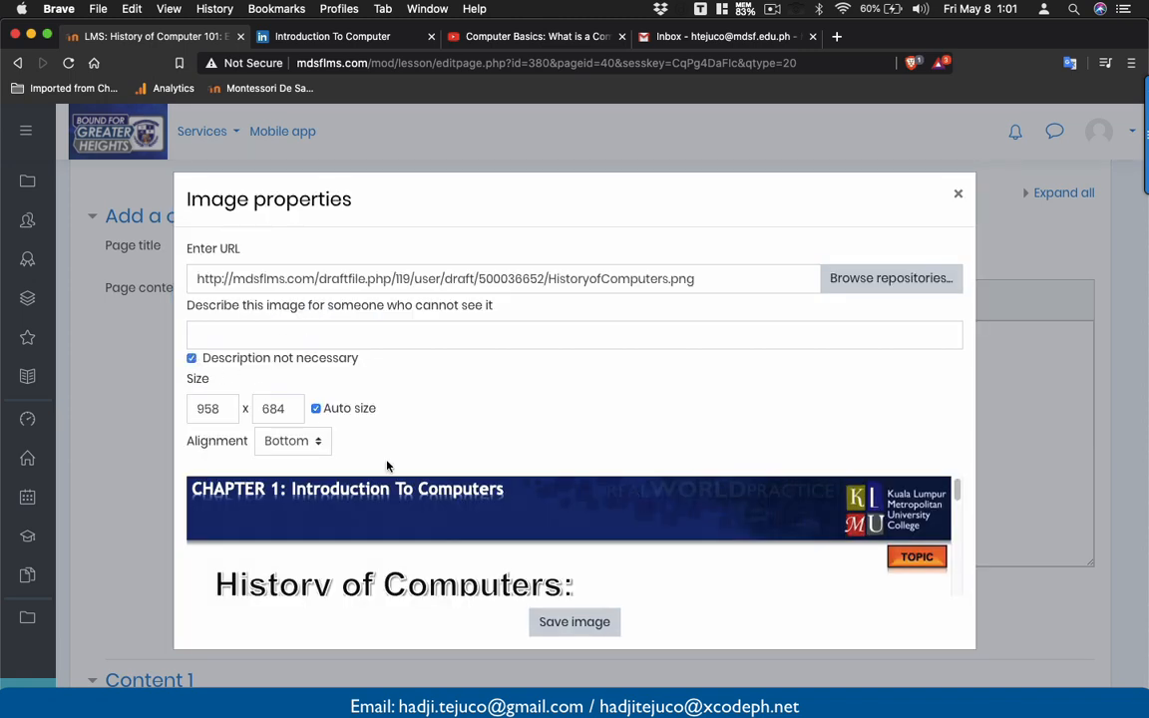
click(574, 622)
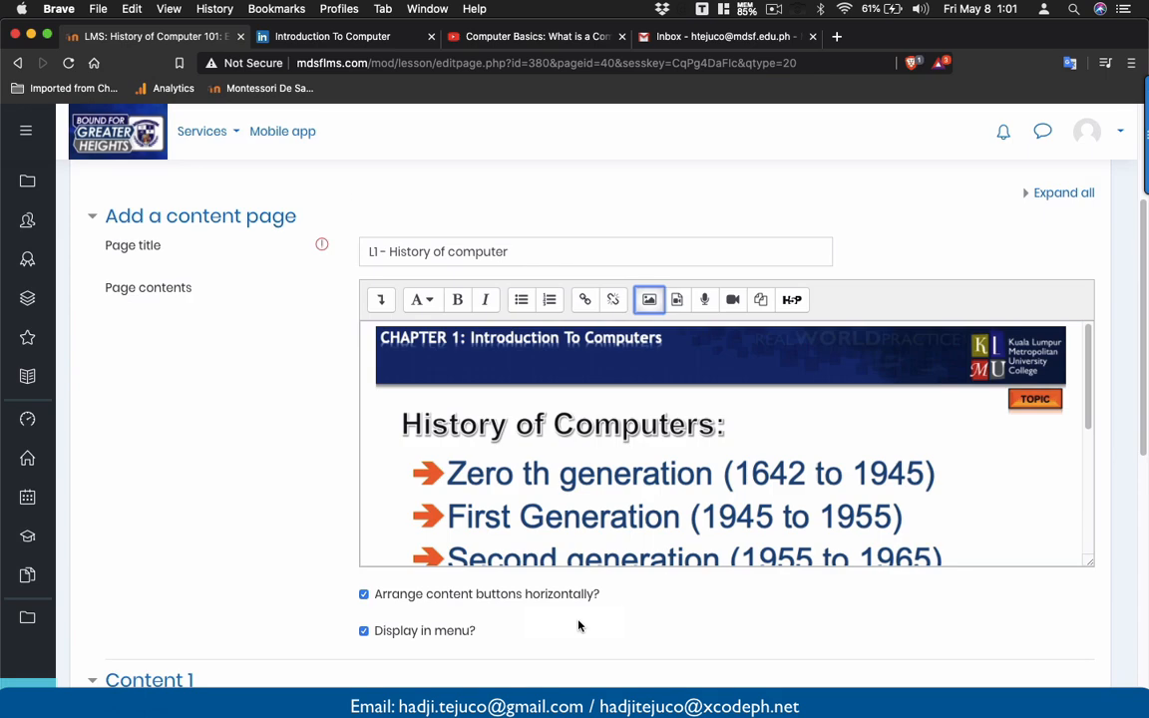
- Start a new line below the History of Computers image in the page contents
scroll(588, 464, down, 4)
scroll(589, 463, down, 2)
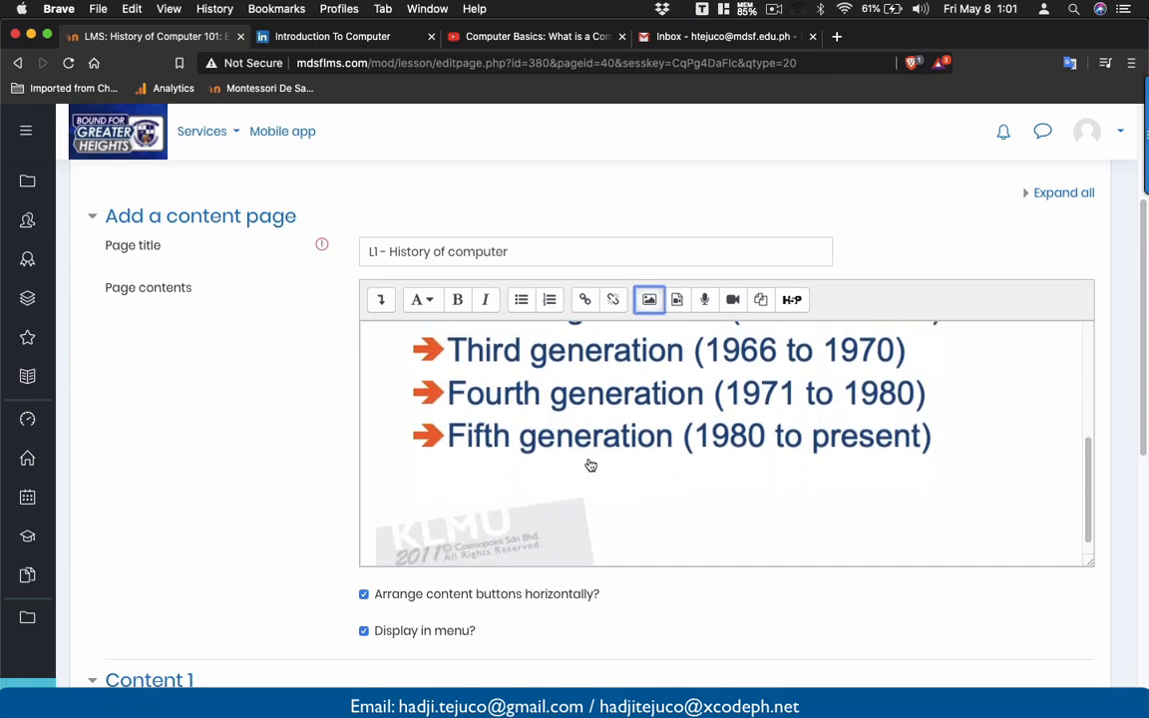
double_click(941, 434)
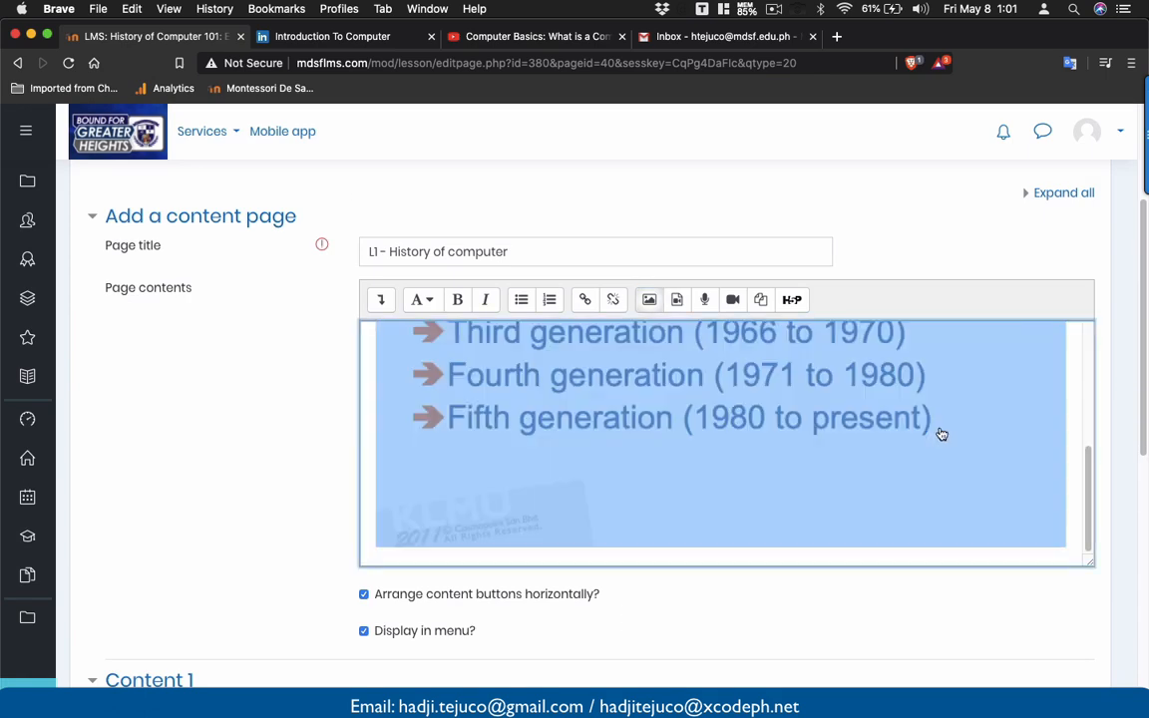
click(1074, 400)
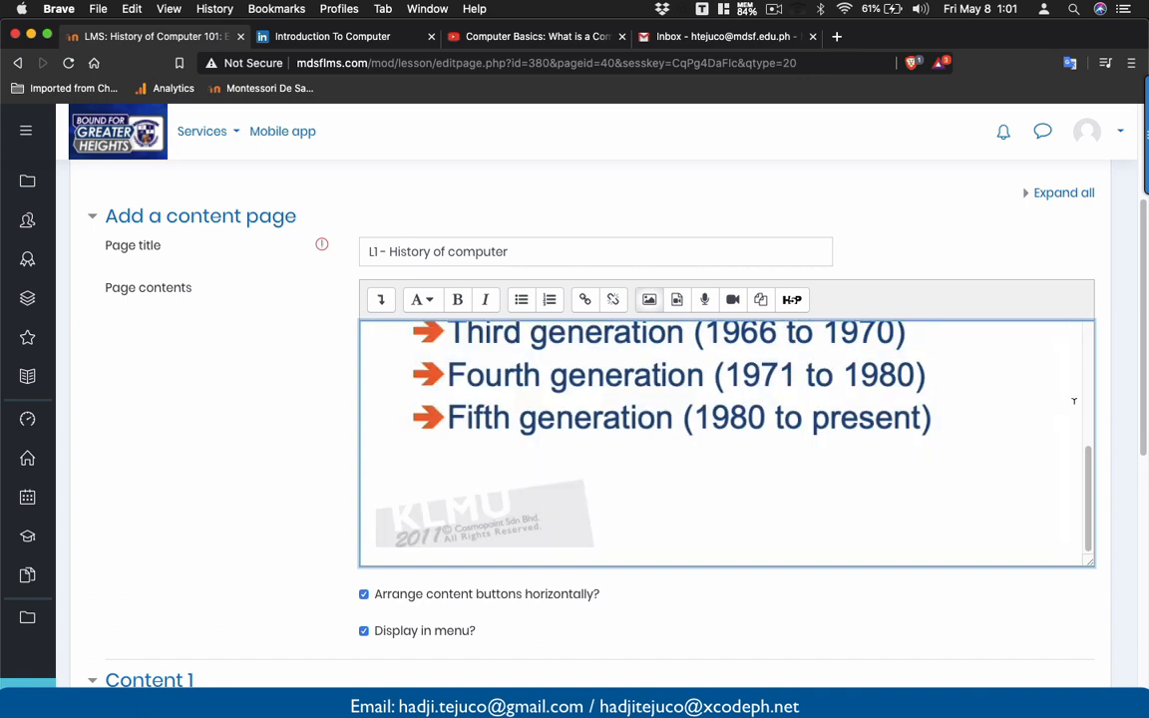
key(Return)
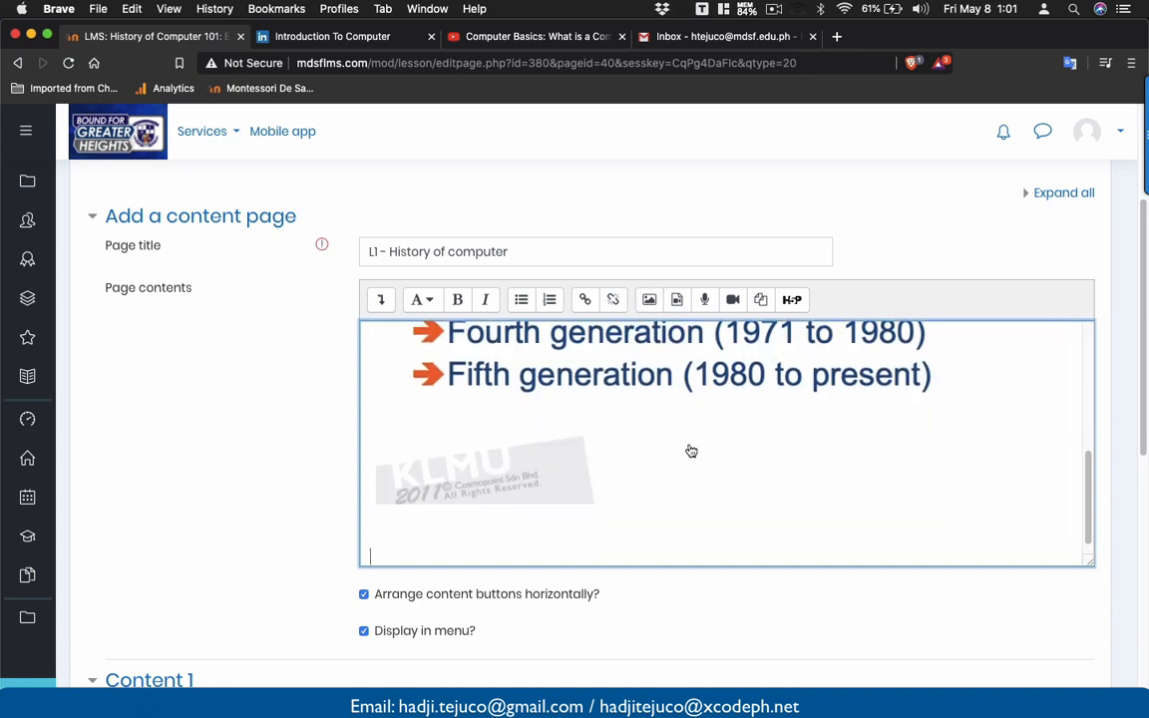
- Upload 0.png on the new line at its automatic size, marking the image description as not necessary
click(649, 300)
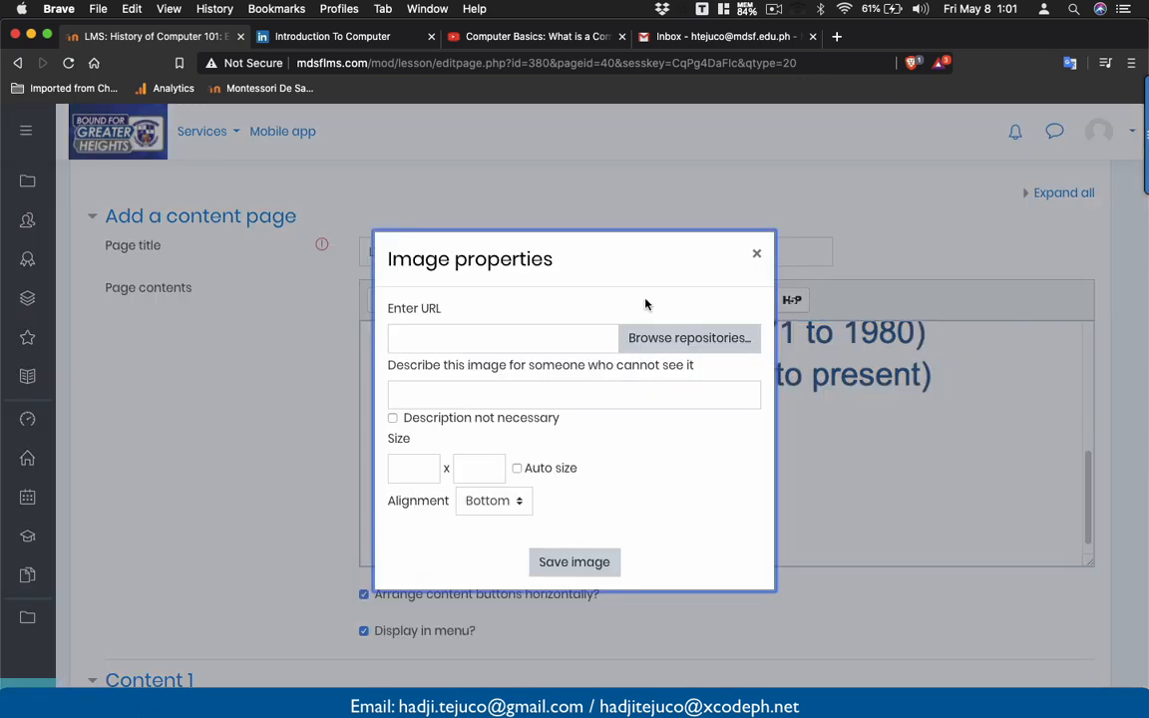
click(687, 344)
click(465, 368)
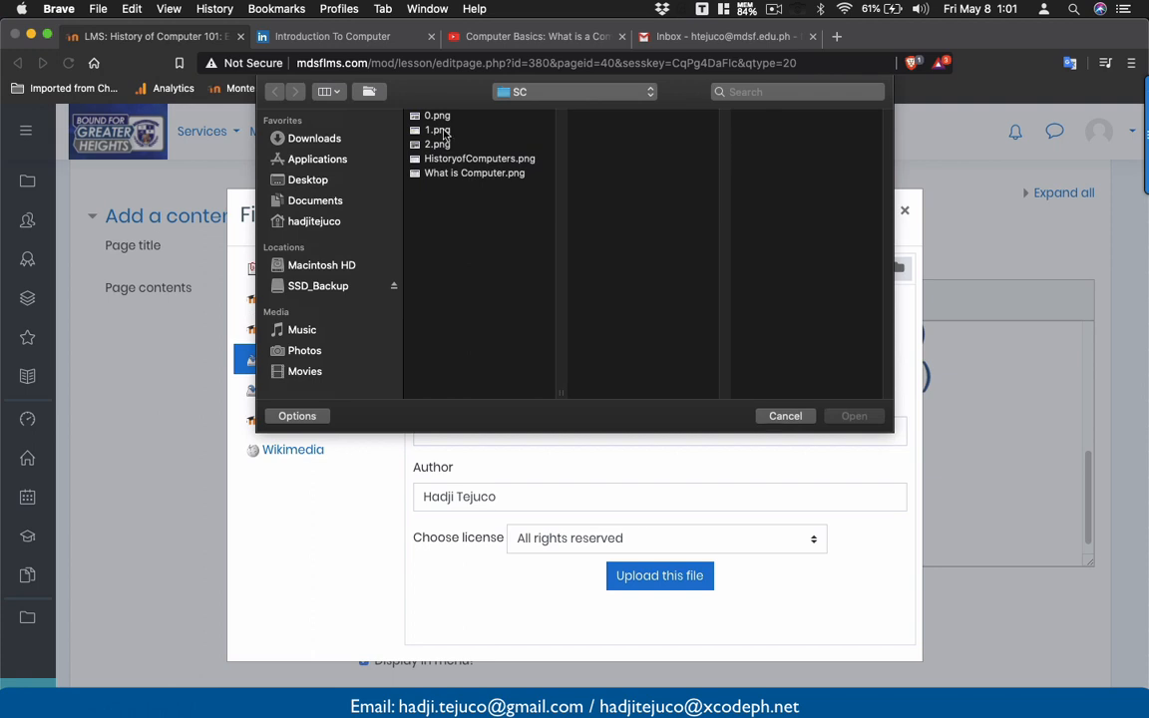
click(410, 116)
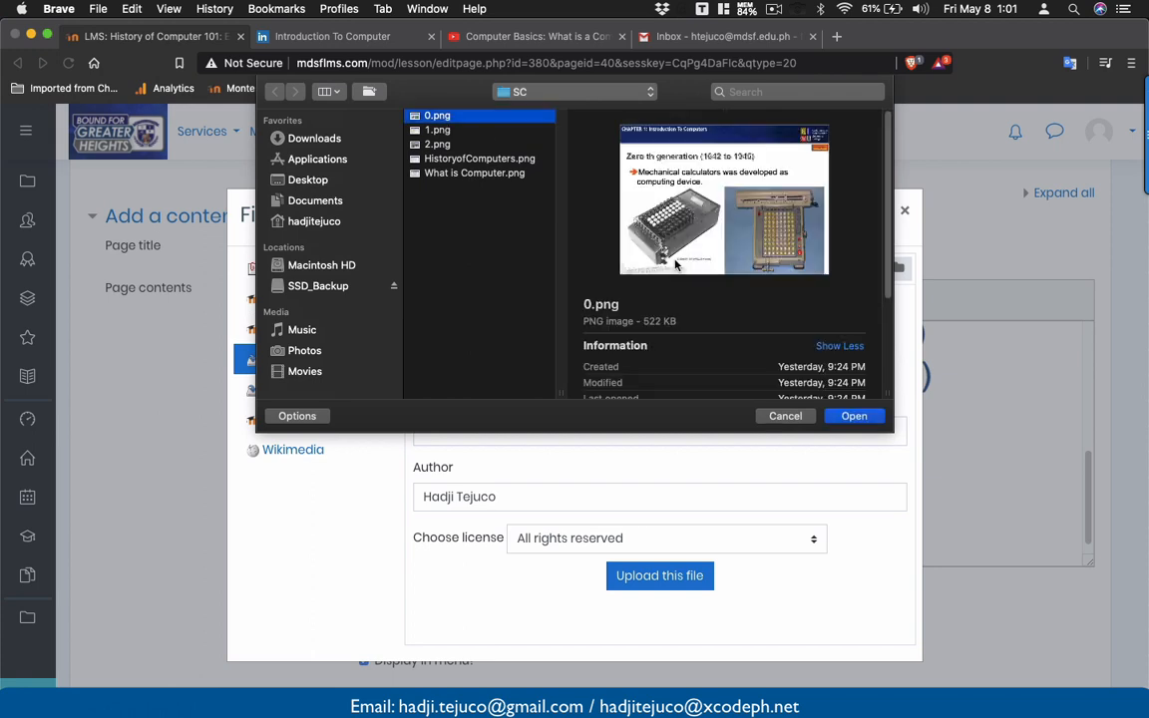
click(852, 417)
click(662, 576)
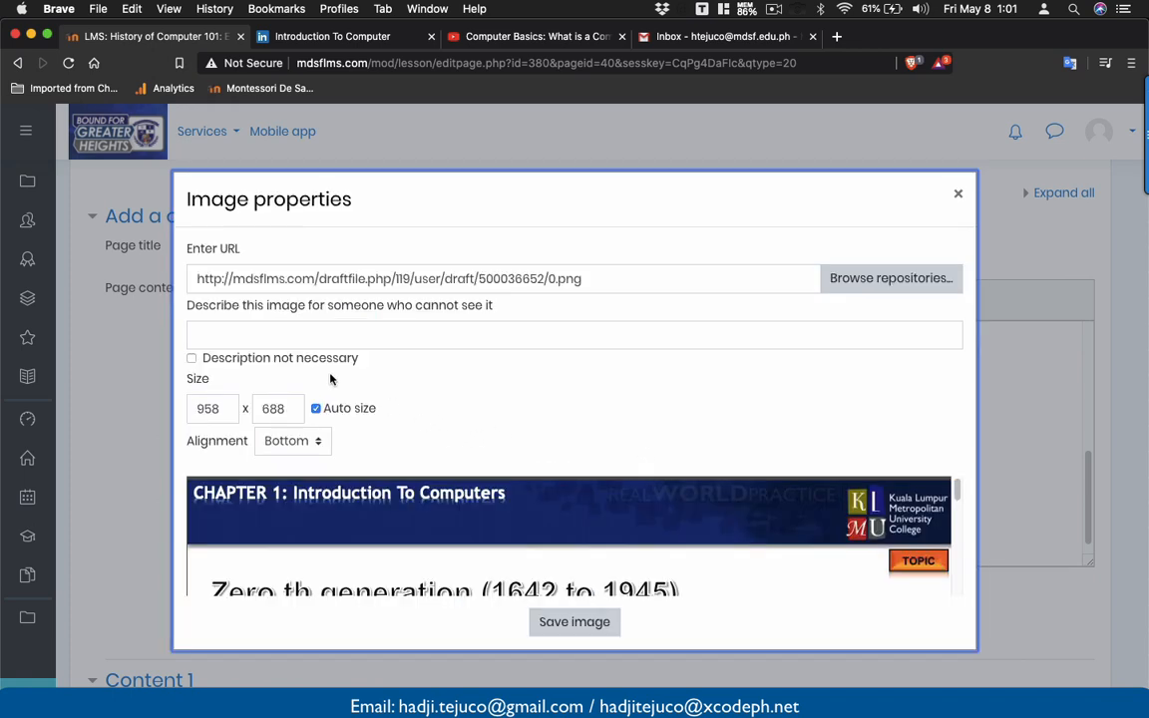
click(321, 361)
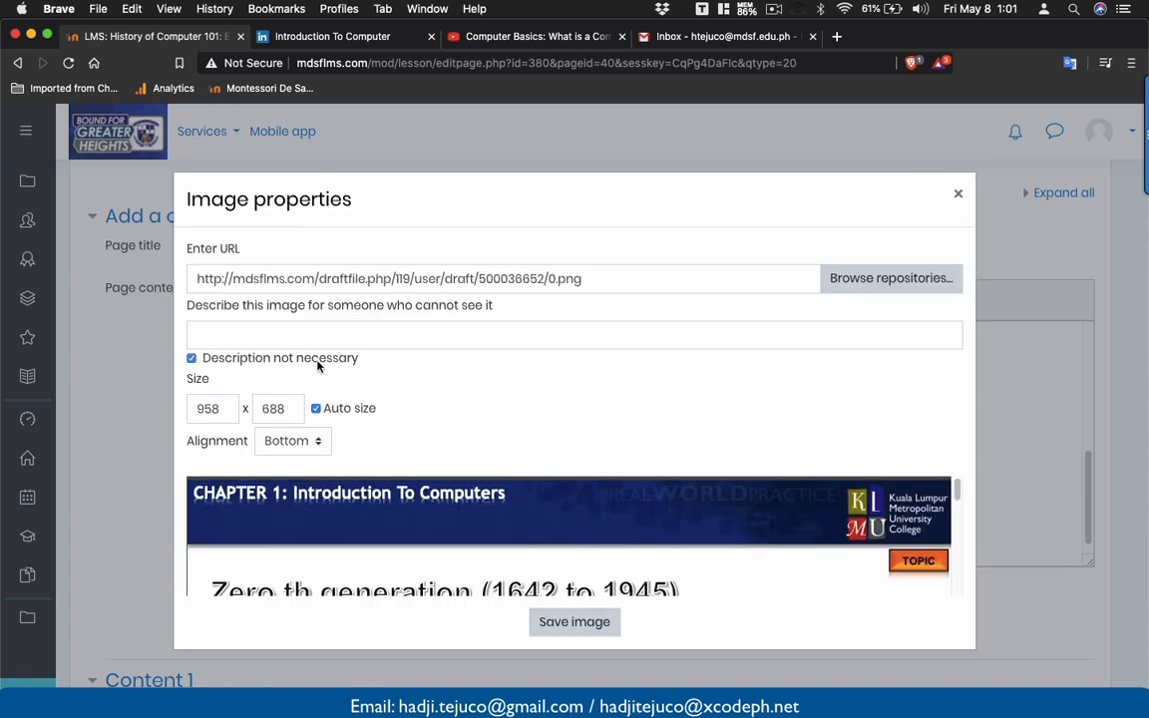
click(574, 622)
- Turn off the display of the L1 - History of computer page in the menu
scroll(636, 485, down, 5)
scroll(637, 486, down, 5)
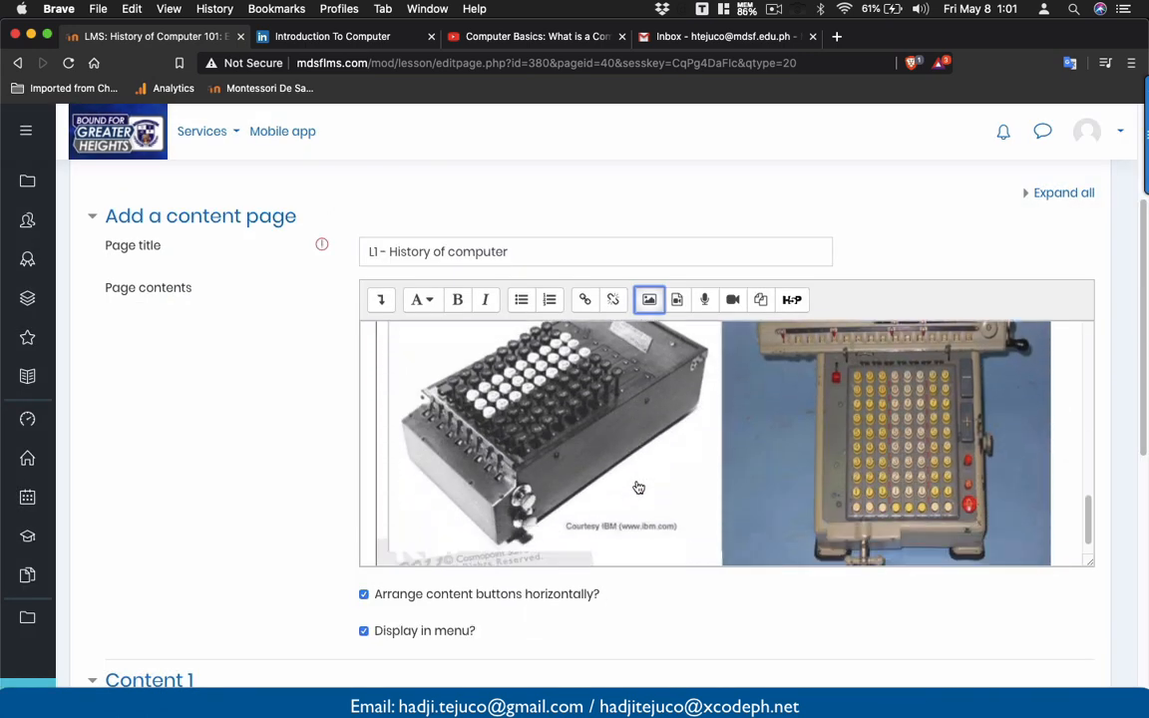
scroll(638, 623, down, 3)
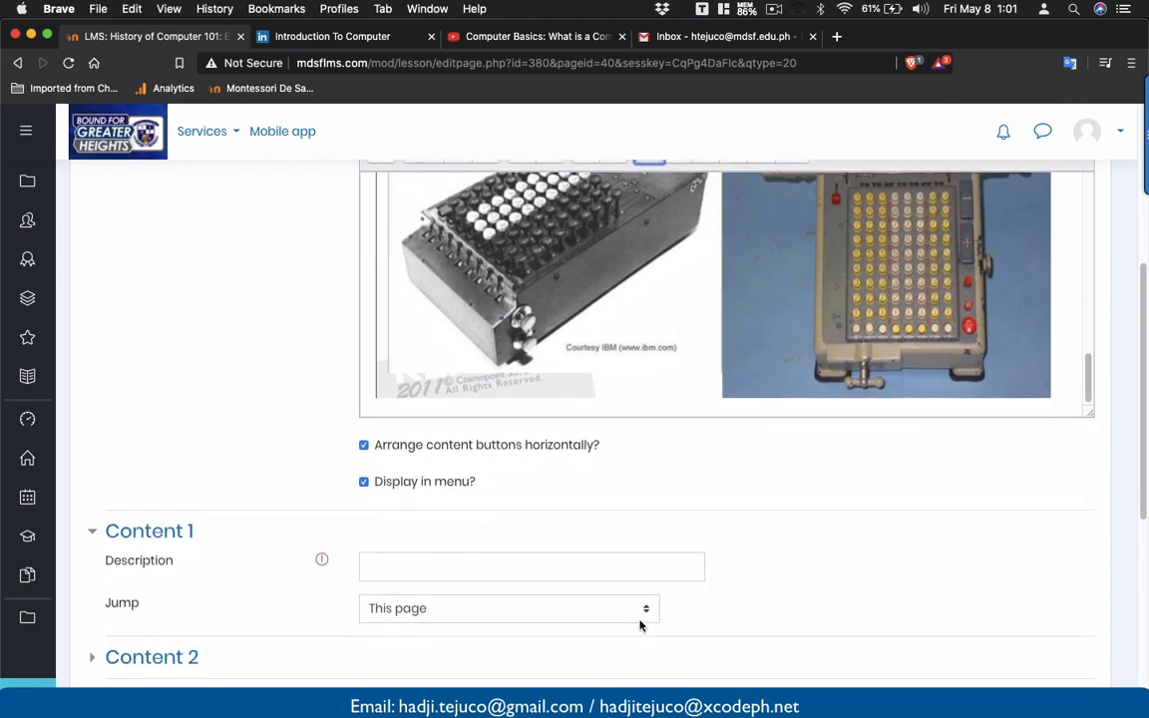
click(364, 482)
- Switch to PowerPoint and copy "(History of computer) Knowledge Check 3" from the outline's L2 row
scroll(444, 494, down, 2)
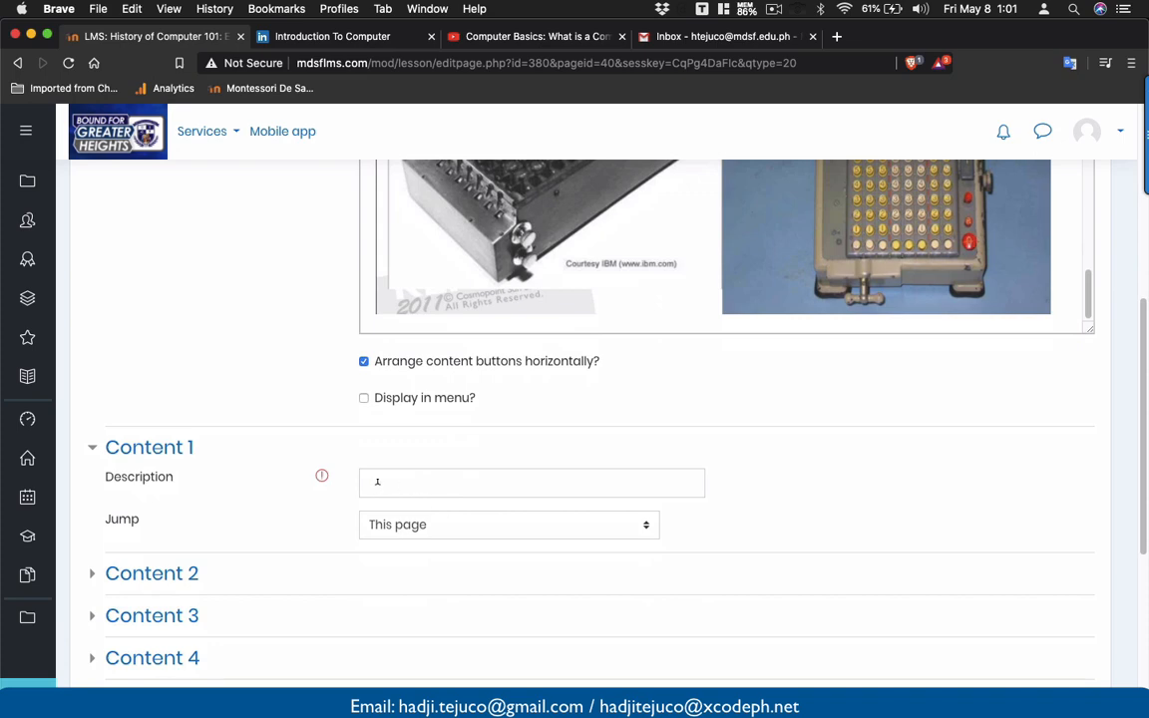
key(super+Tab)
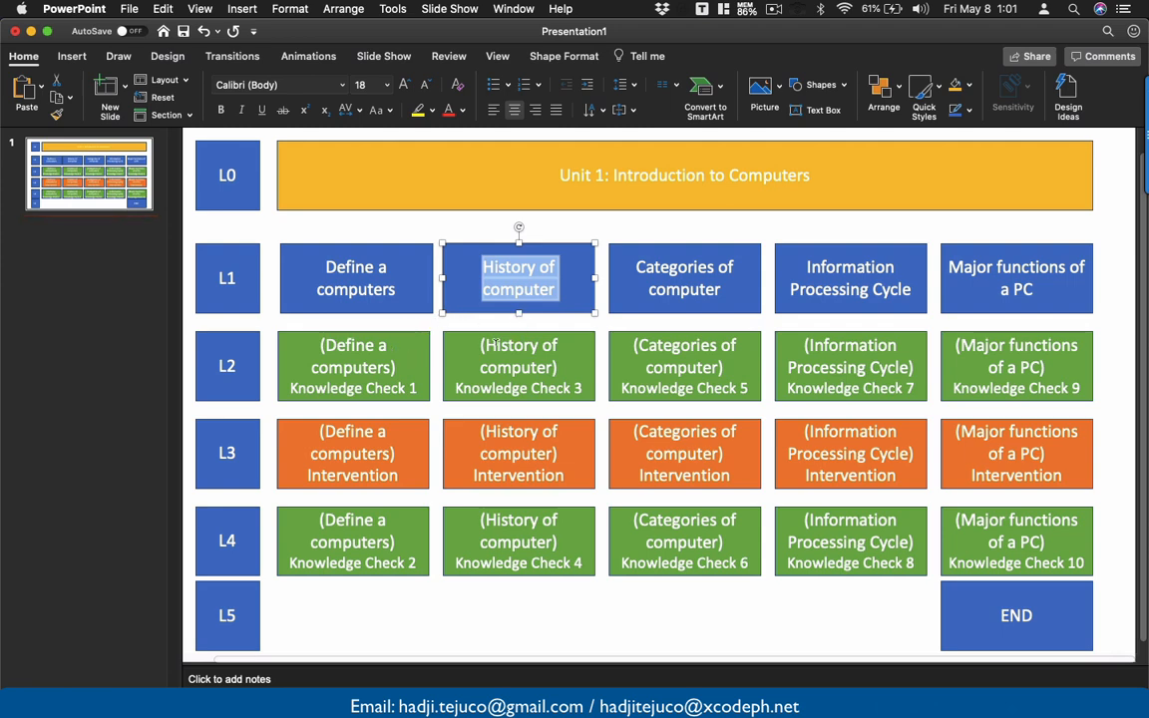
drag(479, 344, 584, 390)
key(super+c)
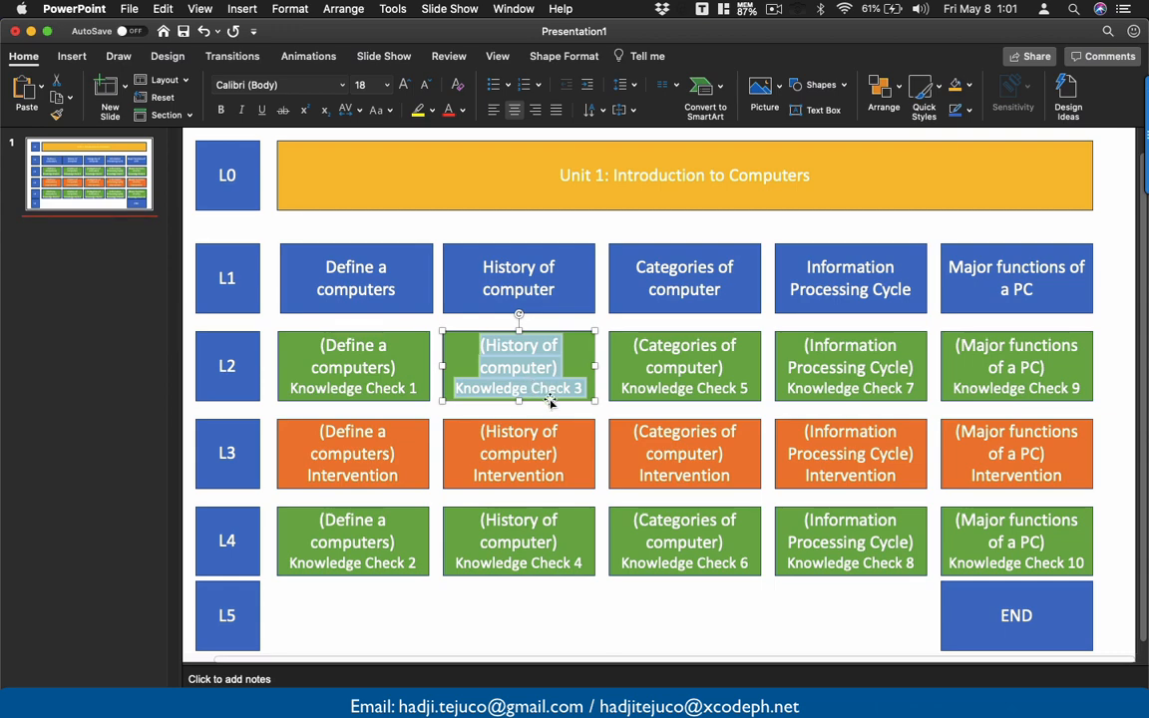
- Switch to Brave, describe Content 1 of the new lesson page as "L2 - (History of computer) Knowledge Check 3", and save the page
key(super+Tab)
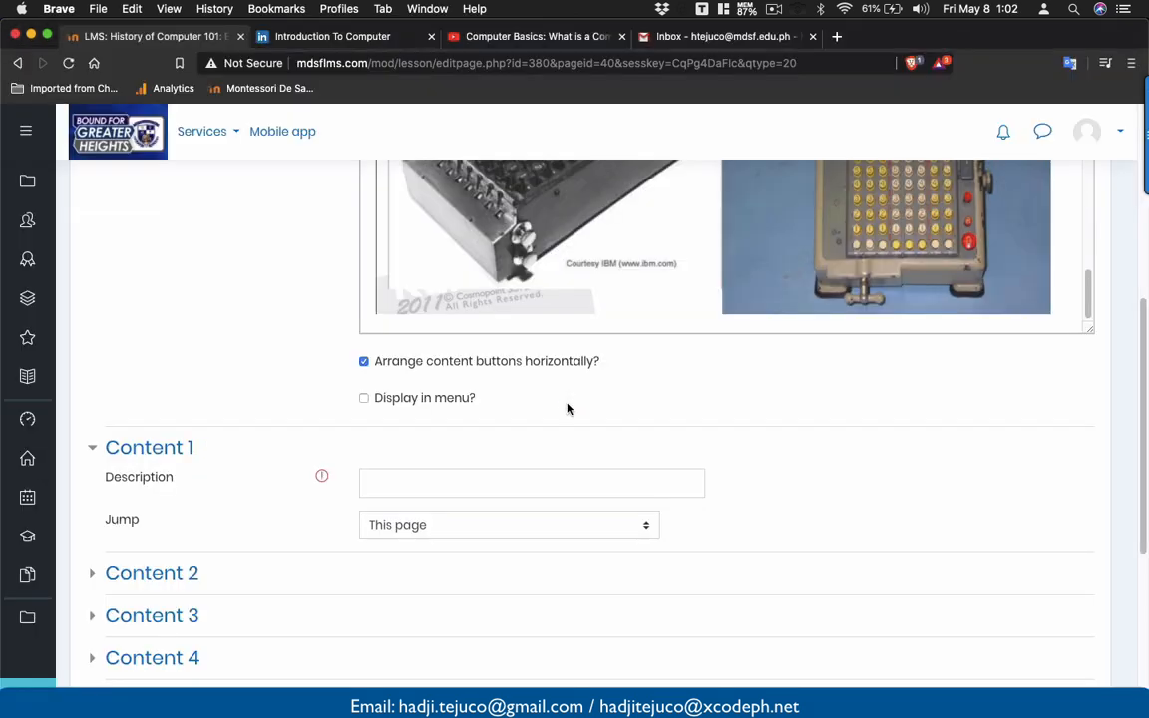
click(472, 481)
key(super+Tab)
key(super+Tab)
text(L2 -)
key(super+v)
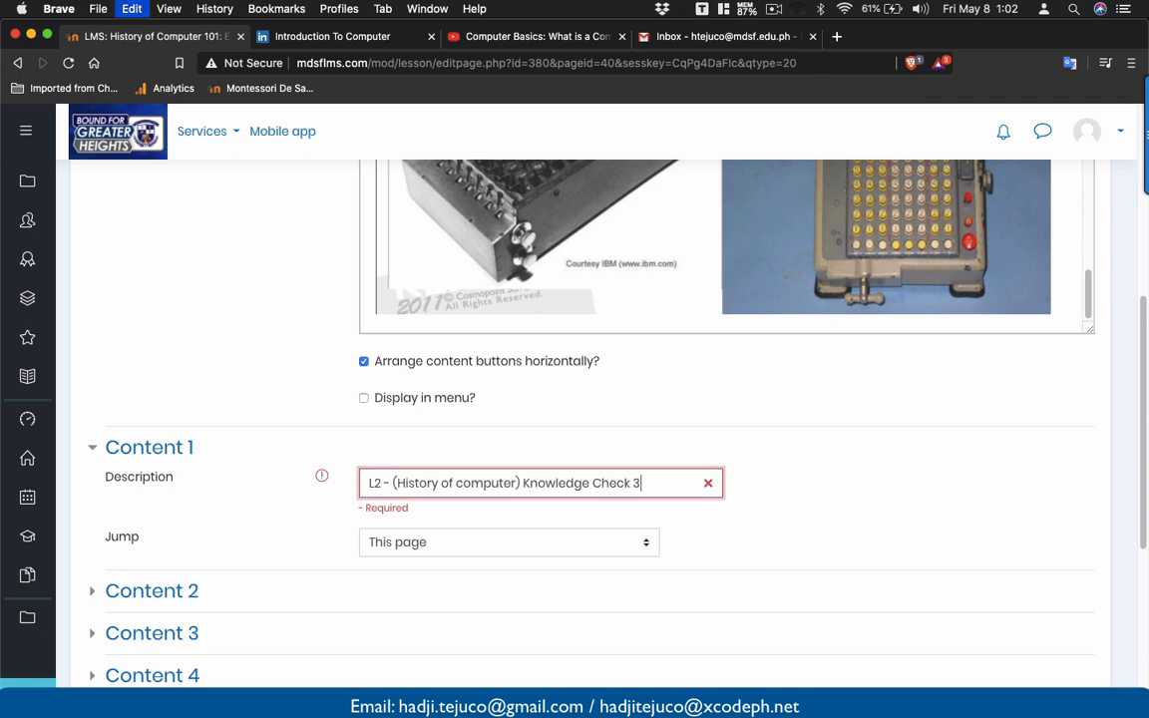
scroll(445, 543, down, 3)
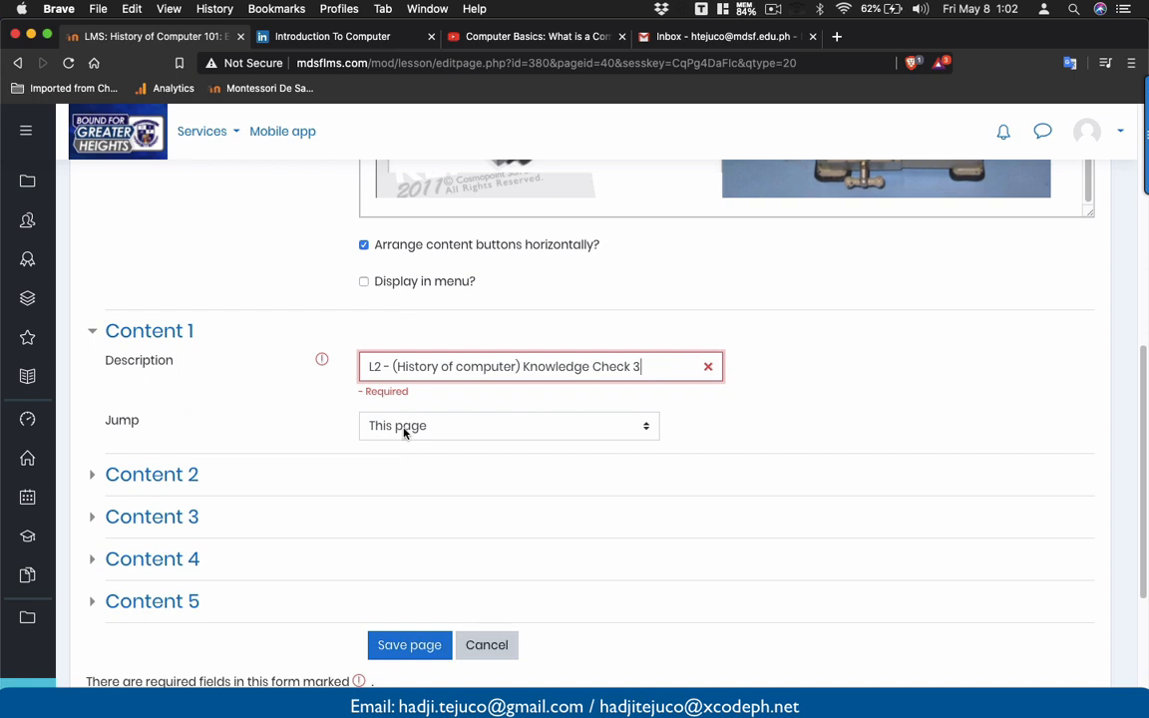
click(399, 644)
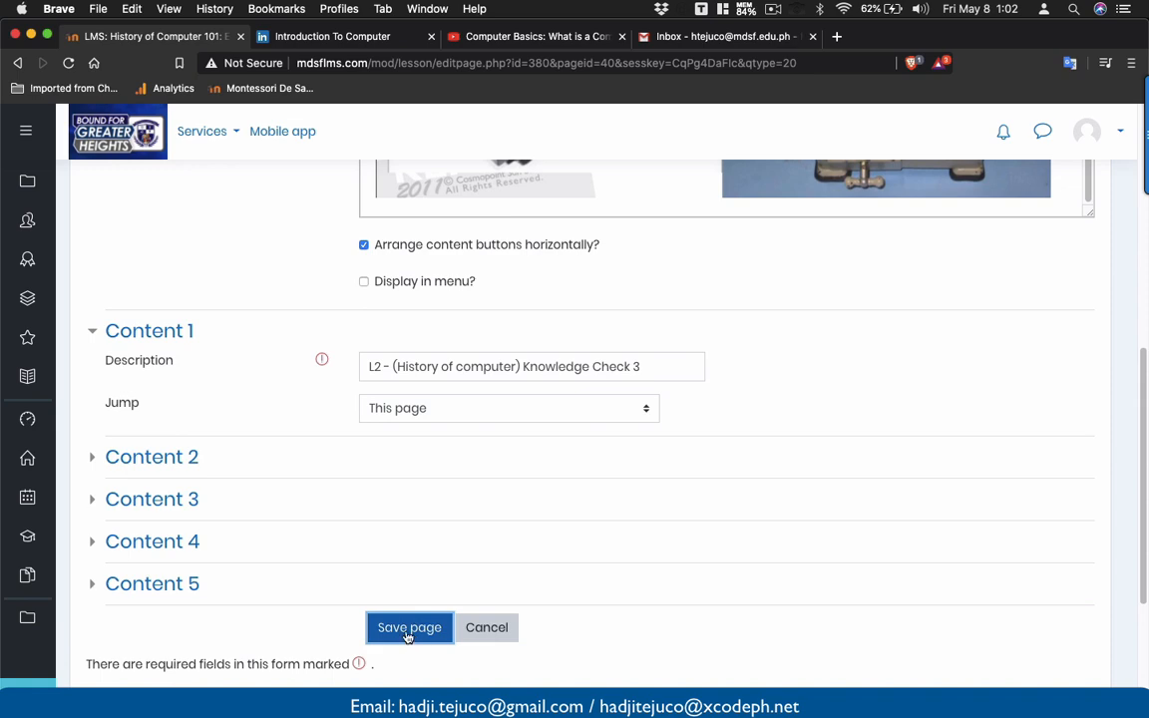
click(407, 630)
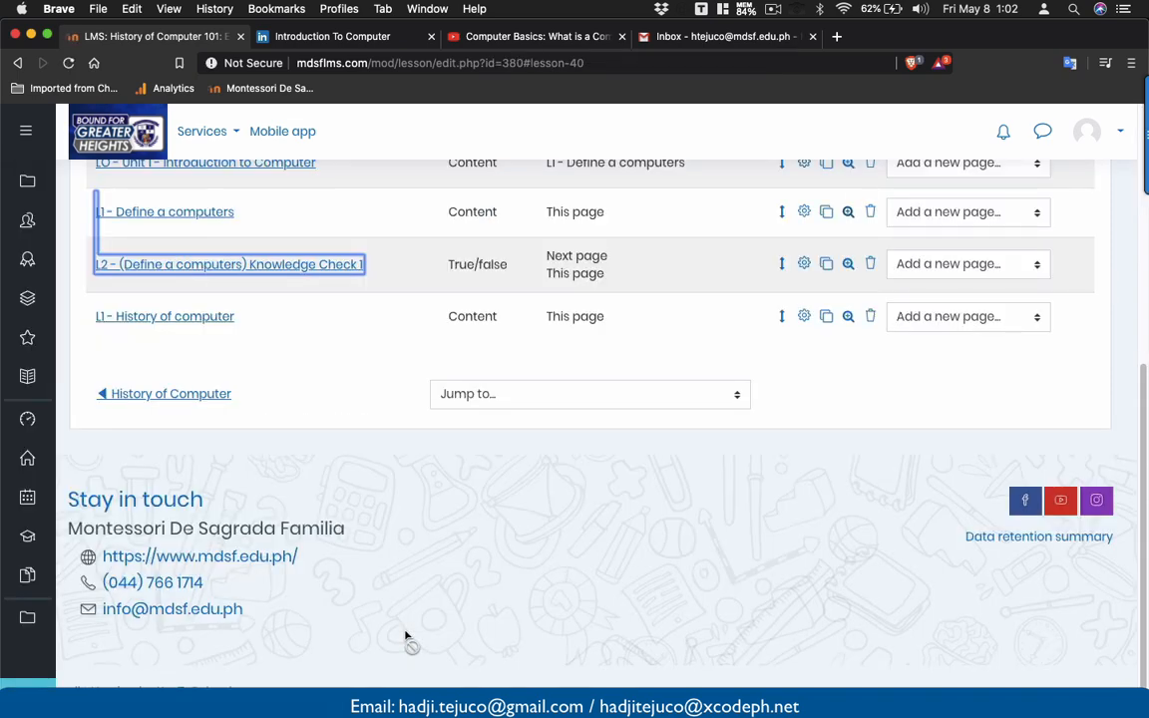
- Open the "L2 - (Define a computers) Knowledge Check 1" question page for editing
scroll(300, 310, up, 1)
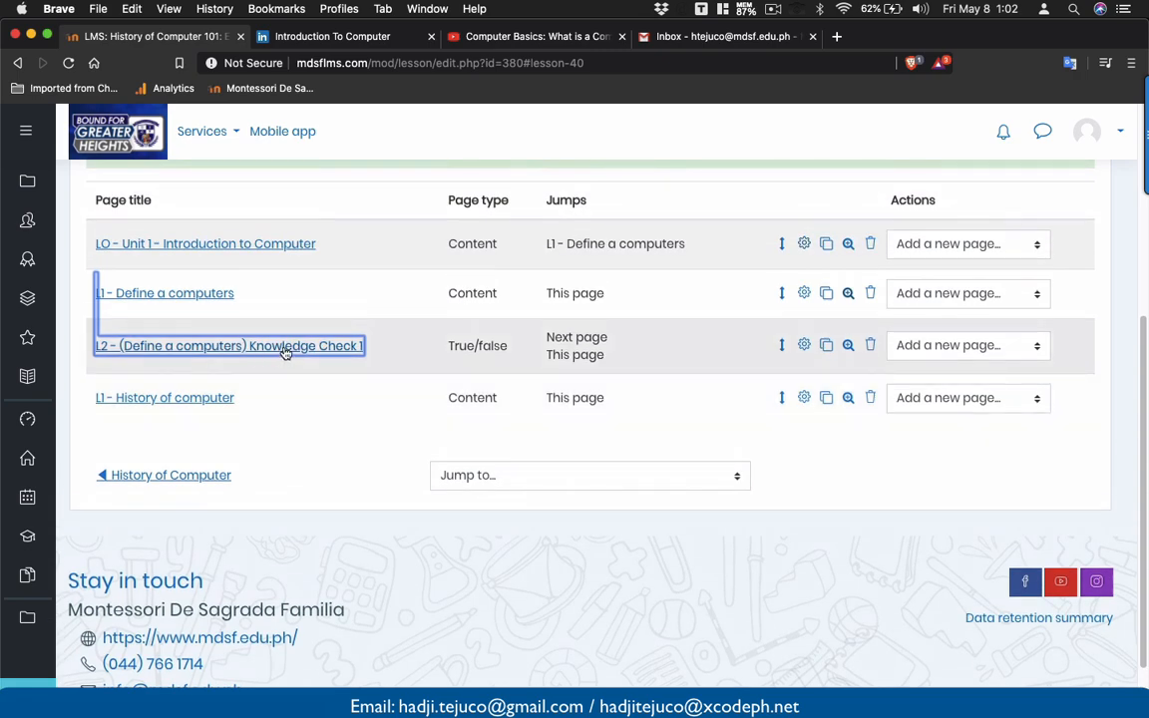
click(285, 349)
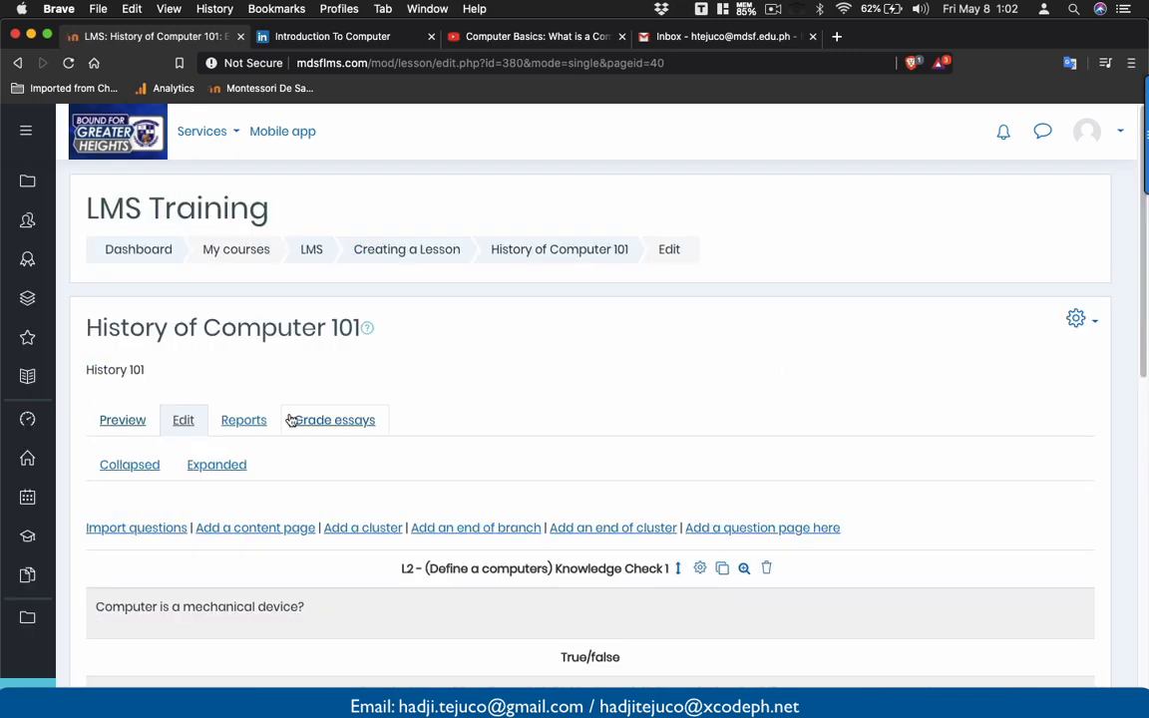
scroll(290, 419, down, 5)
click(702, 289)
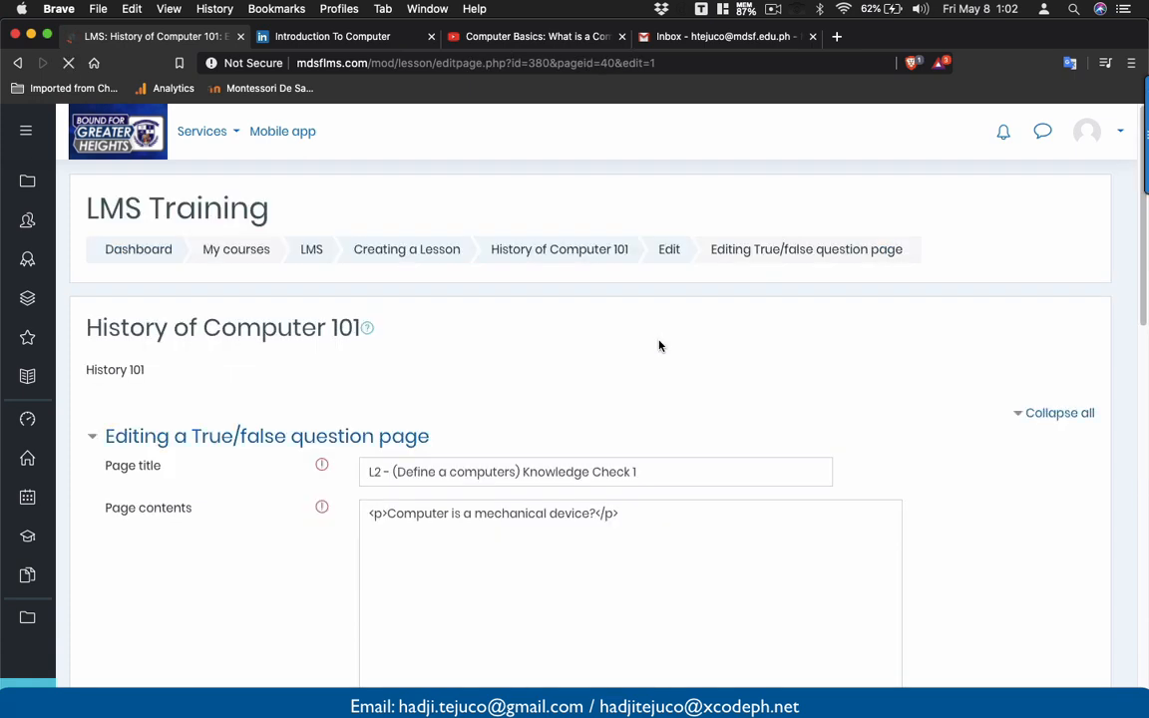
- Set the question's correct answer jump to "L1 - History of computer" and save the page
scroll(486, 399, down, 10)
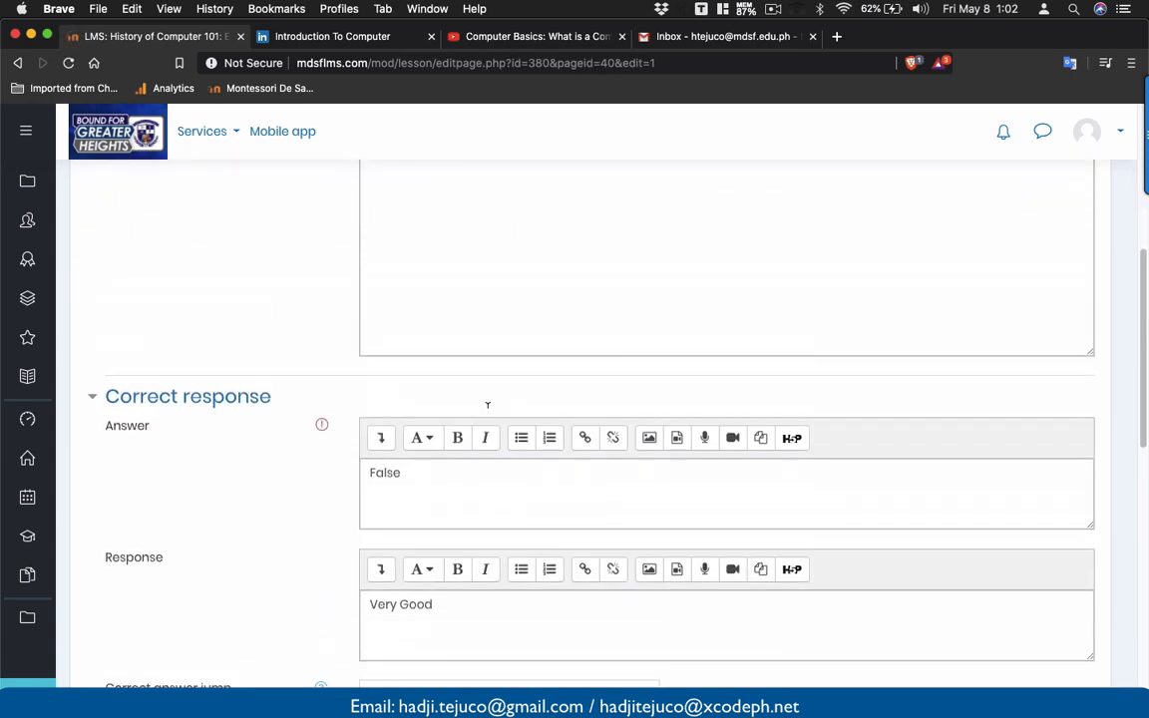
scroll(488, 404, down, 6)
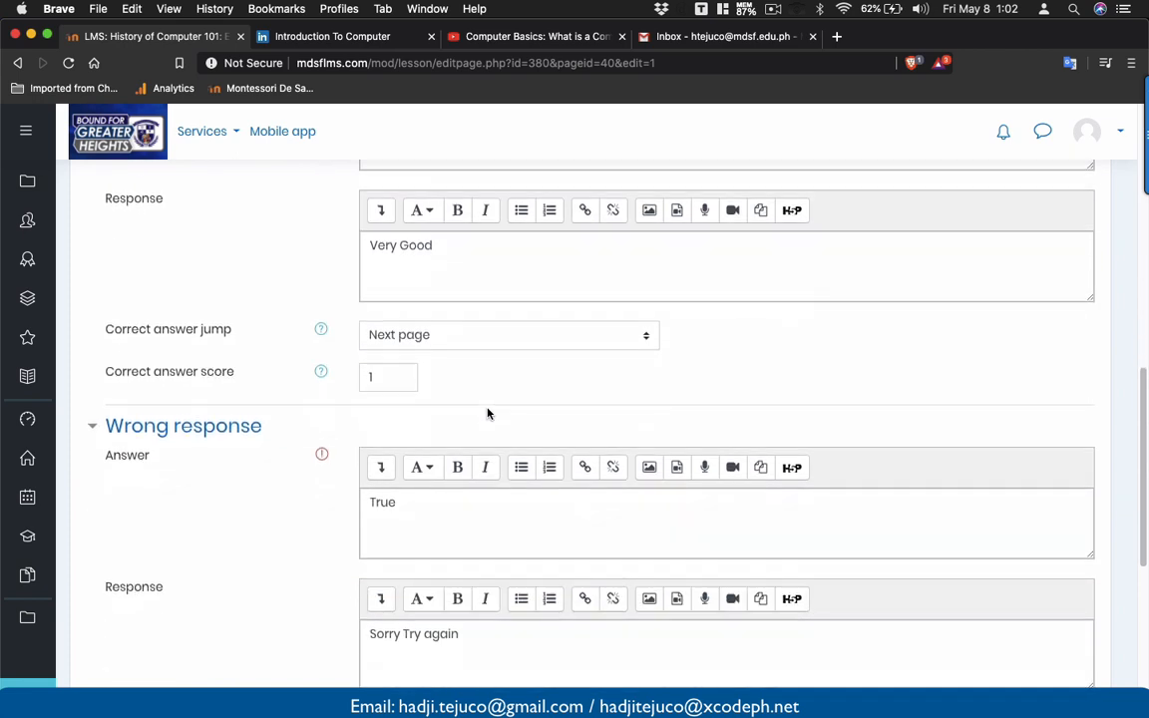
scroll(487, 413, up, 2)
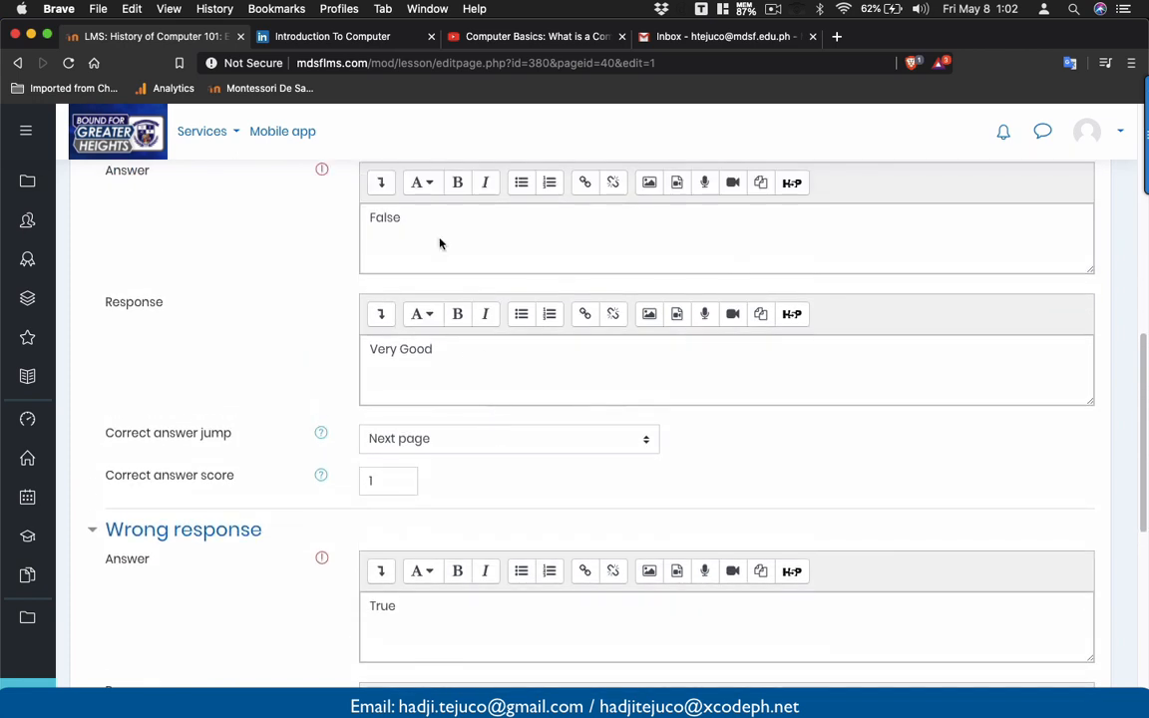
click(431, 441)
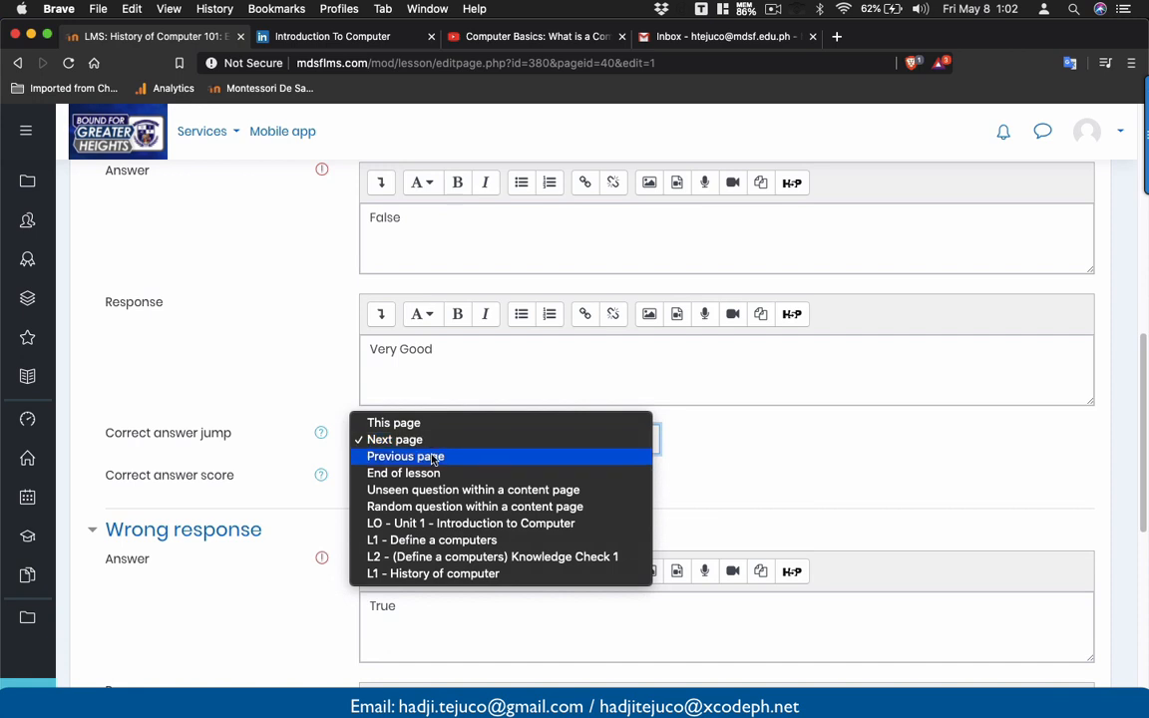
click(426, 575)
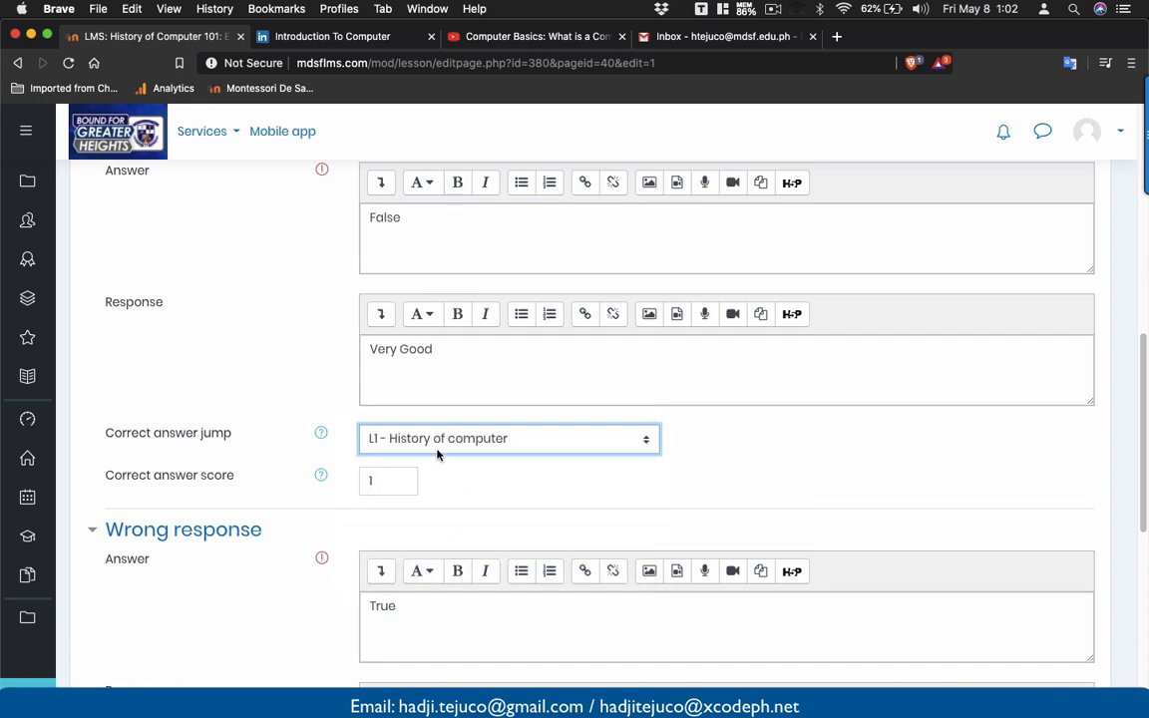
scroll(446, 457, down, 5)
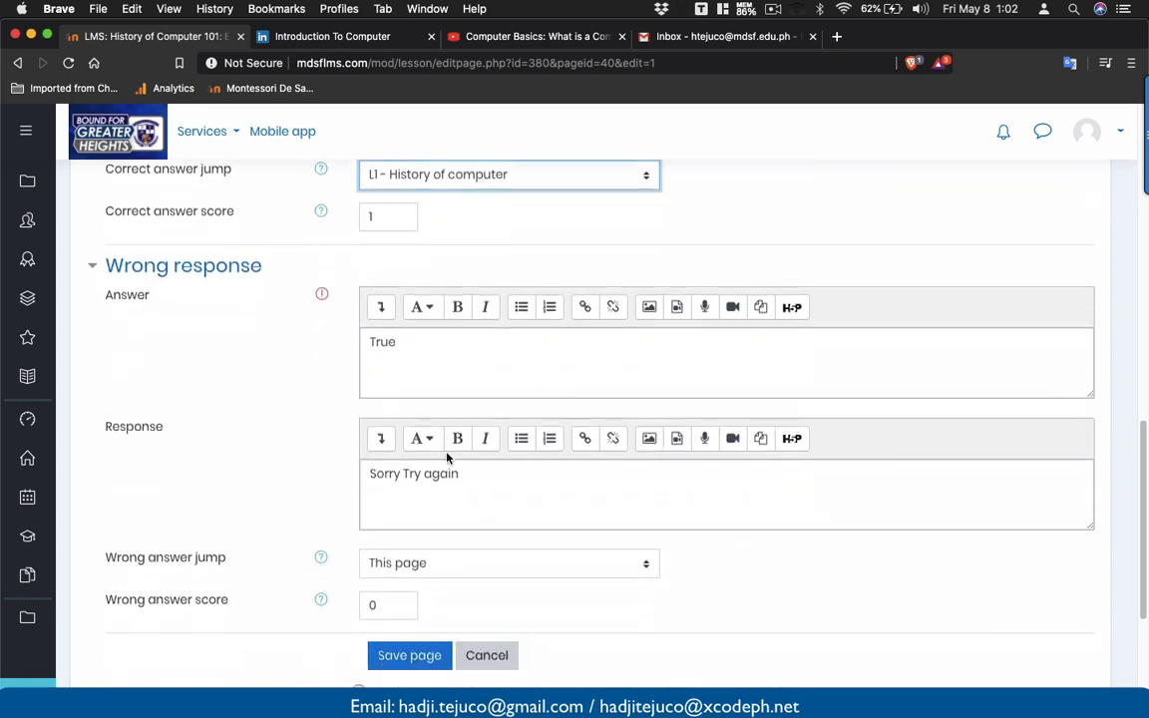
click(414, 537)
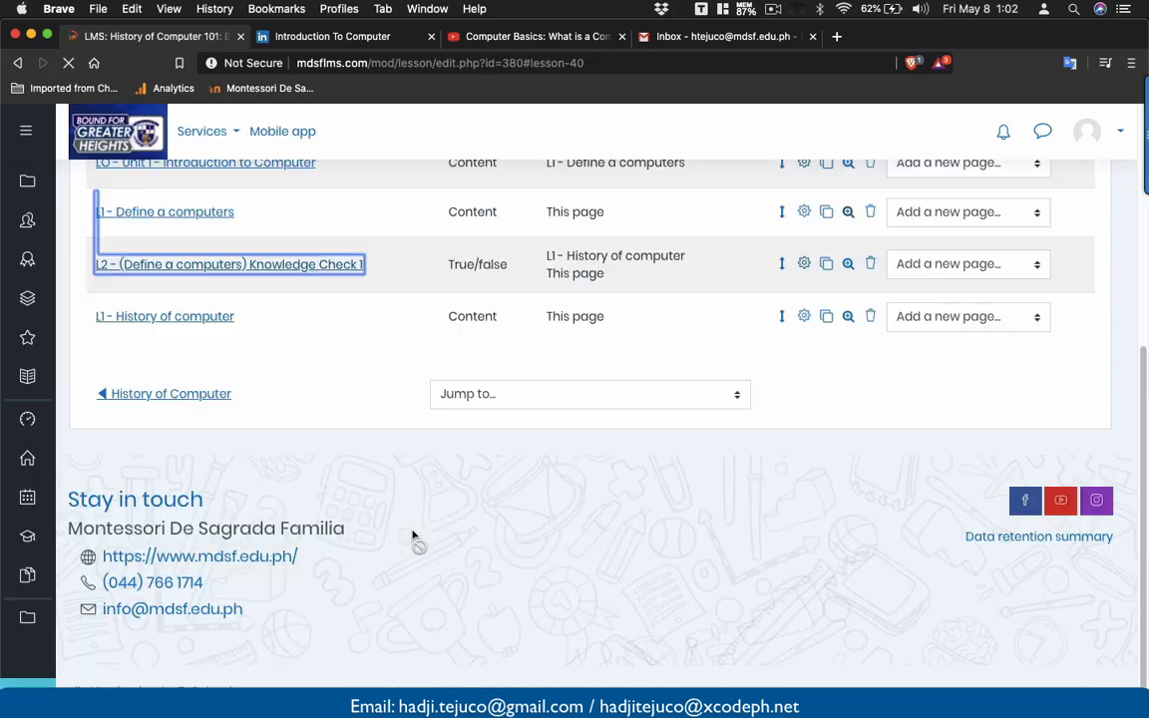
- Switch to PowerPoint and copy the full text of the "(Define a computers) Intervention" box in row L3
scroll(413, 536, up, 2)
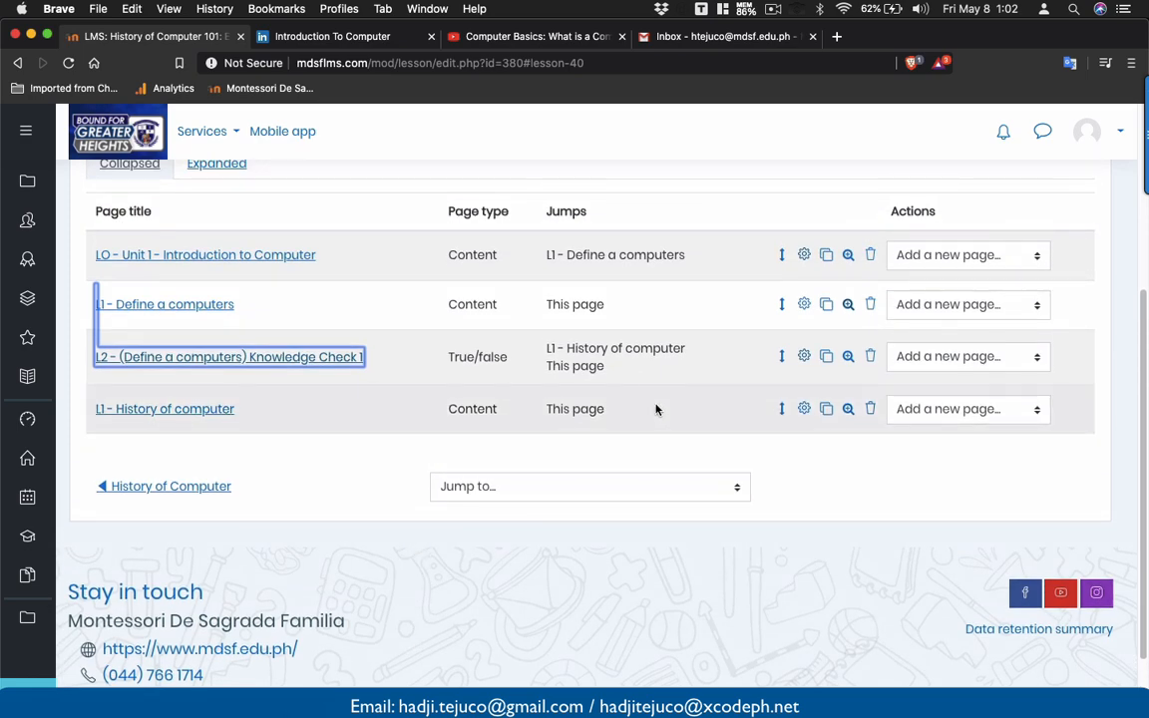
click(918, 409)
key(super+Tab)
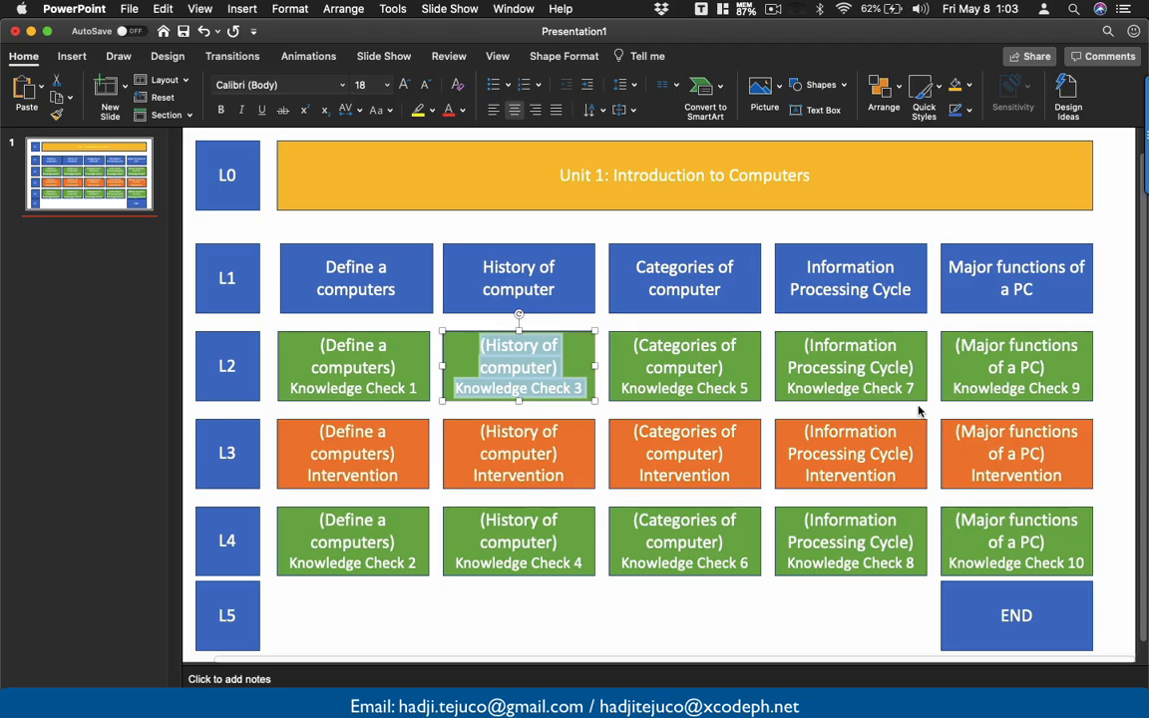
click(387, 476)
mouse_move(399, 480)
mouse_down()
mouse_move(328, 437)
mouse_move(388, 461)
mouse_up()
key(super+z)
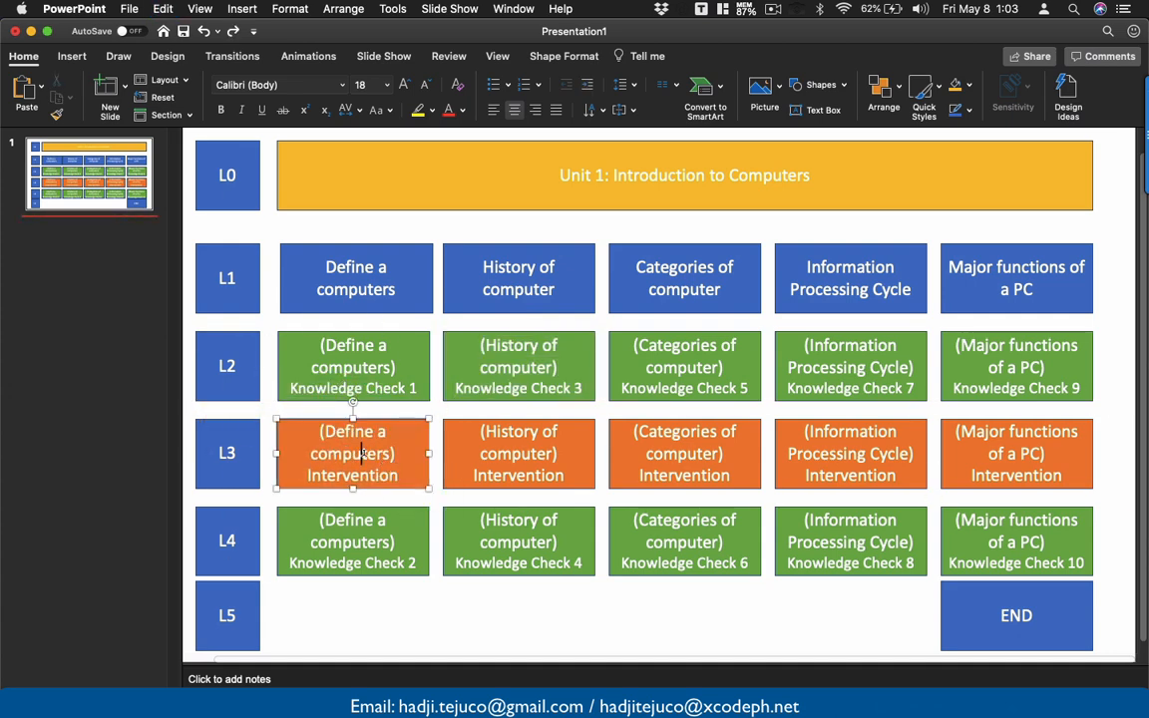
triple_click(364, 454)
double_click(385, 475)
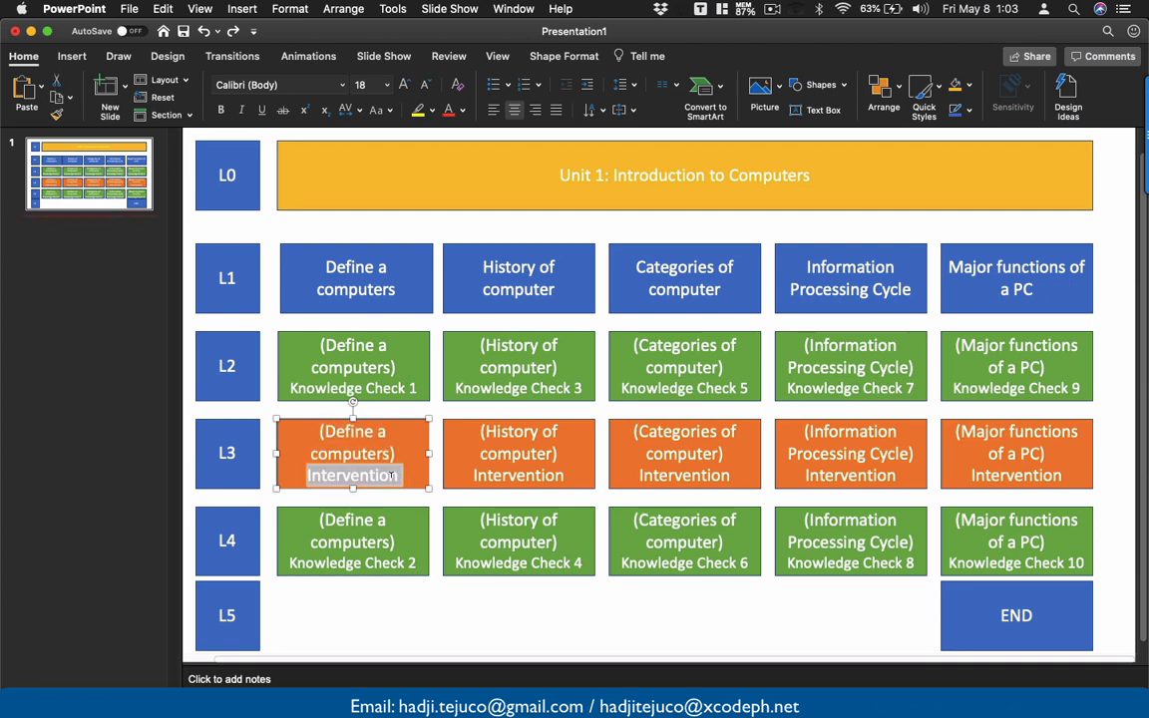
click(386, 474)
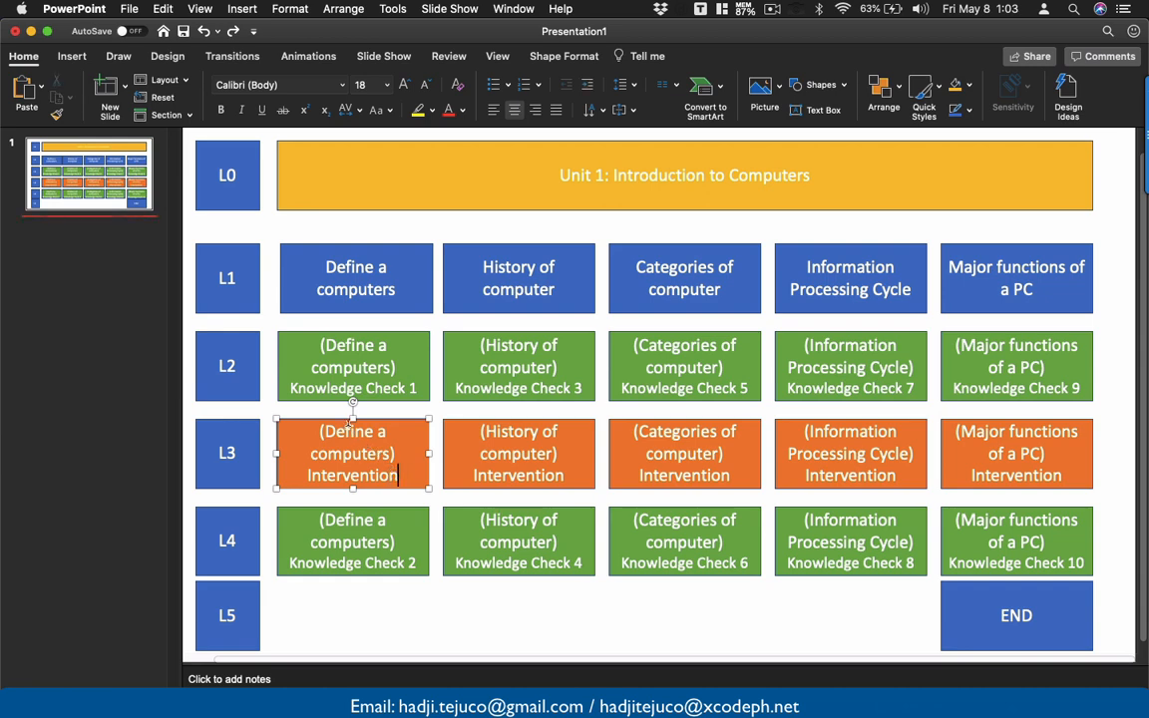
drag(400, 477, 364, 420)
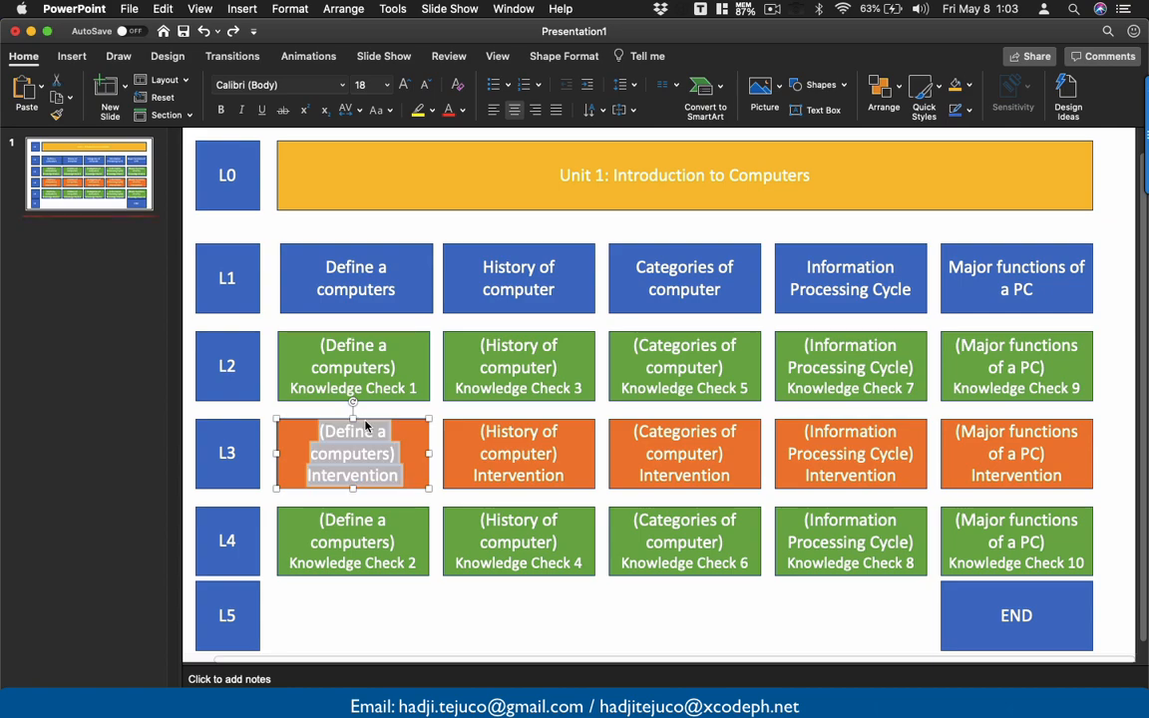
- Back in Brave, add a content page after "L1 - History of computer" and title it "L3 - (Define a computers) Intervention"
key(super+Tab)
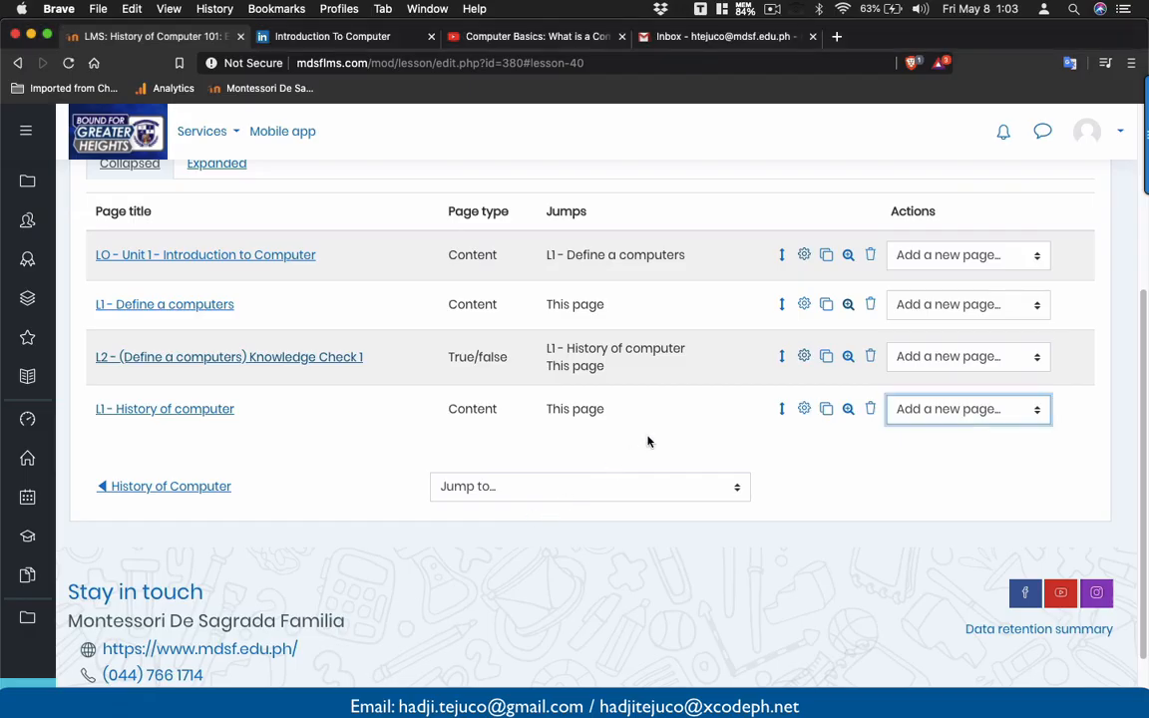
click(914, 409)
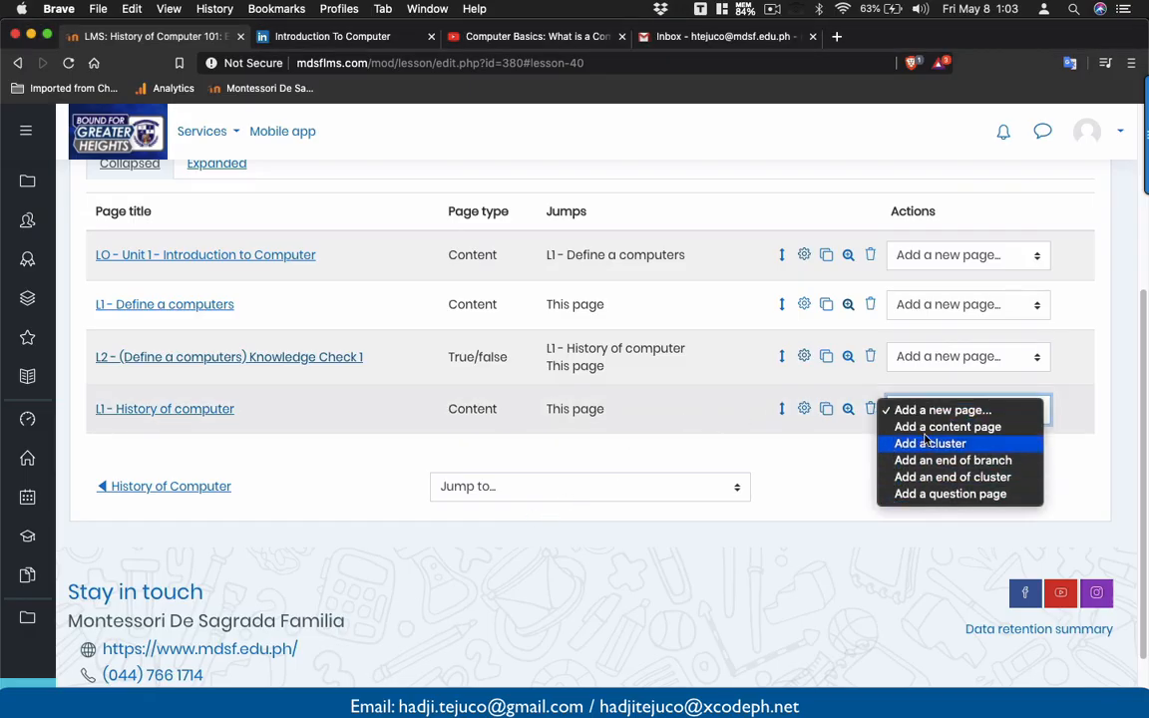
click(907, 427)
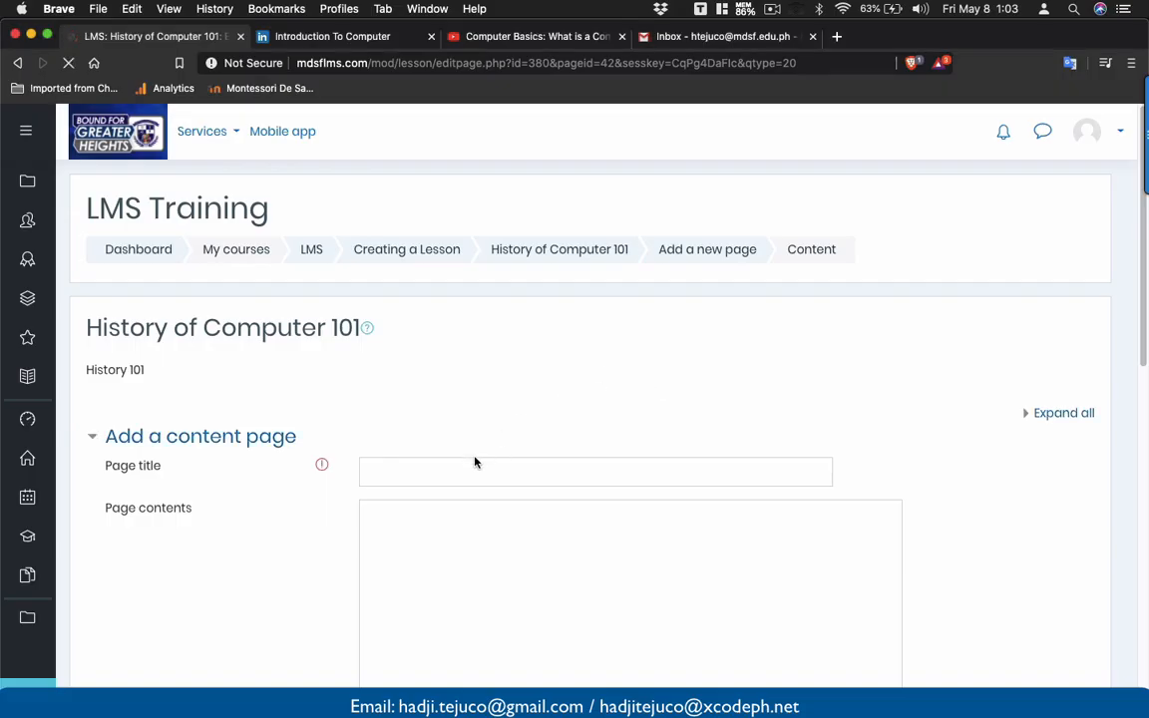
click(459, 468)
text(L)
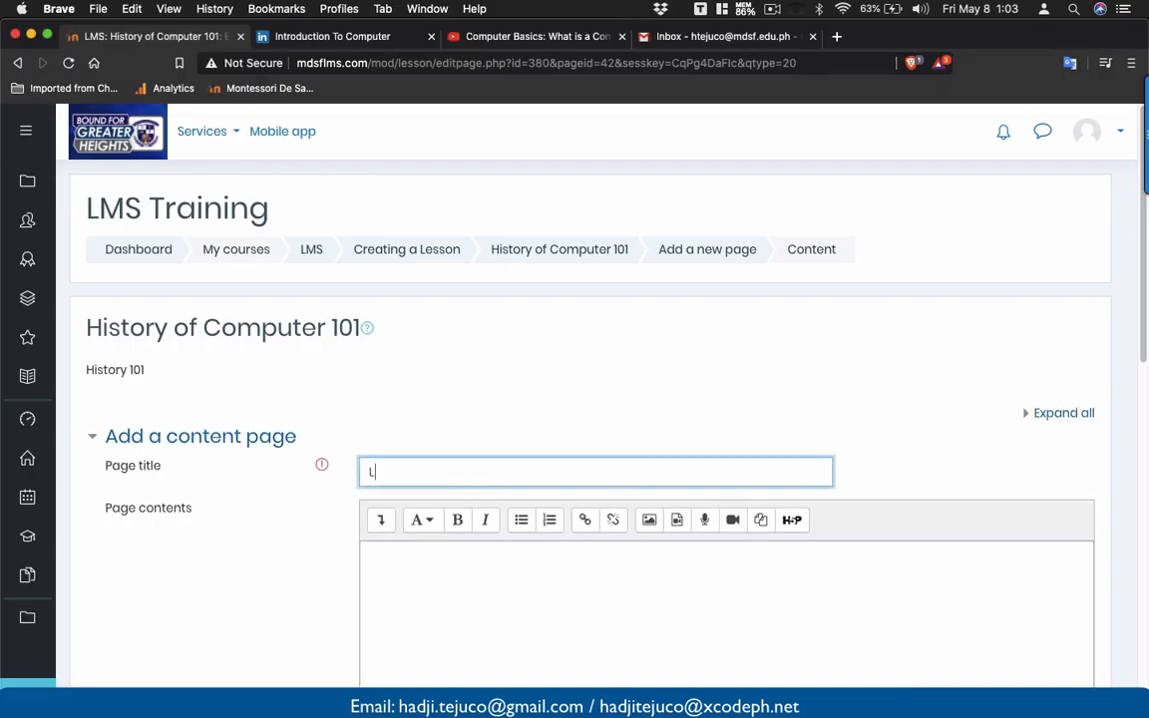
text(3 - (Define a computers) Intervention)
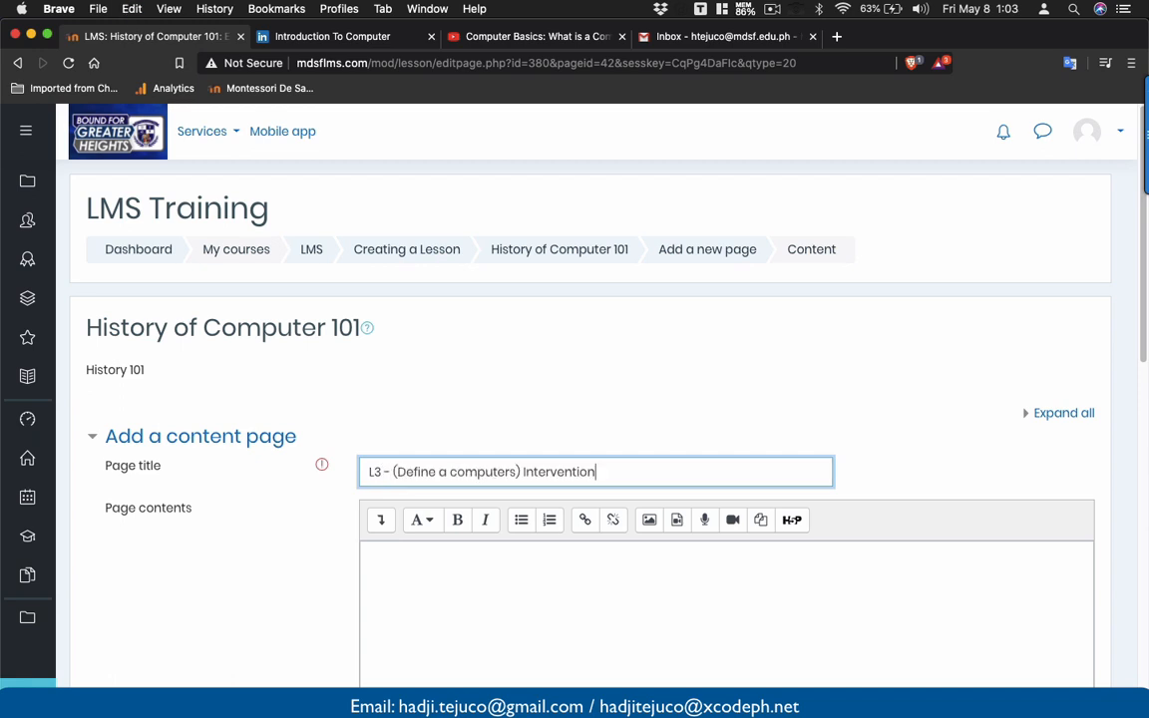
- Copy the embed code of the open YouTube video "Computer Basics: What is a Computer?" and return to the new content page's form
scroll(499, 488, down, 3)
click(528, 398)
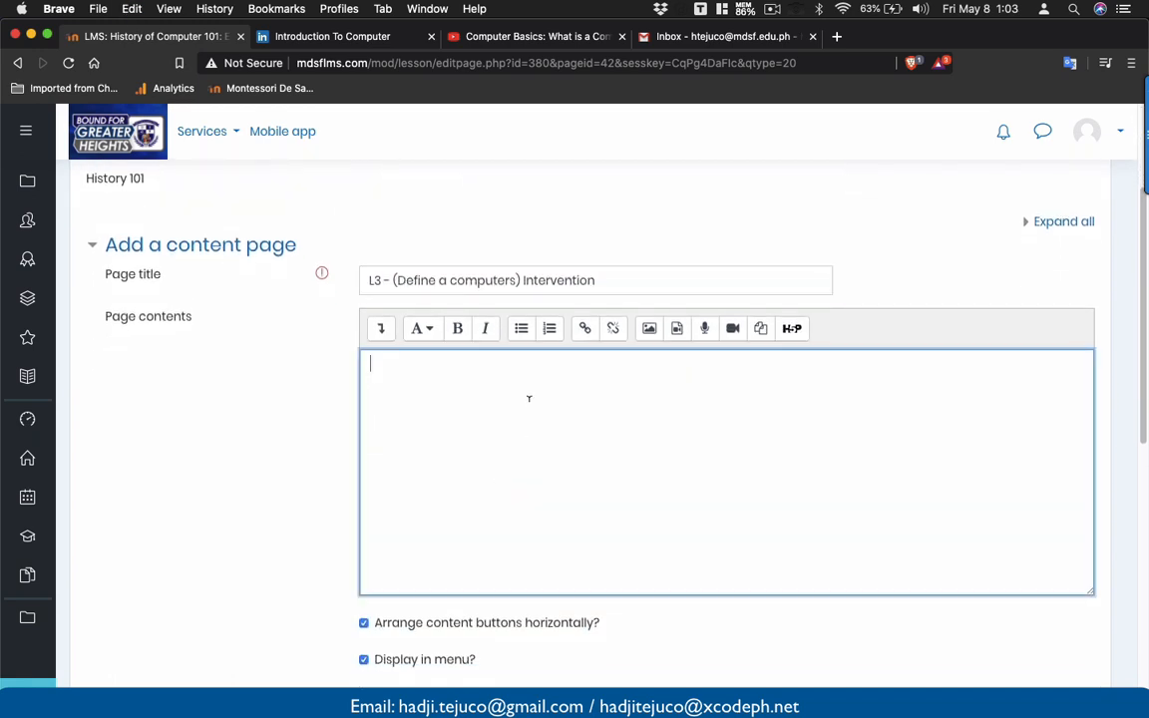
click(469, 36)
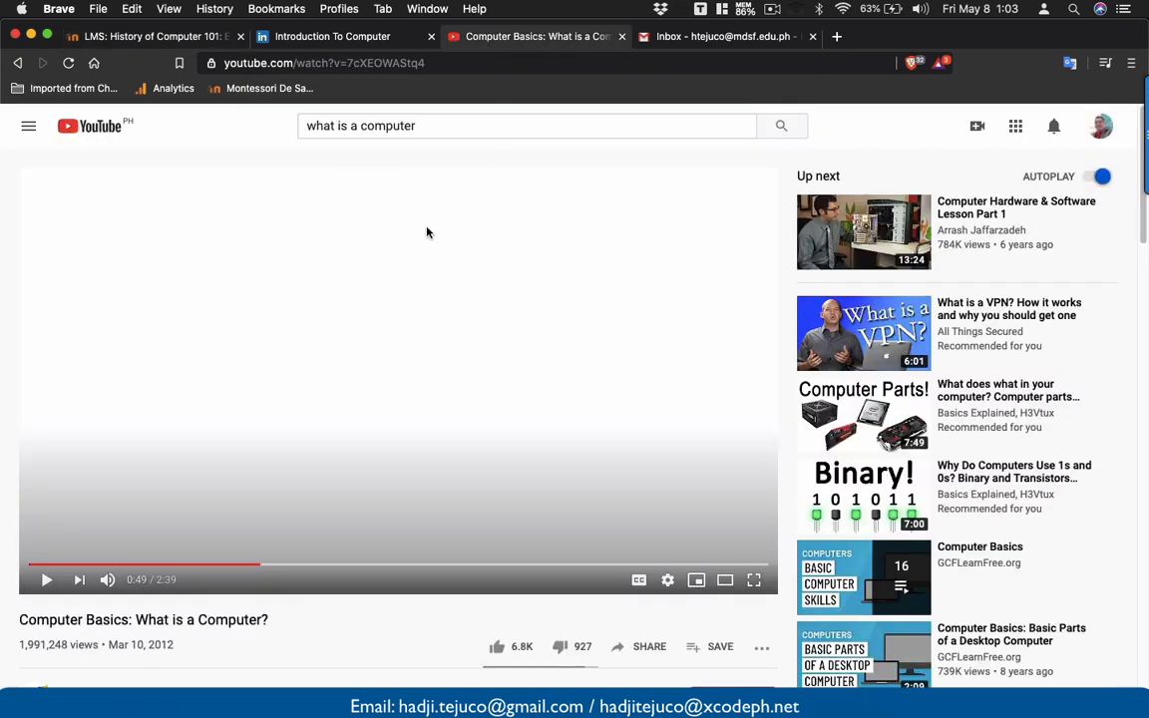
scroll(441, 367, down, 3)
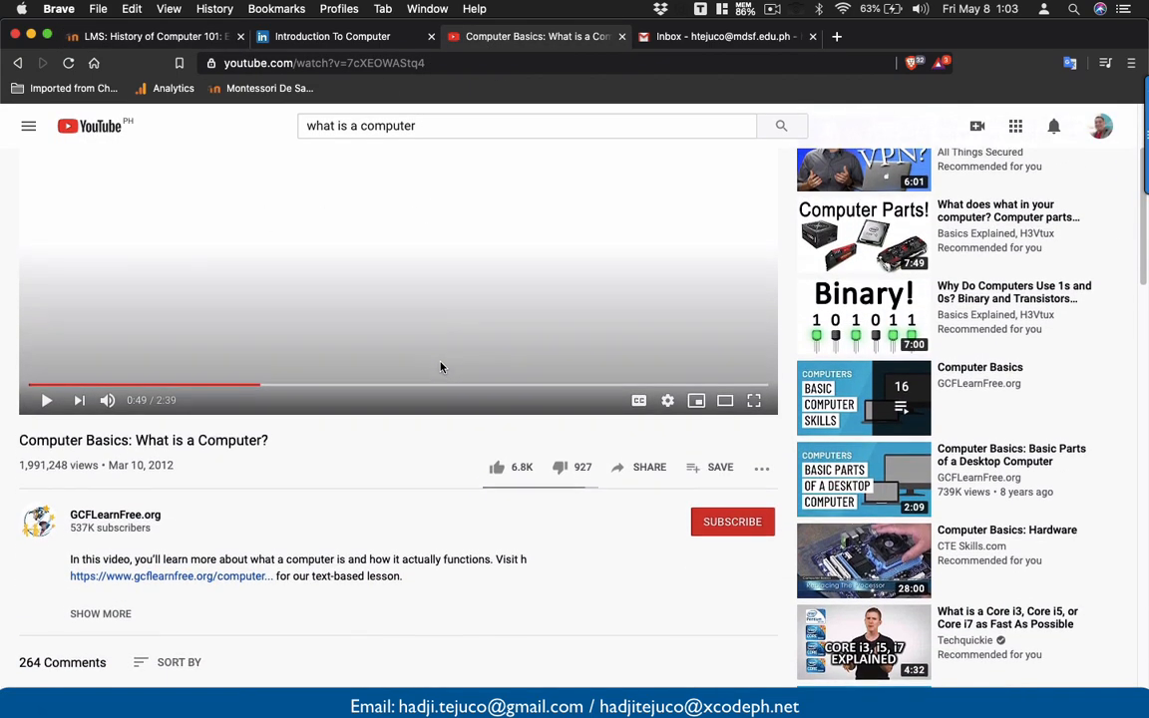
scroll(441, 367, up, 3)
scroll(440, 366, down, 2)
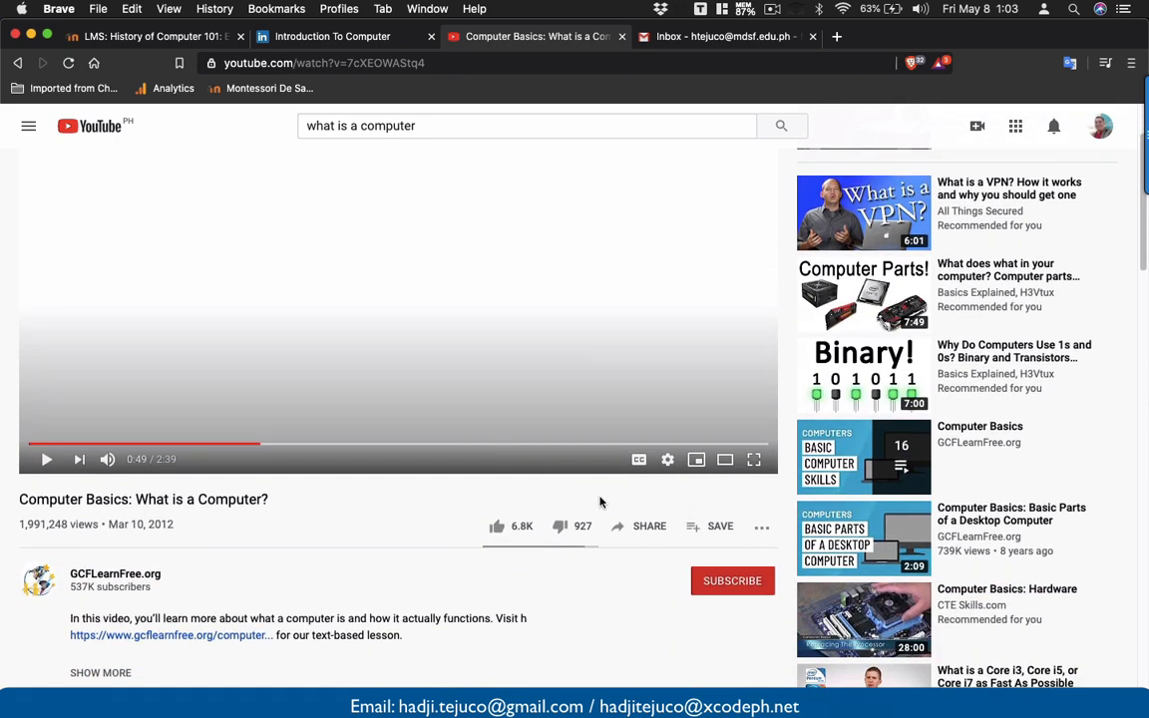
click(644, 529)
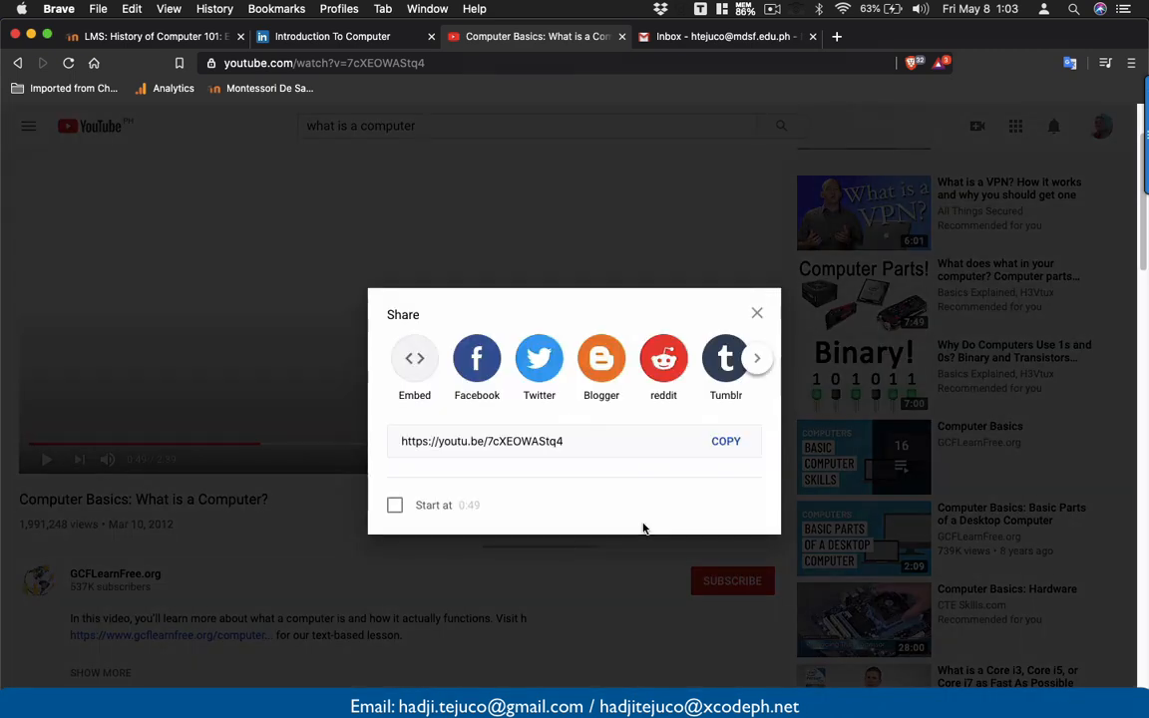
click(415, 361)
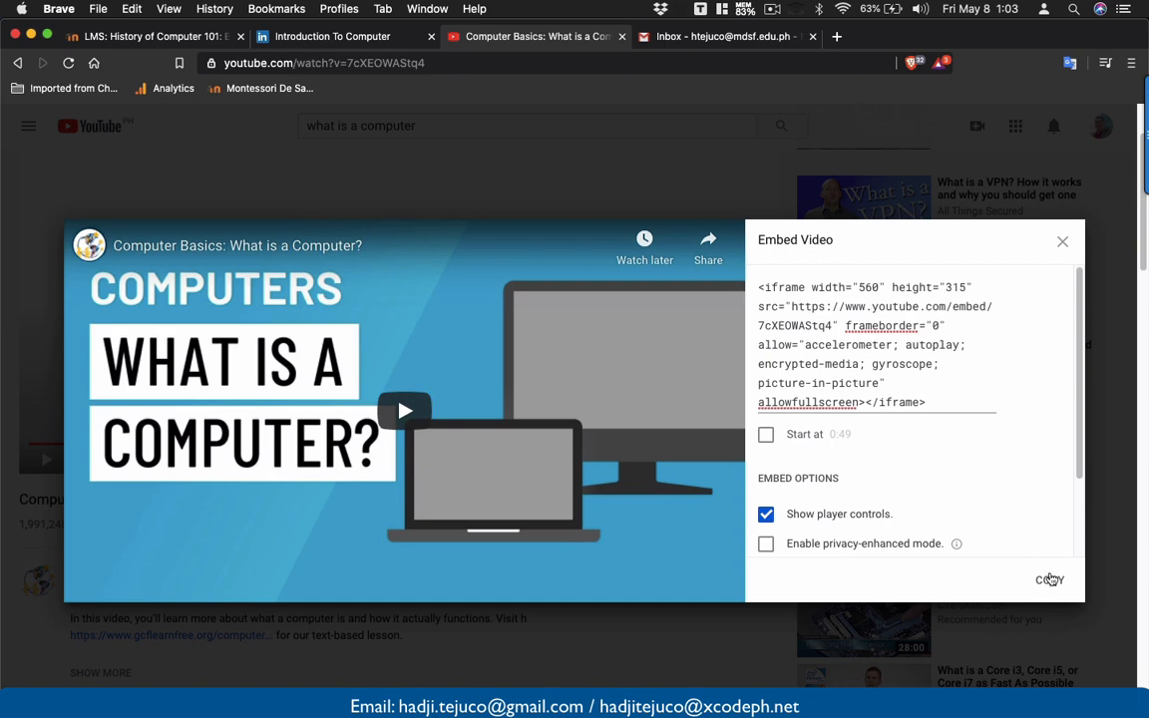
click(780, 306)
key(super+c)
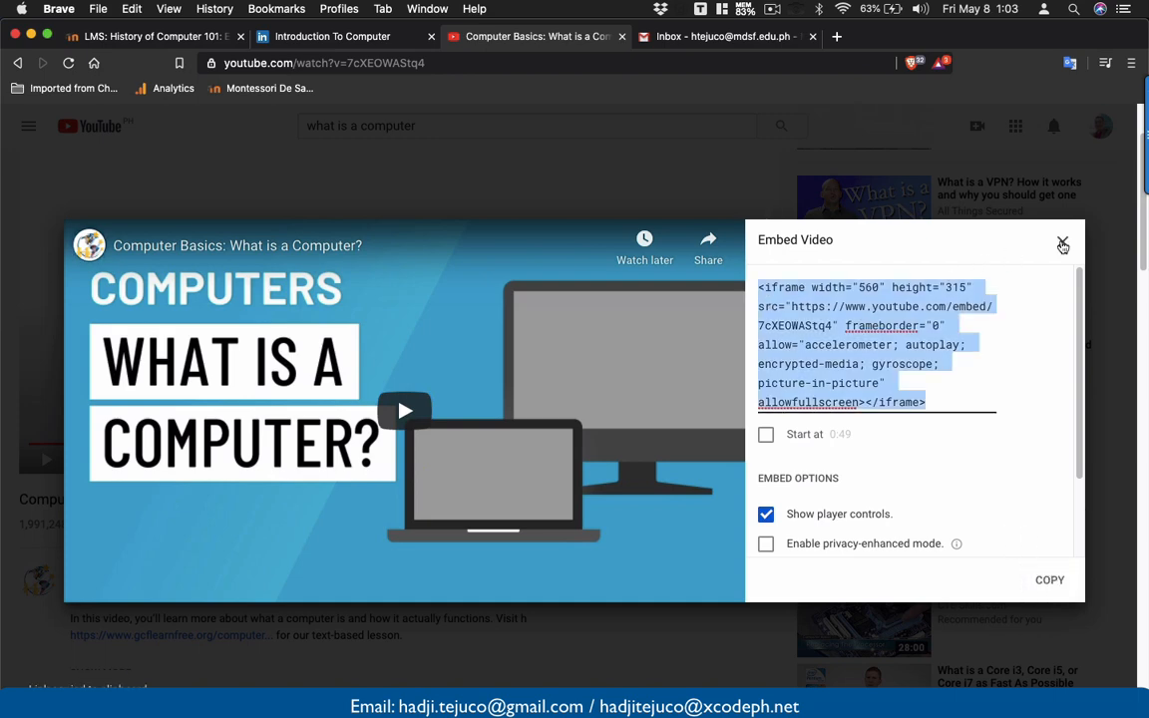
click(1063, 246)
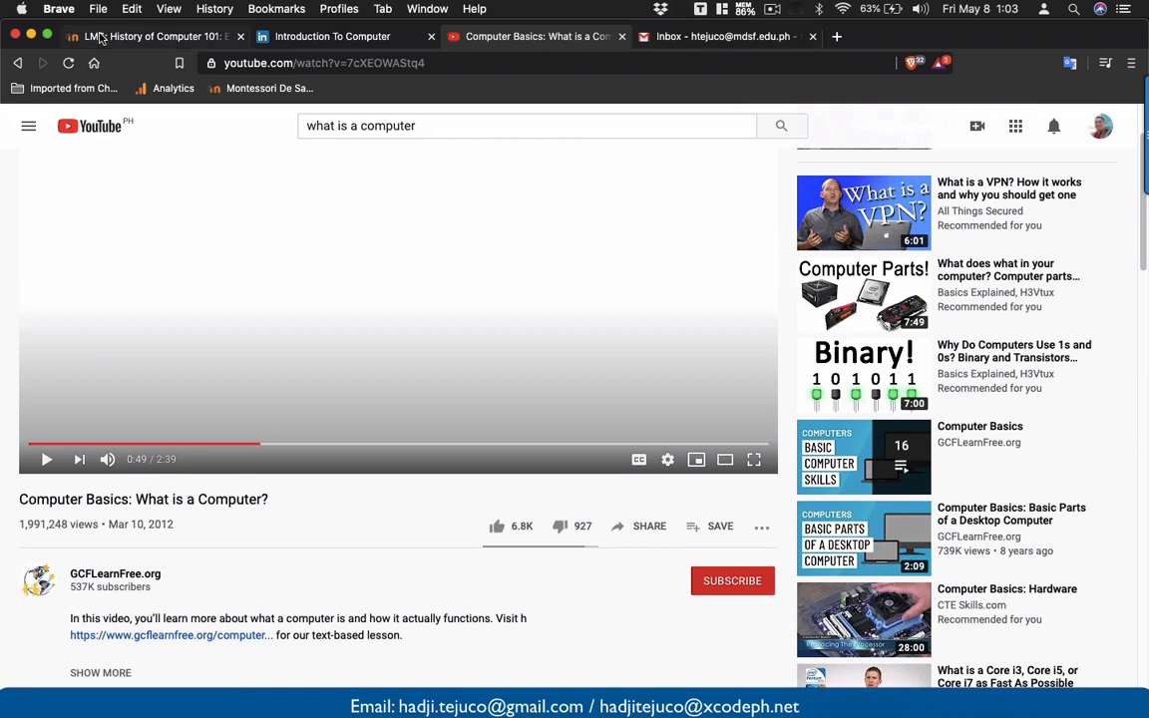
click(100, 38)
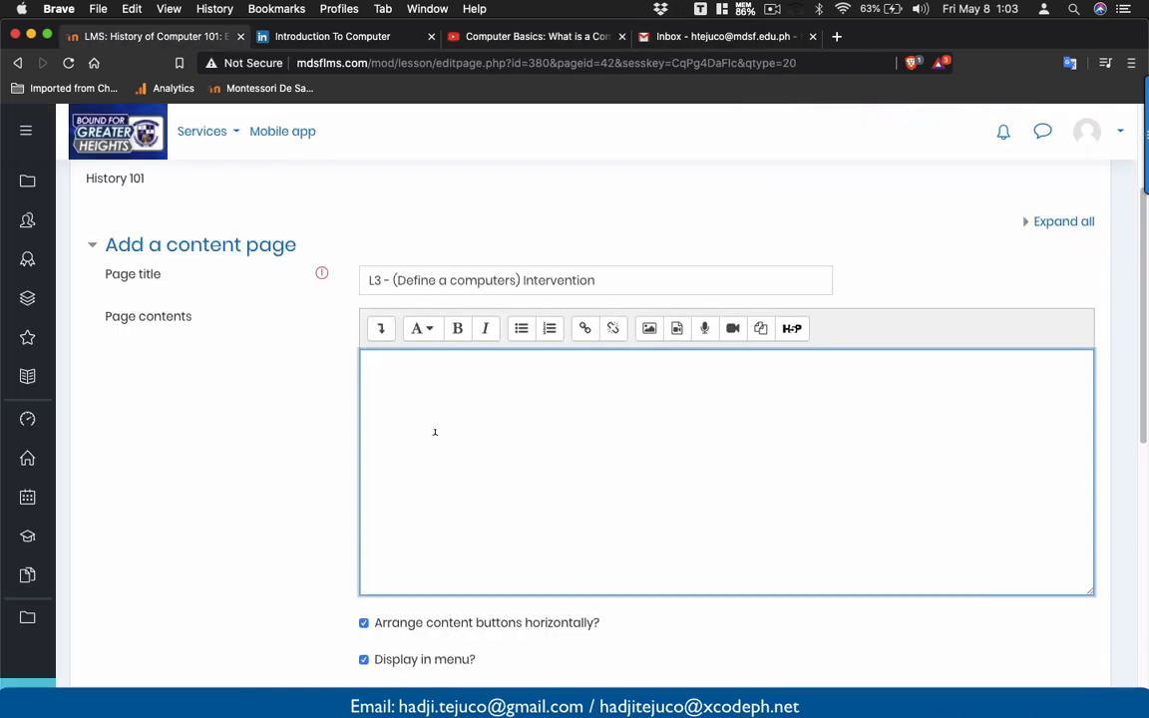
- Replace the page contents' HTML source with the copied YouTube embed code
scroll(434, 431, down, 2)
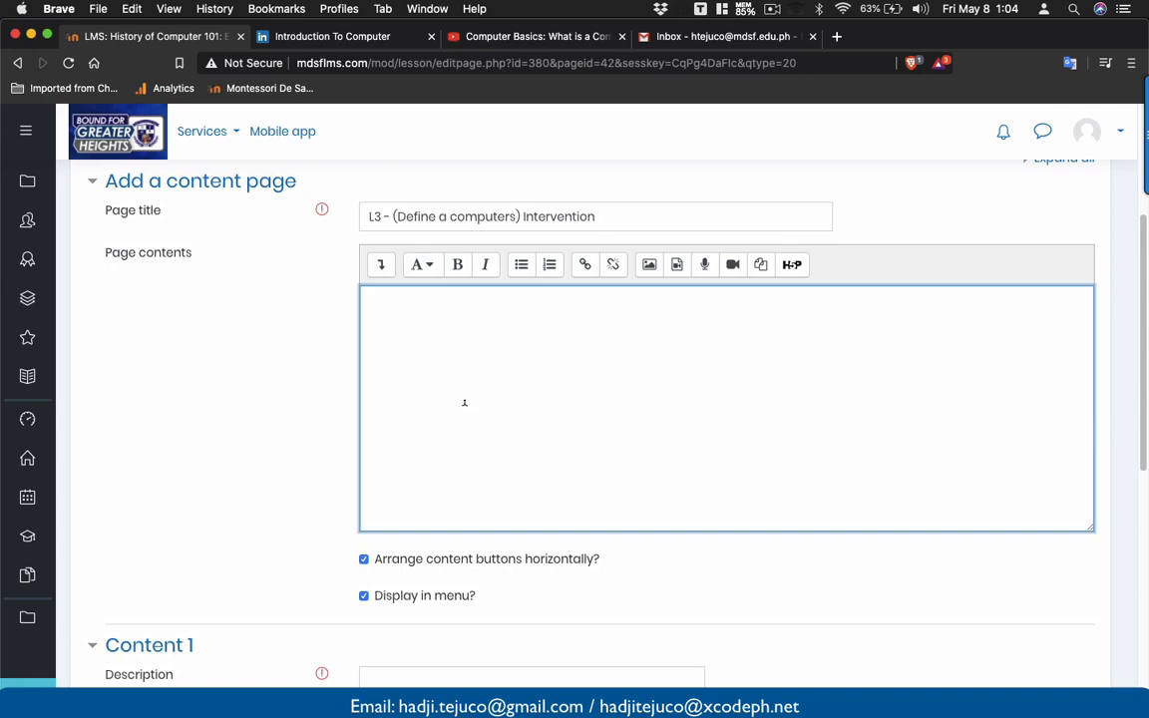
click(391, 293)
click(379, 267)
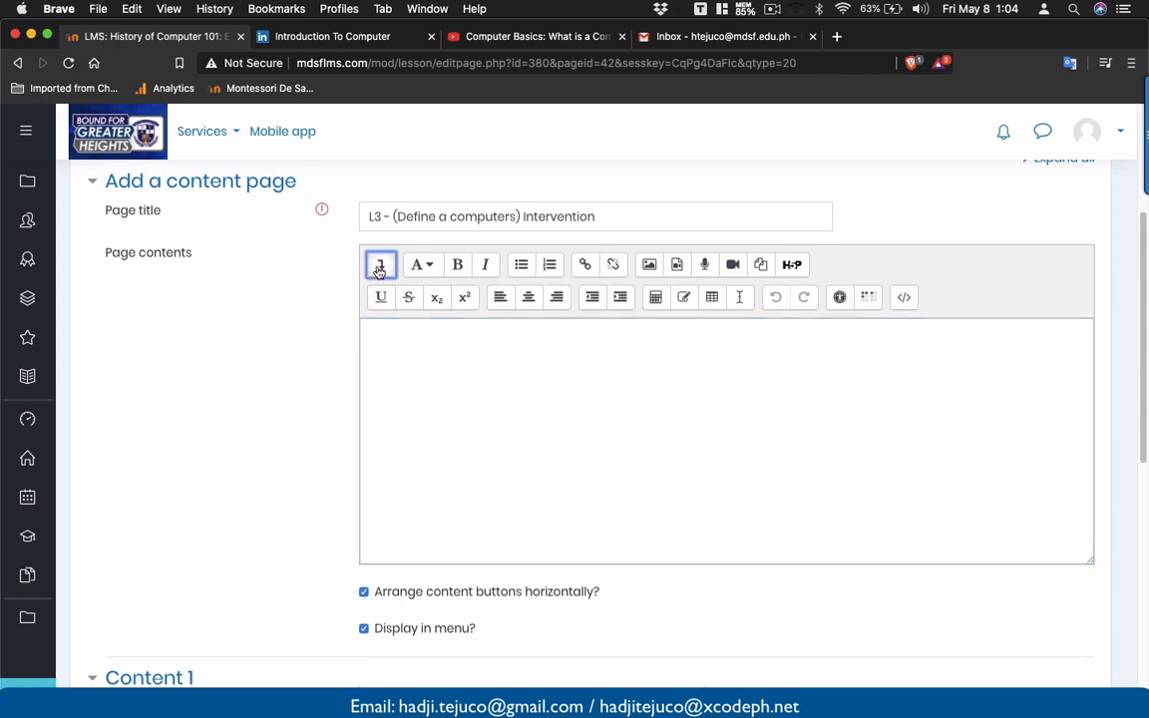
click(902, 299)
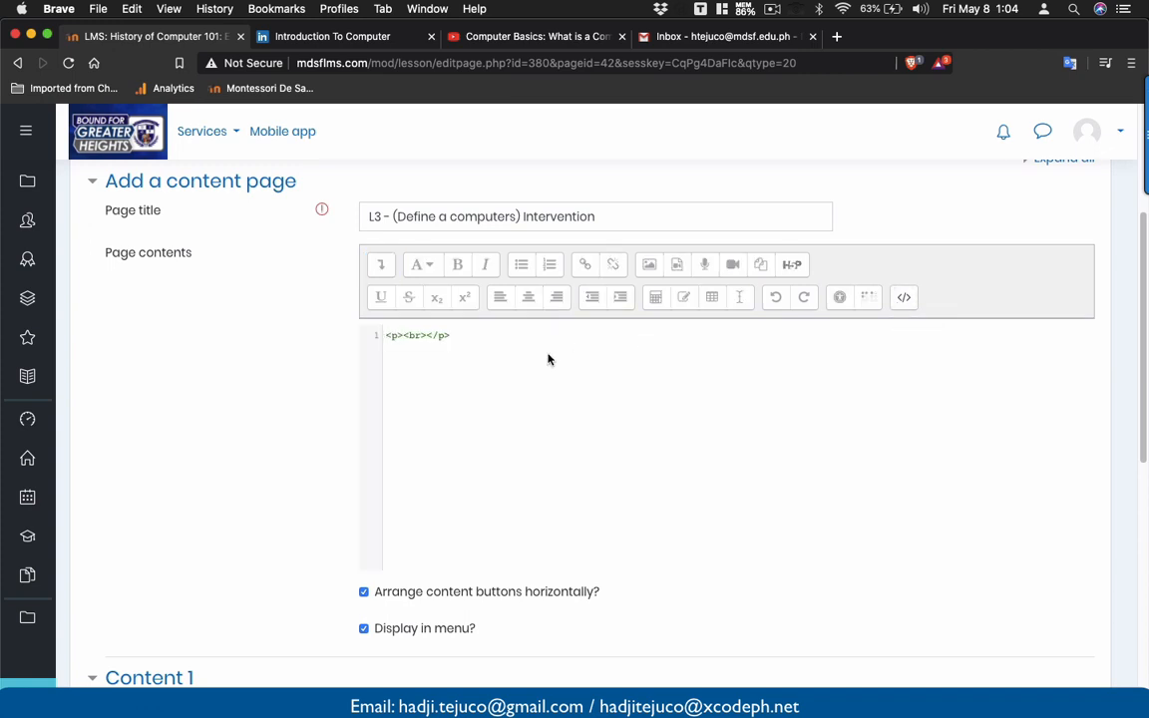
drag(483, 334, 367, 329)
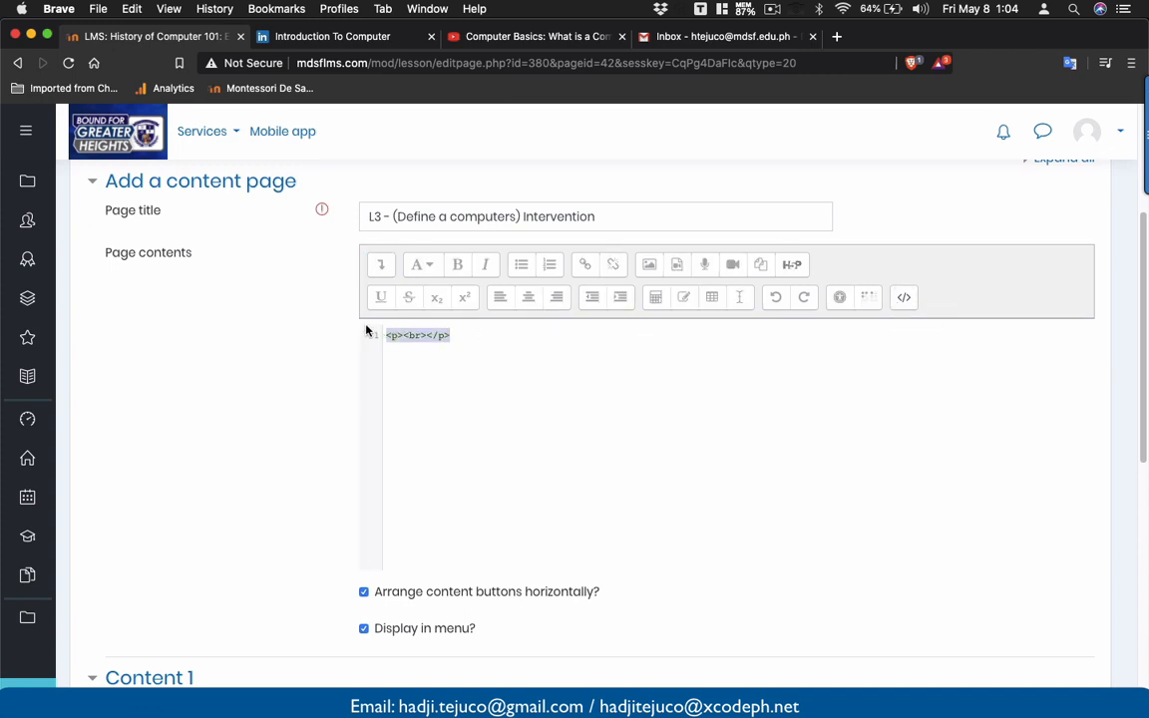
key(BackSpace)
key(super+v)
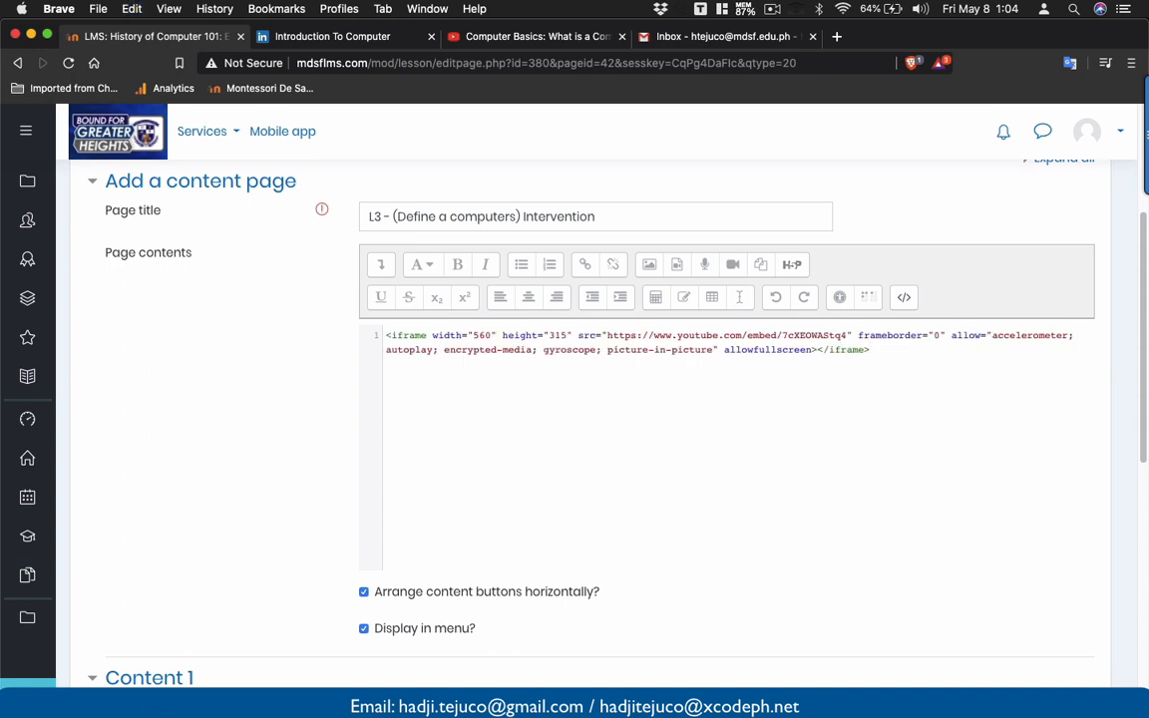
- Set the embedded video's width to 640 and height to 360 in the HTML, and return to the visual editor
double_click(481, 335)
text(640)
double_click(559, 335)
text(360)
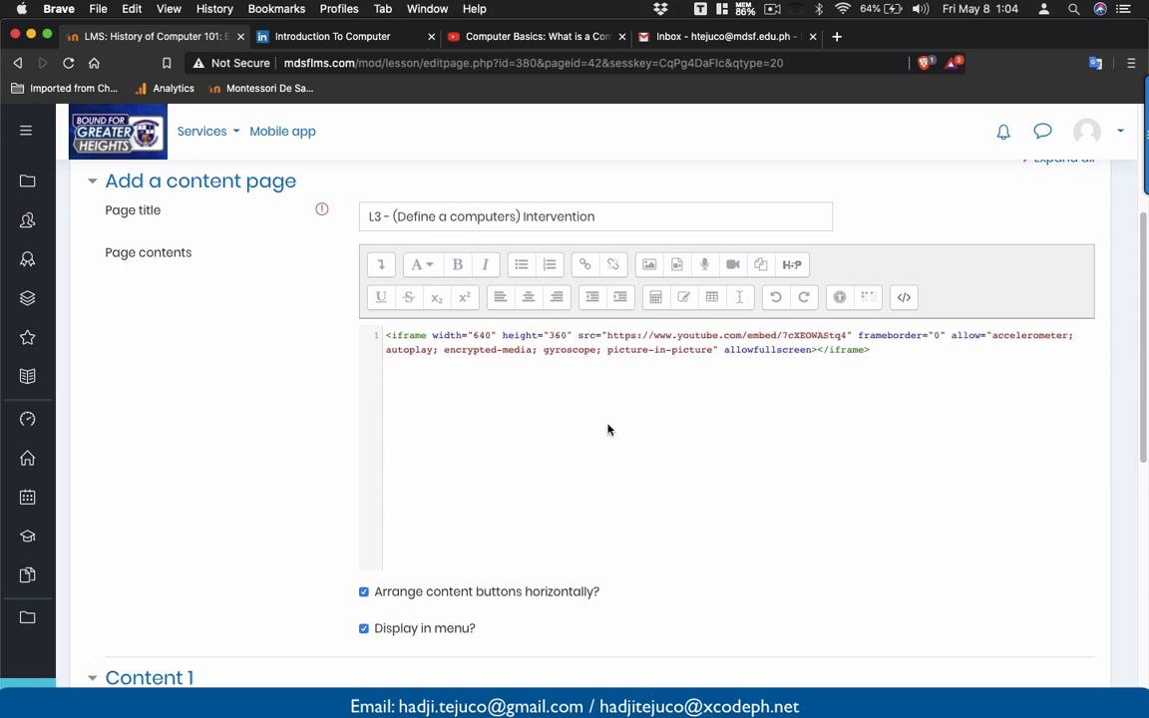
click(903, 298)
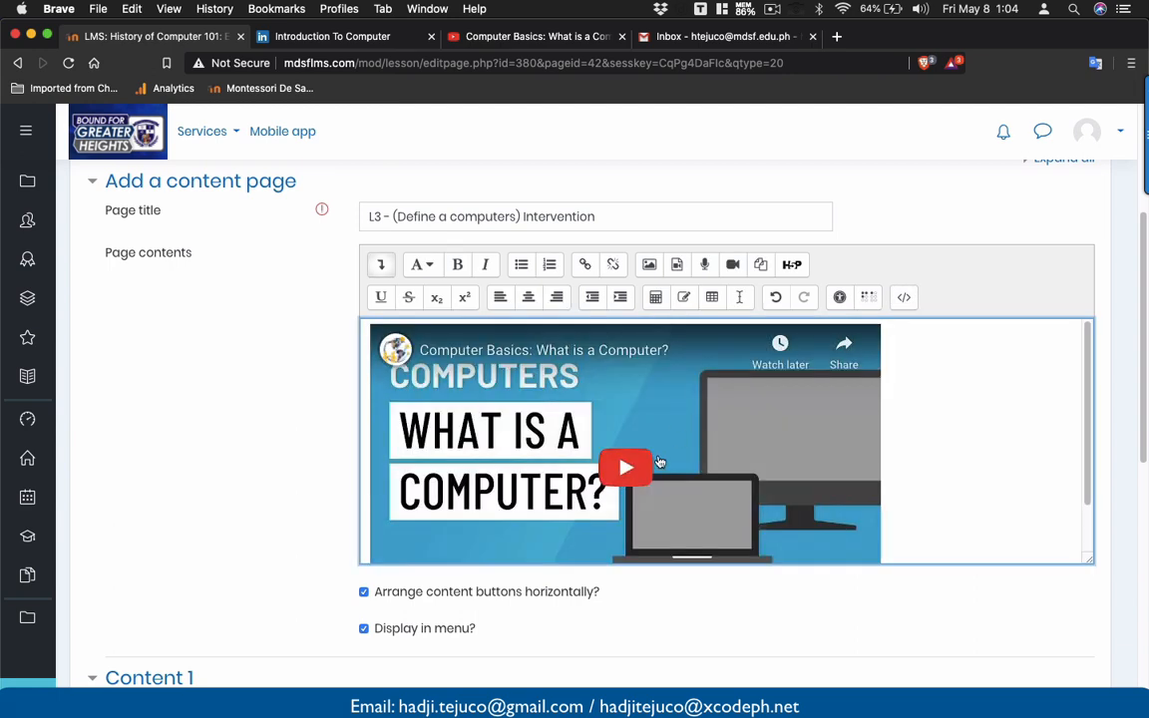
- Exclude the page from the menu, describe Content 1 as "Next" with its jump left at "This page", and save the page
scroll(698, 451, down, 2)
scroll(698, 452, down, 3)
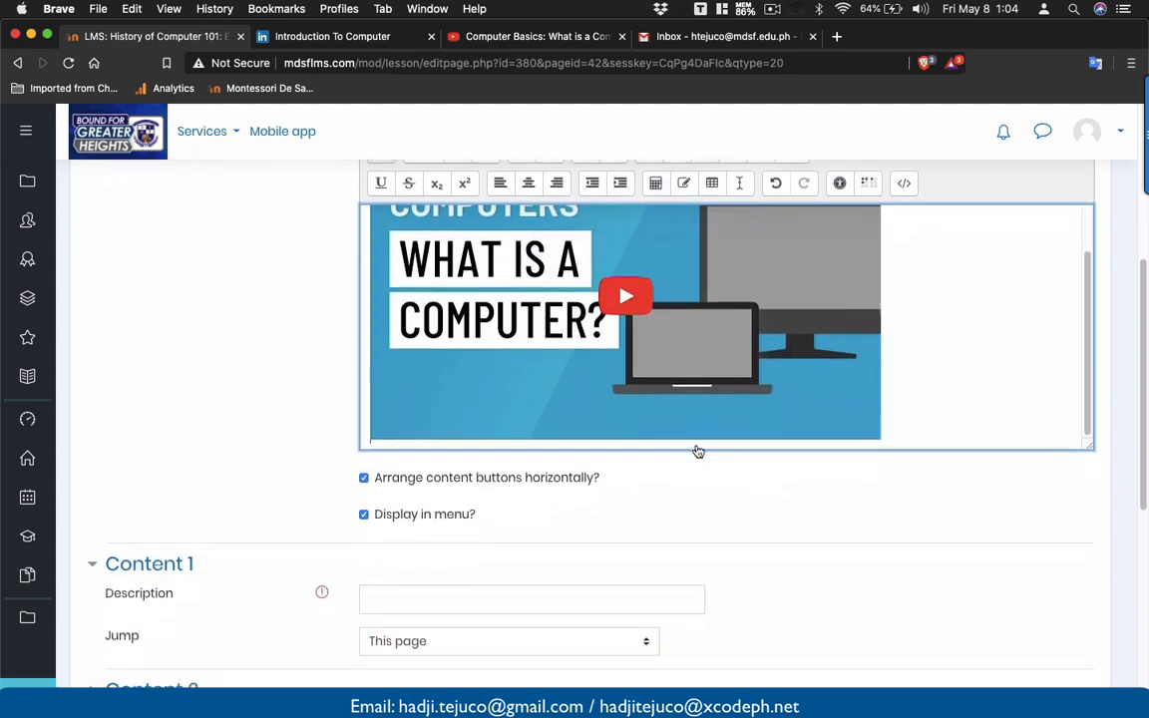
click(364, 505)
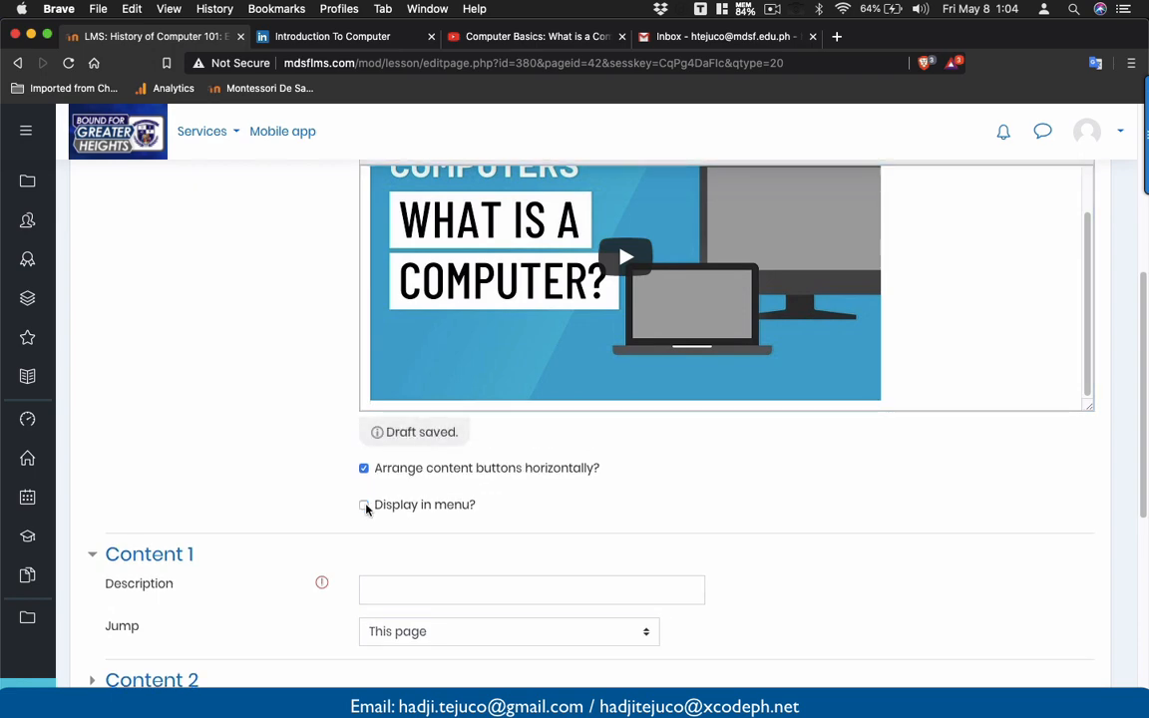
key(super+Tab)
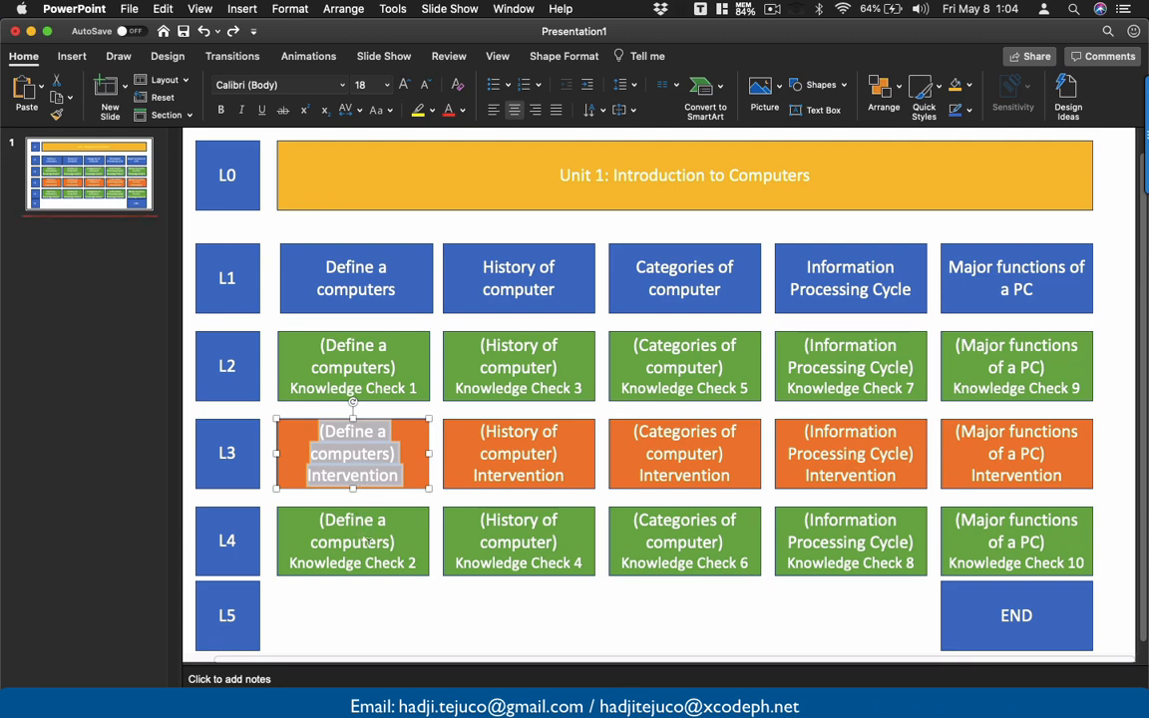
key(super+Tab)
click(400, 561)
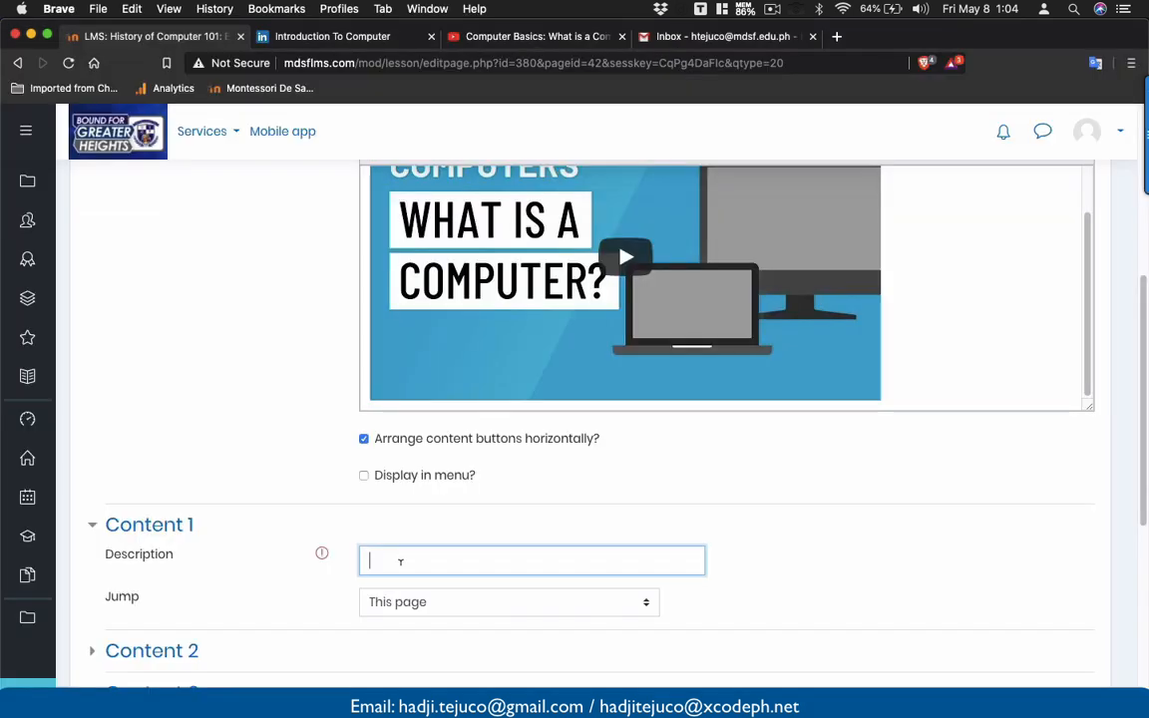
text(Ne)
scroll(399, 560, down, 5)
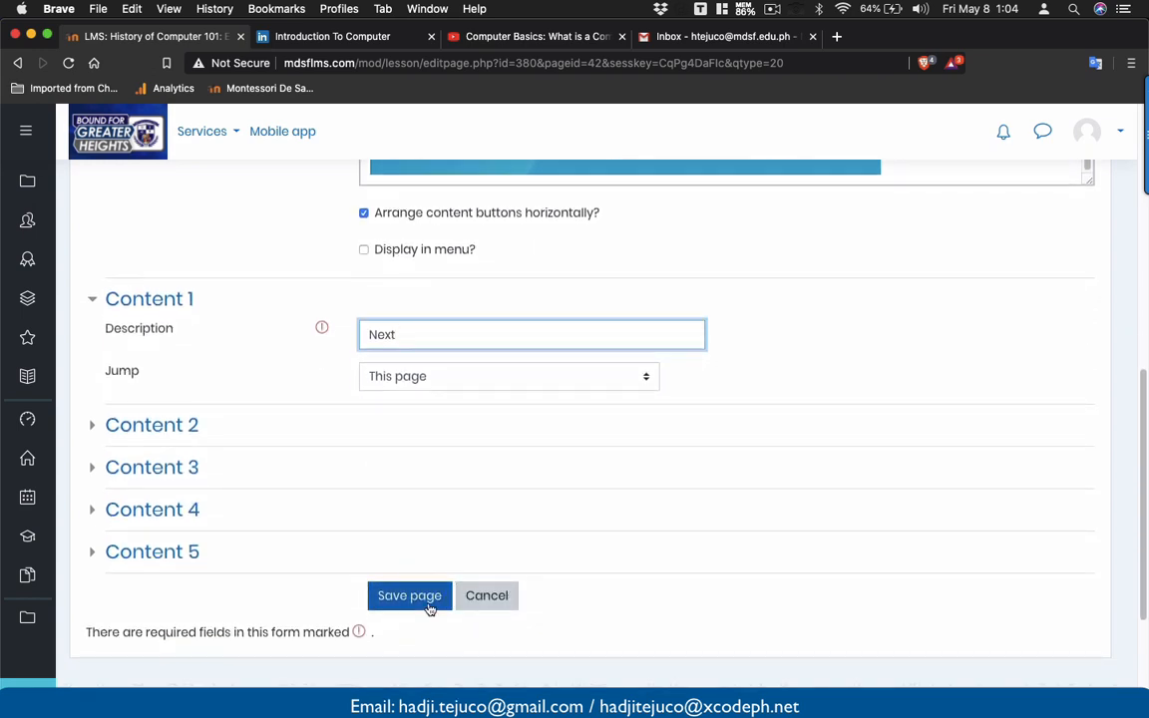
click(430, 602)
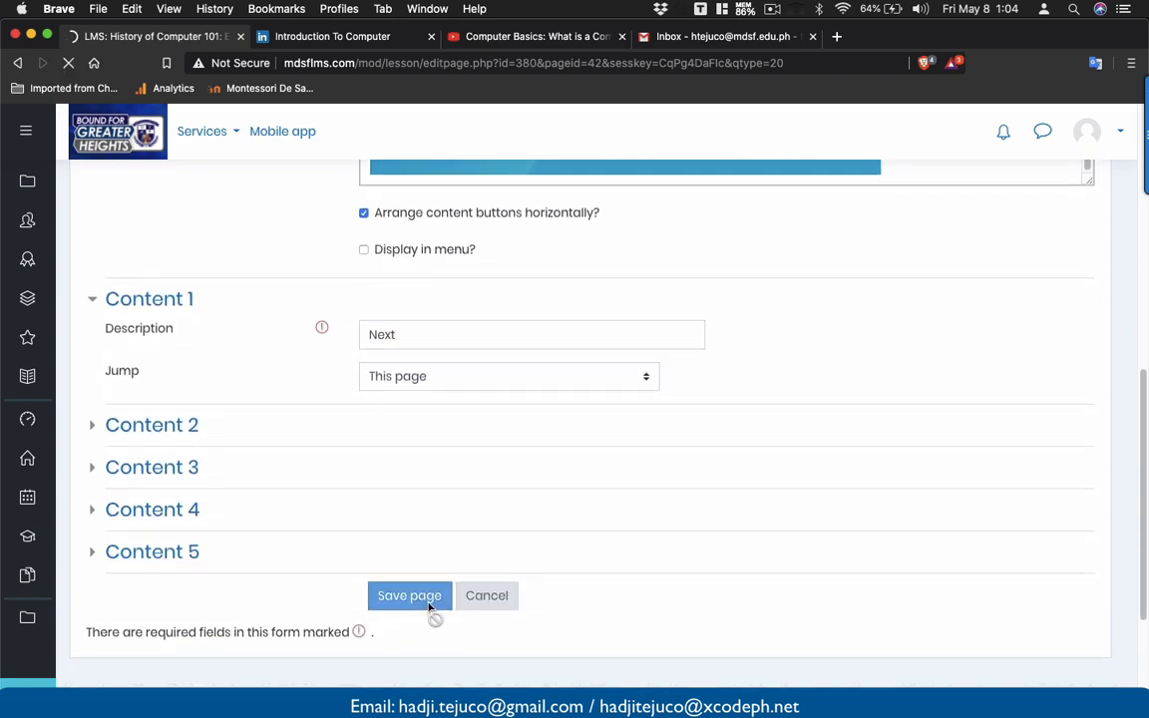
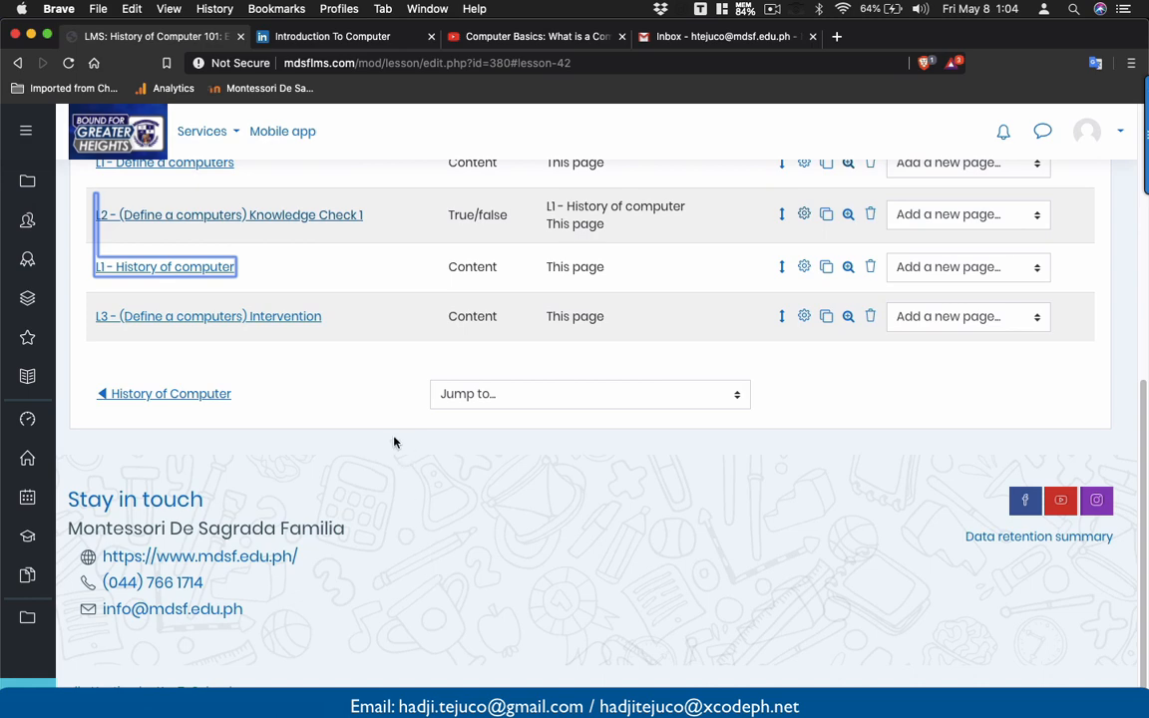
- Compare the lesson's page list with the "(Define a computers)" Knowledge Check 1 and Intervention boxes in PowerPoint, and return to Brave
scroll(368, 351, up, 1)
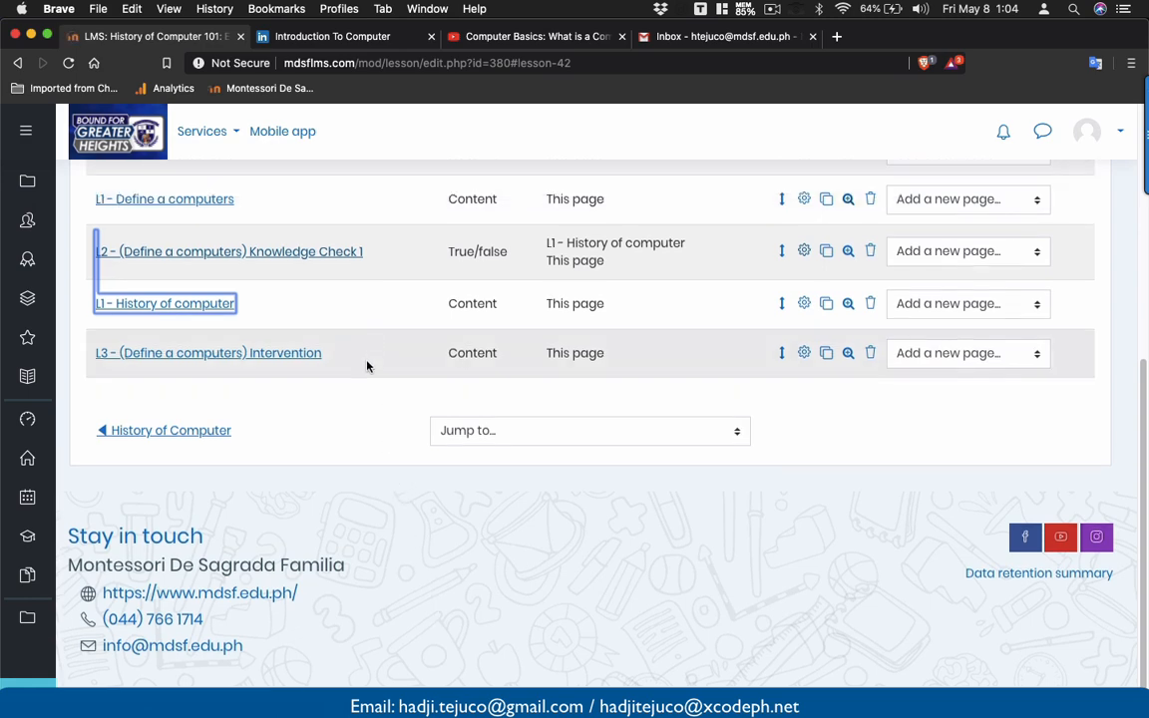
scroll(366, 366, up, 1)
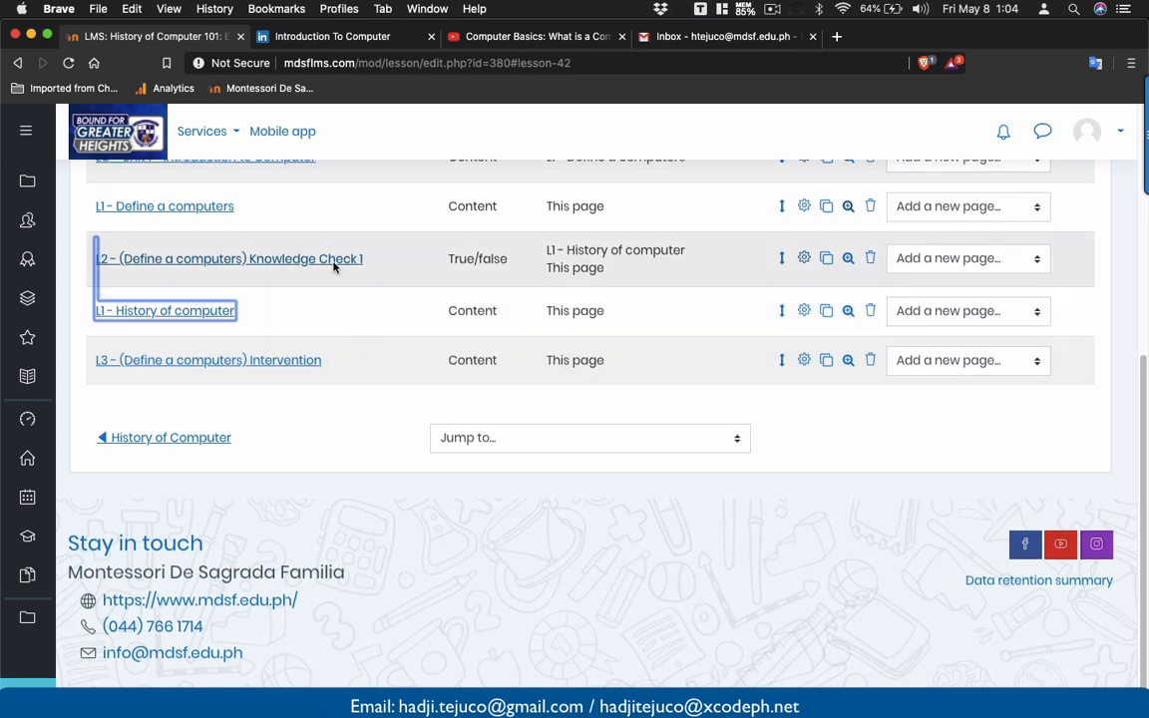
scroll(298, 275, down, 1)
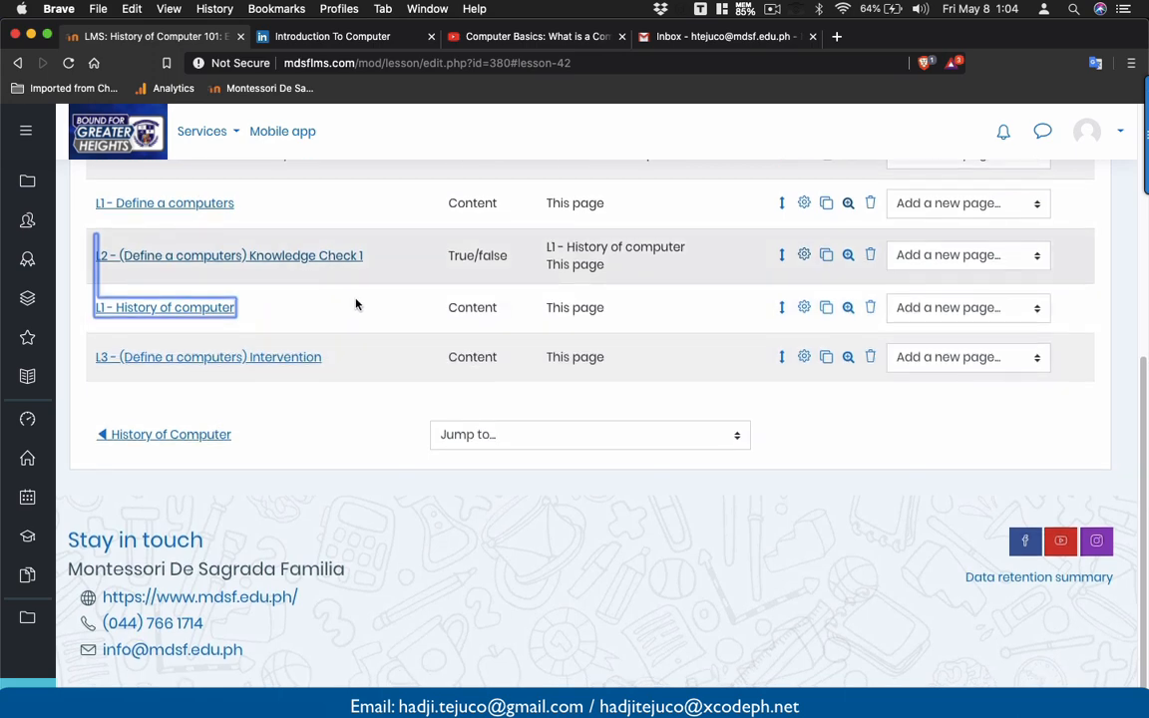
key(super+Tab)
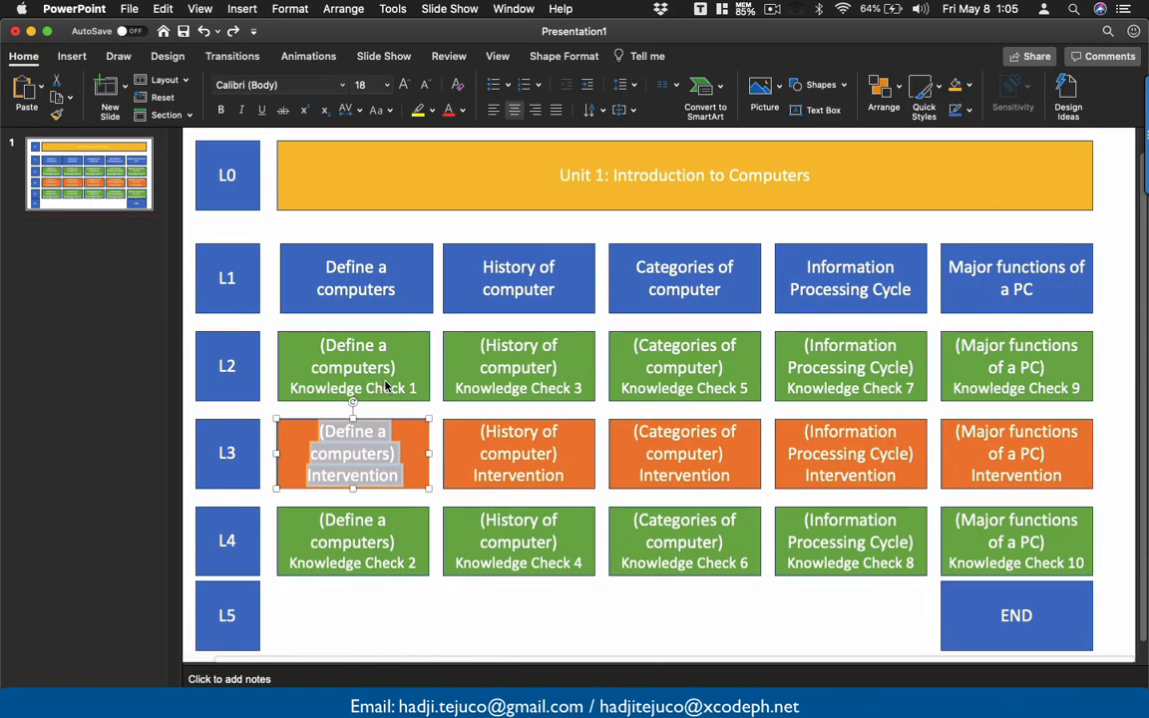
double_click(393, 389)
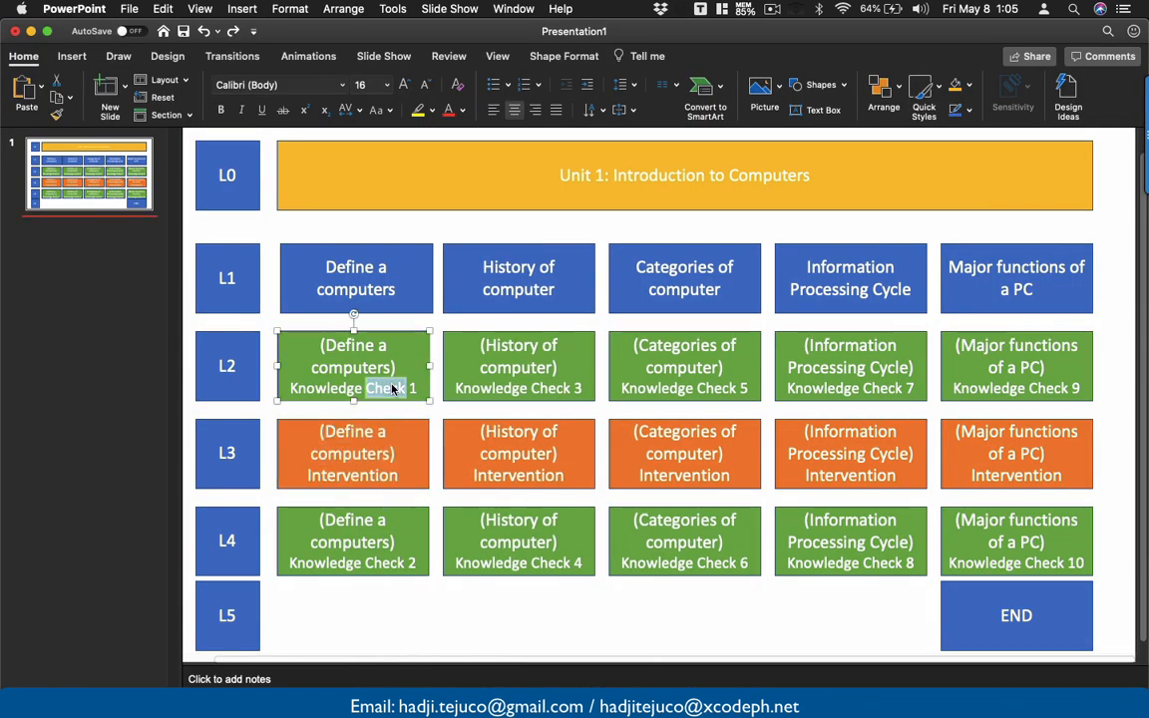
double_click(366, 442)
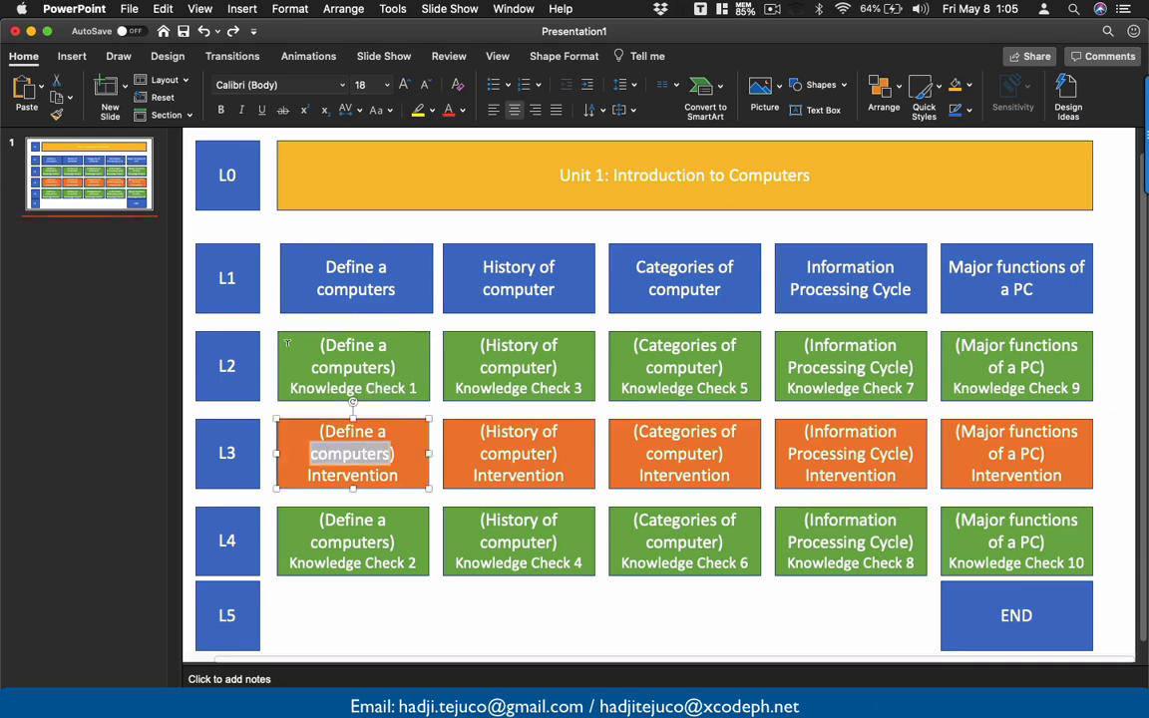
key(super+Tab)
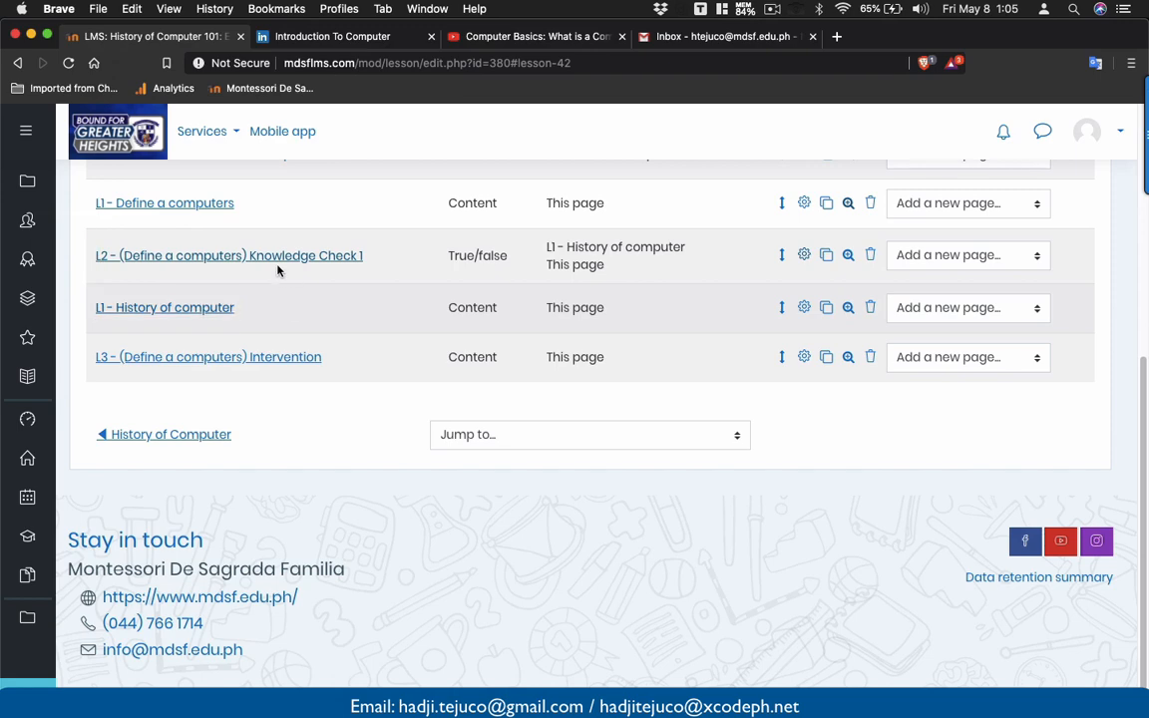
- Edit "L2 - (Define a computers) Knowledge Check 1", set its wrong answer jump to "L3 - (Define a computers) Intervention", and save the page
click(804, 257)
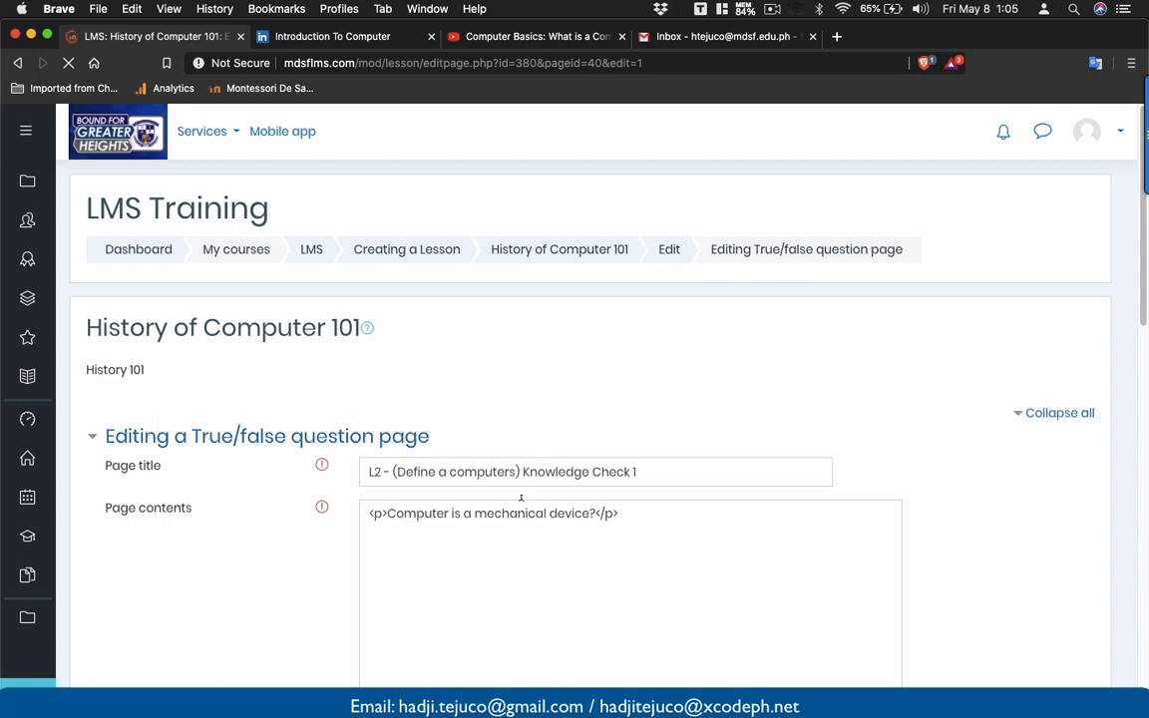
scroll(521, 496, down, 10)
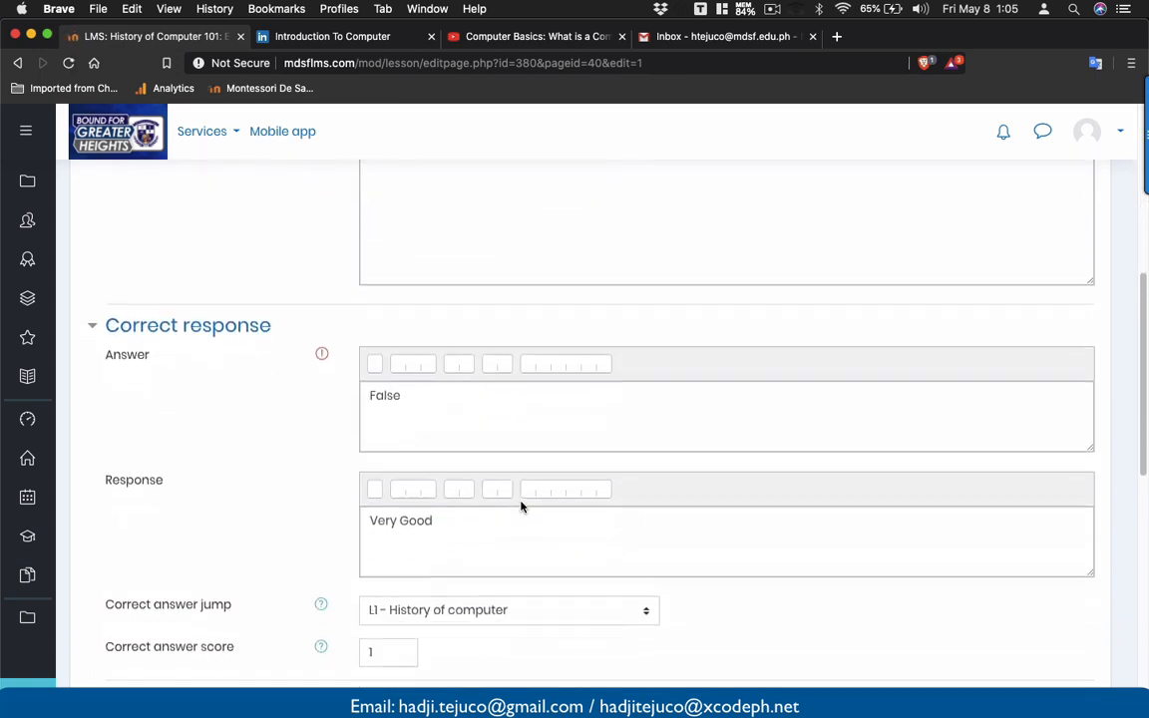
scroll(520, 498, down, 5)
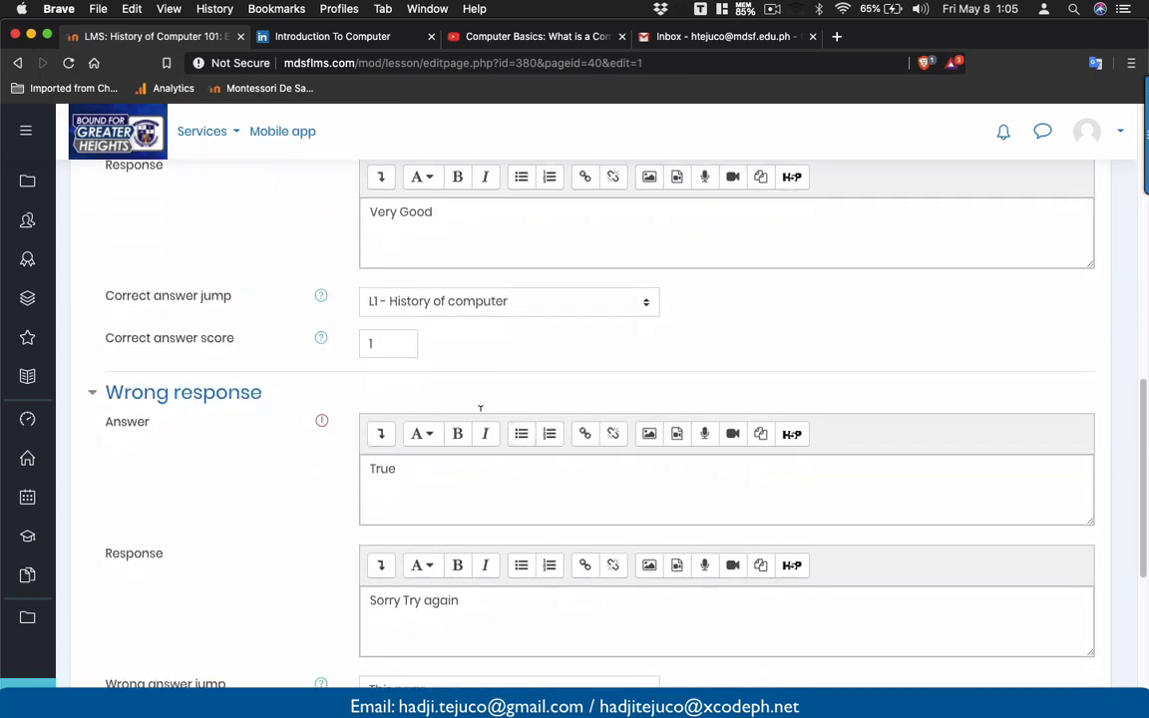
scroll(436, 299, down, 5)
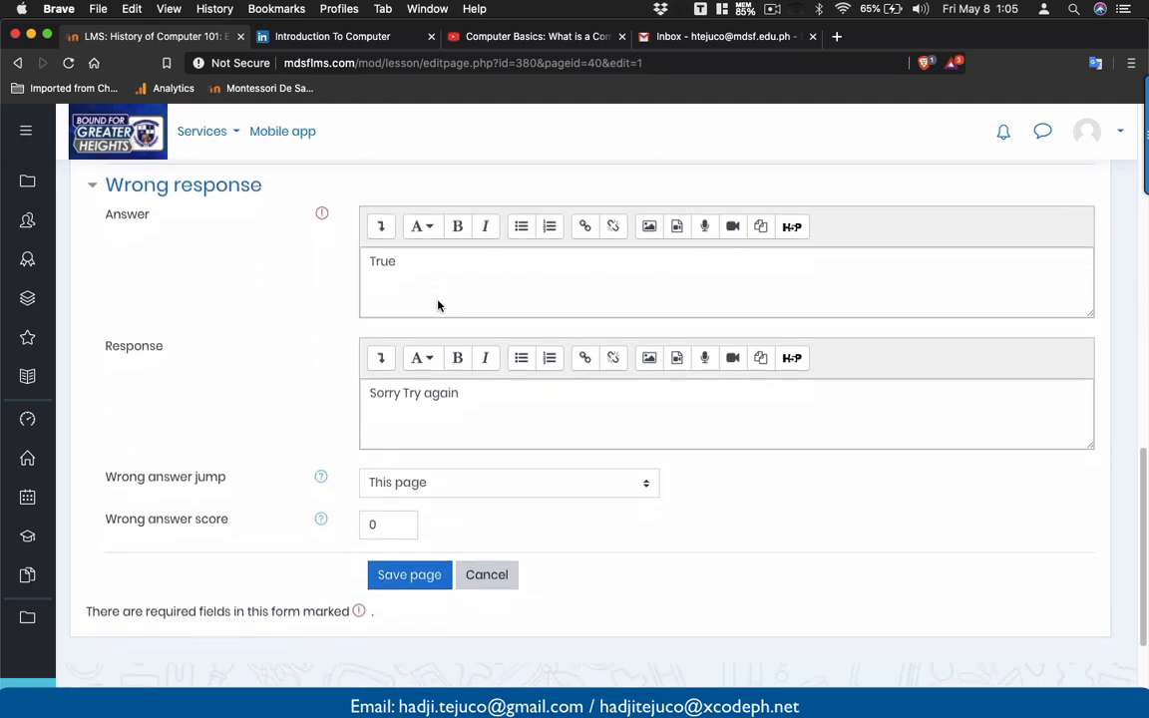
click(417, 488)
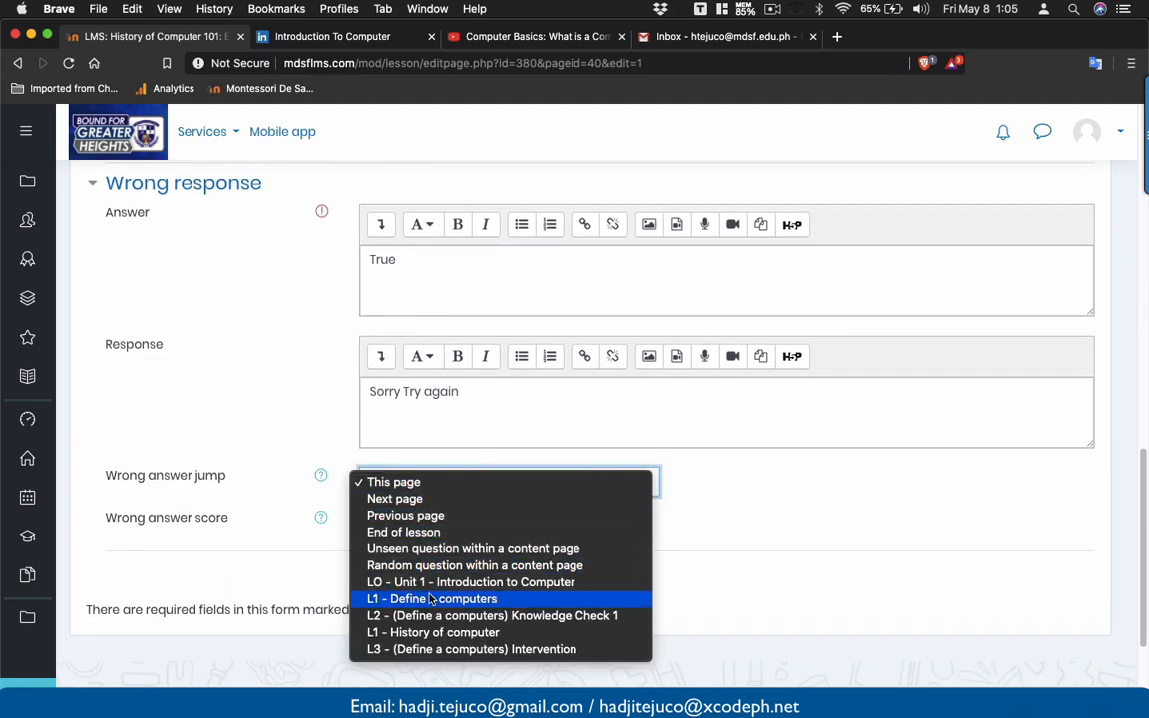
click(433, 648)
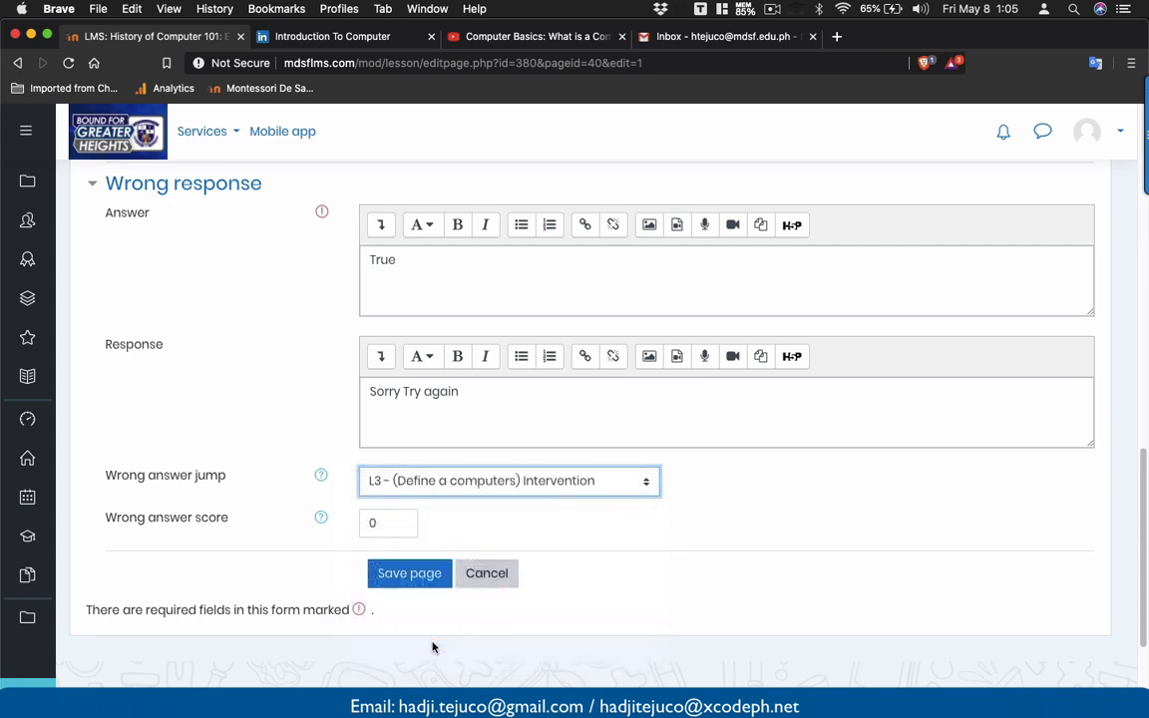
click(429, 581)
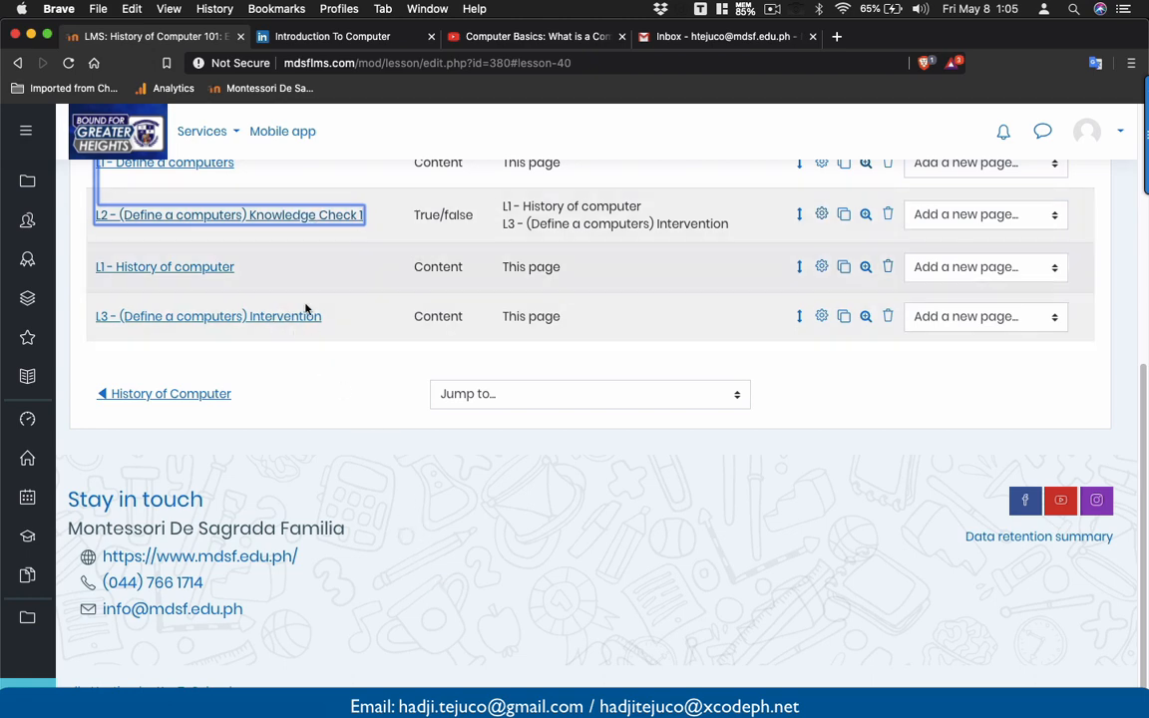
- Switch to PowerPoint and copy the full text of the "(Define a computers) Knowledge Check 2" box in row L4
scroll(279, 330, down, 1)
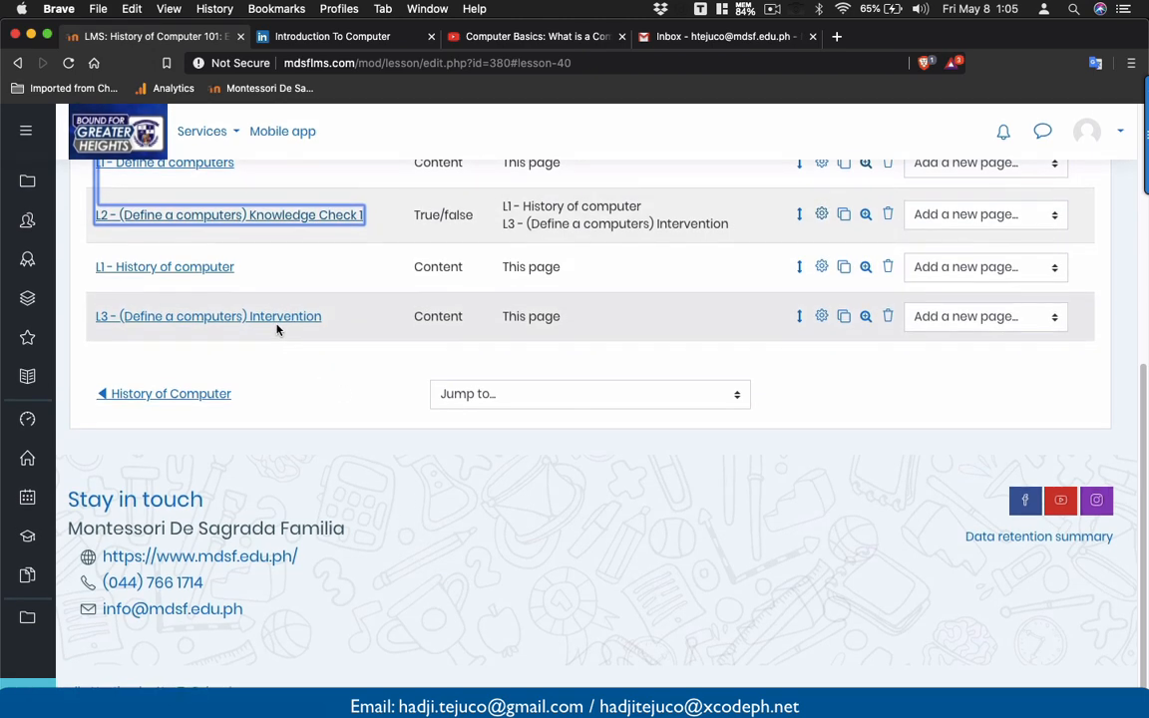
key(super+Tab)
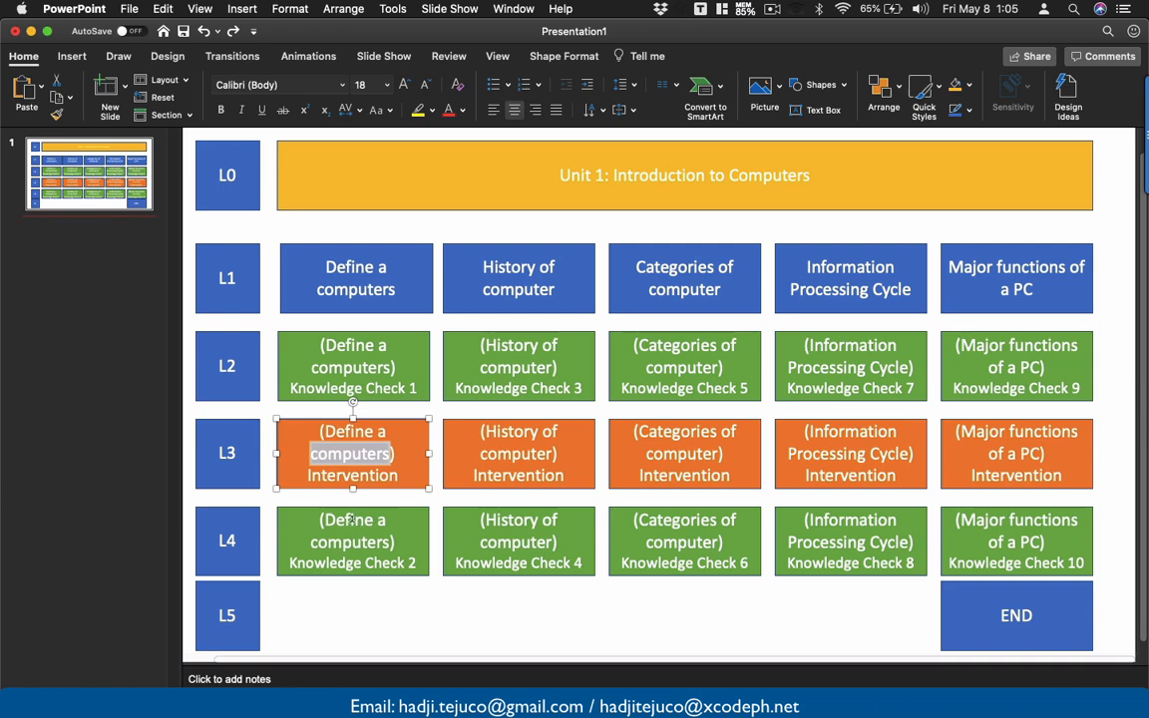
triple_click(366, 542)
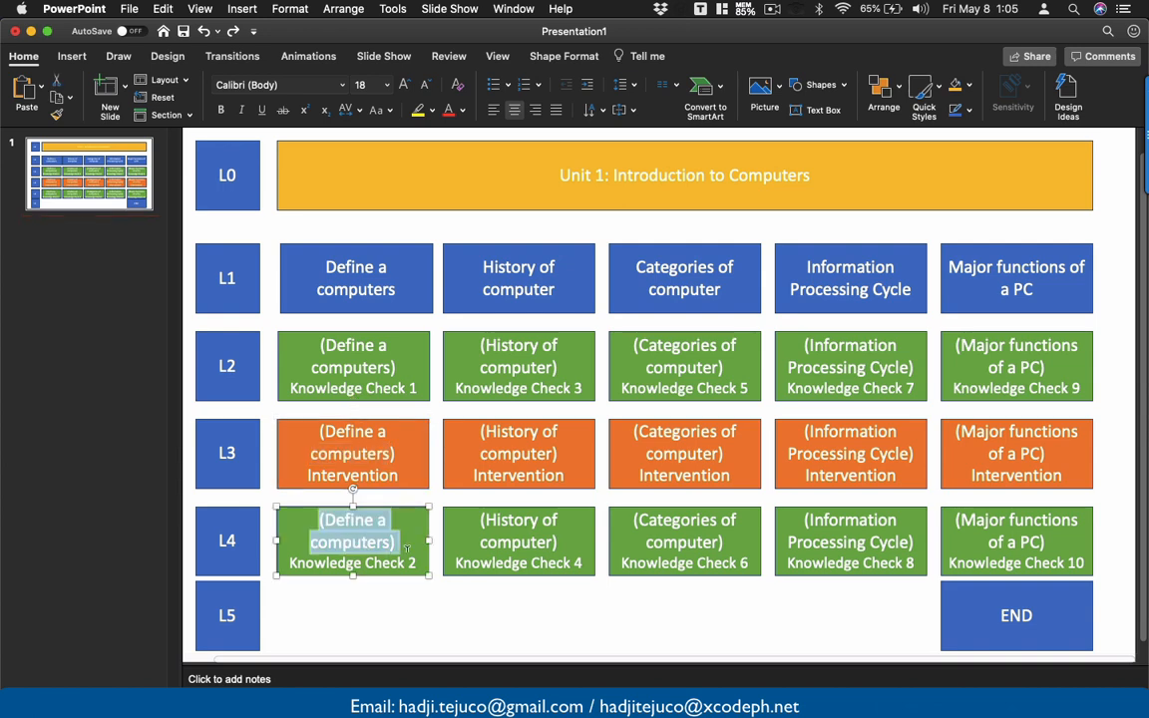
click(406, 547)
mouse_move(415, 563)
mouse_down()
mouse_move(309, 523)
mouse_move(416, 554)
mouse_up()
key(super+c)
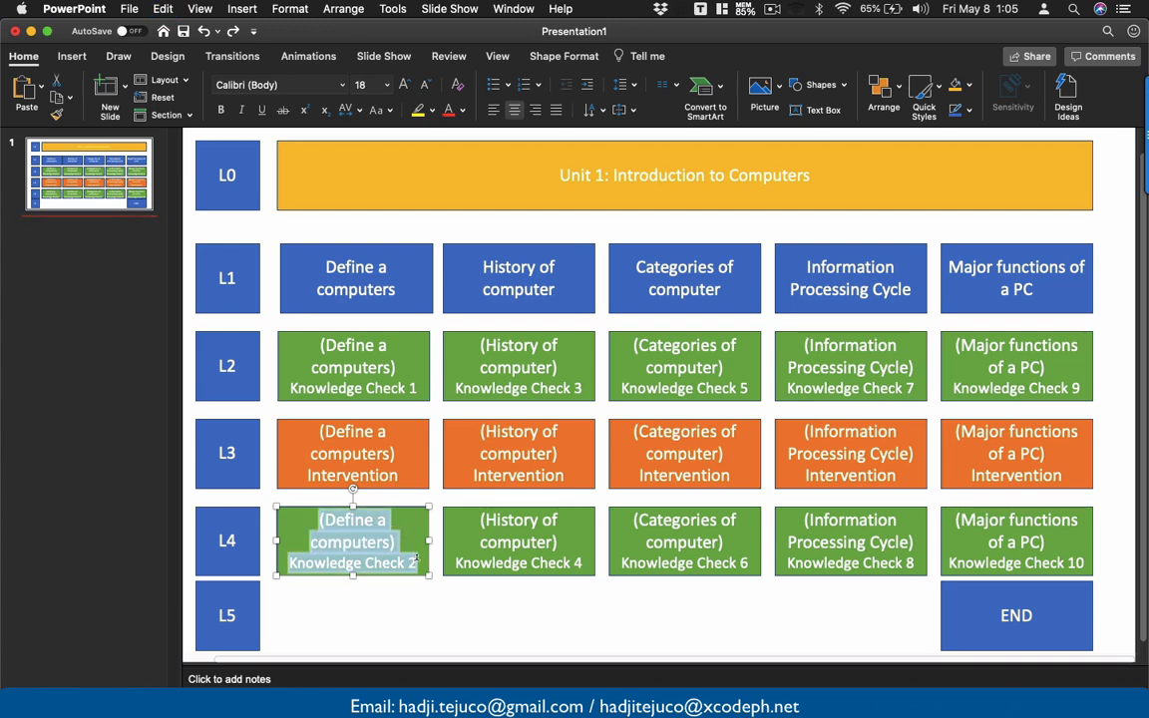
click(354, 462)
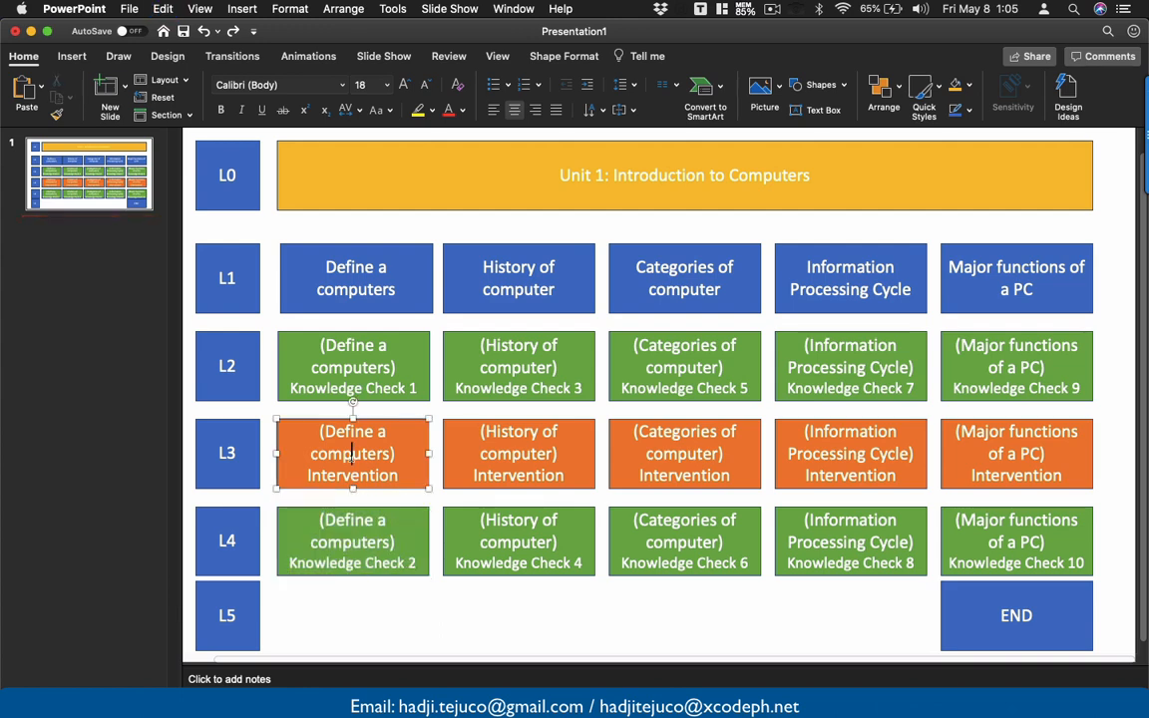
click(226, 536)
- Return to Brave and add a Multichoice question page after "L3 - (Define a computers) Intervention"
key(super+Tab)
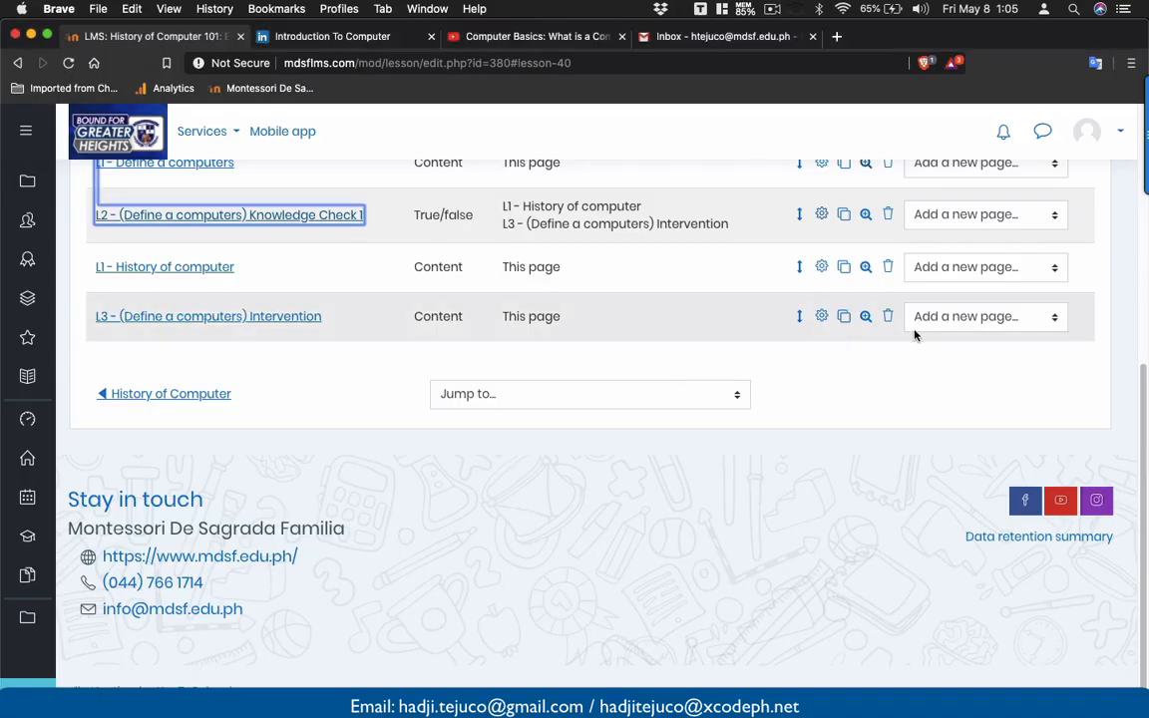
click(934, 319)
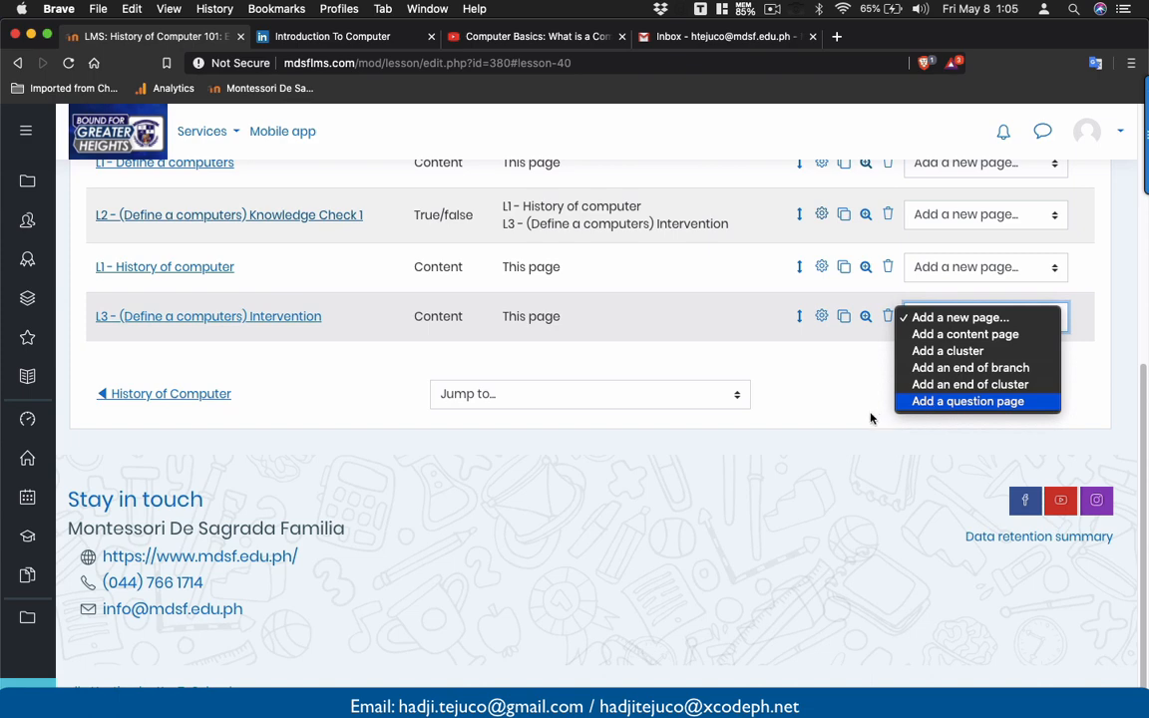
key(Return)
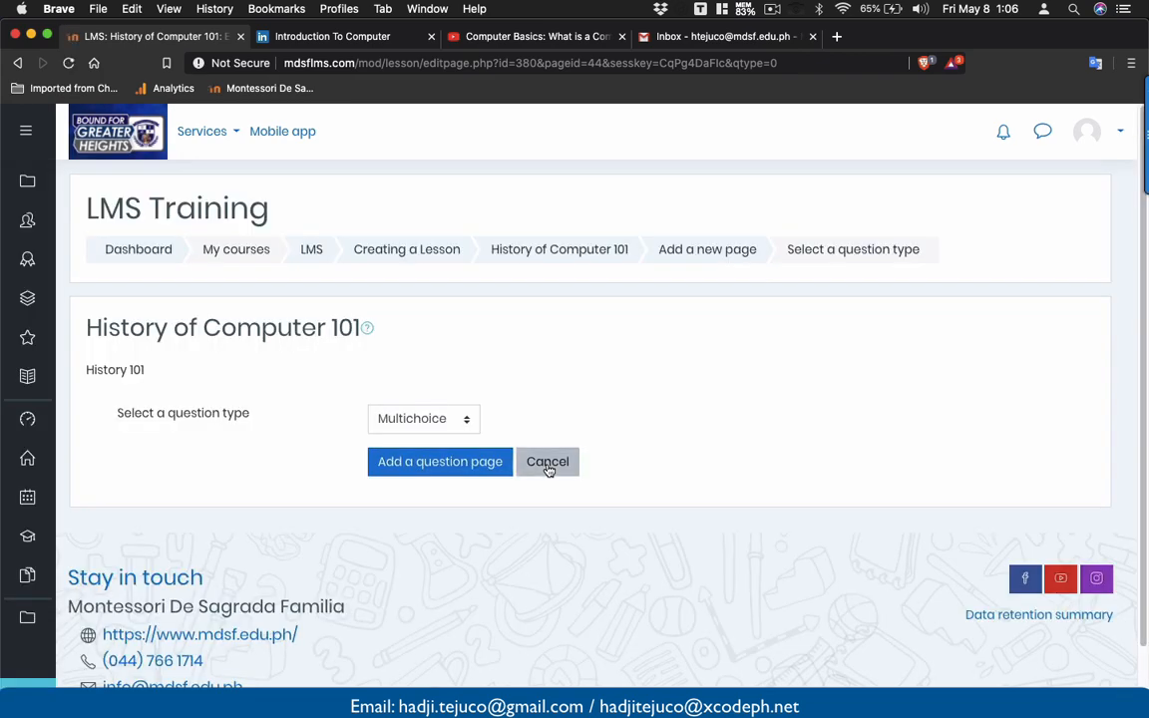
click(428, 419)
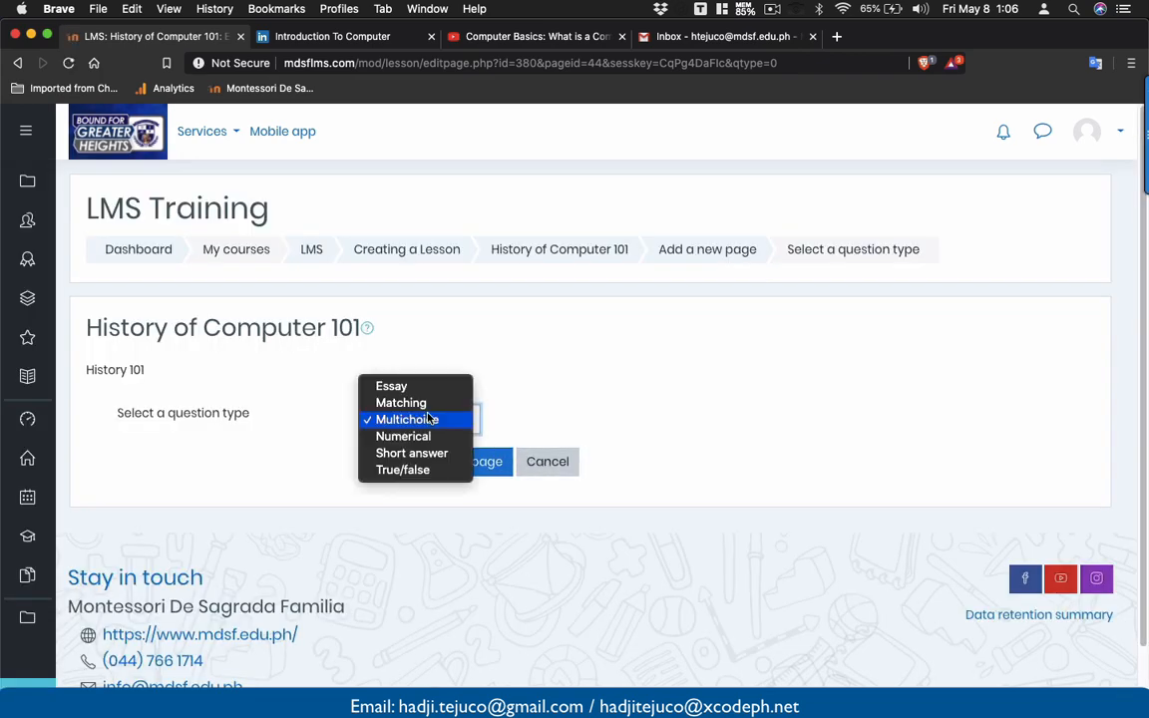
click(429, 419)
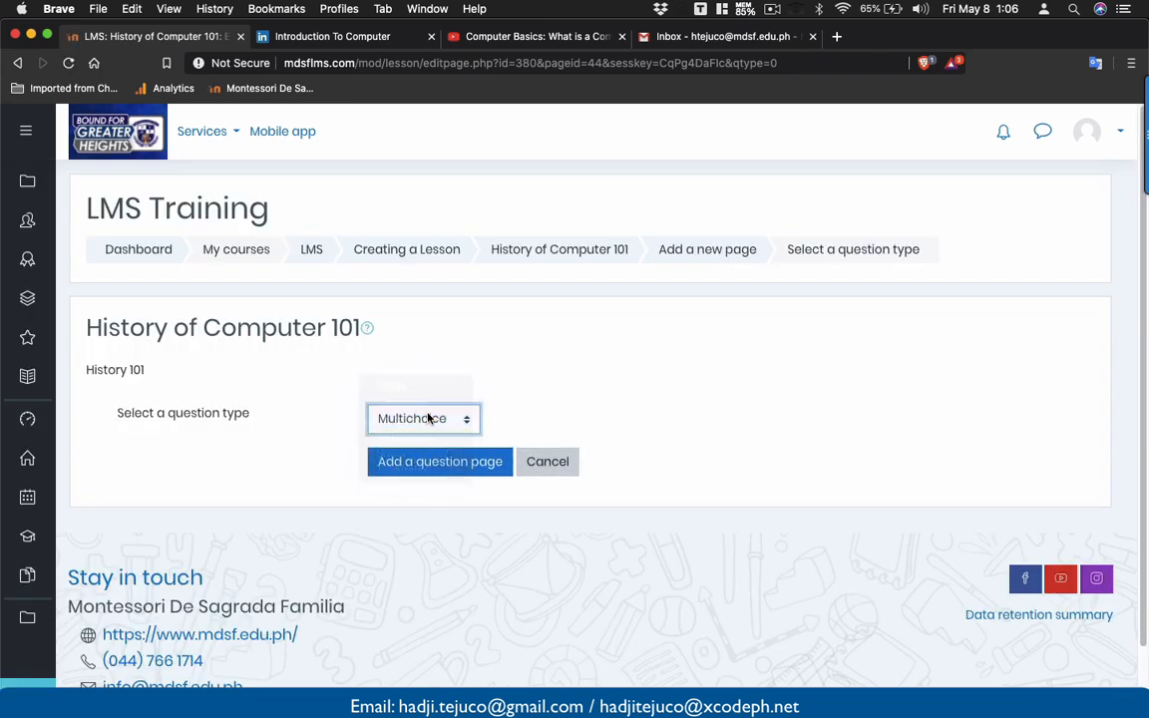
click(442, 465)
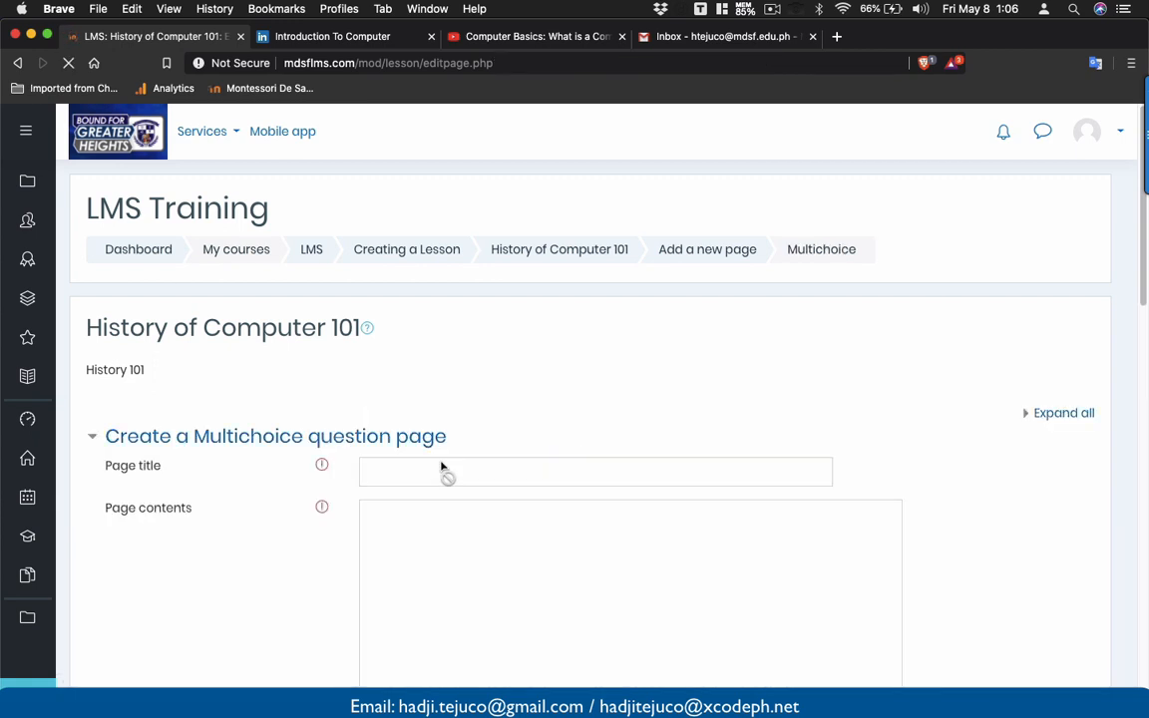
- Title the question page "L4 - (Define a computers) Knowledge Check 2", using the copied slide text
click(418, 397)
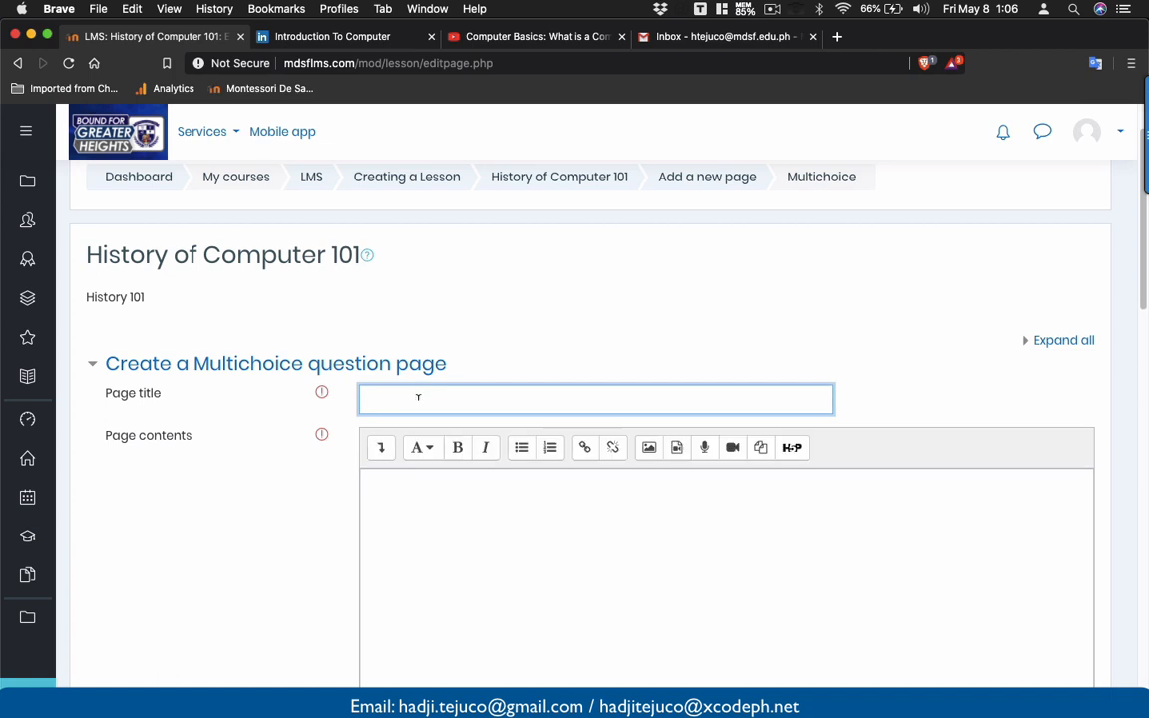
key(super+v)
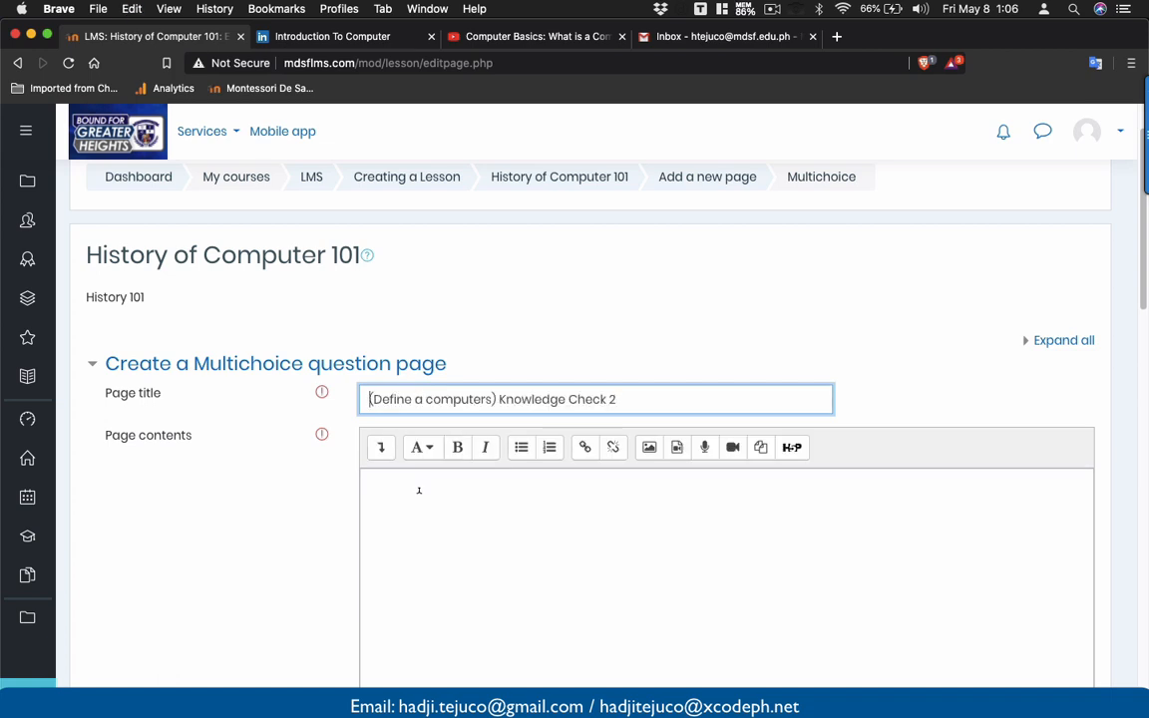
key(super+Left)
text(L4 -)
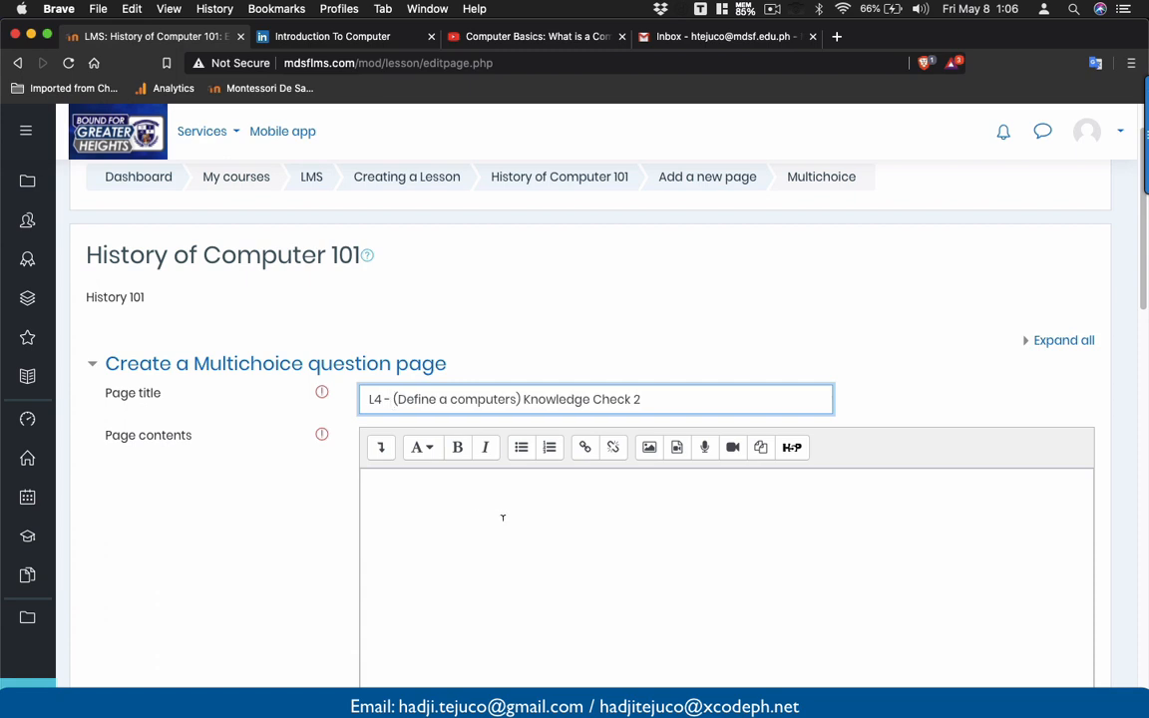
- Enter "What do you call a device that allows you to store large amount of data?" as the page contents
scroll(491, 515, down, 3)
click(557, 413)
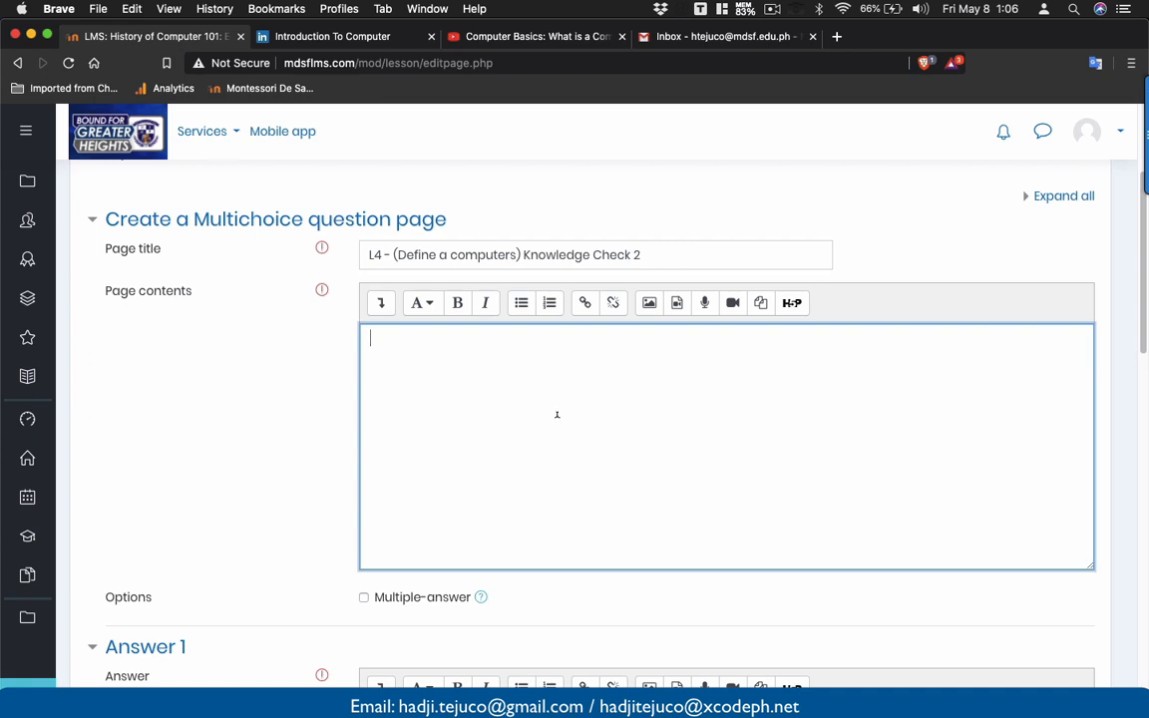
text(ITs a)
key(BackSpace)
key(BackSpace)
key(BackSpace)
key(BackSpace)
text(t)
text(What do you cal)
text(l a )
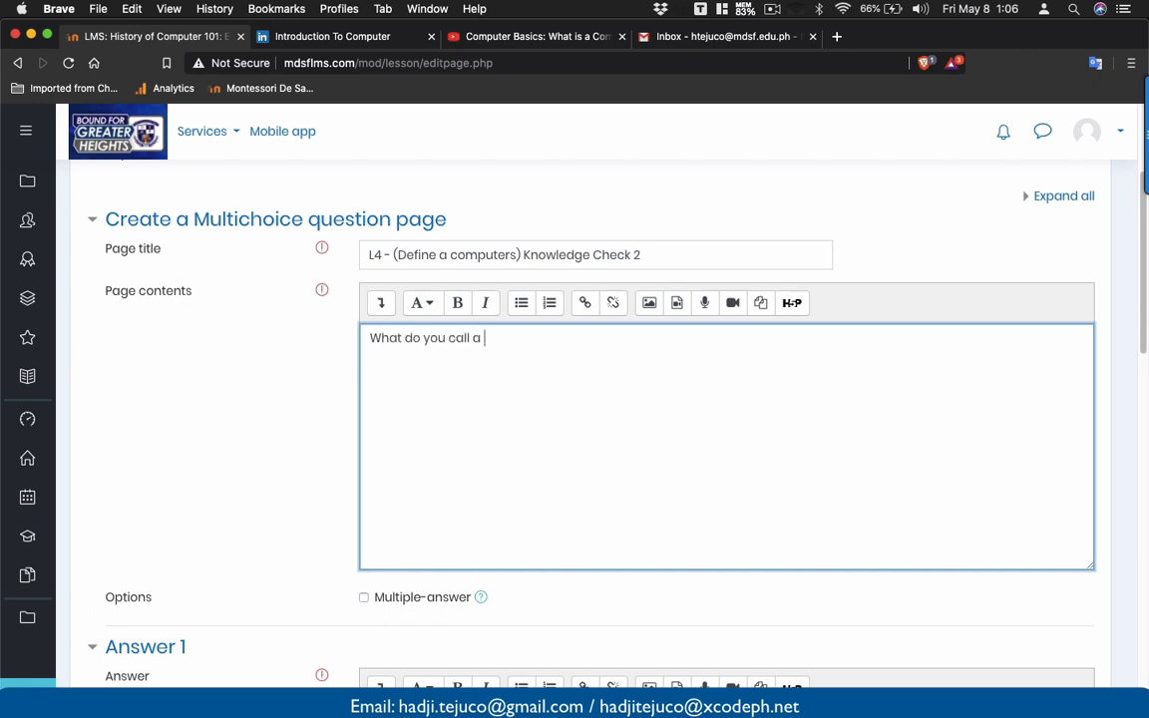
text(device that allo)
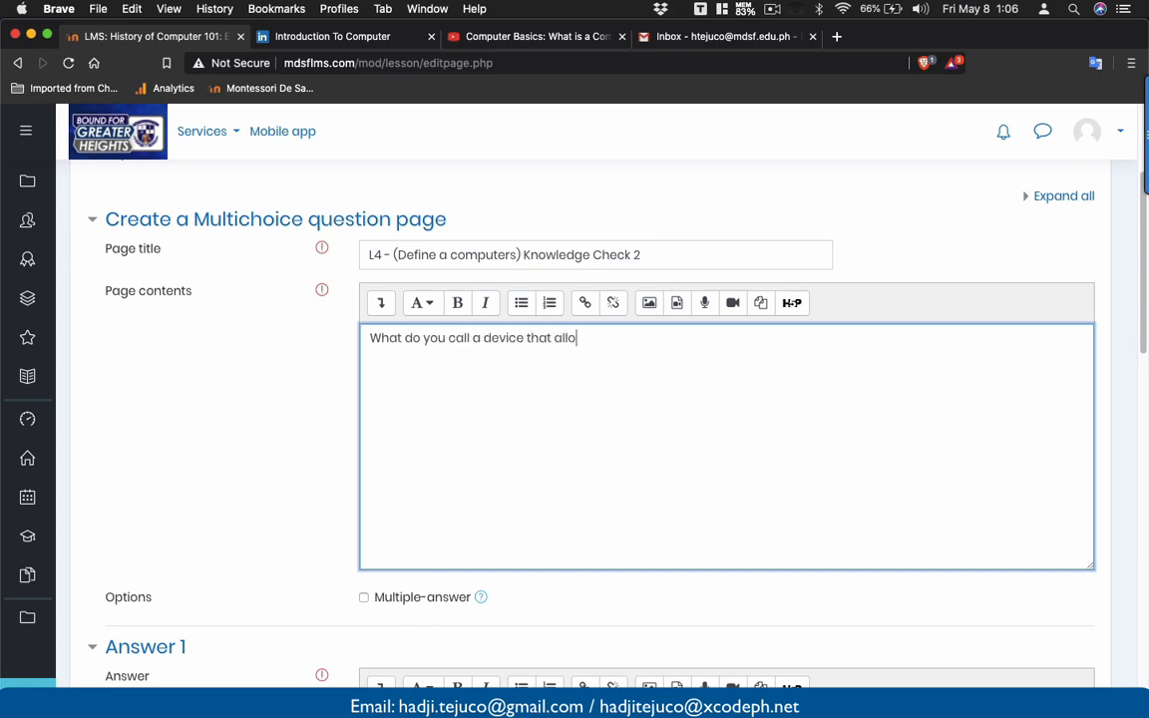
text(ws you to performace)
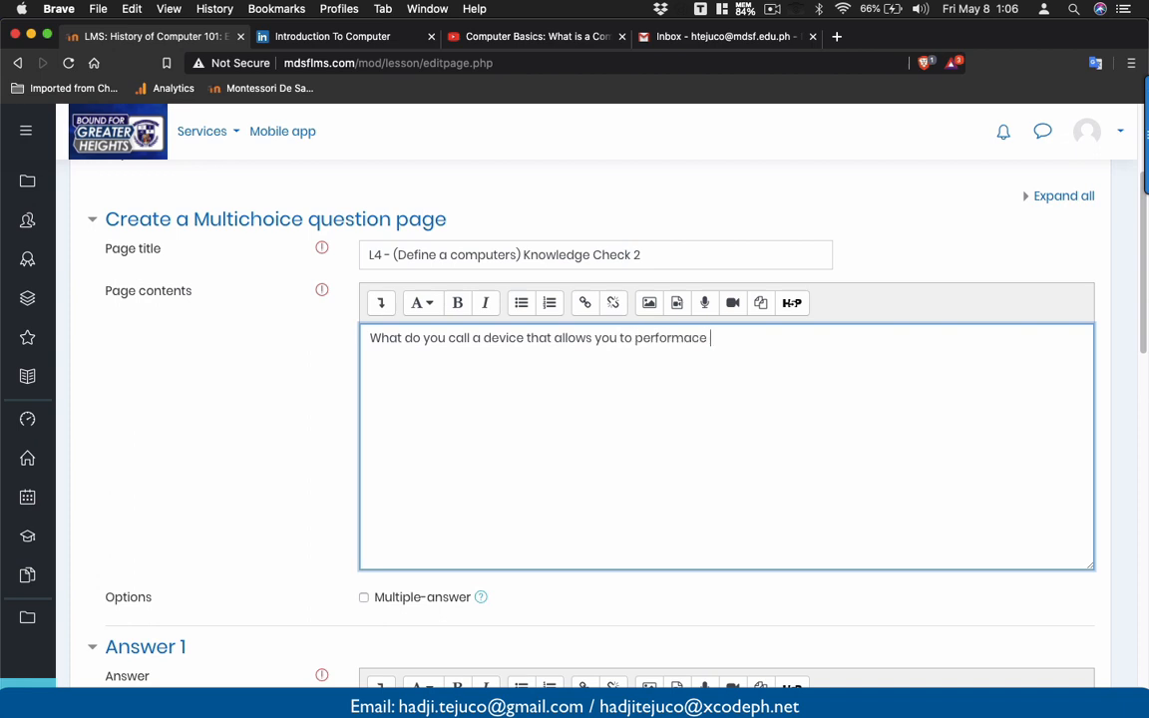
key(BackSpace)
key(BackSpace)
key(BackSpace)
key(BackSpace)
key(BackSpace)
key(BackSpace)
key(BackSpace)
key(BackSpace)
text(store large amount of )
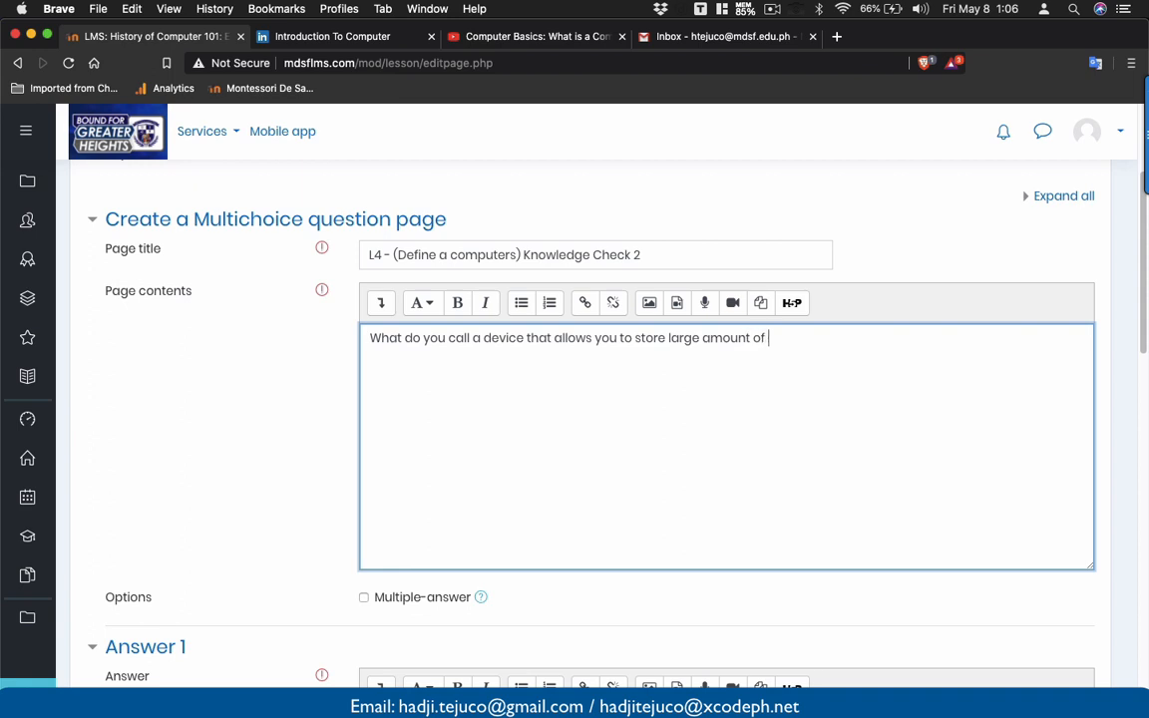
text(data?)
- Enable the Multiple-answer option for the question
scroll(575, 418, down, 5)
scroll(574, 418, up, 4)
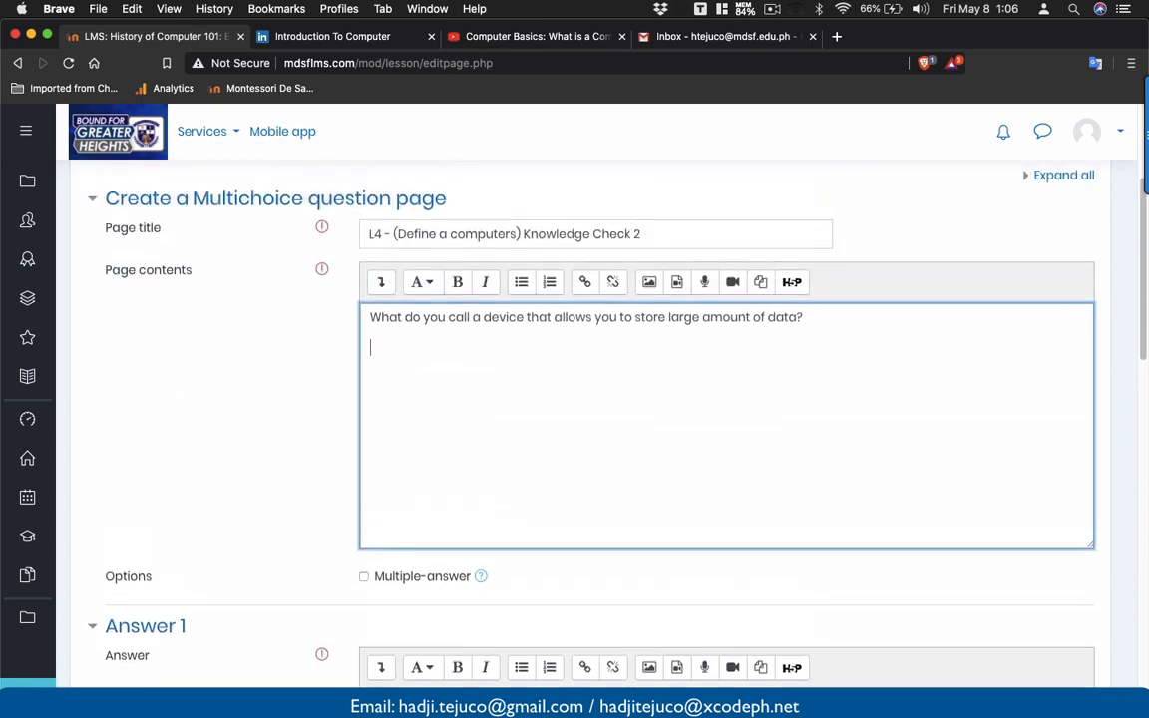
scroll(574, 419, down, 8)
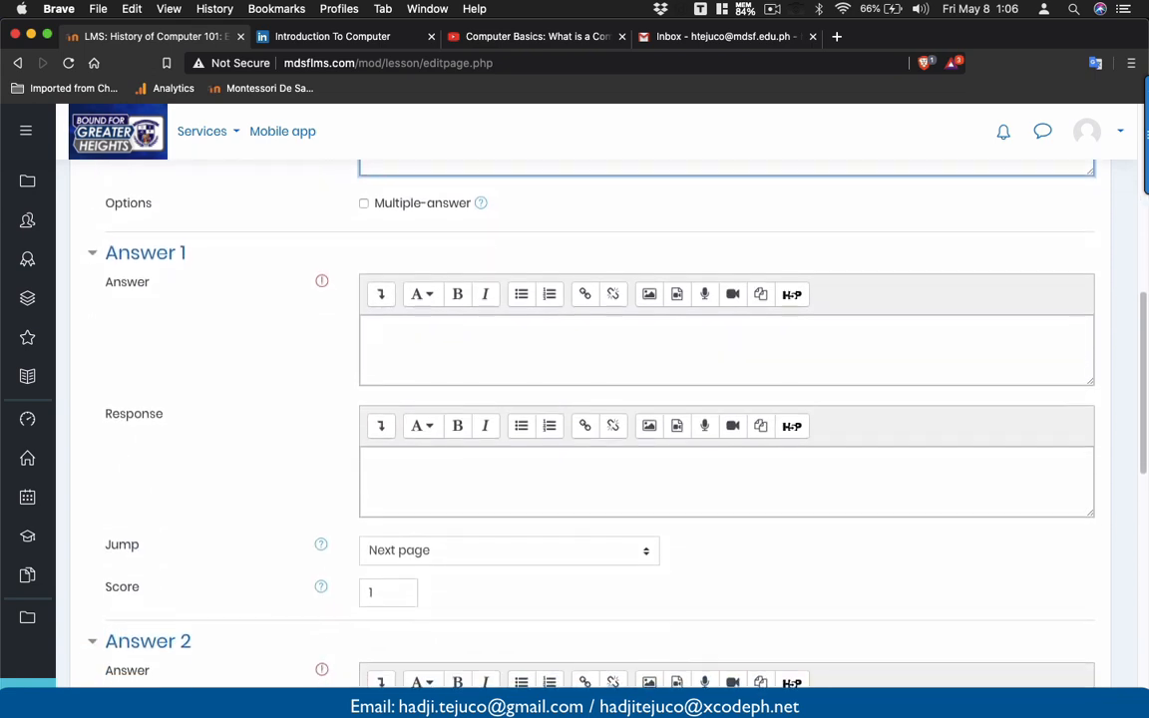
scroll(575, 419, down, 1)
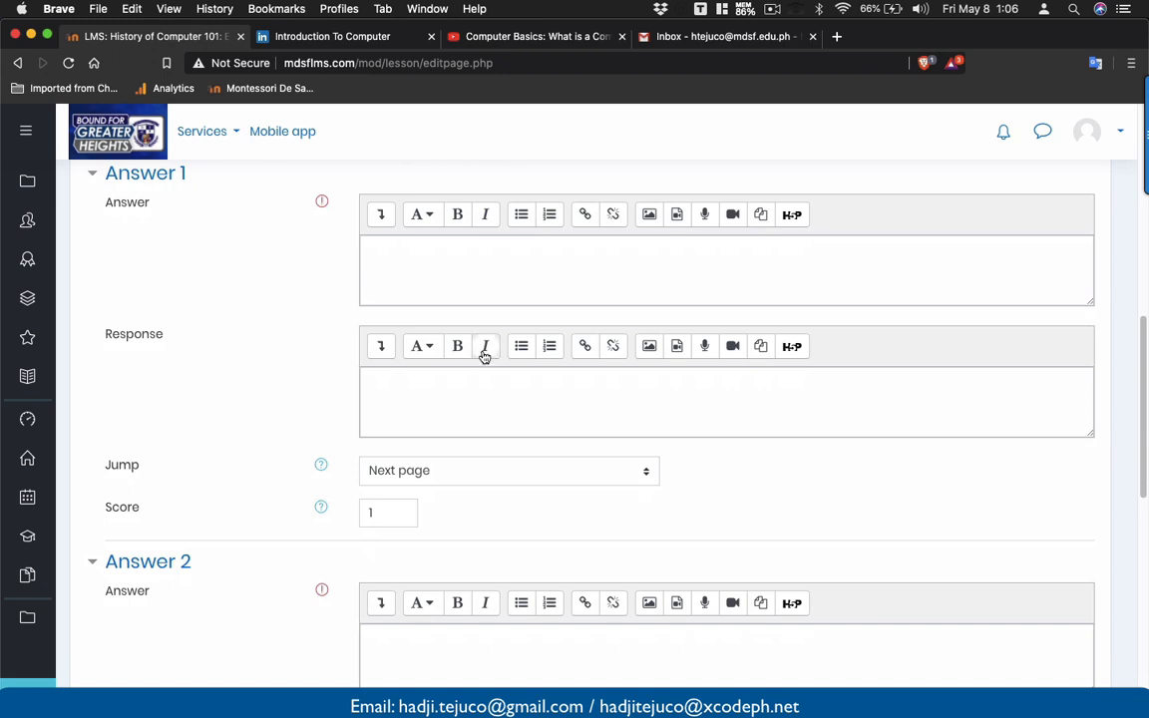
scroll(468, 294, down, 6)
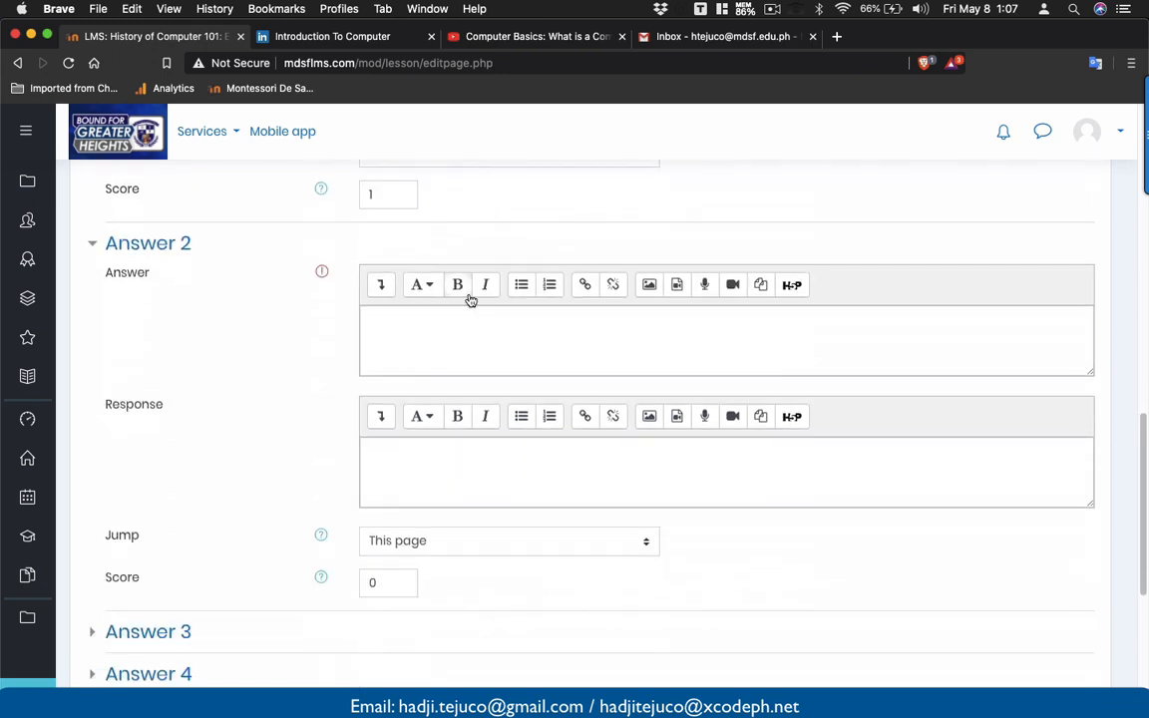
scroll(470, 300, up, 4)
scroll(469, 294, up, 4)
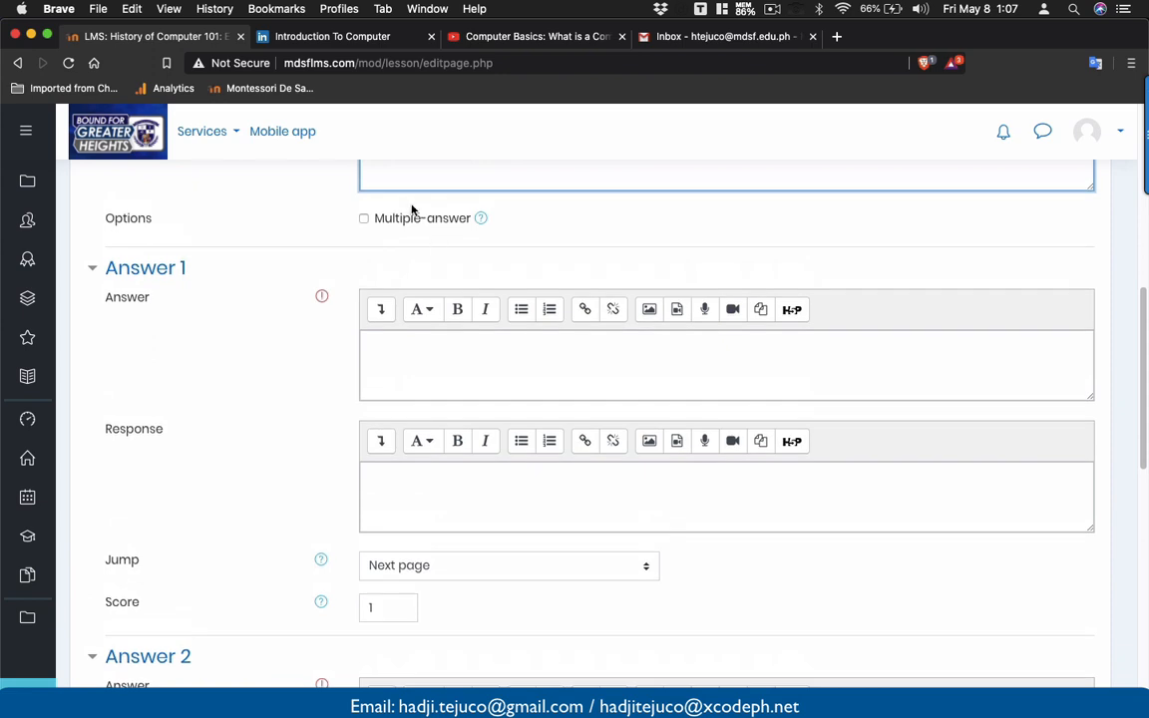
click(411, 221)
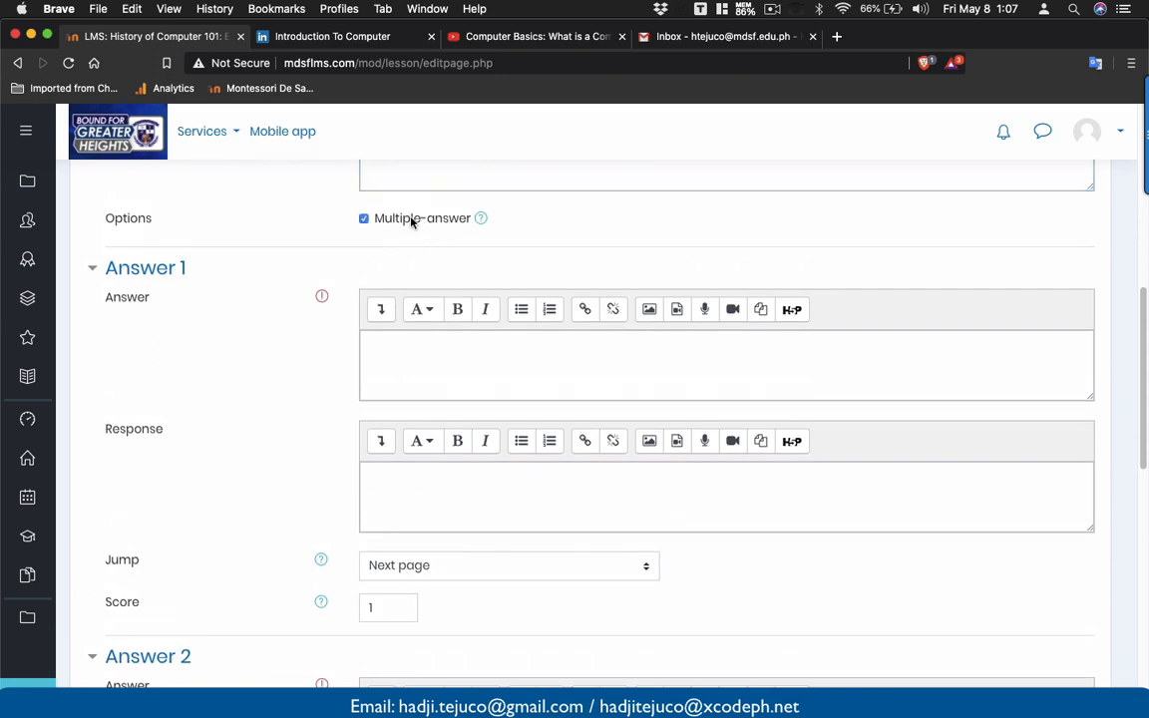
- Fill in Answer 1 as "computer" with the response "very good"
click(408, 376)
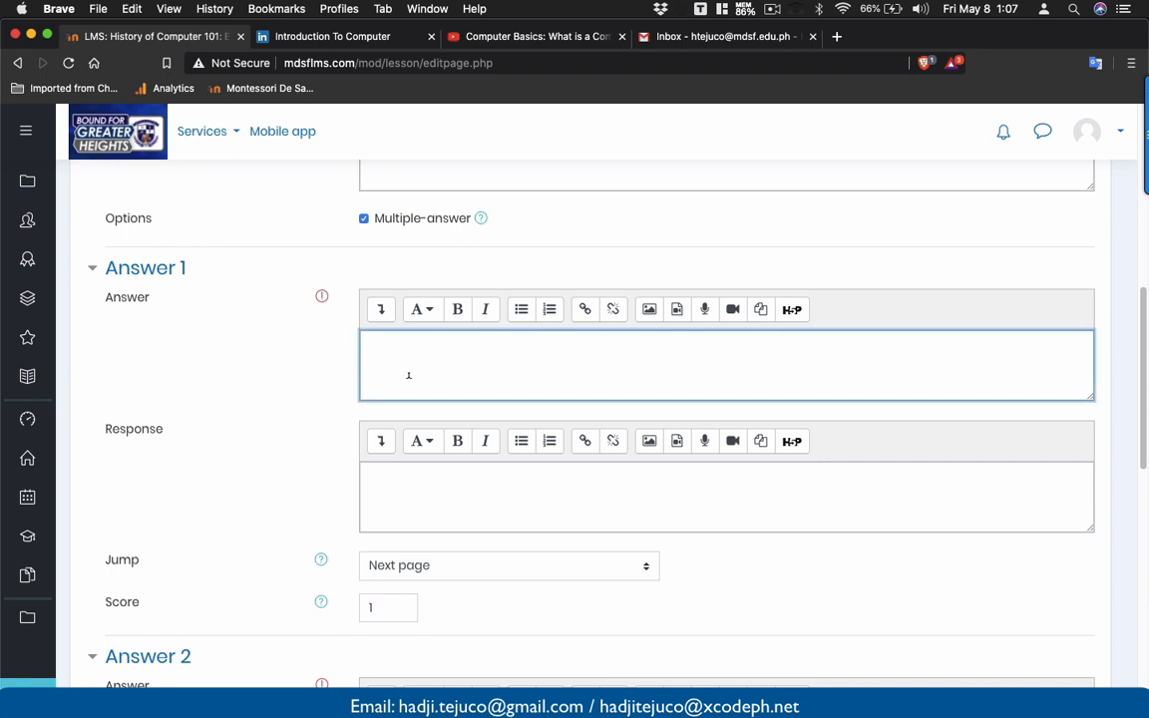
text(comp)
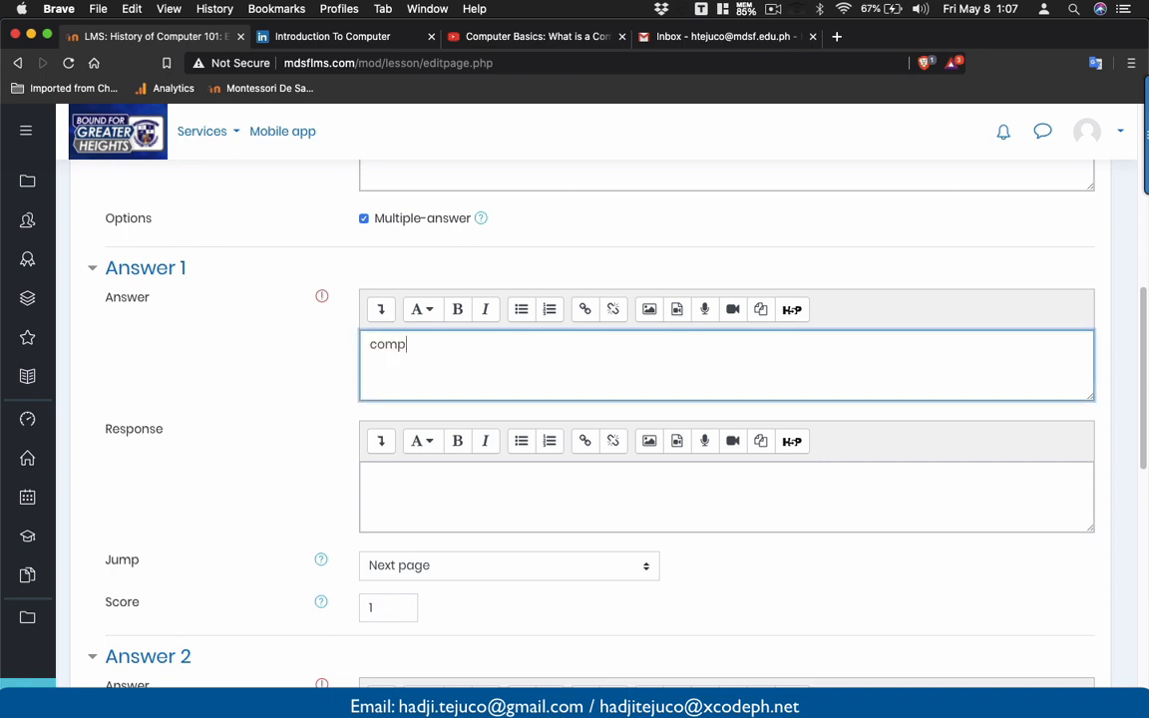
text(uter)
click(430, 520)
text(v)
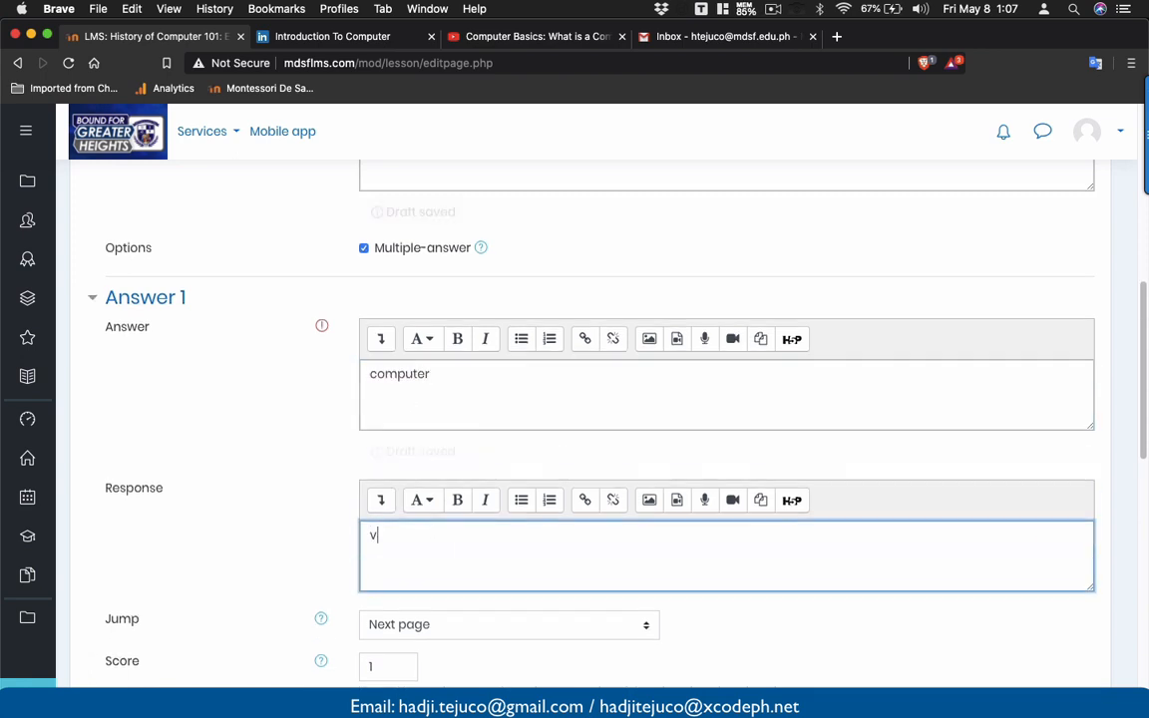
text(ery goo)
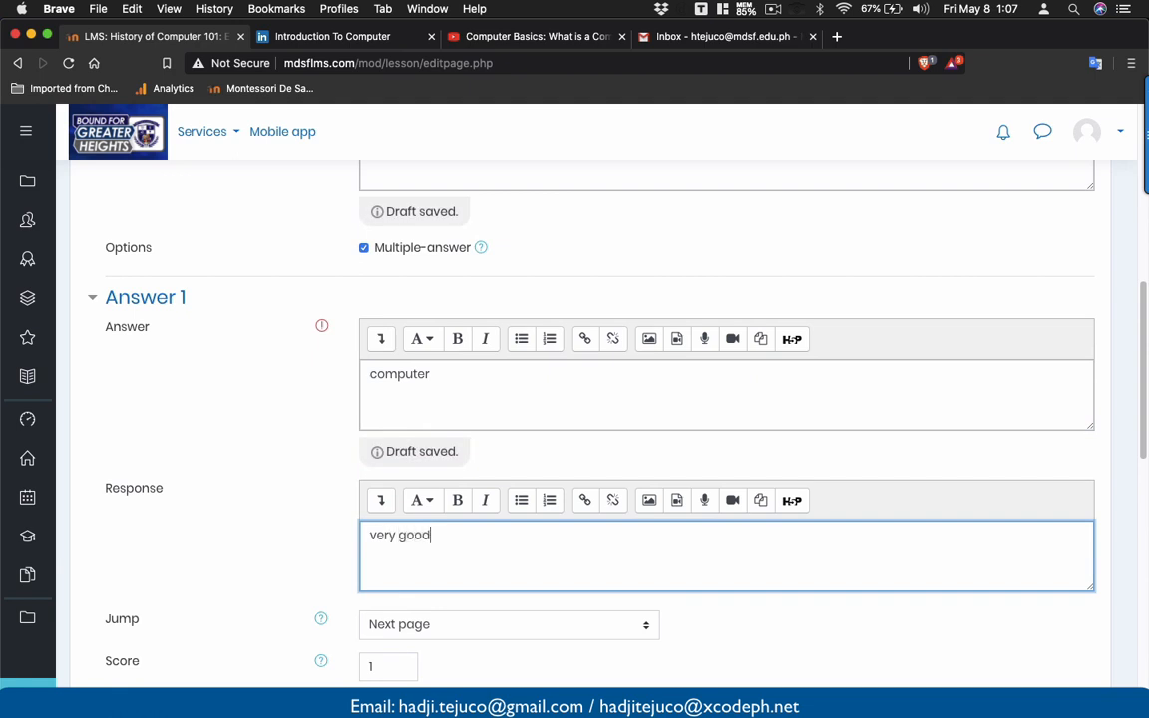
text(d)
- Fill in Answer 2 as "PC" with the response "Sorry try again"
scroll(574, 398, down, 5)
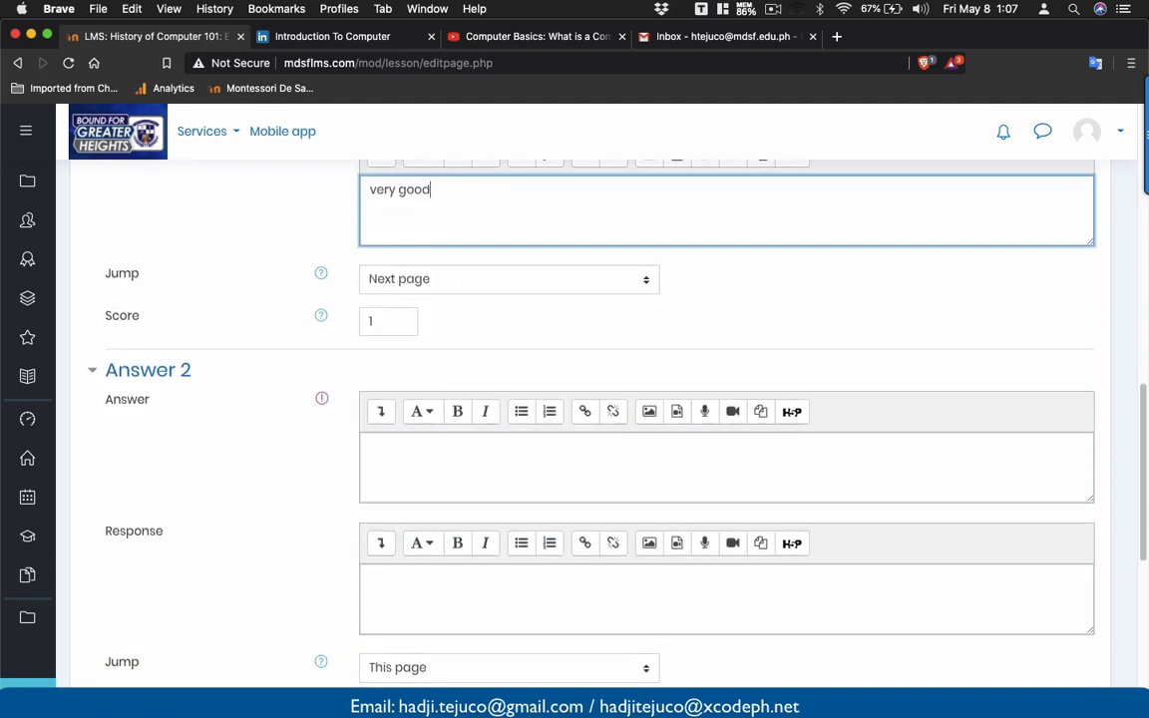
scroll(447, 494, down, 1)
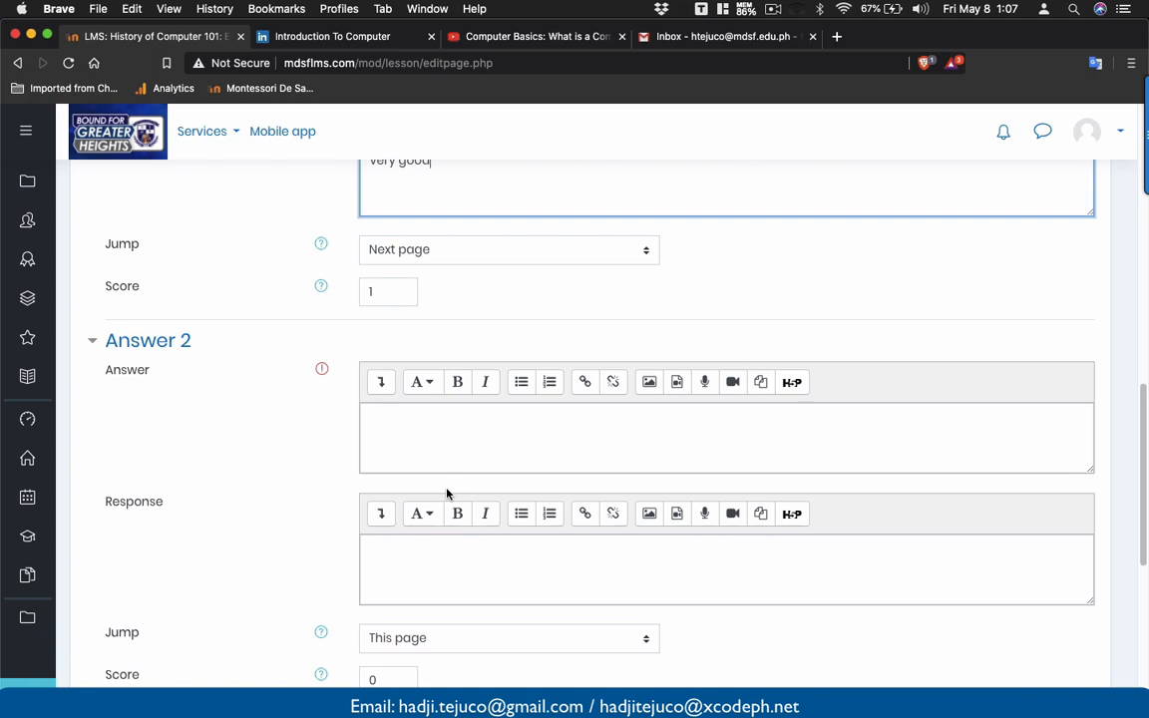
click(449, 454)
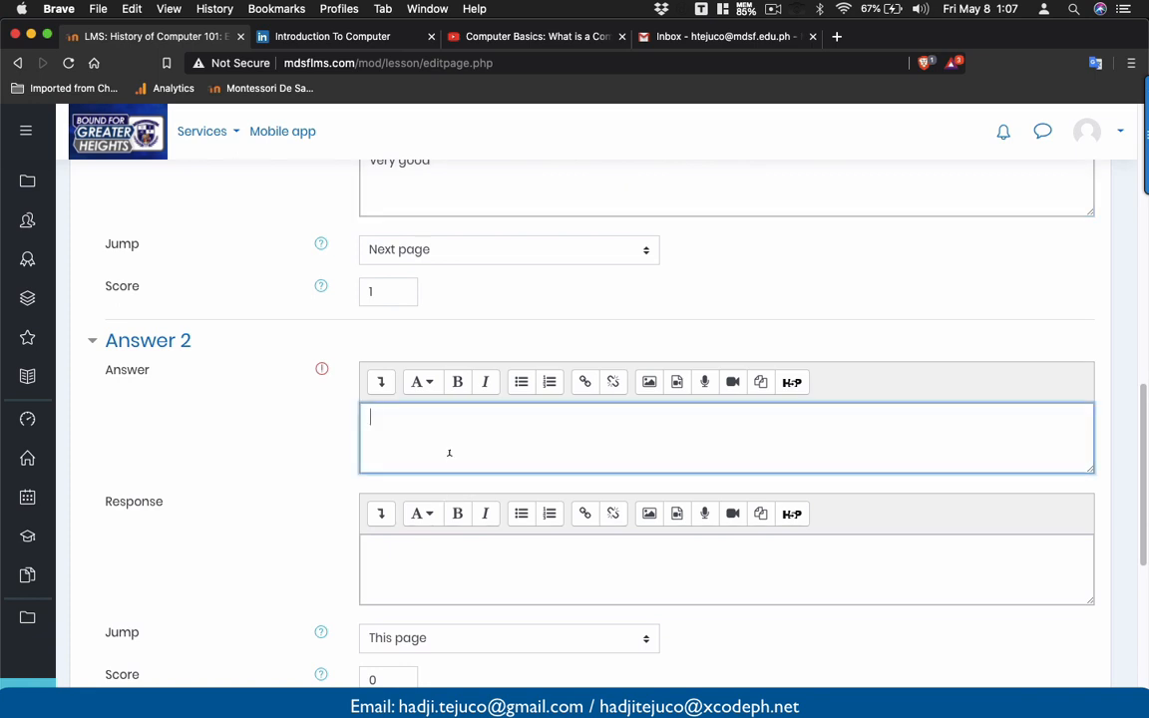
scroll(423, 490, down, 2)
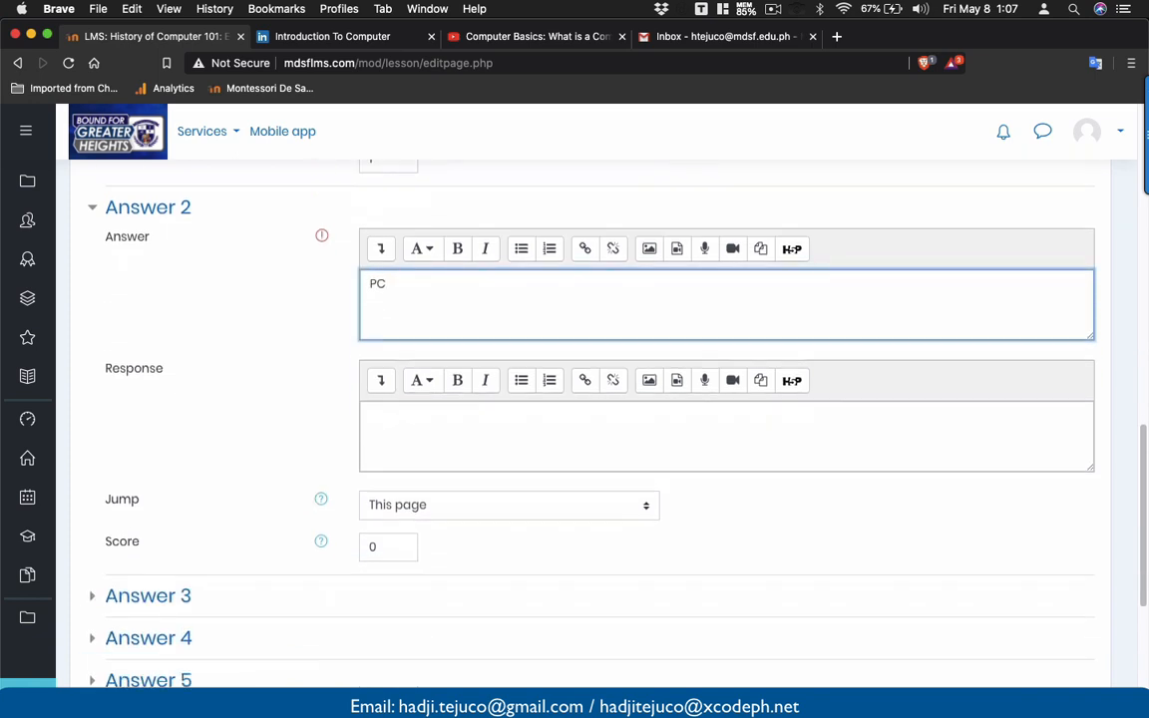
text(Stoo)
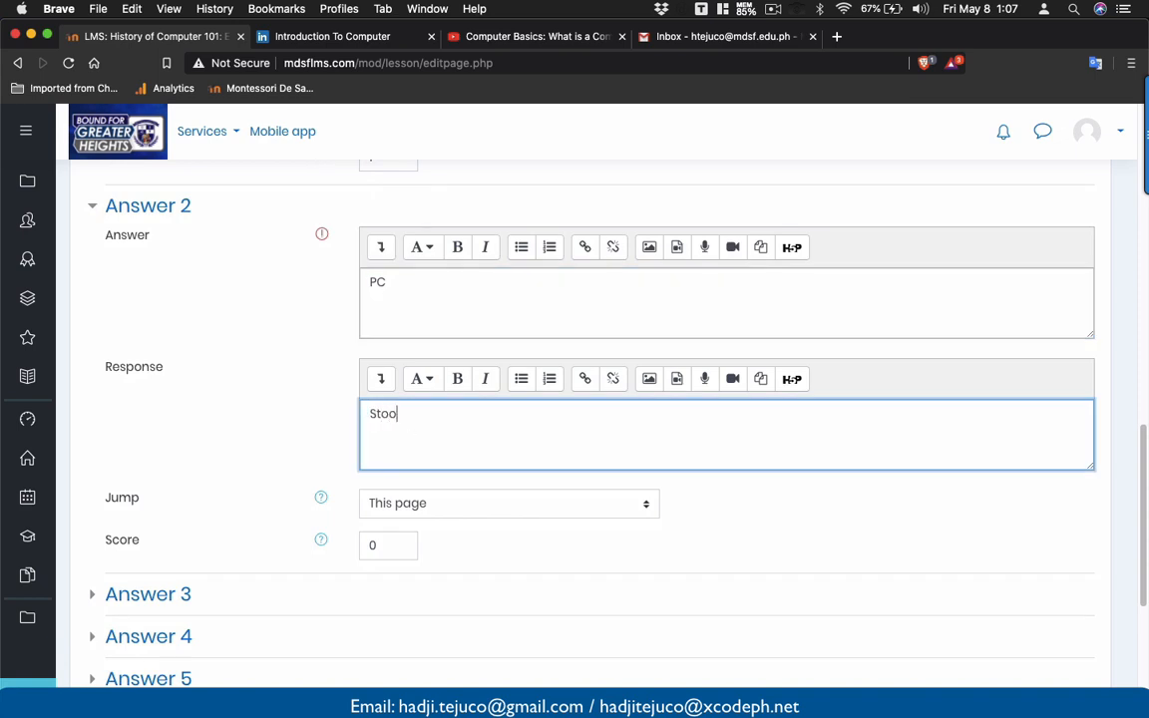
text(Sorry tra)
text( again)
- Set the Answer 2 jump to "L3 - (Define a computers) Intervention"
scroll(359, 389, down, 3)
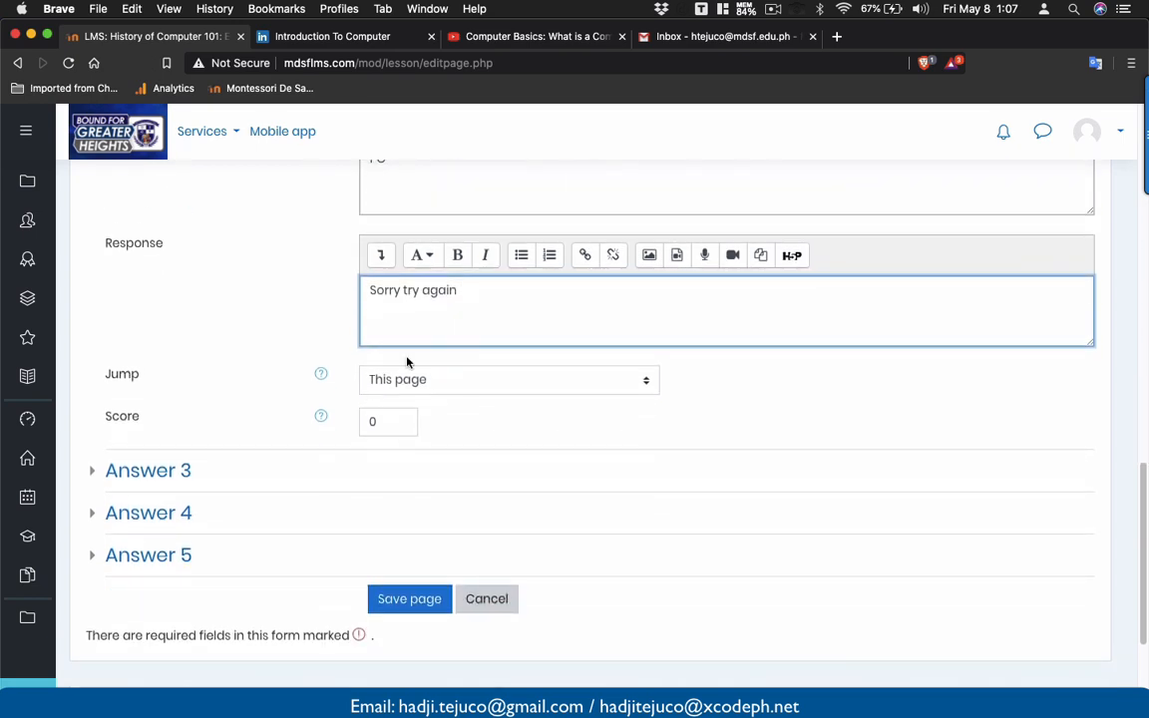
scroll(436, 350, up, 3)
scroll(437, 352, down, 1)
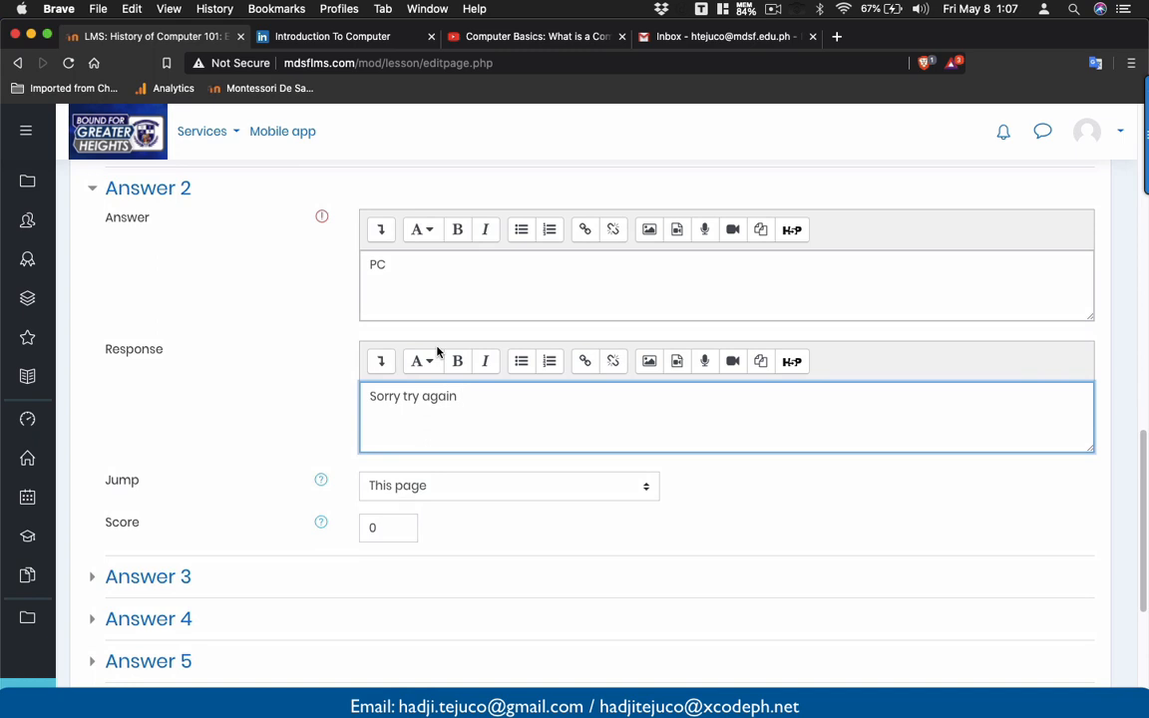
click(426, 493)
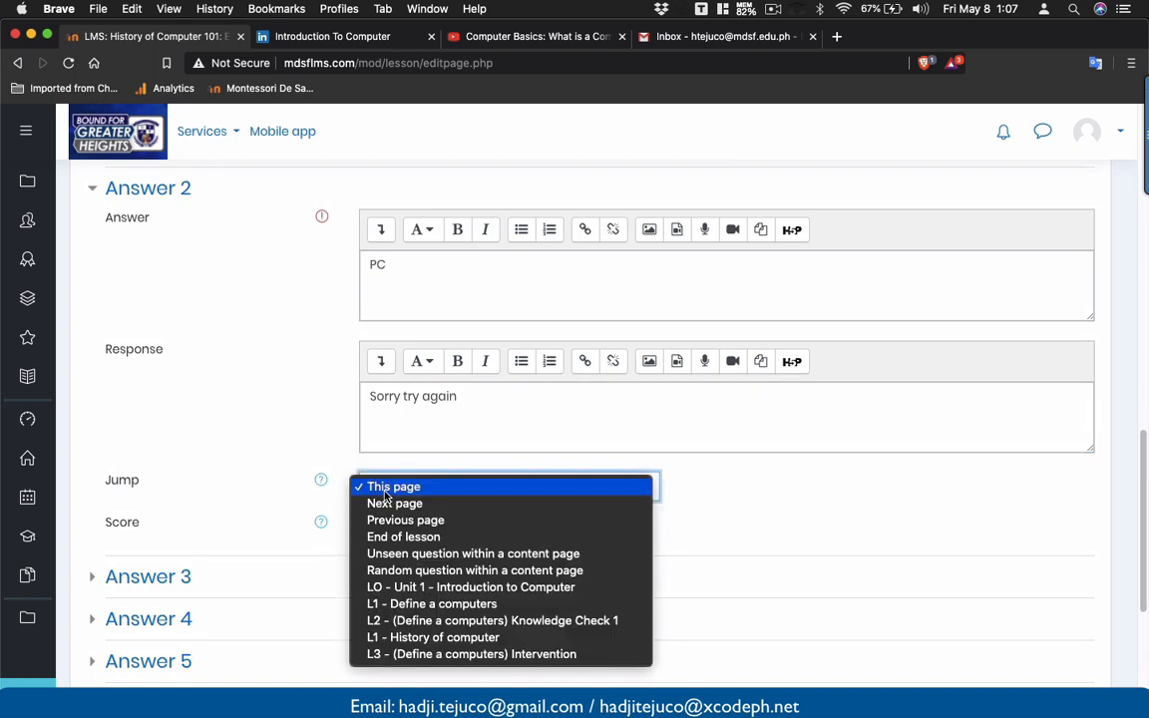
click(417, 655)
- Fill in Answer 3 as "Laptop" with the response "Sorry Try again"
scroll(418, 648, down, 3)
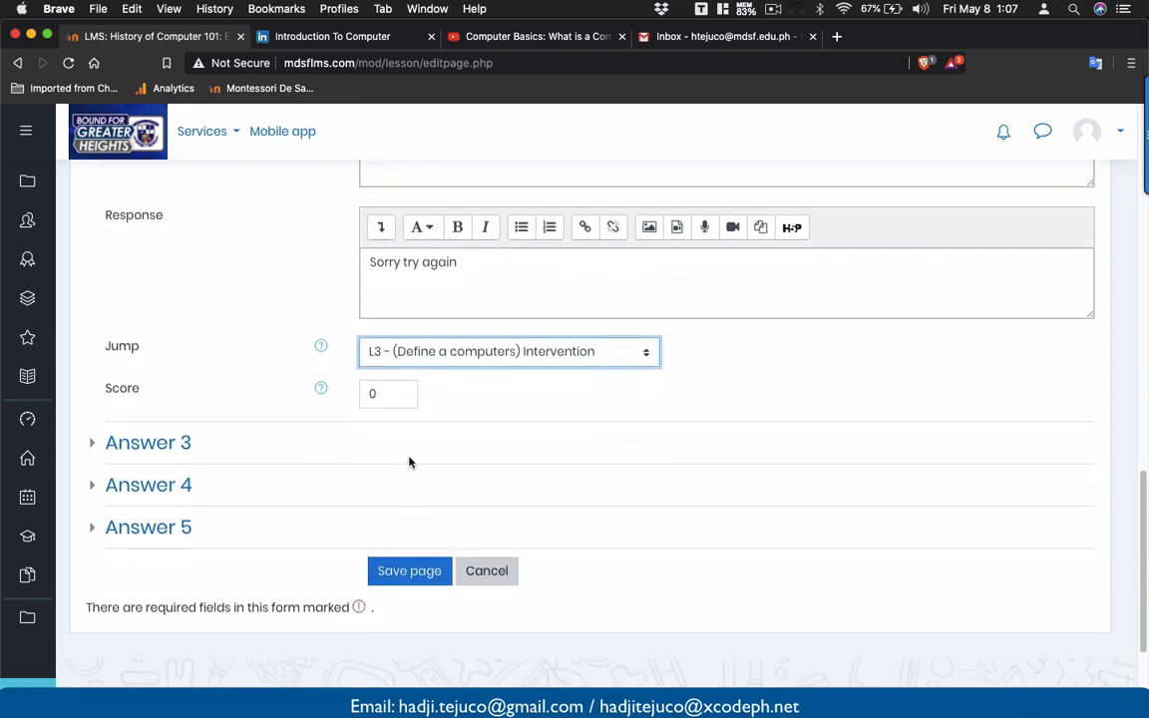
click(92, 443)
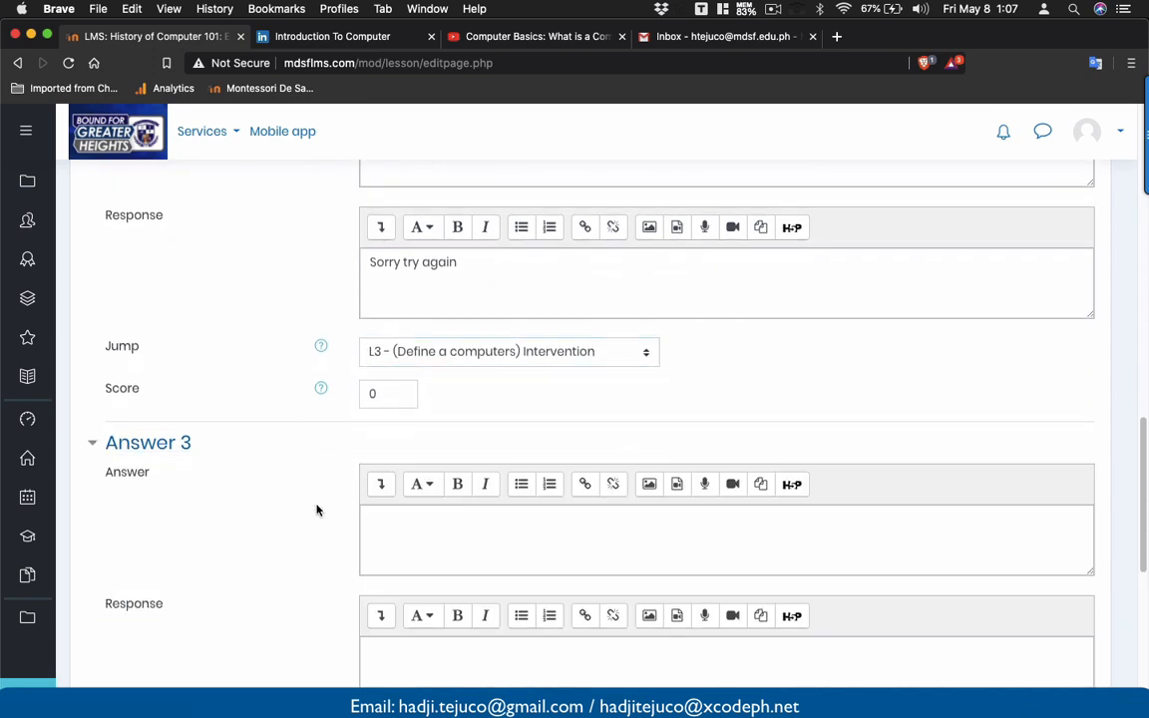
scroll(377, 536, down, 2)
click(409, 458)
text(Laptop)
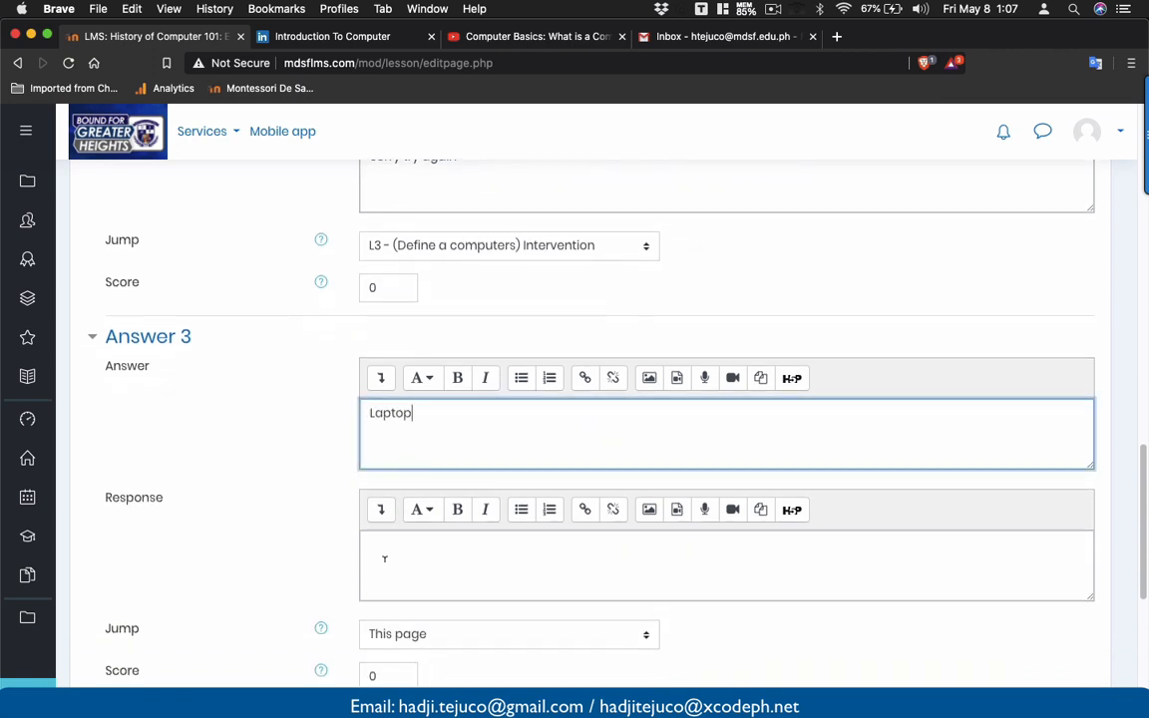
click(384, 558)
text(Sorry )
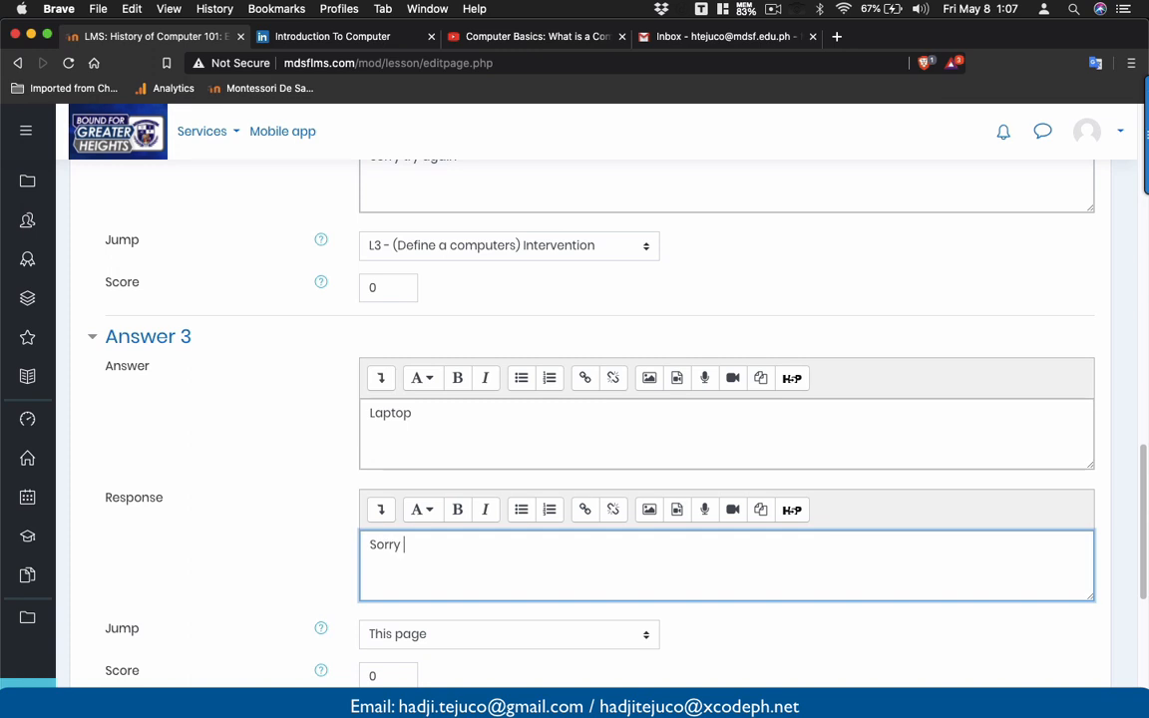
text(Tray)
key(BackSpace)
key(BackSpace)
text(y again)
- Set the Answer 3 jump to "L3 - (Define a computers) Intervention"
scroll(398, 556, down, 3)
click(405, 468)
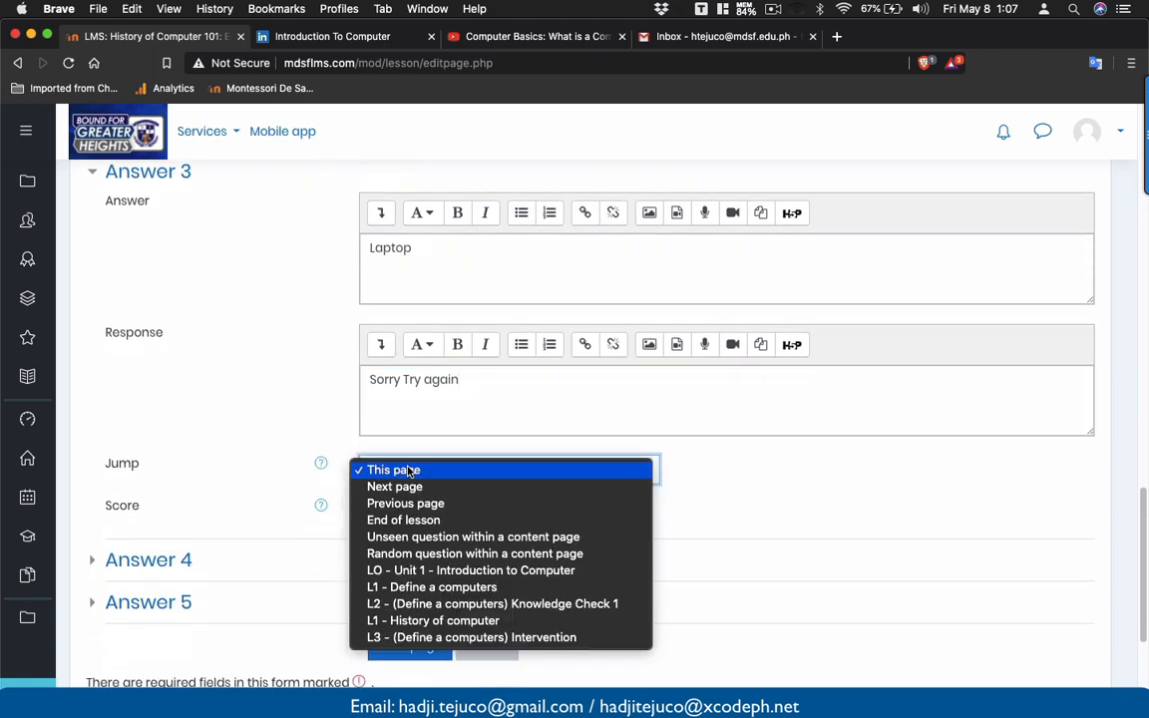
click(427, 637)
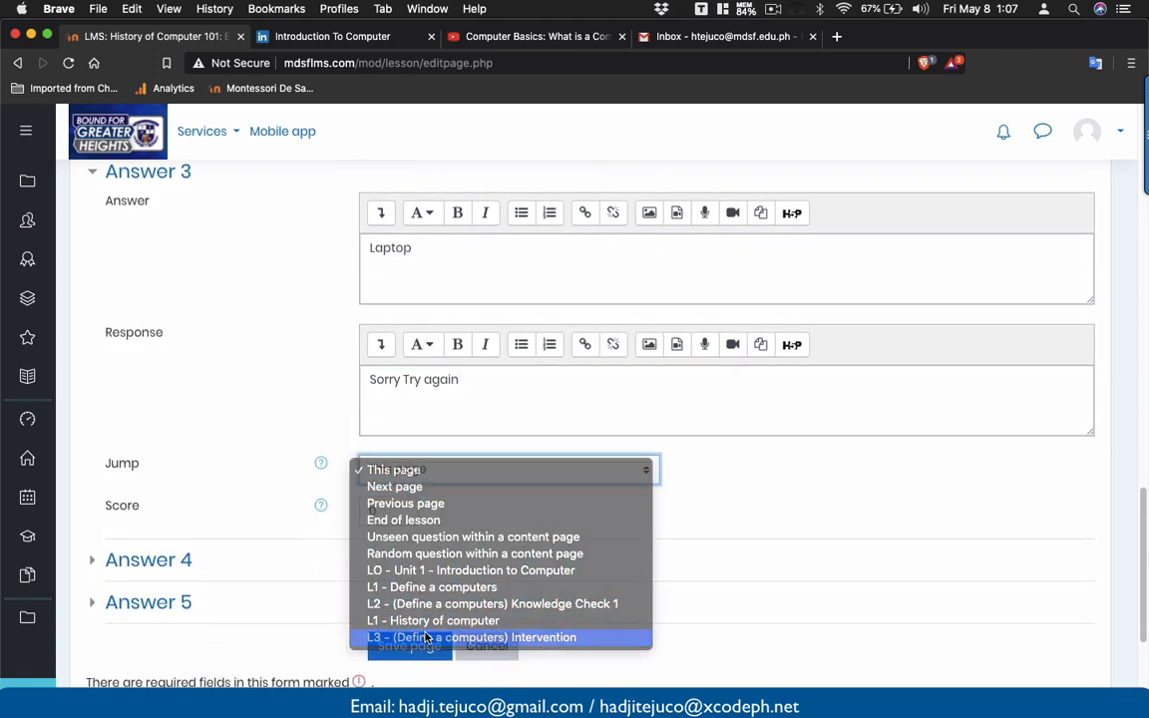
- Fill in Answer 4 as "Mobile Phone" with the response "Sorry again"
scroll(85, 445, down, 2)
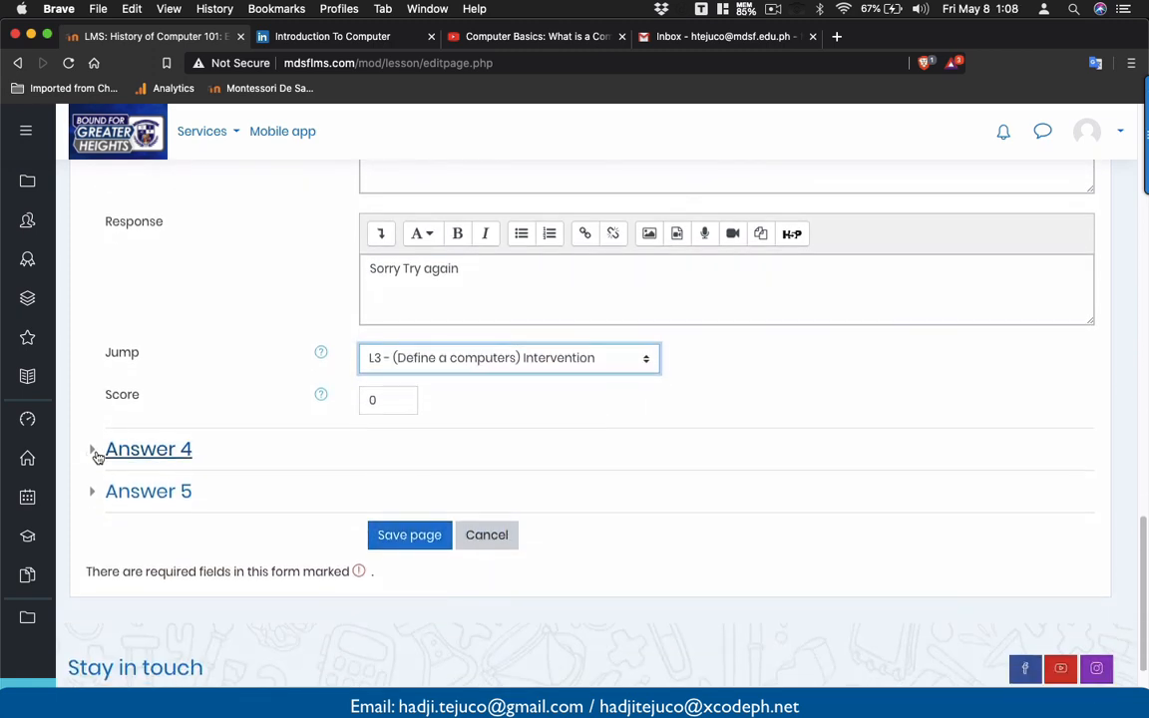
click(90, 450)
click(402, 520)
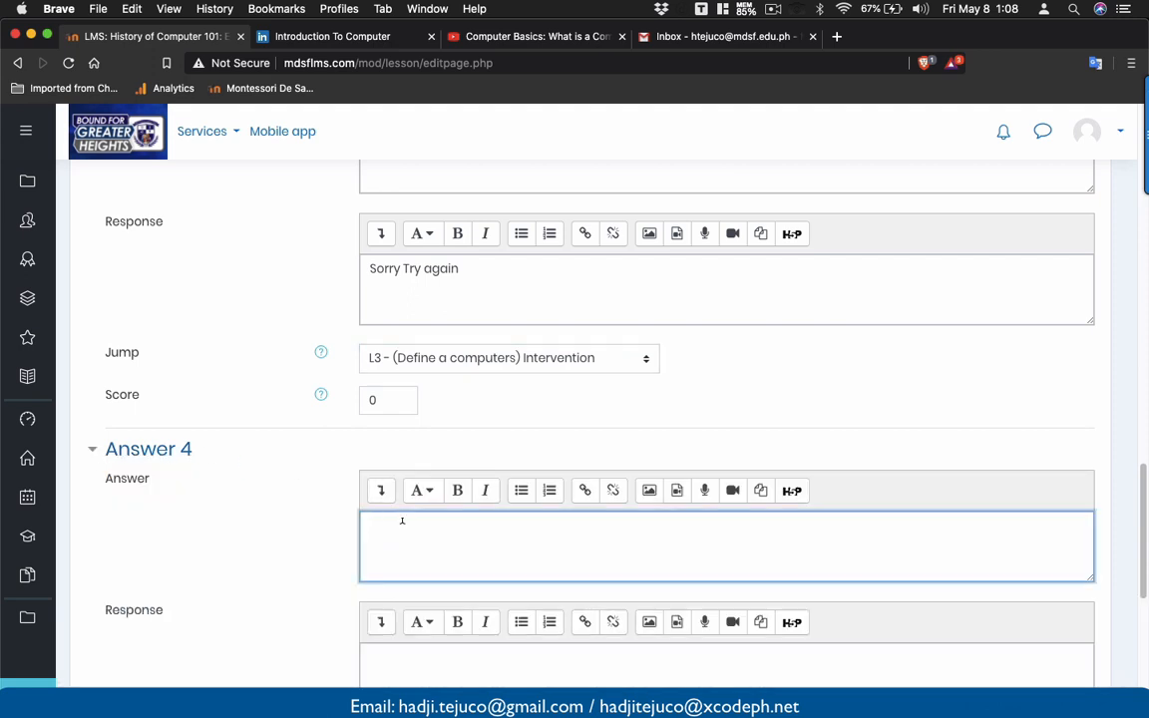
text(Mobile Phone)
scroll(429, 449, down, 5)
click(442, 435)
text(Sorry again)
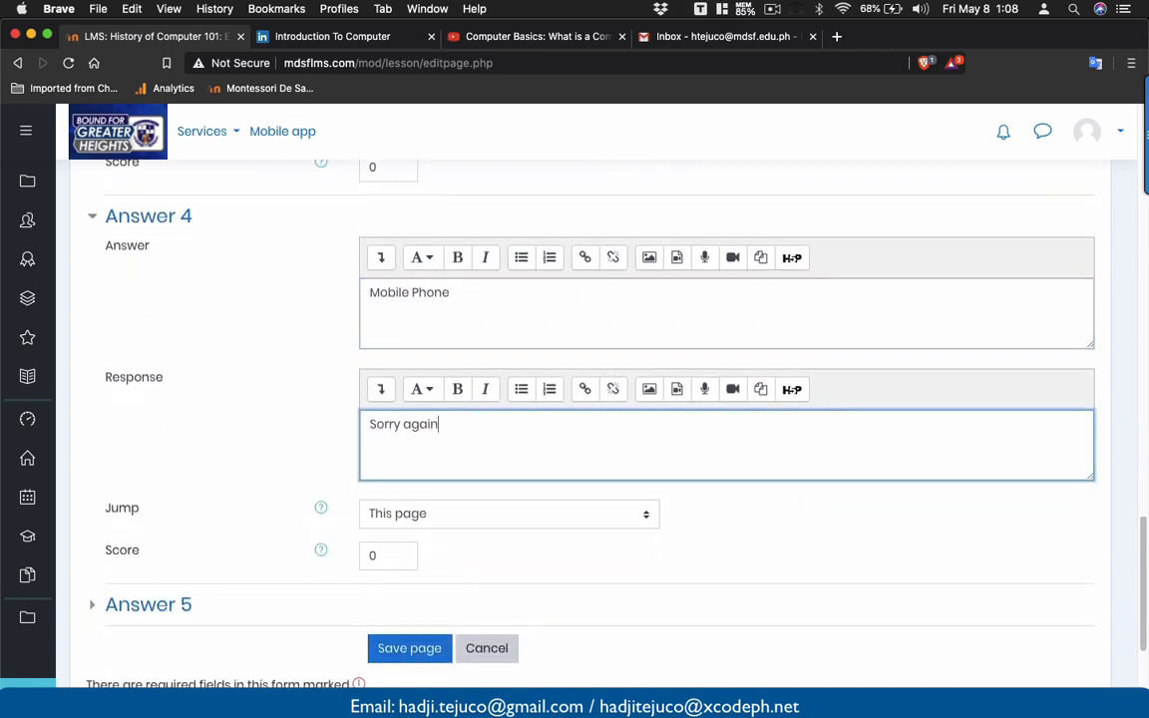
- Set the Answer 4 jump to "L3 - (Define a computers) Intervention" and save the question page
click(643, 513)
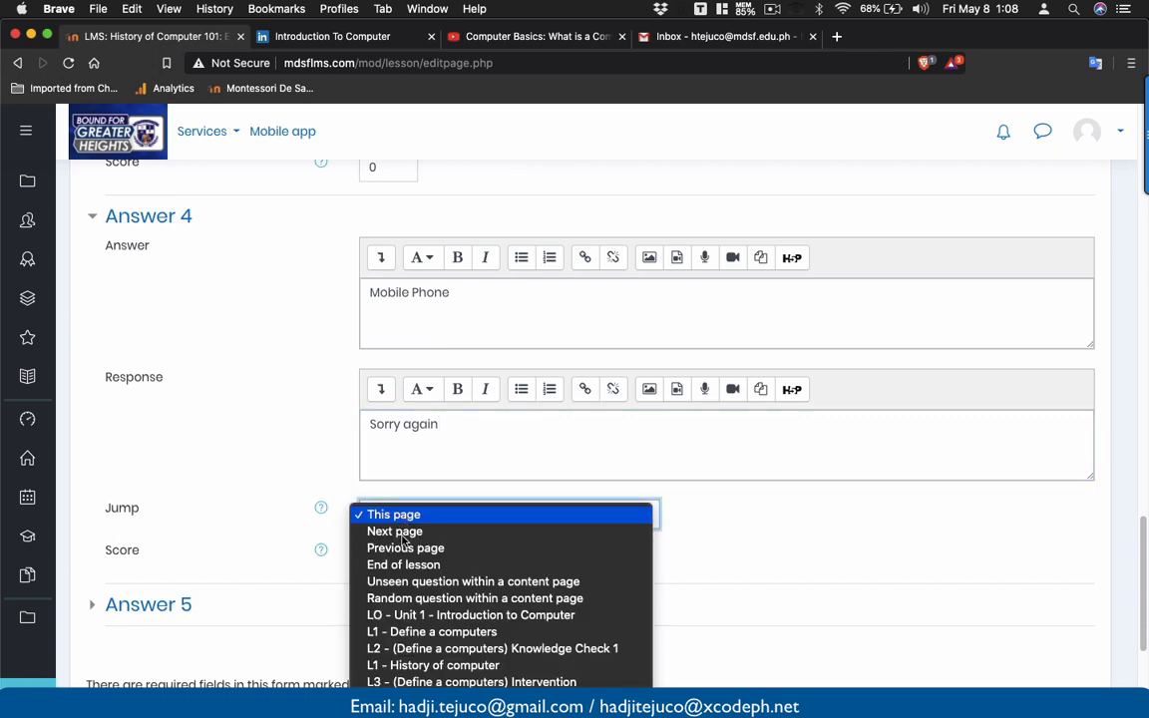
click(409, 682)
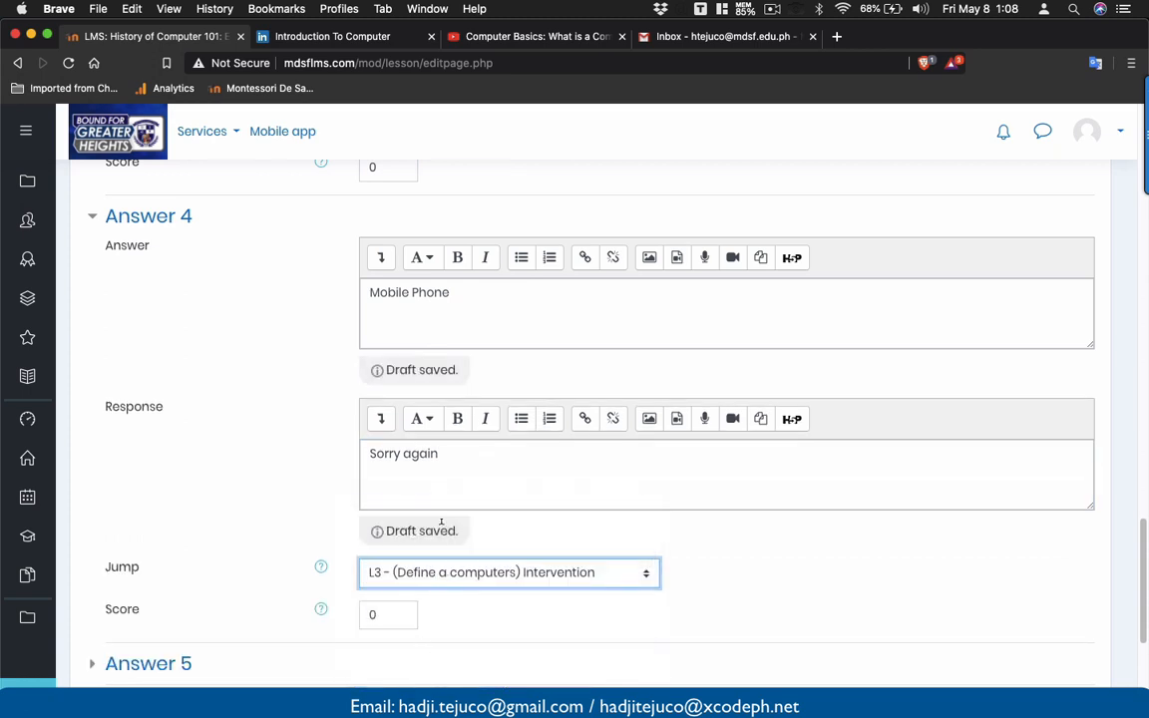
scroll(441, 521, down, 2)
click(409, 599)
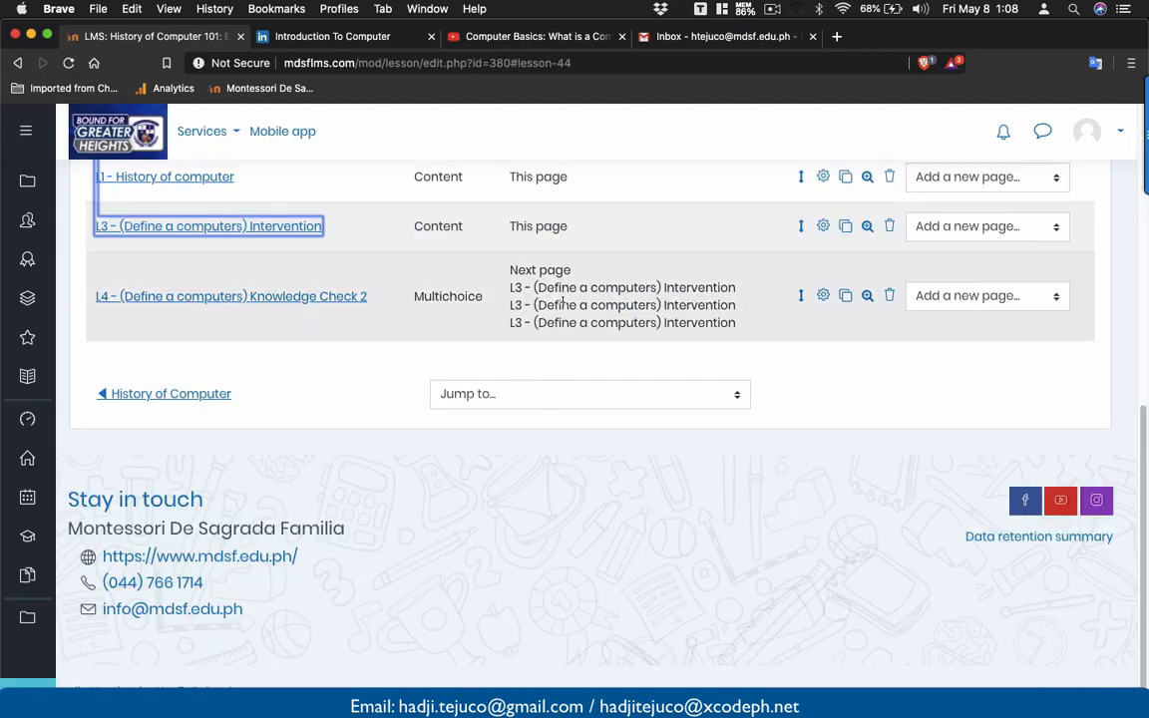
- Edit the L3 Intervention page so its Content 1 jump goes to "L4 - (Define a computers) Knowledge Check 2", and save it
scroll(534, 286, up, 2)
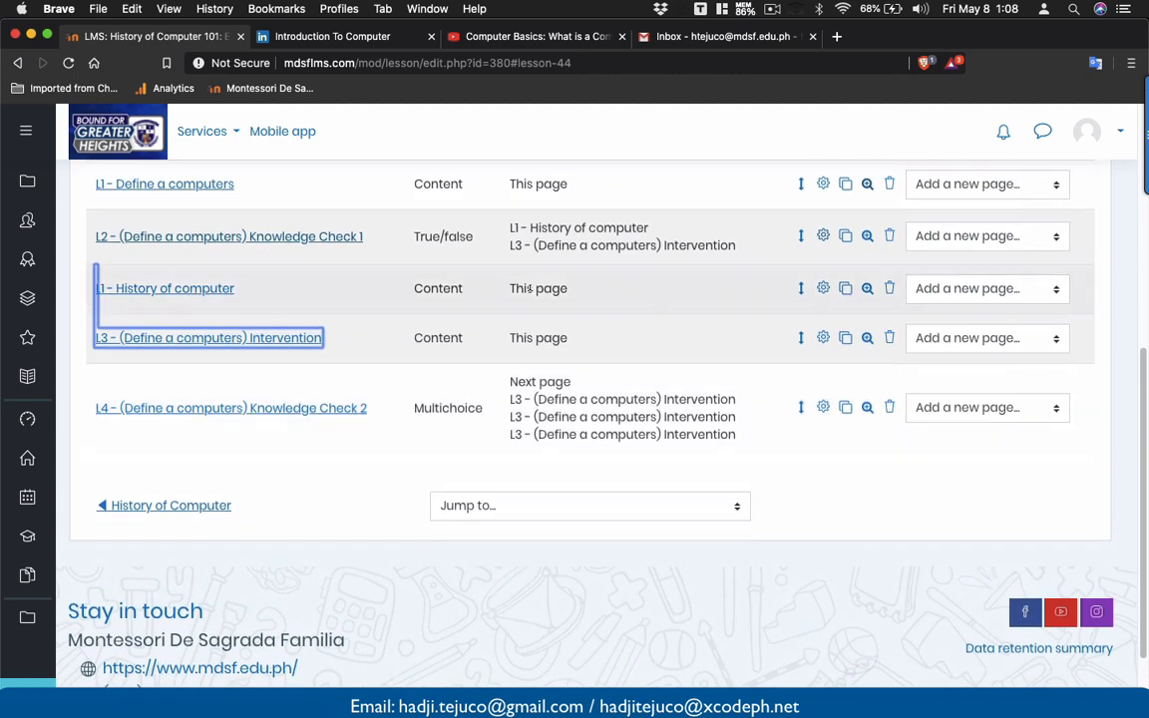
scroll(529, 288, up, 1)
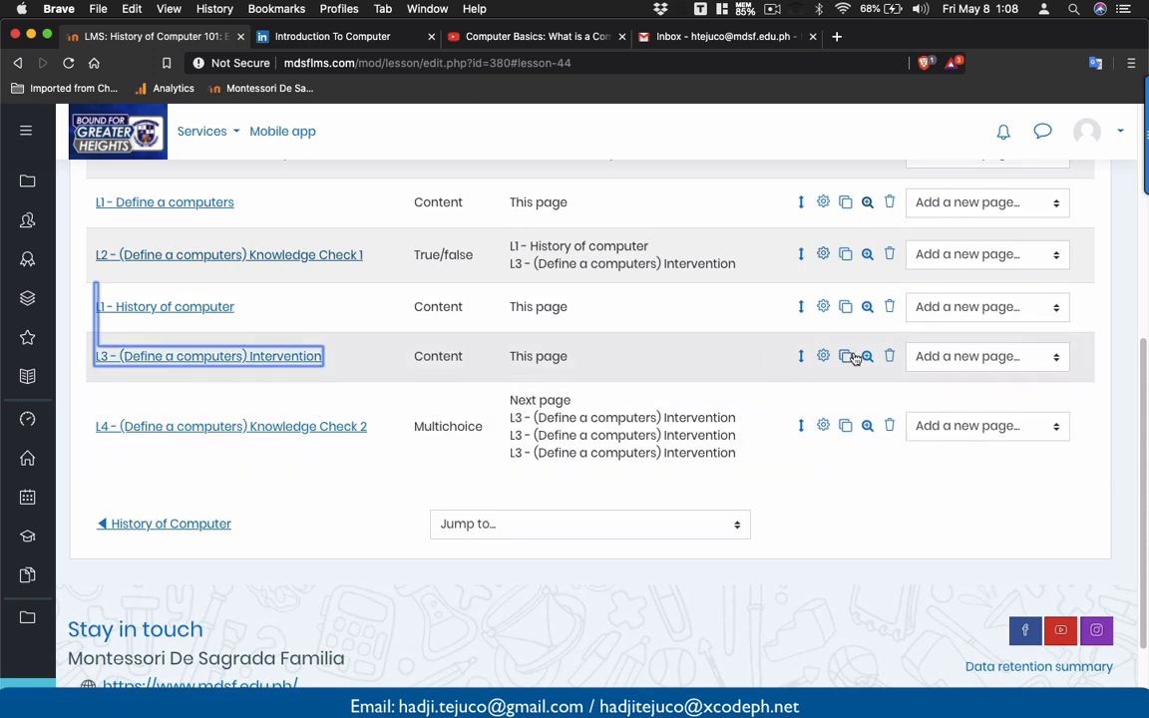
click(823, 357)
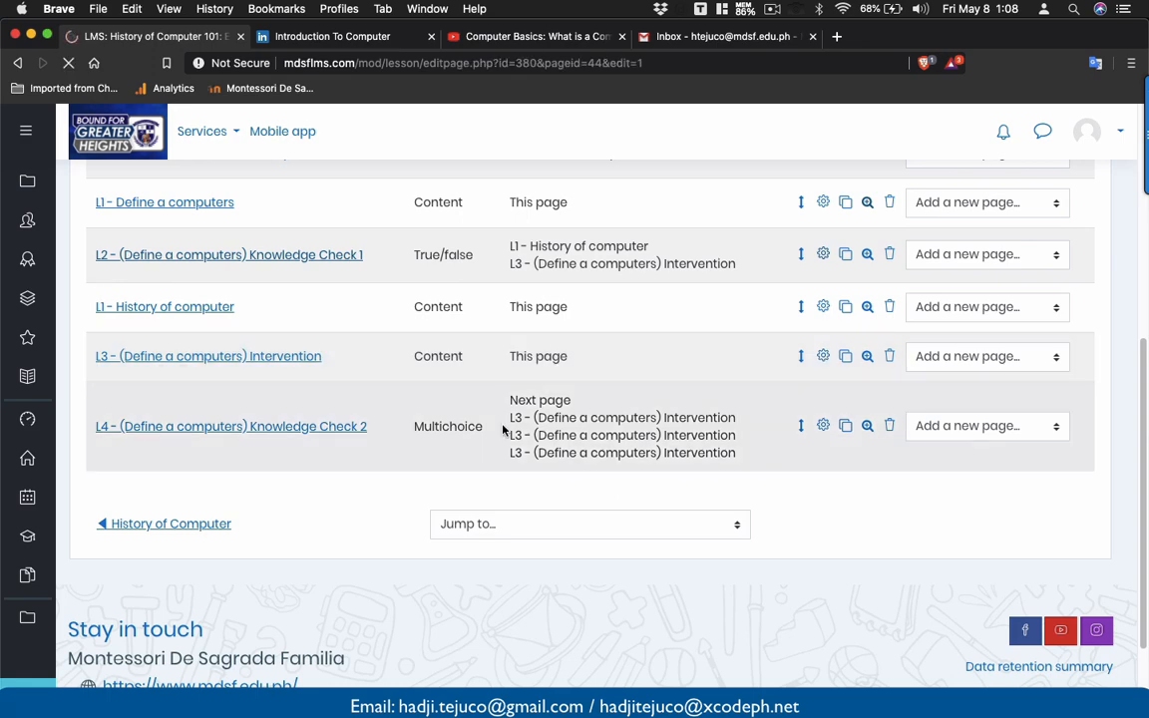
scroll(503, 429, down, 3)
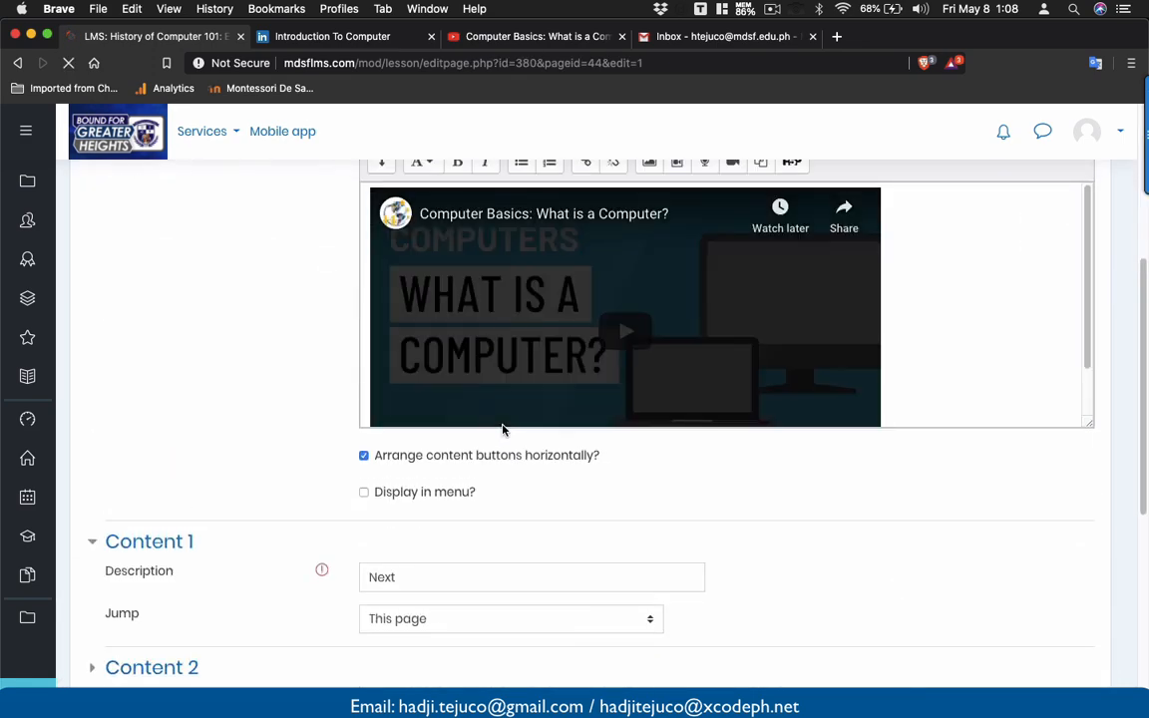
scroll(435, 566, down, 2)
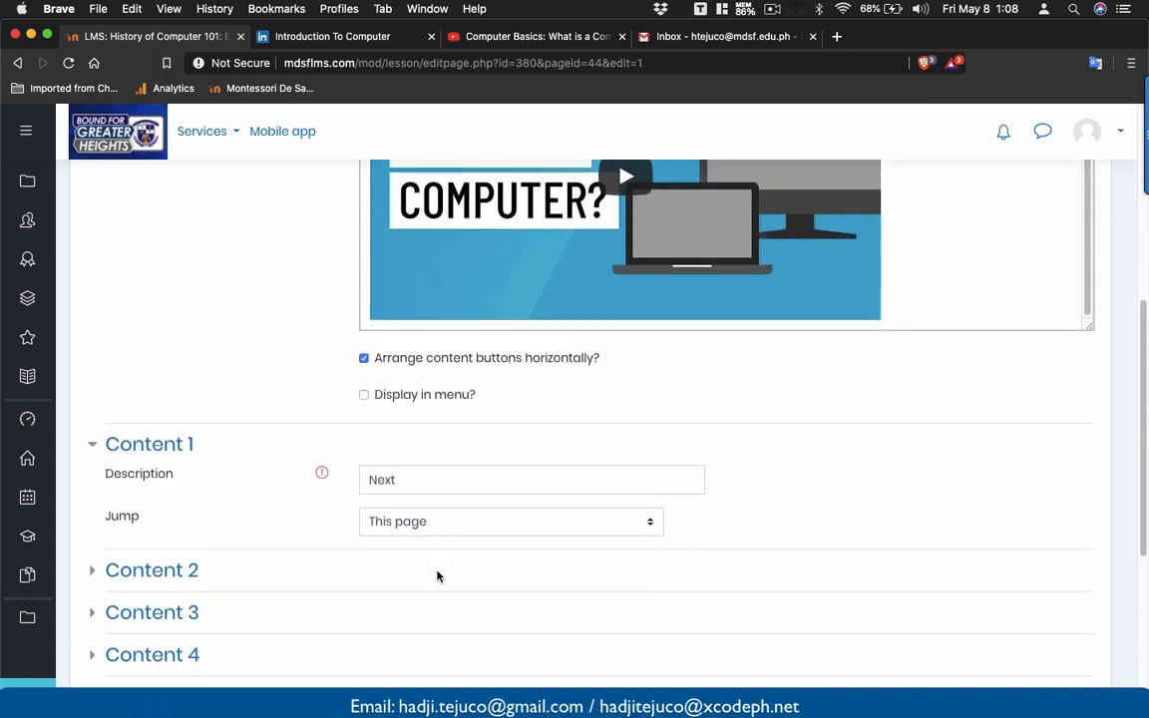
click(431, 522)
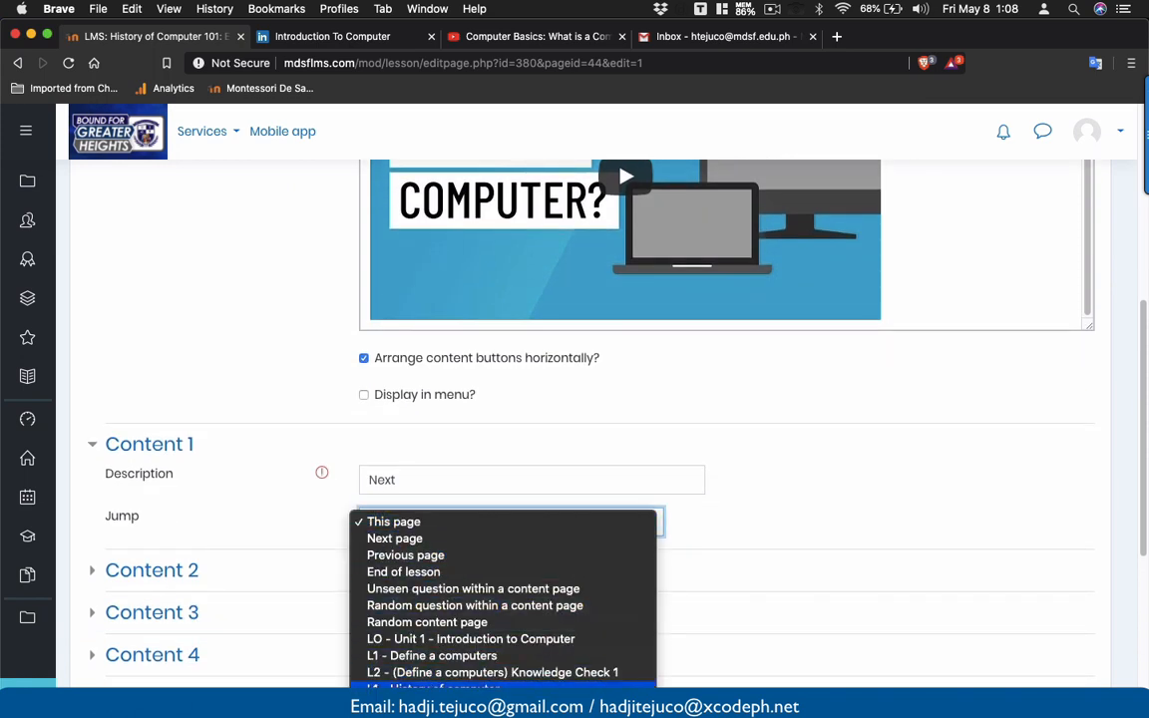
mouse_move(432, 704)
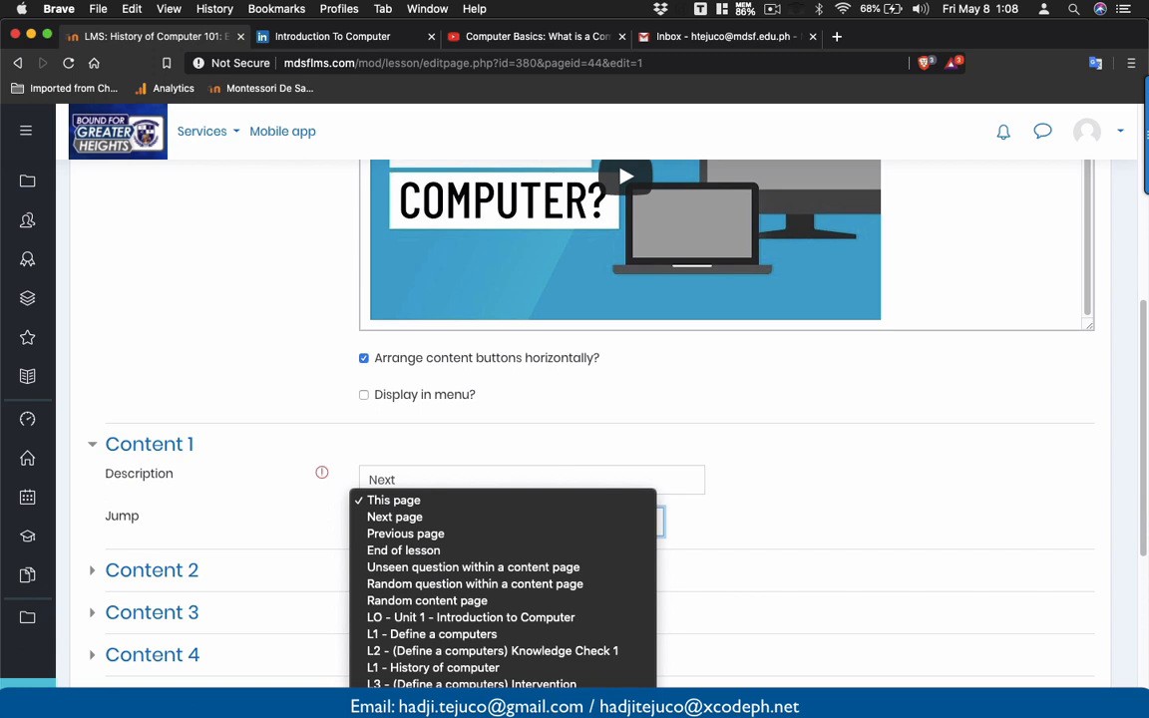
click(1145, 380)
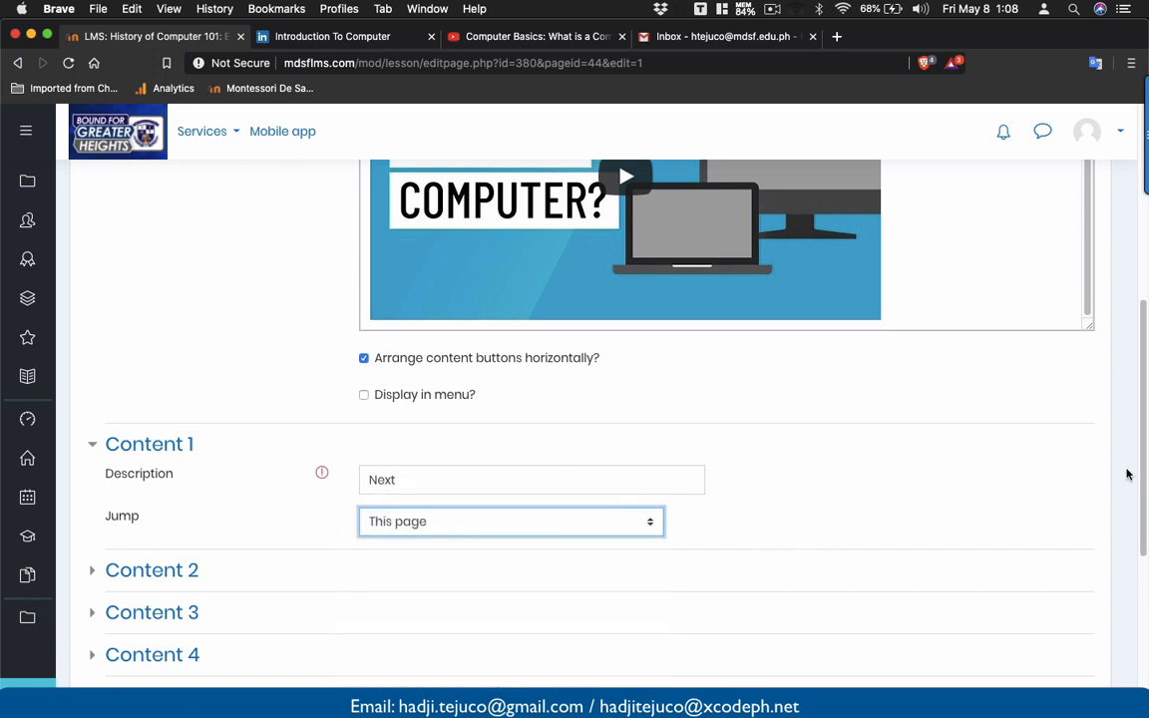
scroll(1120, 479, down, 2)
scroll(1121, 479, down, 1)
click(546, 382)
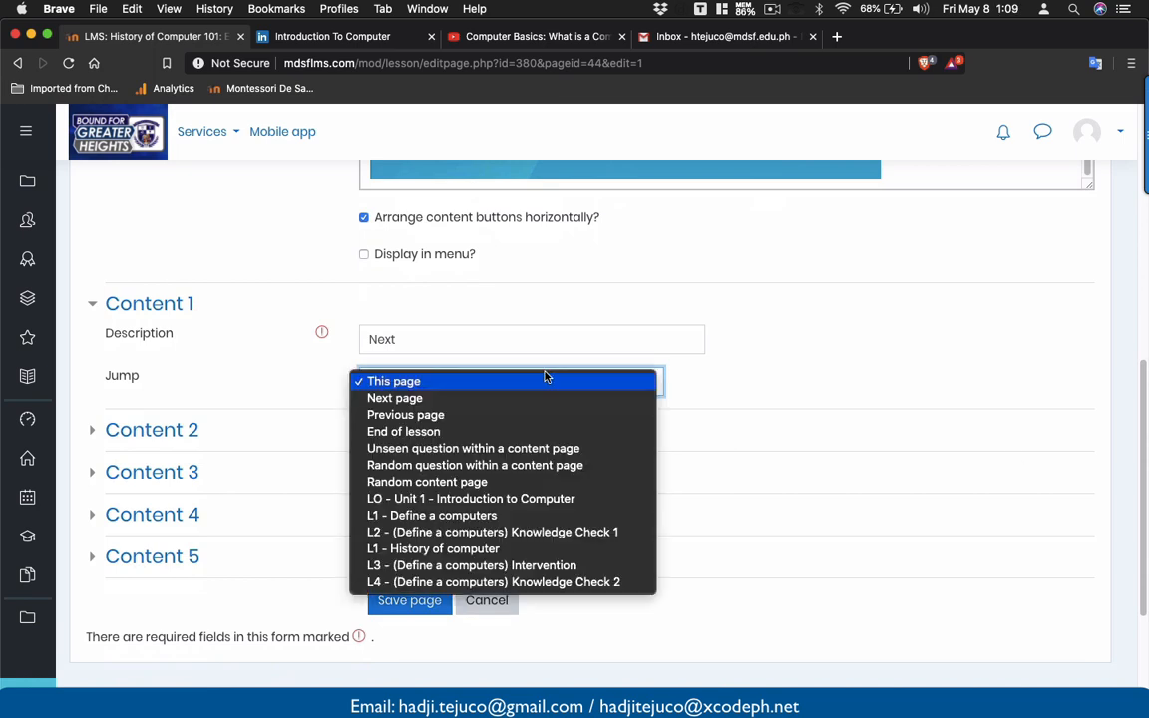
click(489, 585)
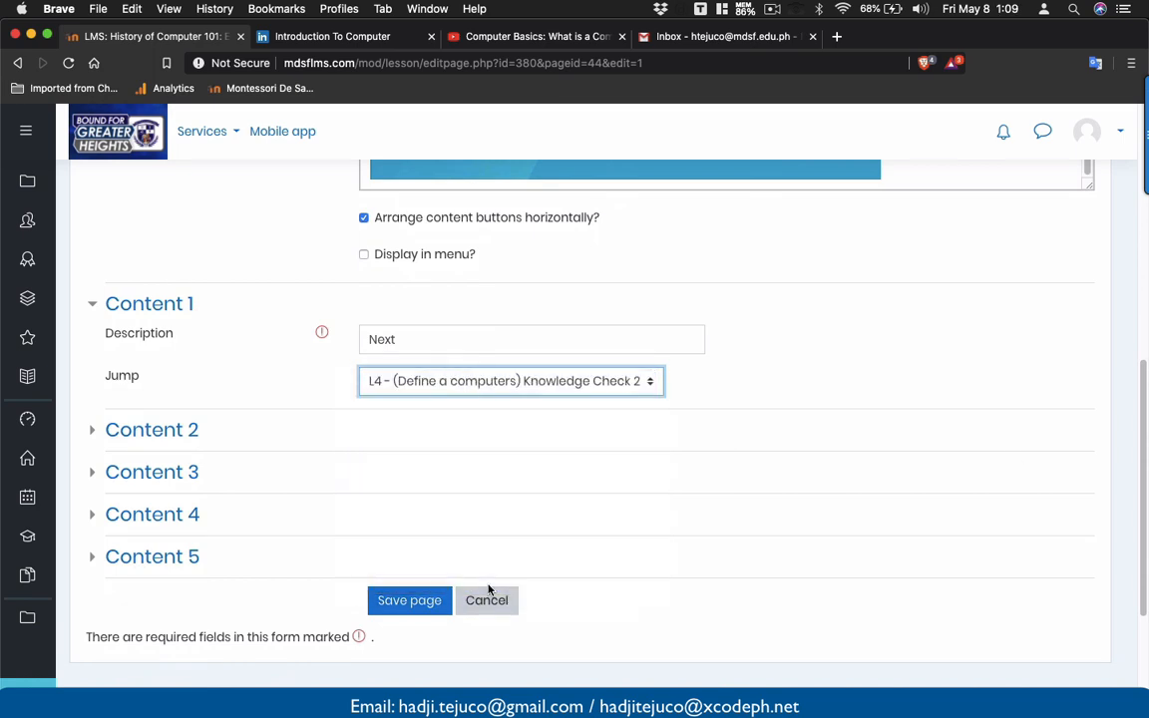
click(426, 604)
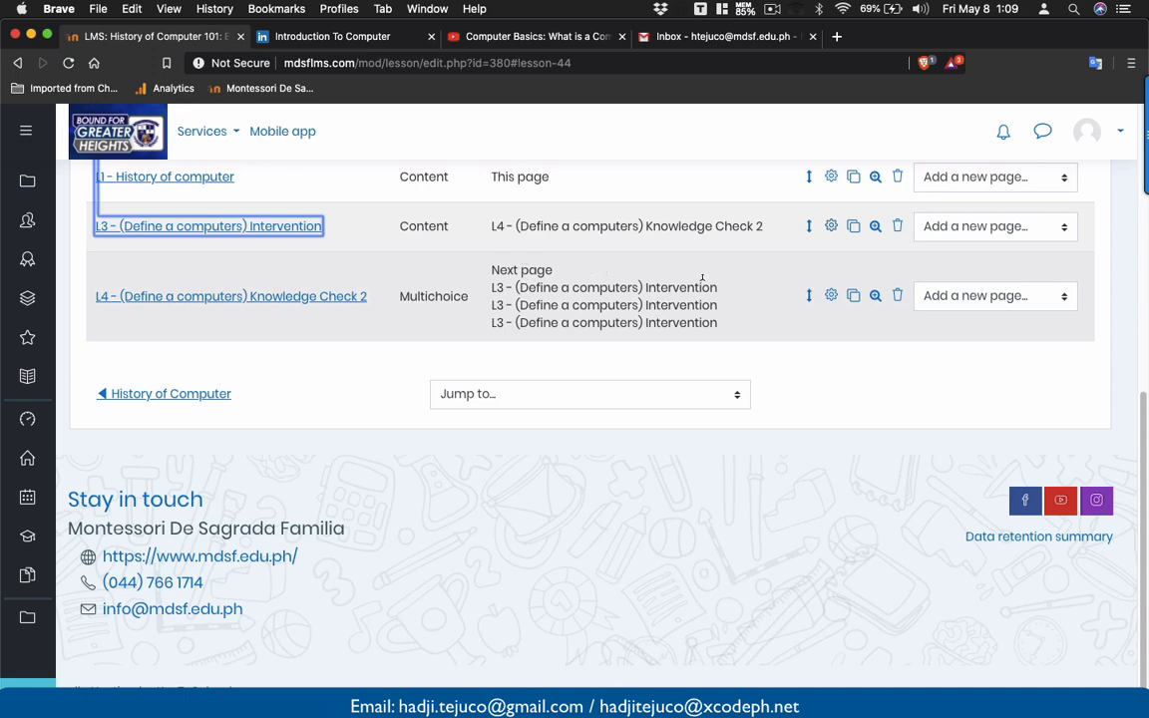
- Edit the L4 Knowledge Check 2 page and set its Answer 1 jump to "L1 - History of computer"
scroll(668, 274, up, 2)
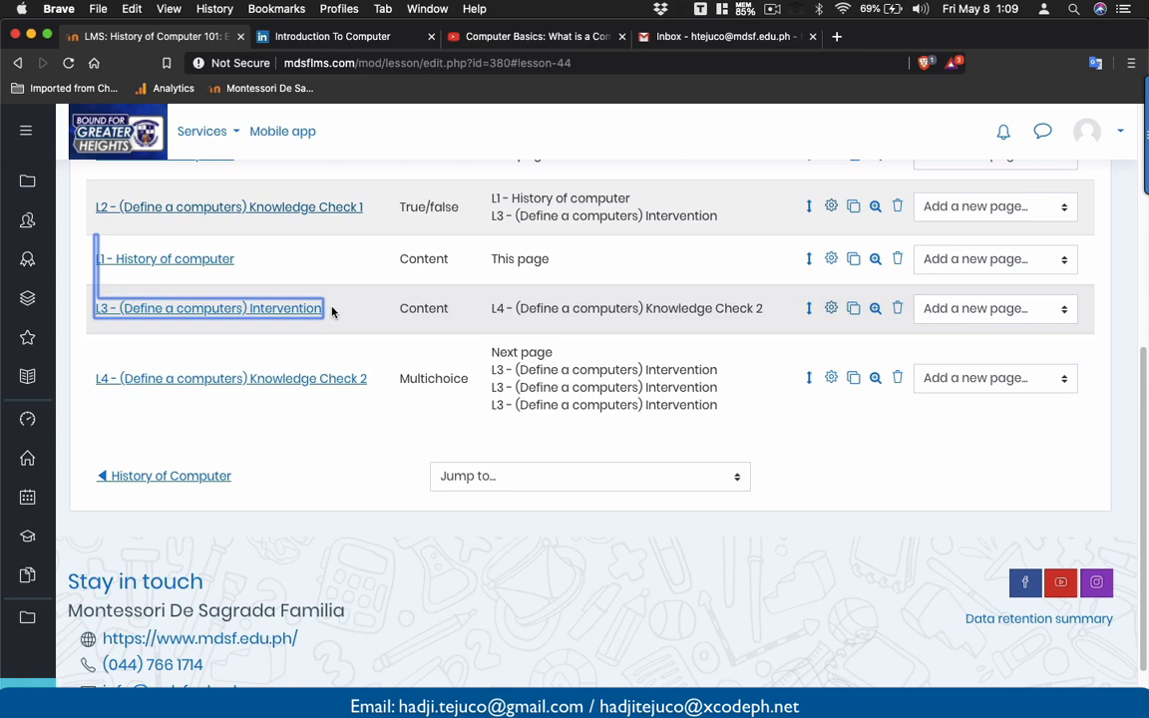
click(831, 378)
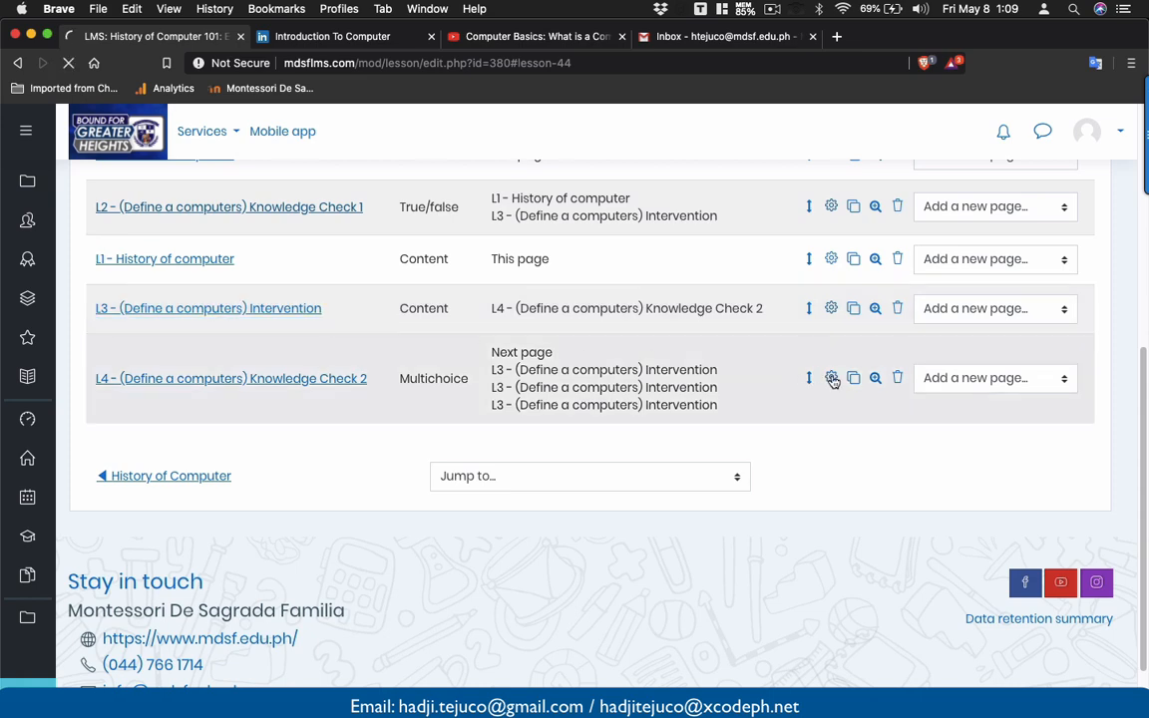
scroll(711, 435, down, 5)
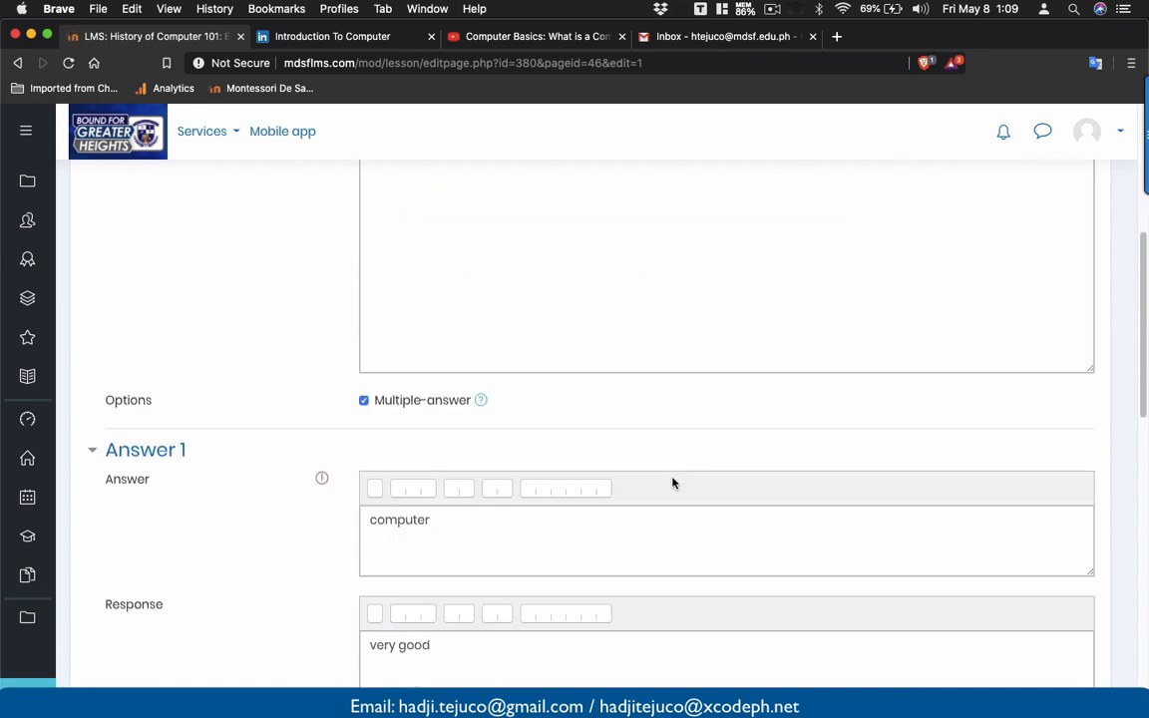
scroll(672, 477, down, 3)
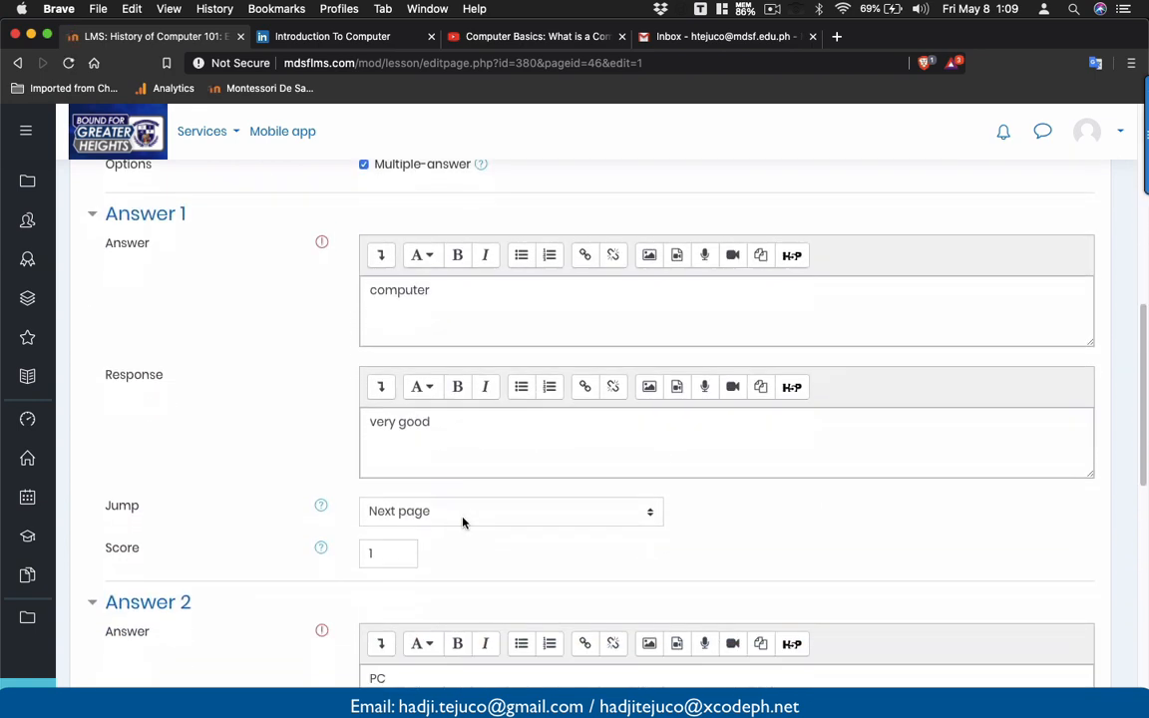
scroll(462, 521, down, 2)
click(428, 450)
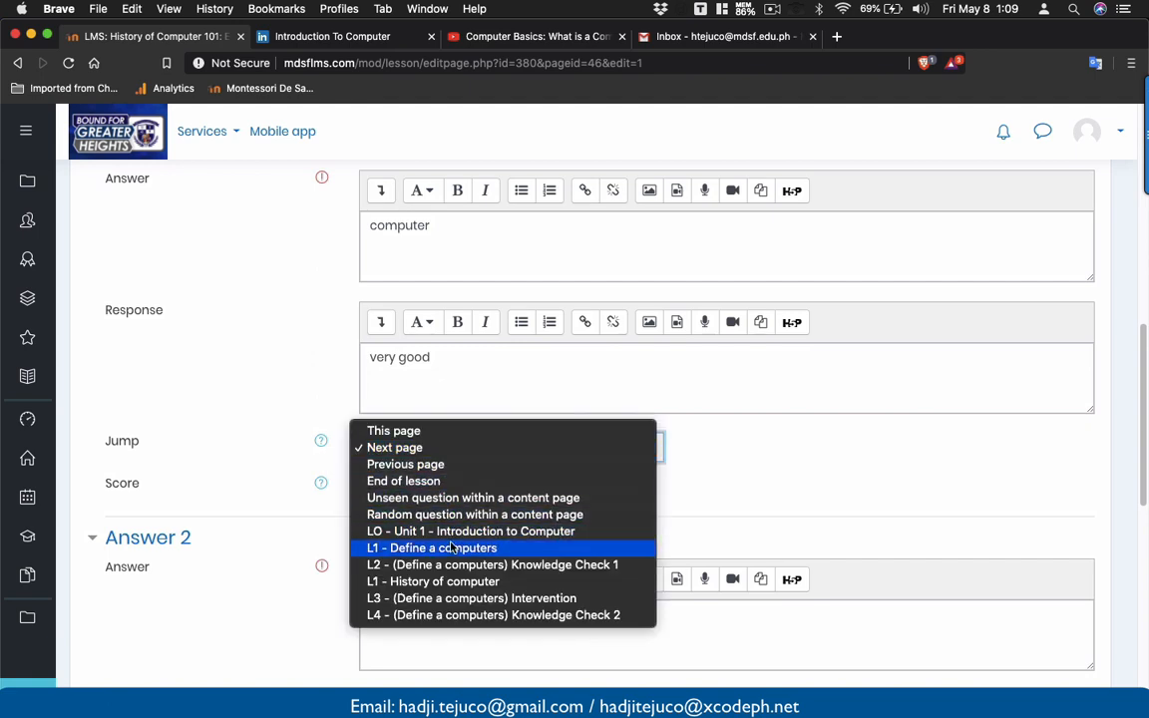
click(419, 582)
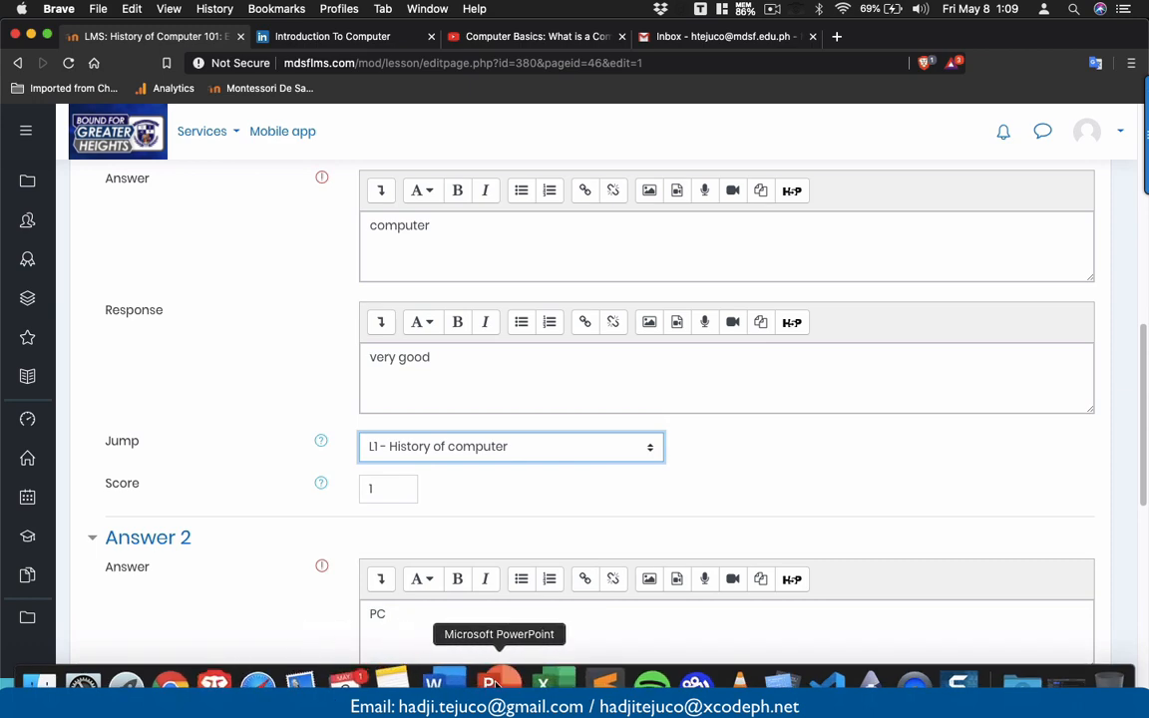
- Check the lesson order in the PowerPoint outline, return to the browser and save the Knowledge Check 2 page
click(479, 643)
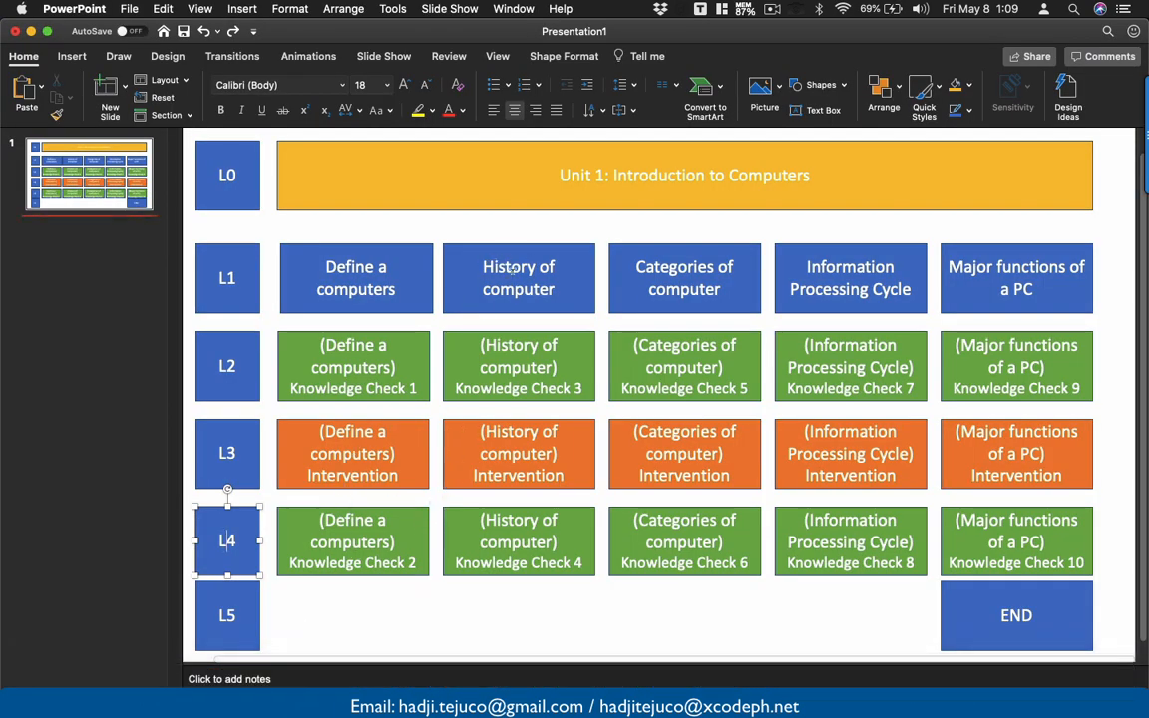
key(super+Tab)
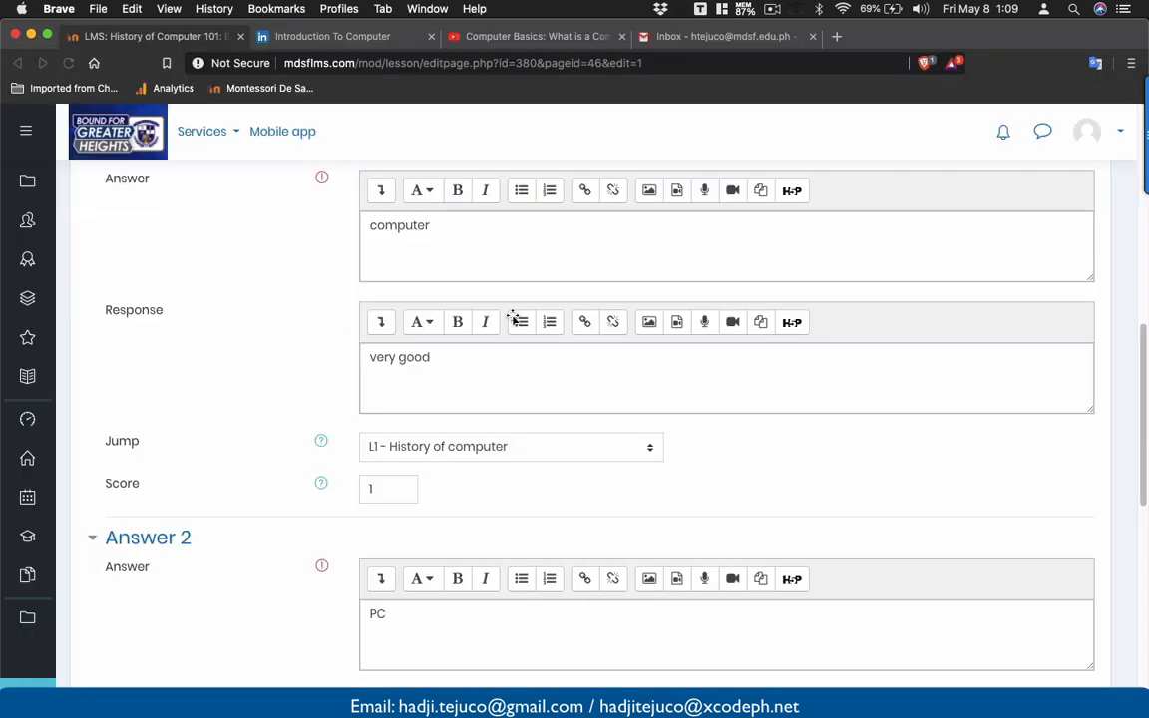
click(494, 452)
scroll(493, 457, down, 10)
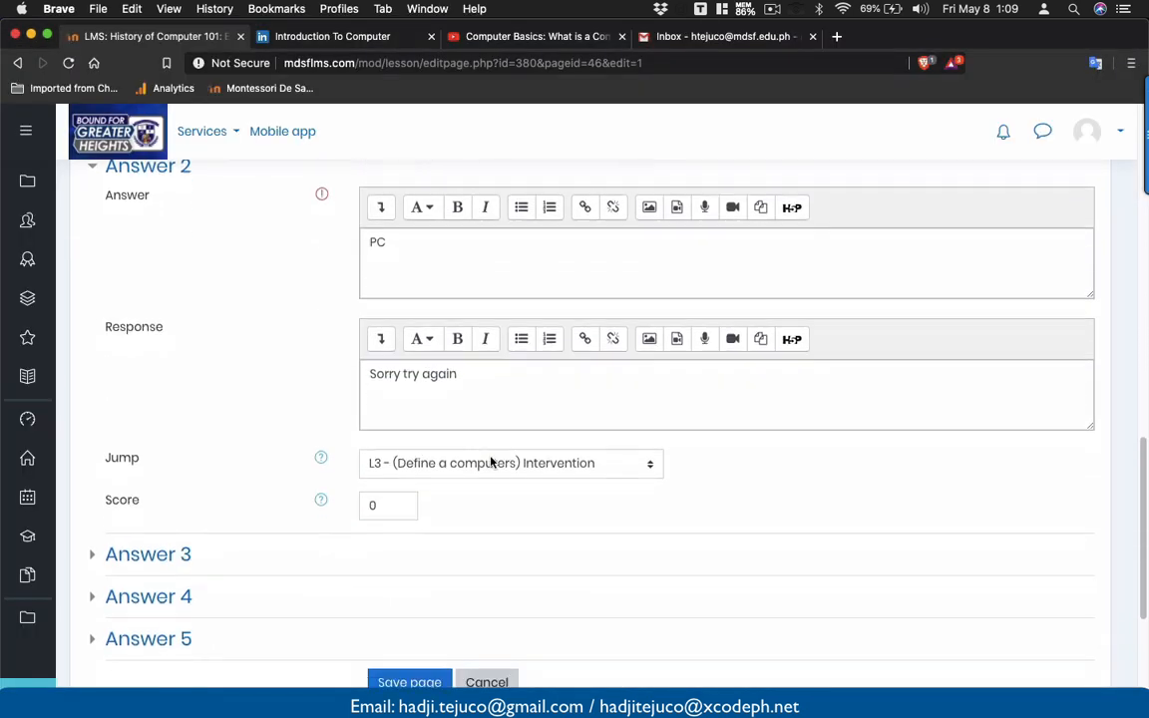
click(417, 421)
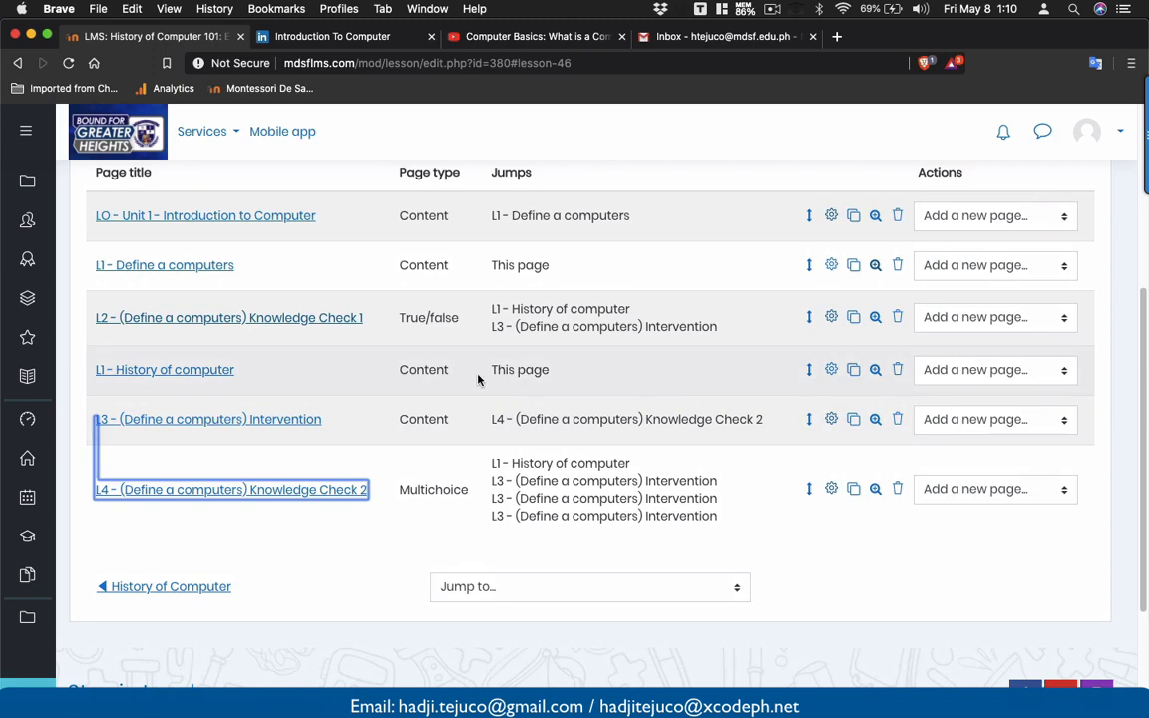
- Switch to PowerPoint to review the lesson outline from the History of computer topic onward
key(super+Tab)
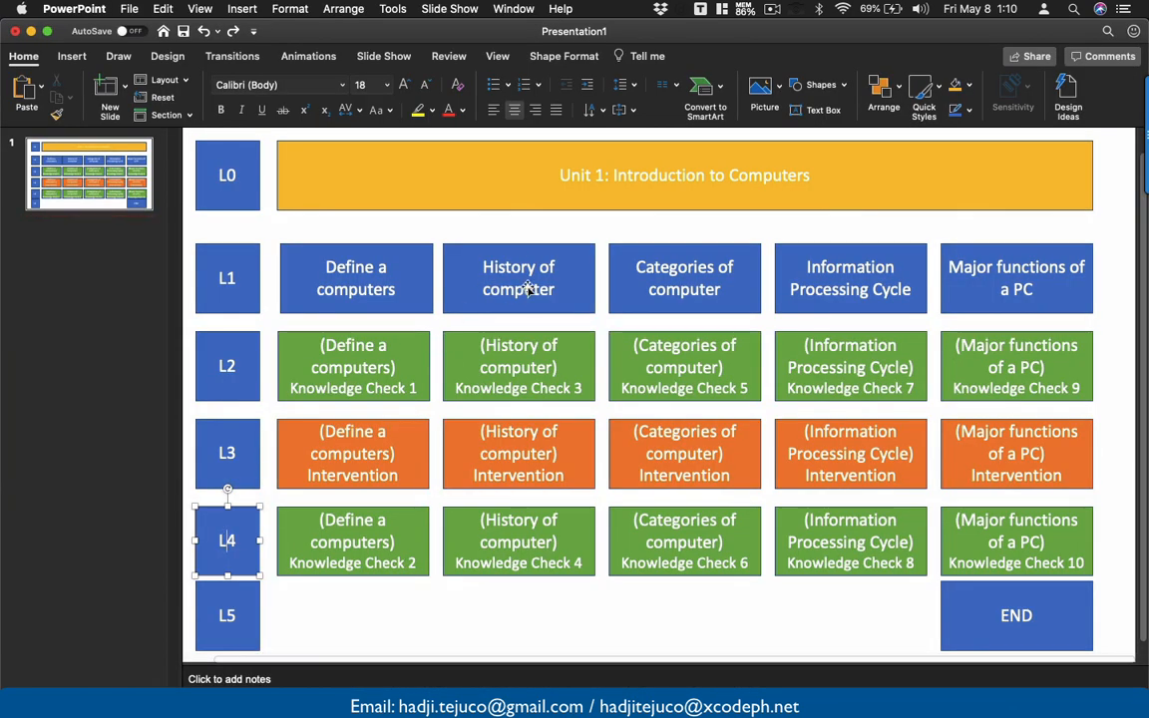
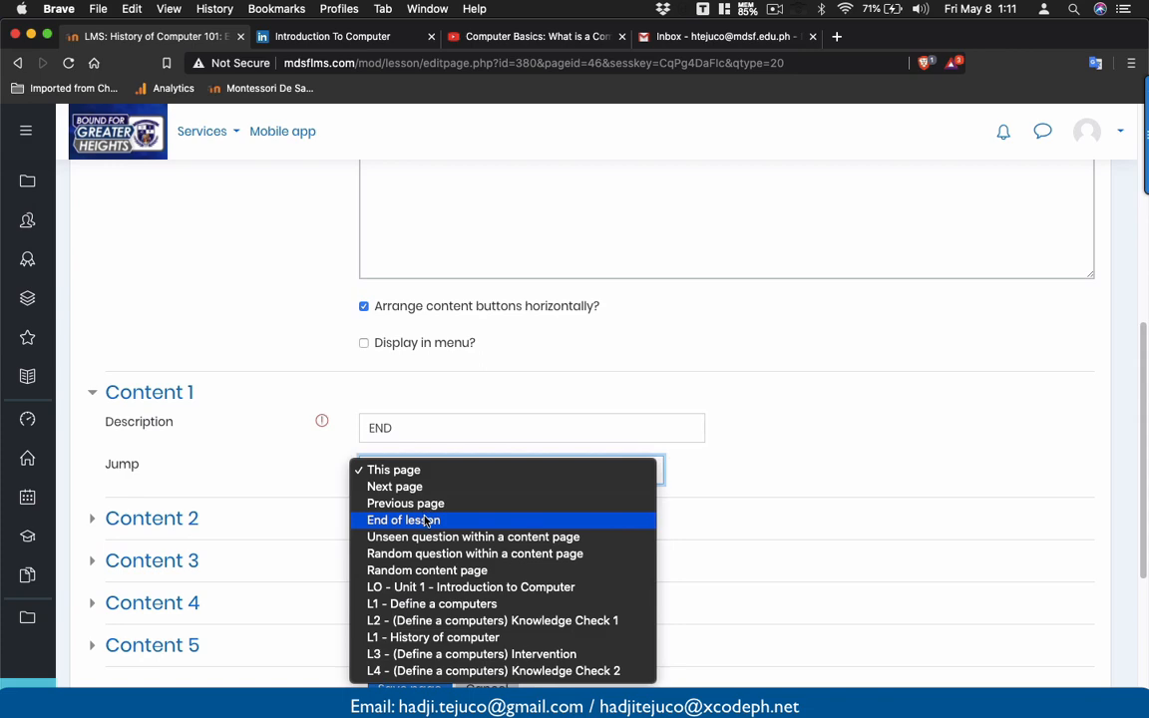
- Set the END page's Content 1 jump to "End of lesson" and save the page
click(425, 520)
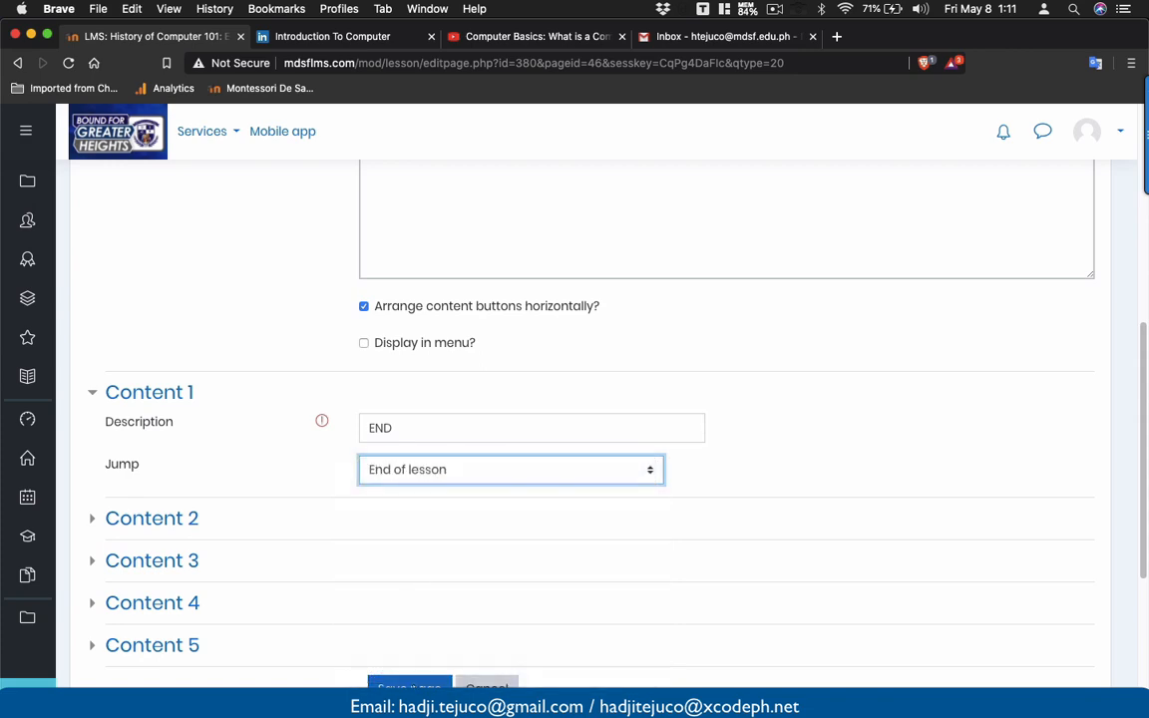
click(413, 686)
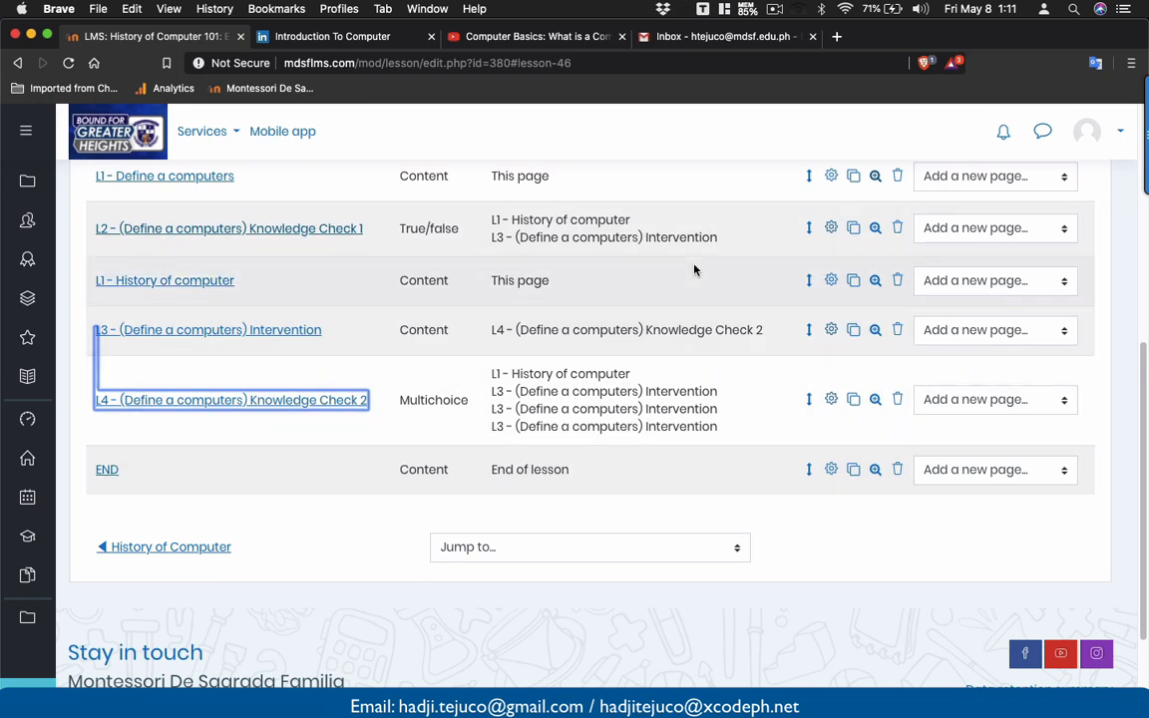
- Edit the "L1 - History of computer" page, set Content 1's description to NEXT and its jump to END, and save it
click(832, 283)
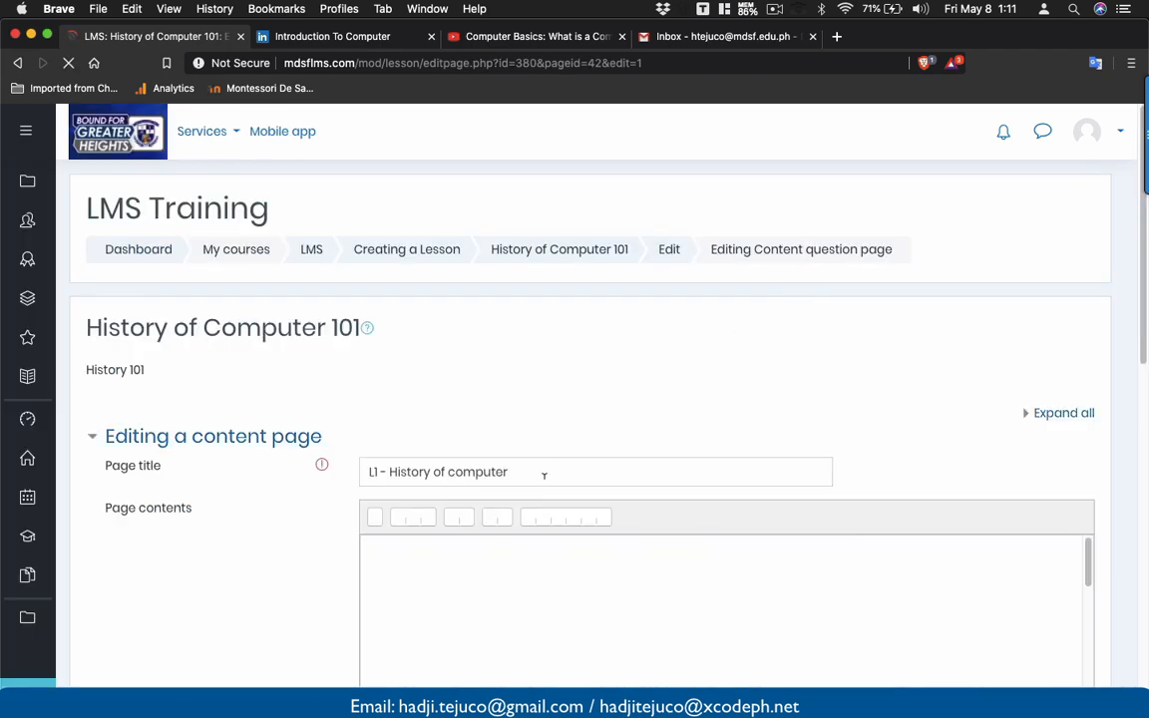
scroll(545, 481, down, 3)
scroll(546, 486, down, 5)
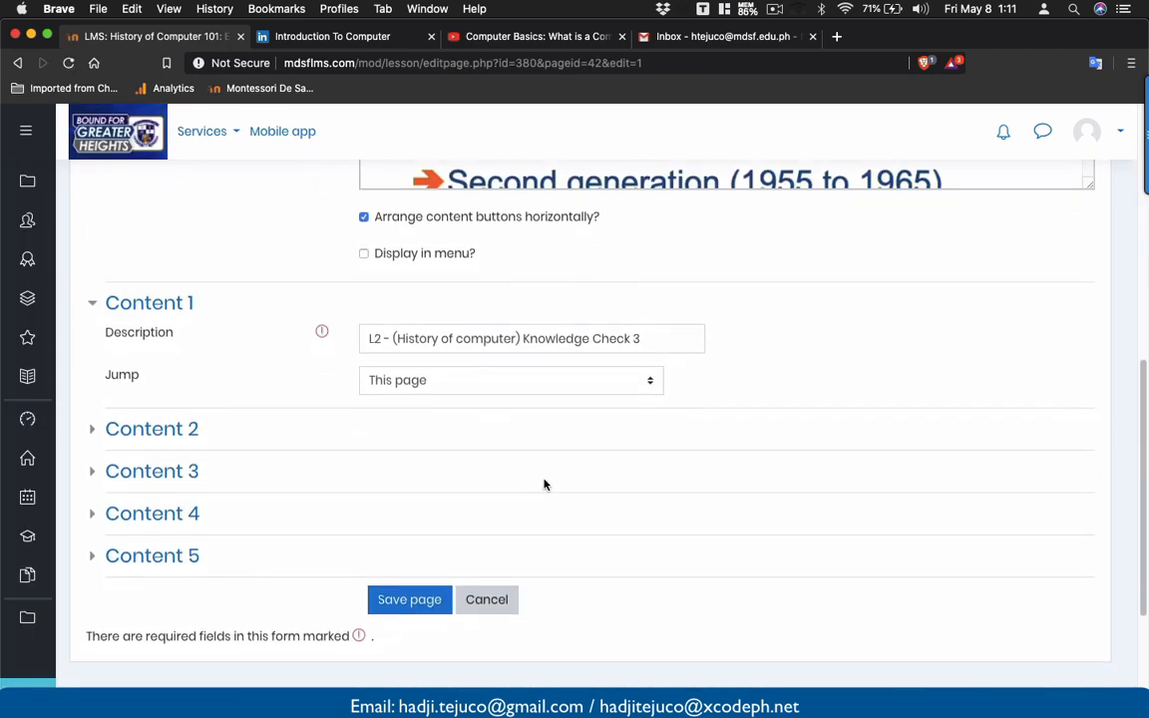
scroll(544, 484, up, 1)
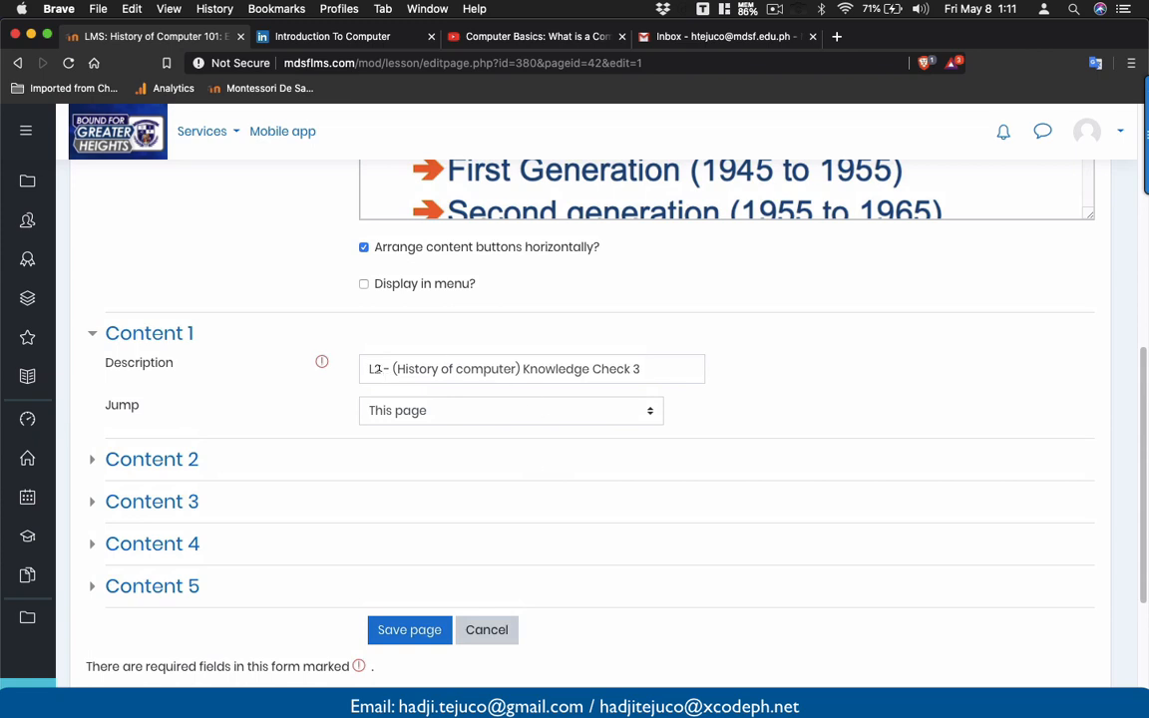
triple_click(642, 368)
text(NEXT)
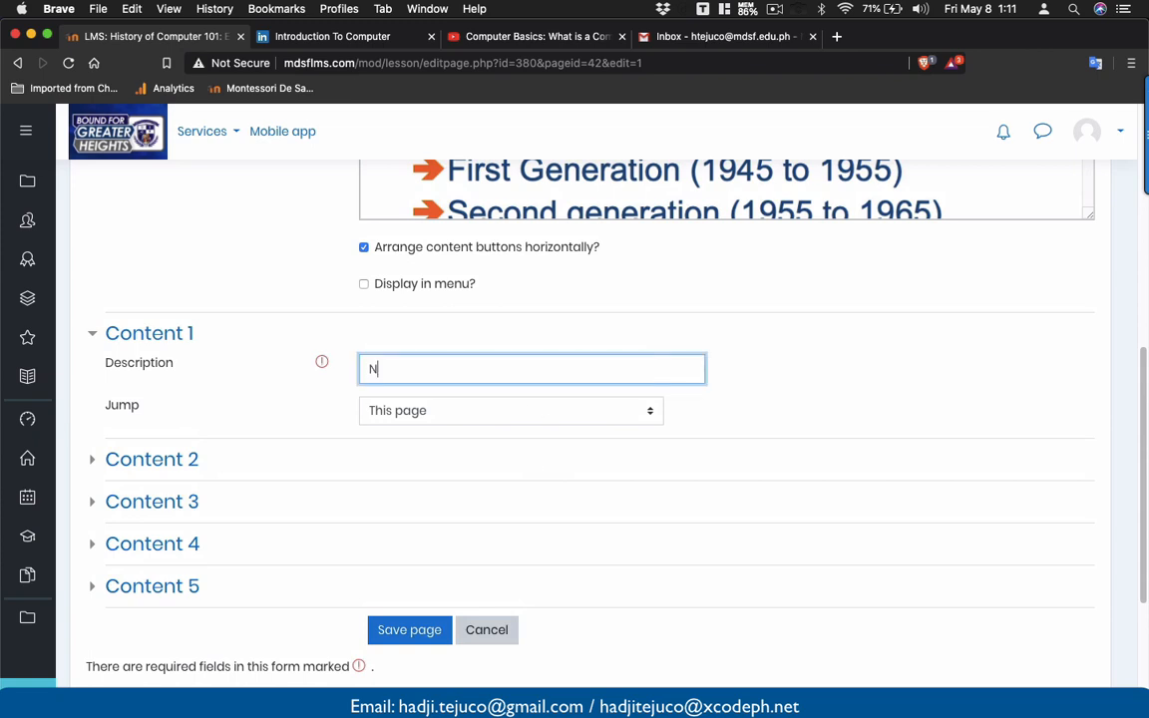
click(514, 423)
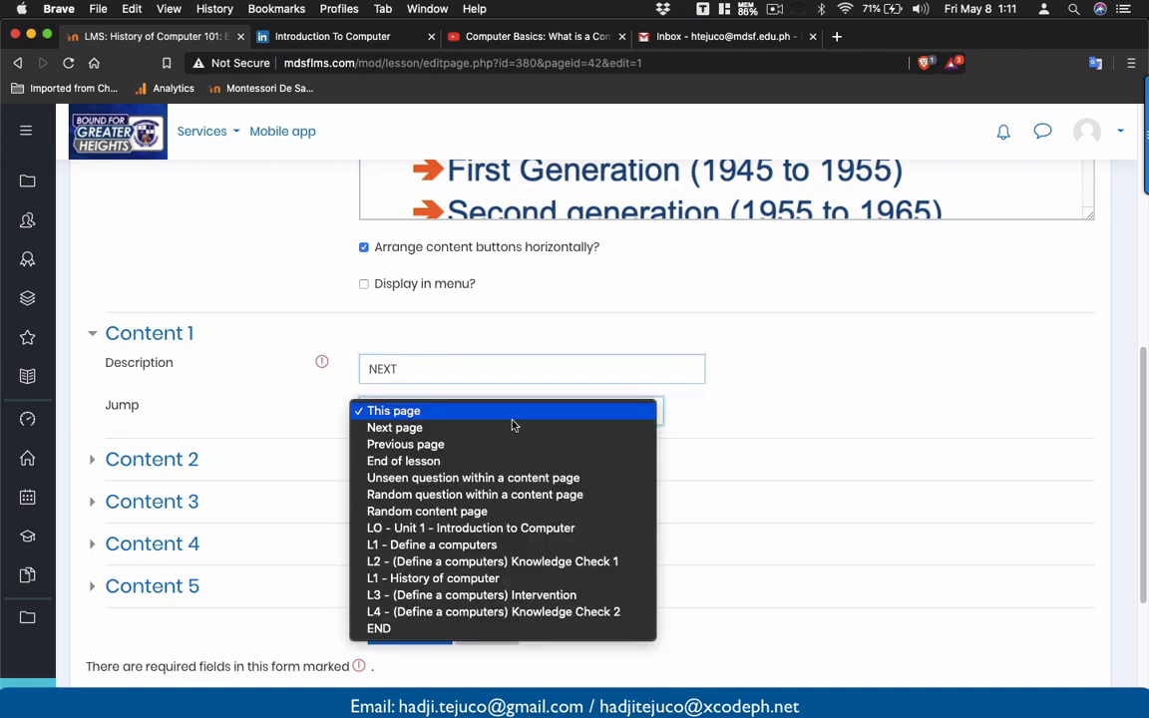
click(450, 629)
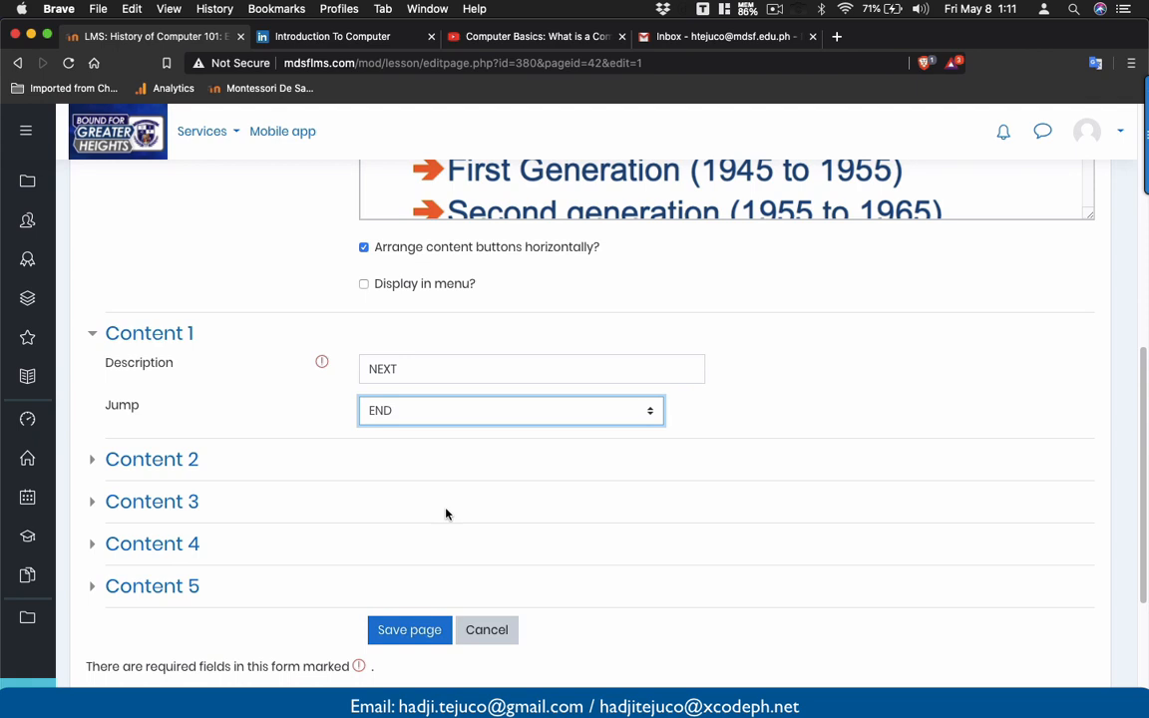
click(417, 632)
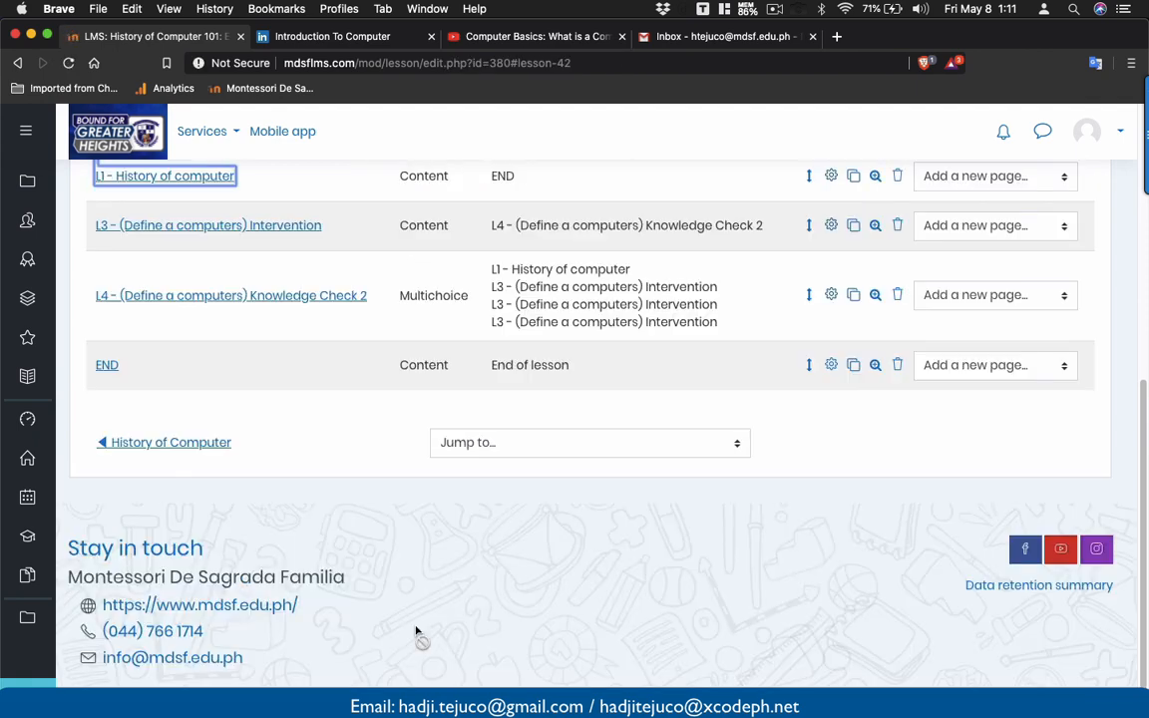
- Compare the lesson's page list and jumps with the PowerPoint outline, and return to the browser
scroll(567, 524, up, 4)
scroll(566, 518, down, 1)
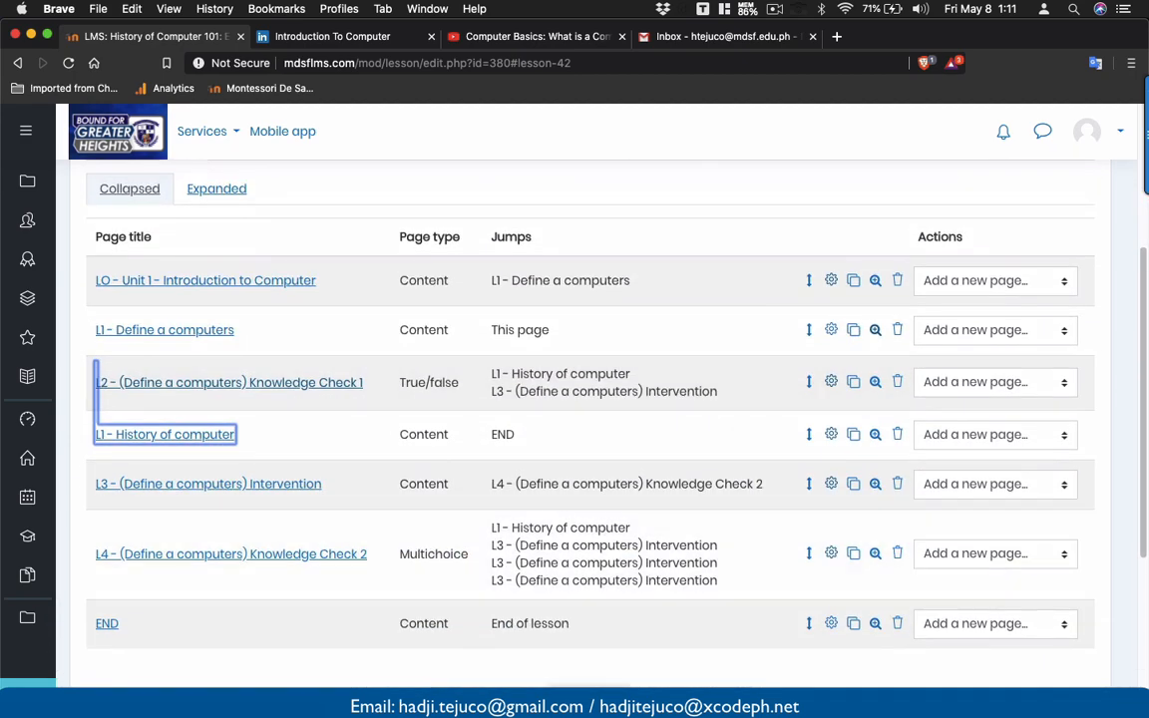
click(499, 688)
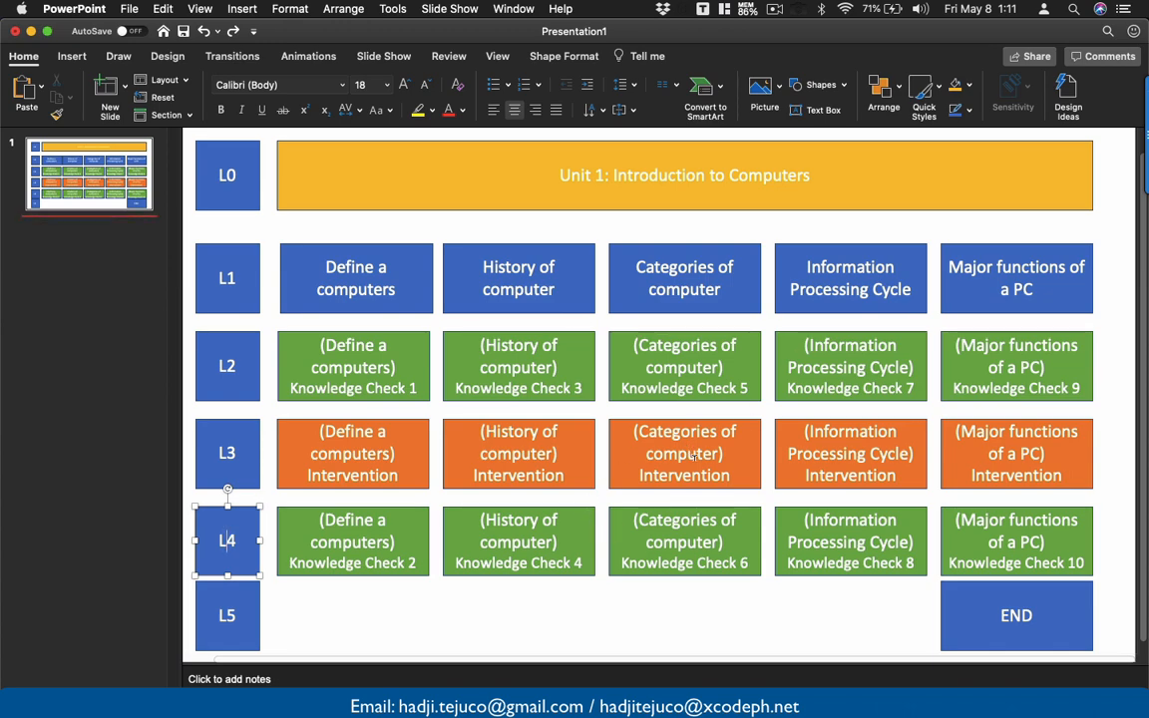
key(super+Tab)
- Preview the lesson from its first page, declining to resume, and advance to the "L1 - Define a computers" page
scroll(566, 371, up, 3)
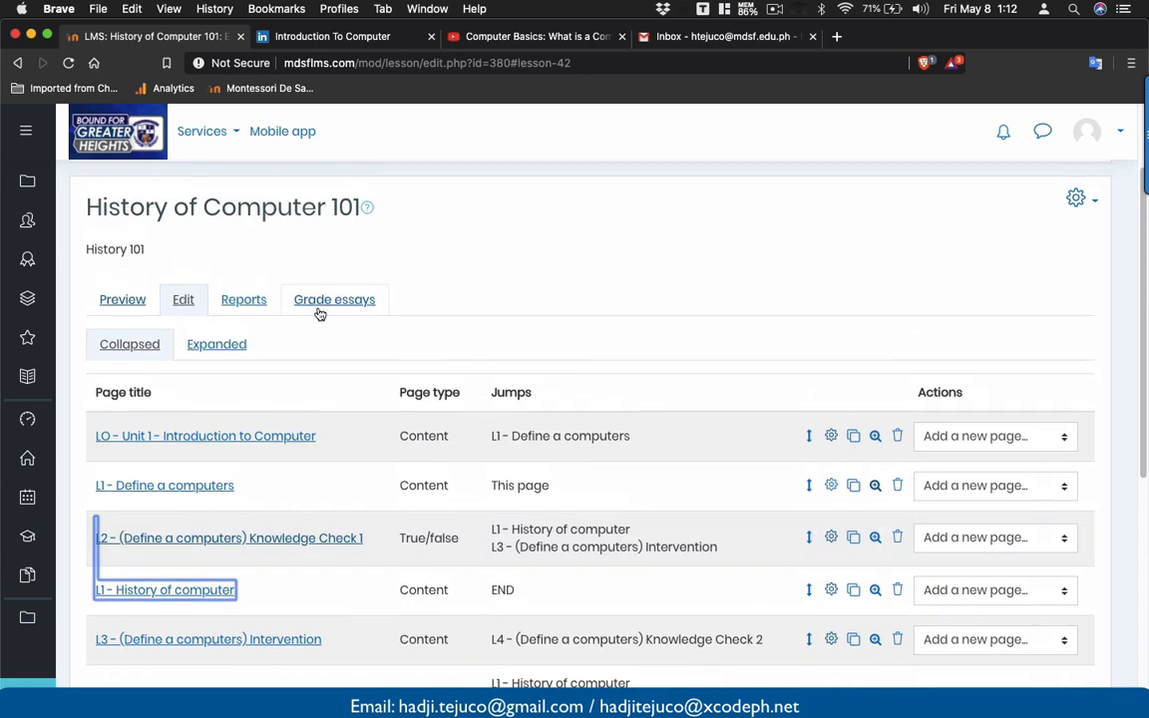
click(117, 299)
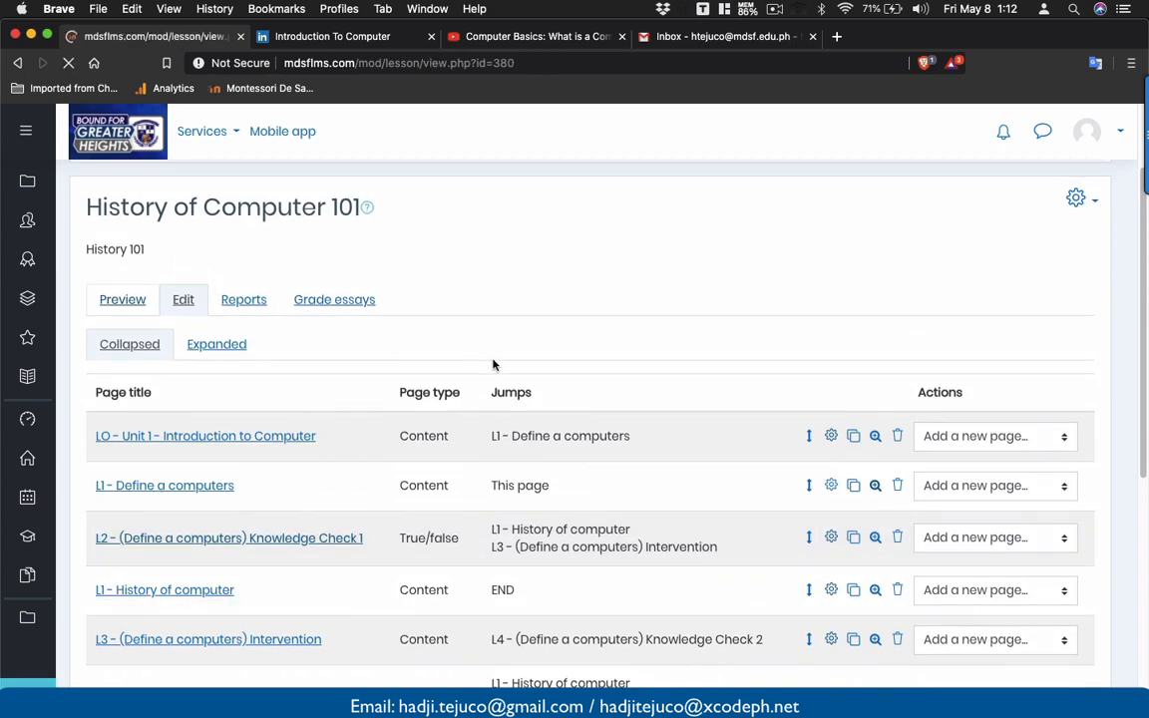
scroll(493, 364, down, 2)
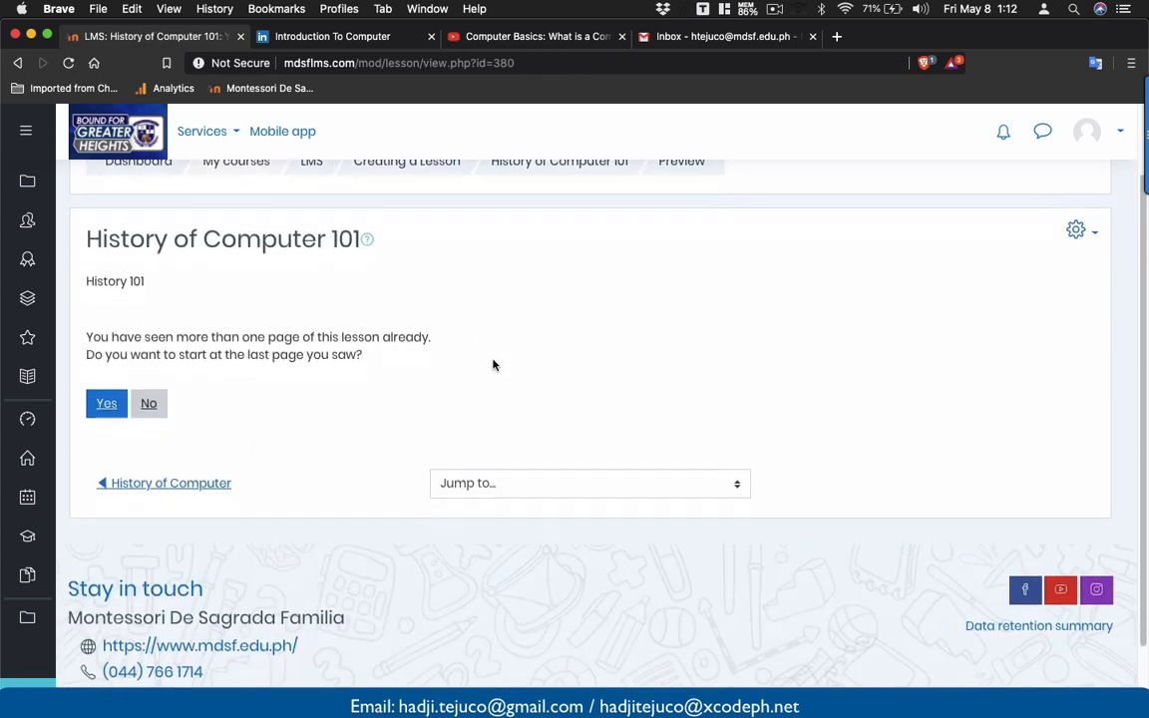
click(148, 395)
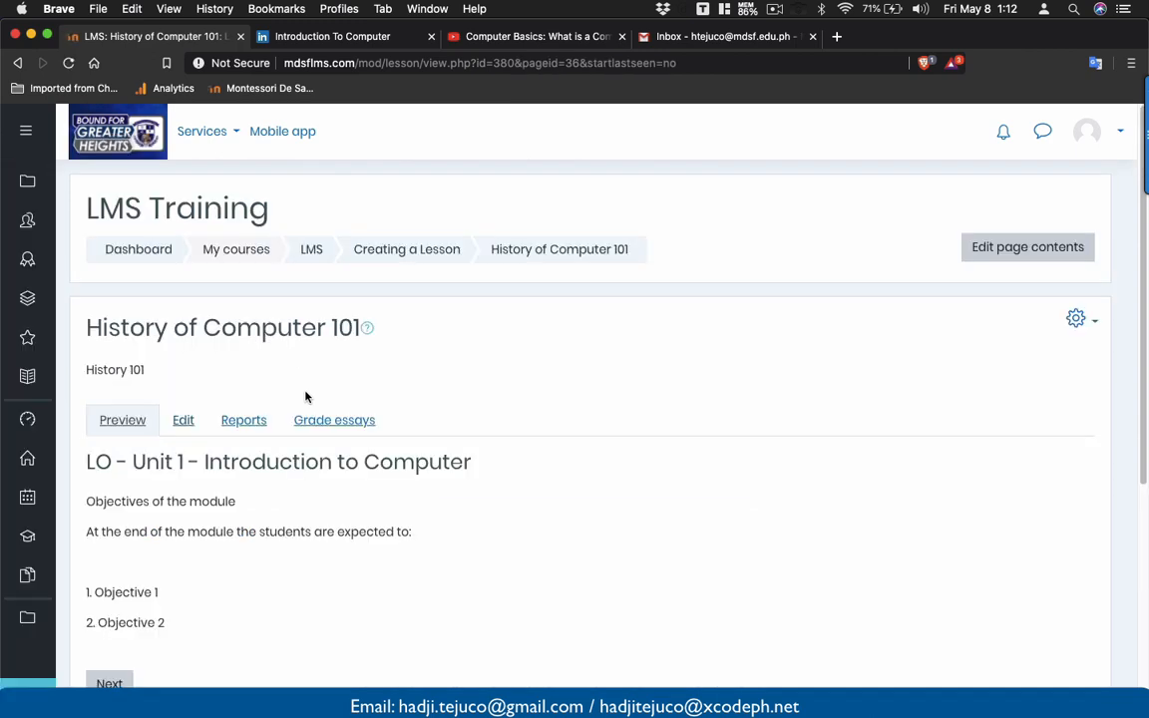
scroll(305, 397, down, 3)
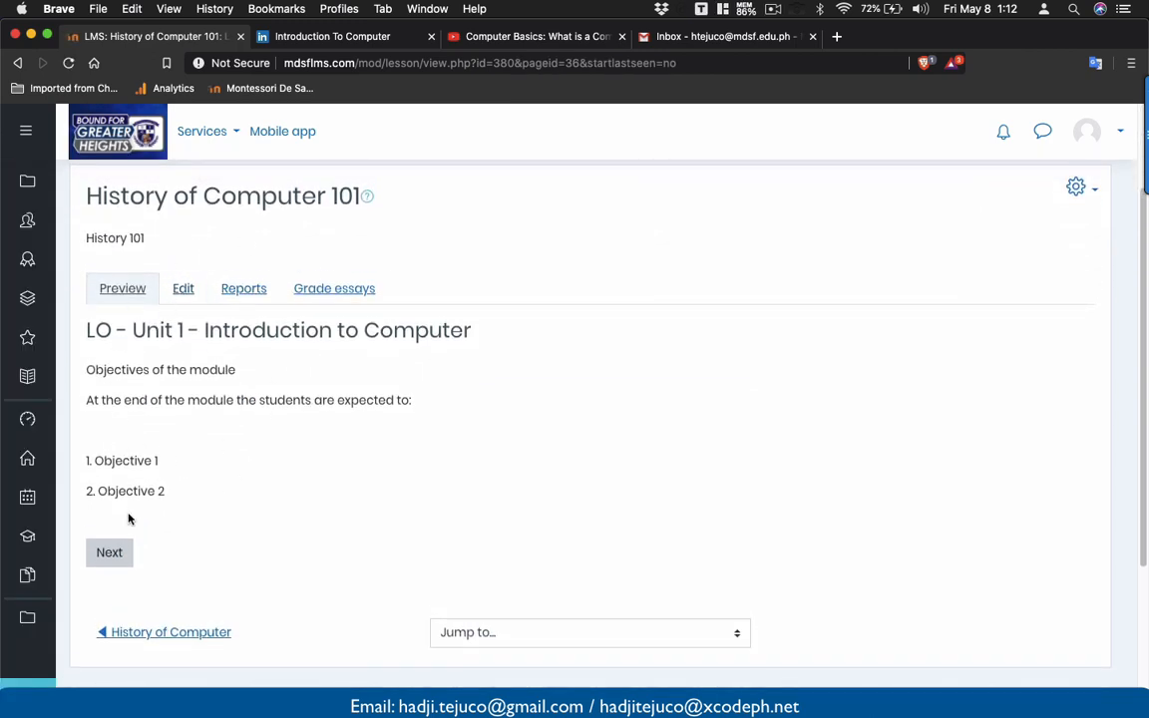
click(122, 545)
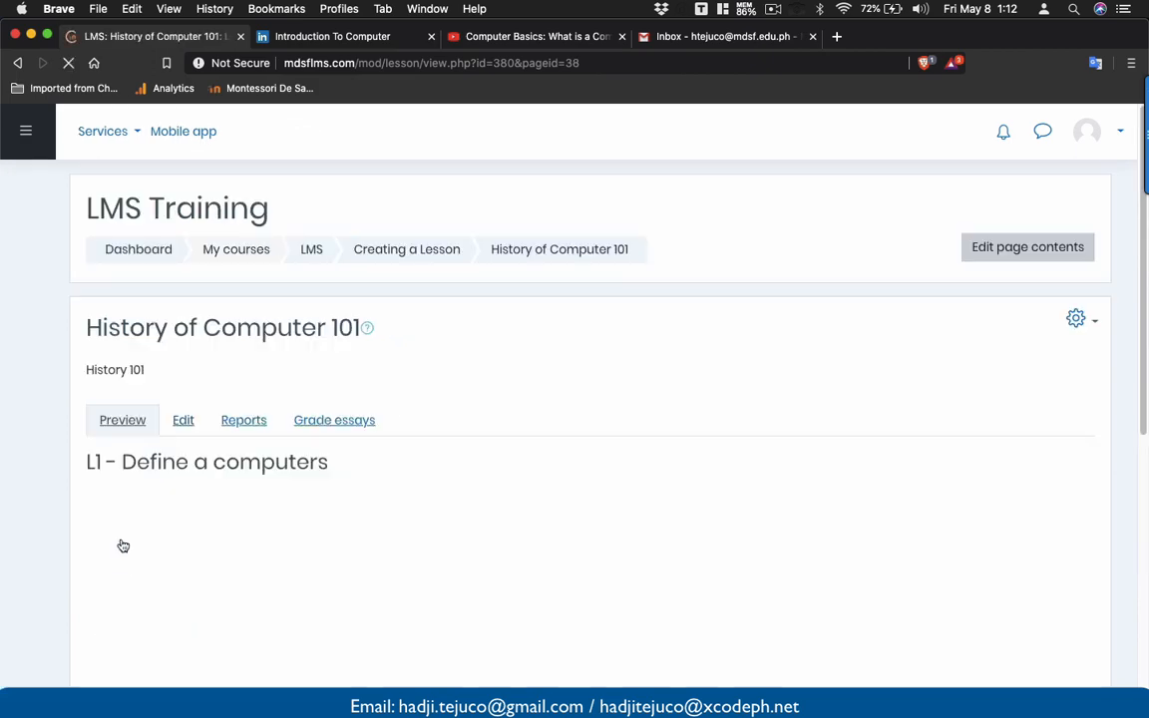
- Look through the previewed "L1 - Define a computers" page and test its Next jump twice
scroll(122, 545, down, 3)
scroll(122, 545, down, 3)
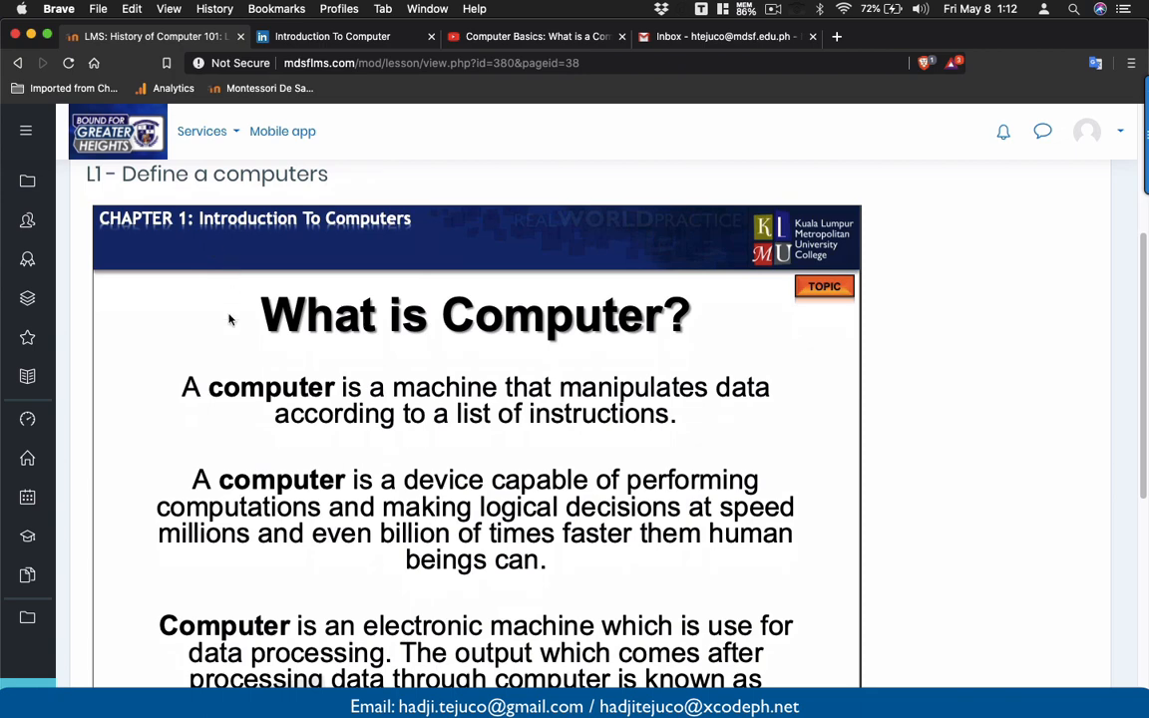
scroll(228, 319, down, 4)
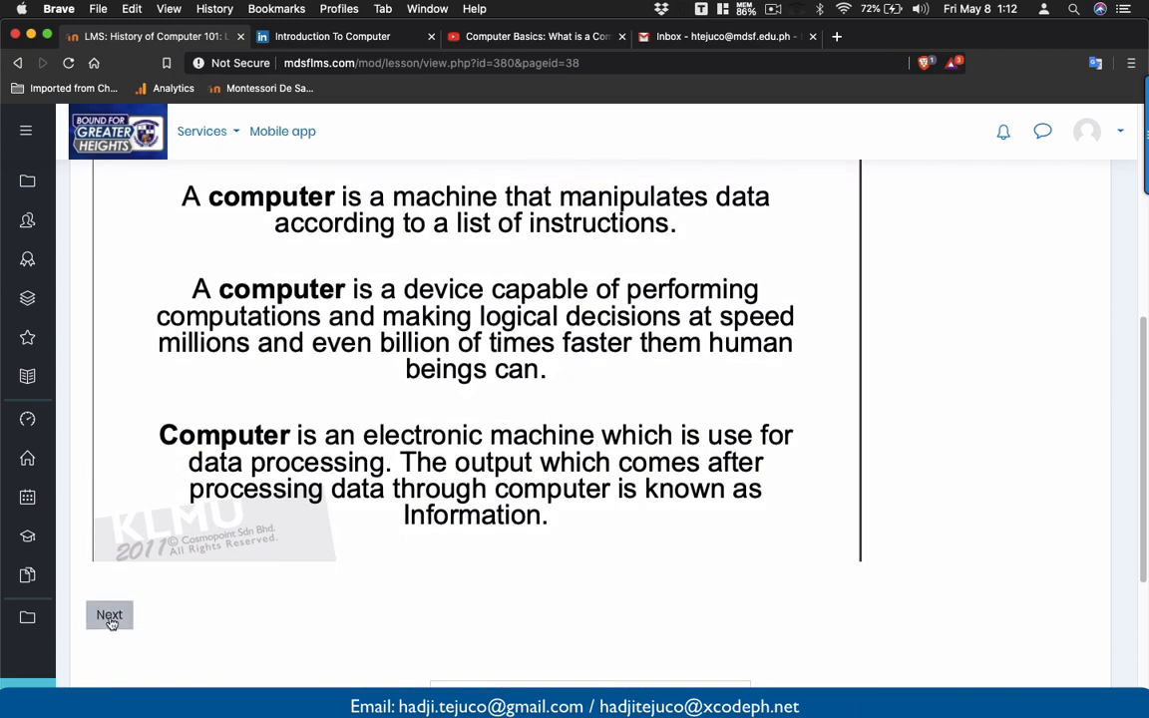
click(109, 616)
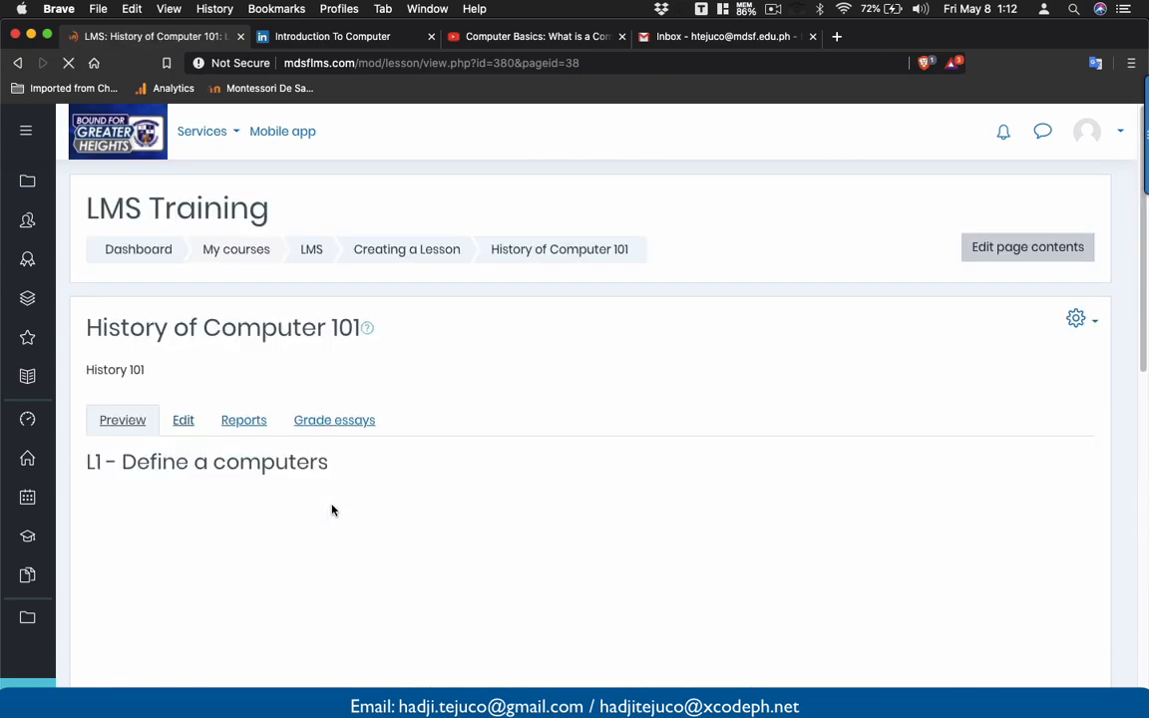
scroll(333, 511, down, 8)
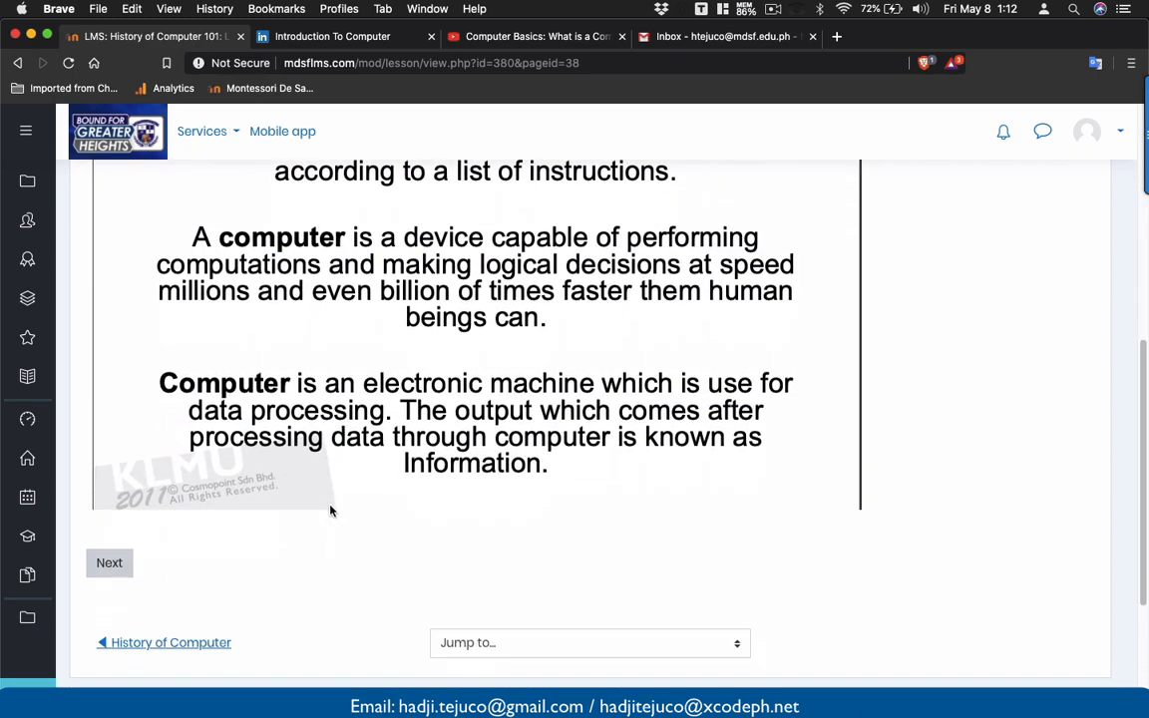
click(110, 564)
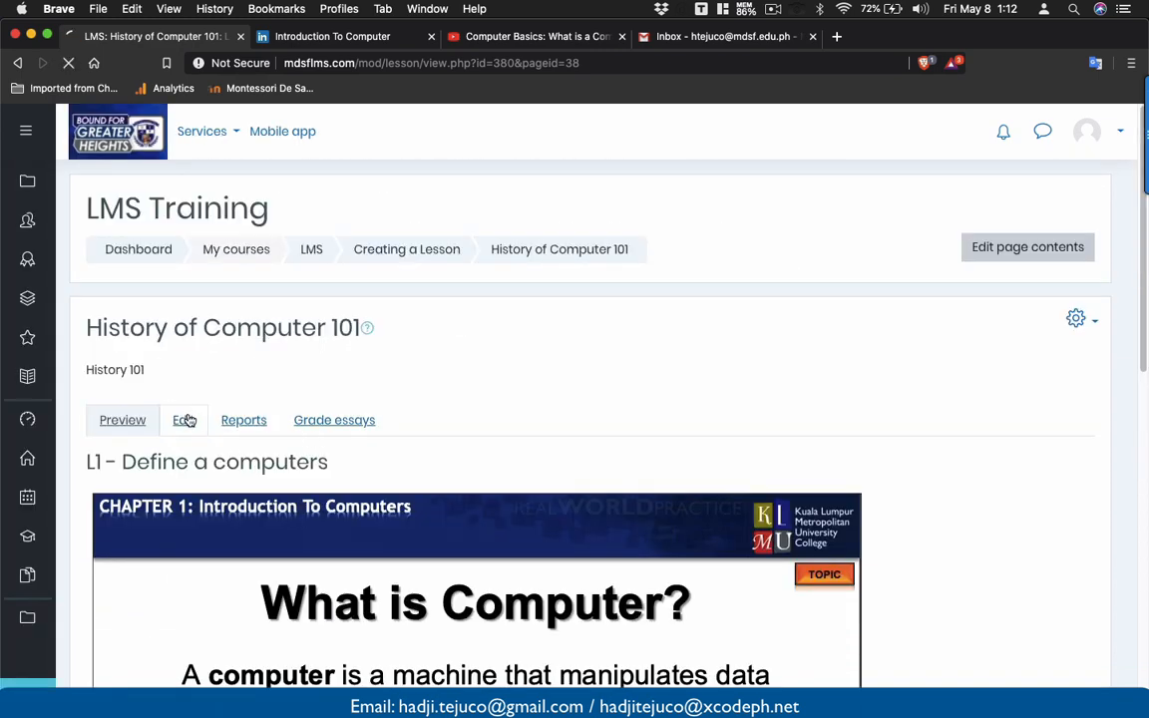
- Edit the "L1 - Define a computers" page, set its Content 1 jump to "L2 - (Define a computers) Knowledge Check 1", and save it
click(186, 420)
scroll(302, 525, down, 2)
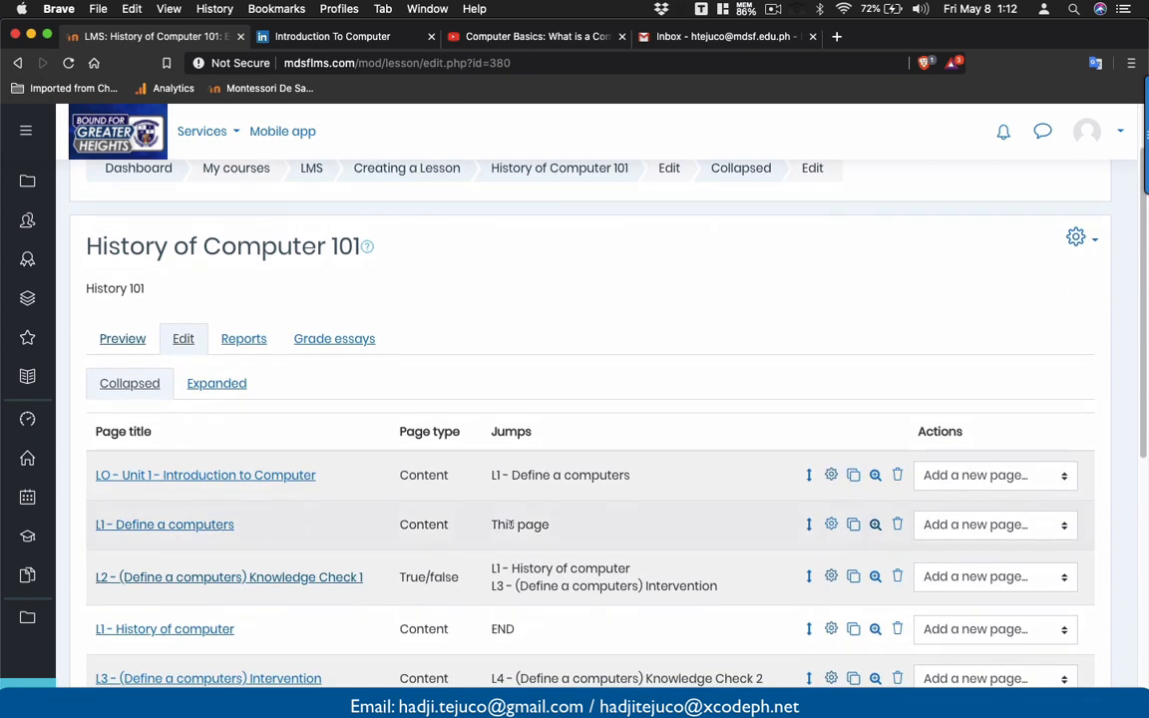
click(832, 523)
scroll(489, 488, down, 10)
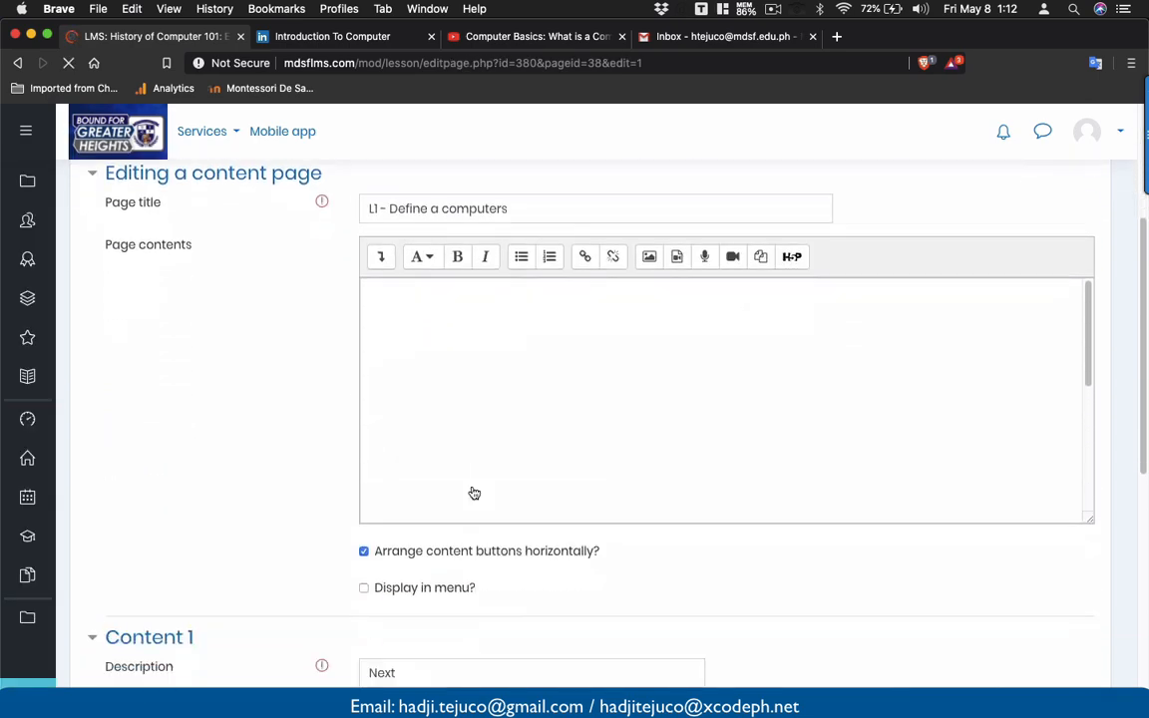
click(449, 410)
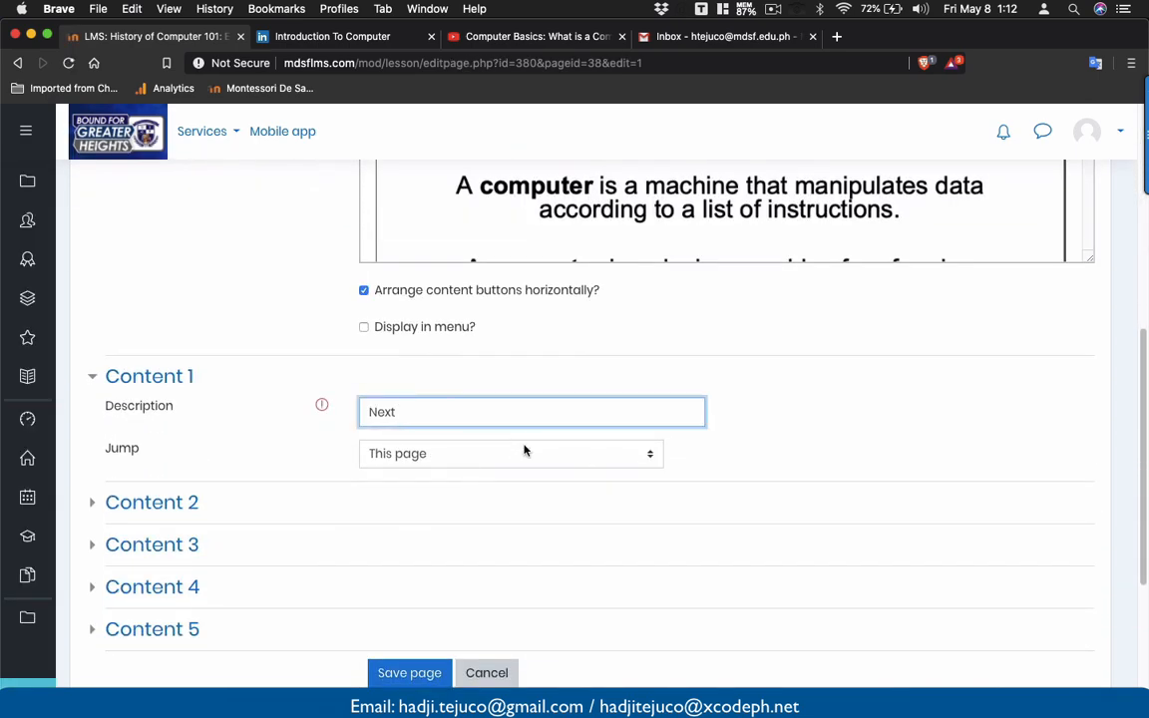
click(591, 457)
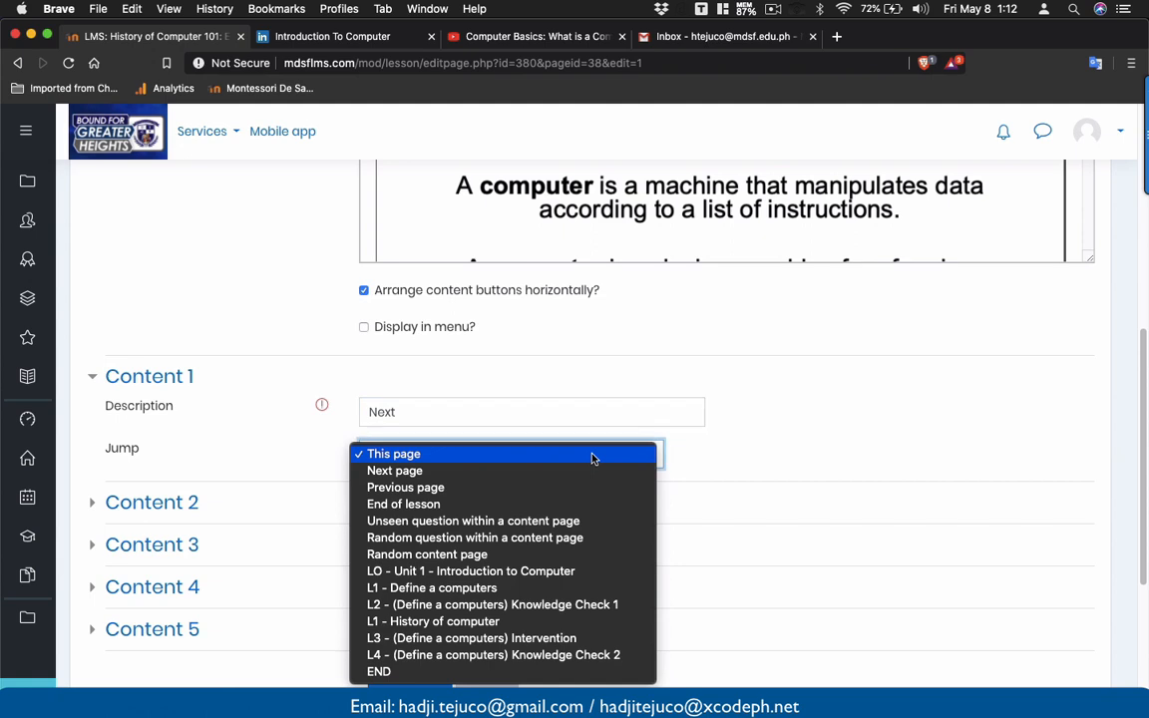
click(515, 605)
scroll(498, 623, down, 1)
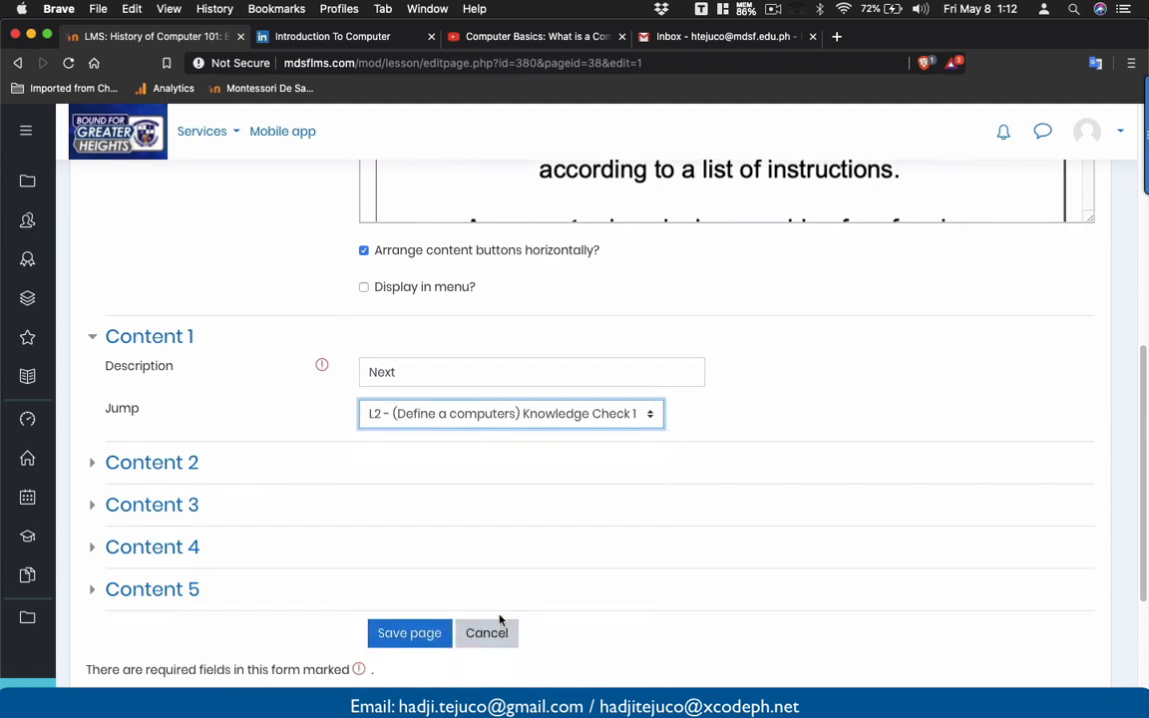
click(430, 638)
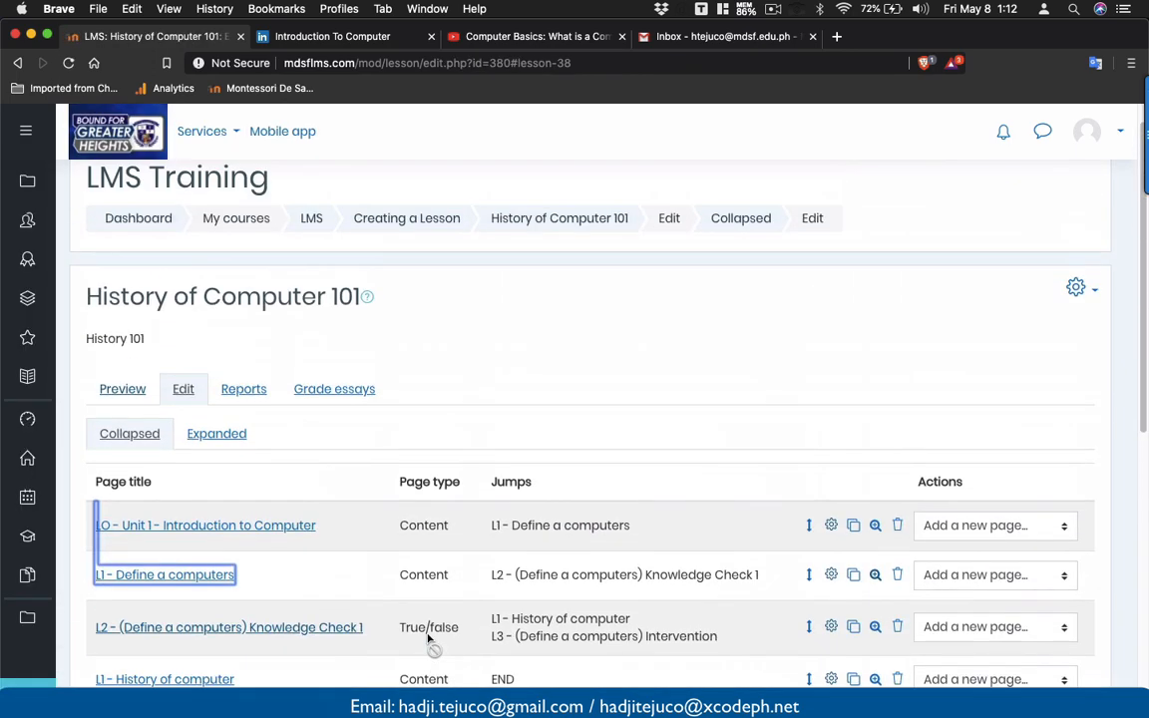
- Restart the lesson preview from the first page and advance through "L1 - Define a computers" to the Knowledge Check 1 question
click(122, 390)
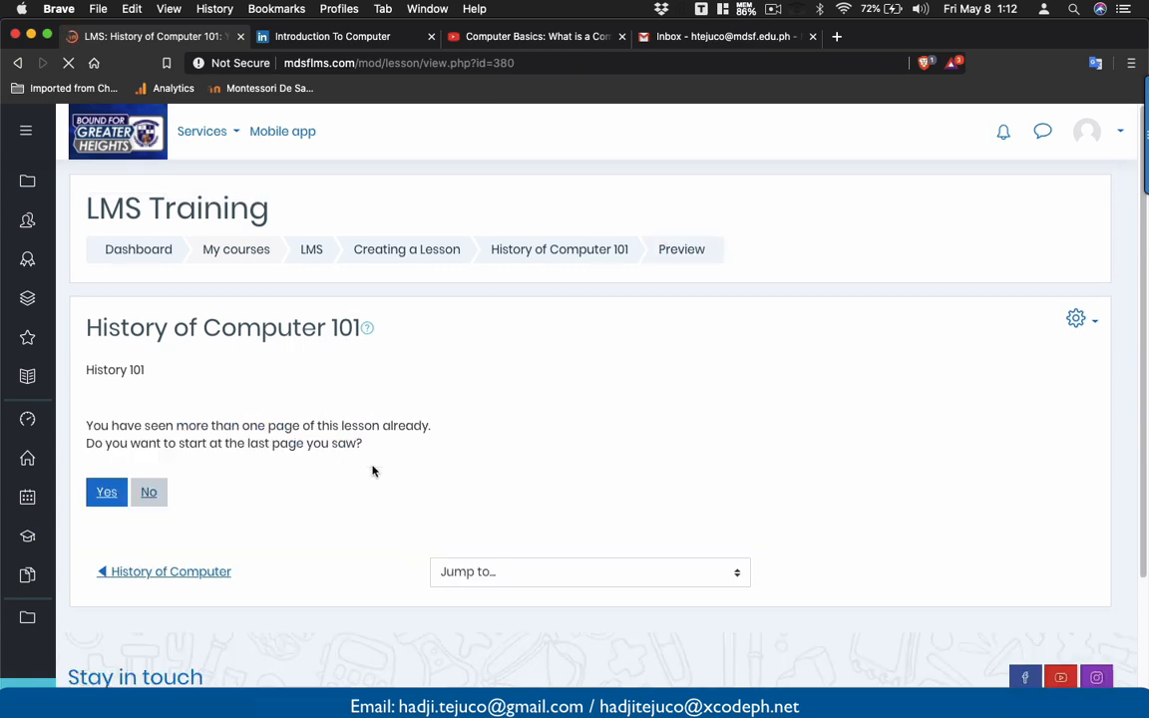
scroll(393, 423, down, 2)
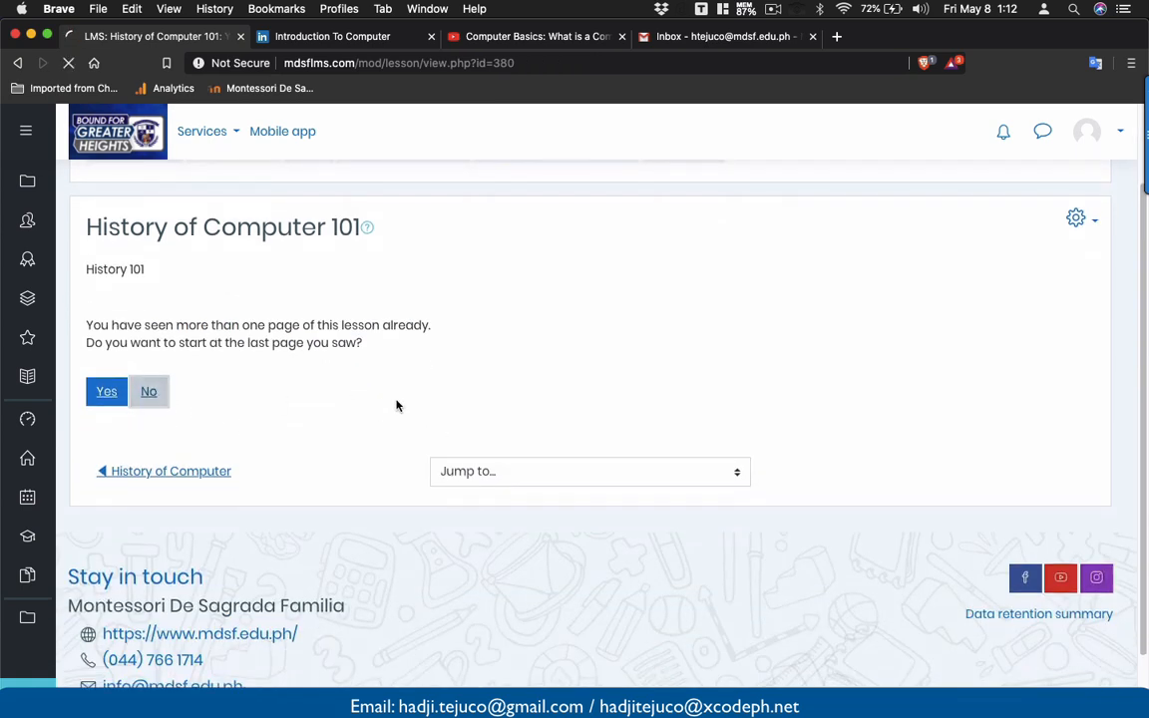
scroll(469, 421, down, 4)
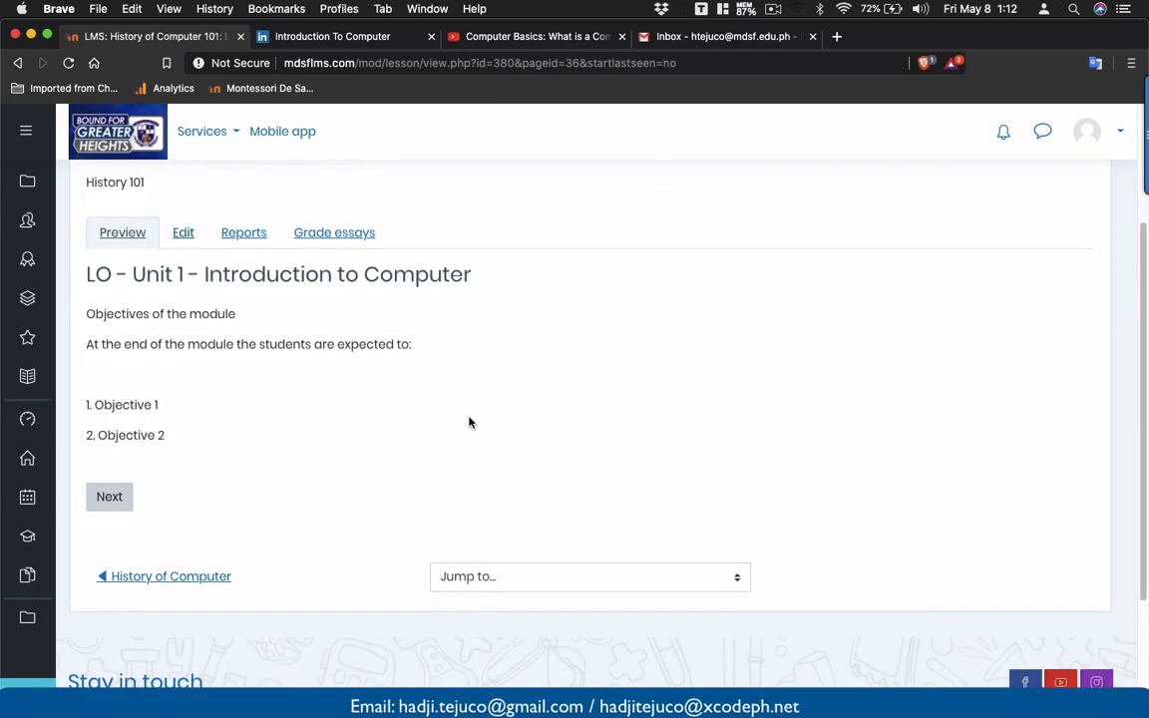
scroll(469, 421, up, 1)
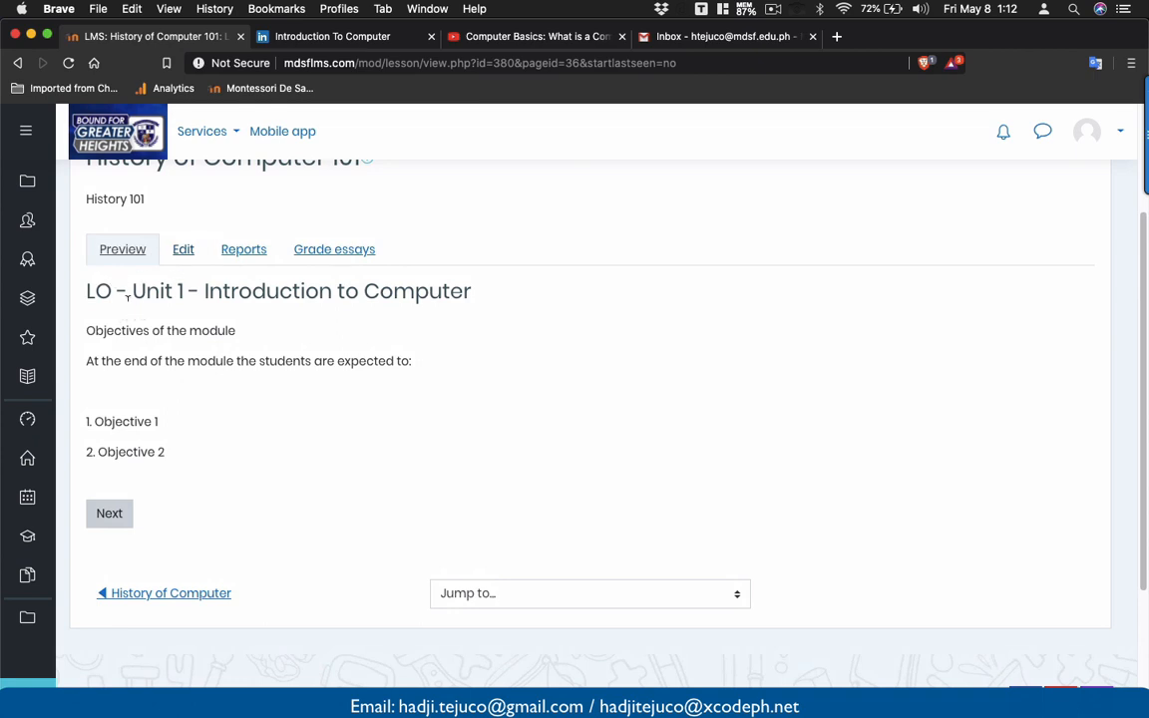
drag(88, 290, 113, 290)
click(120, 521)
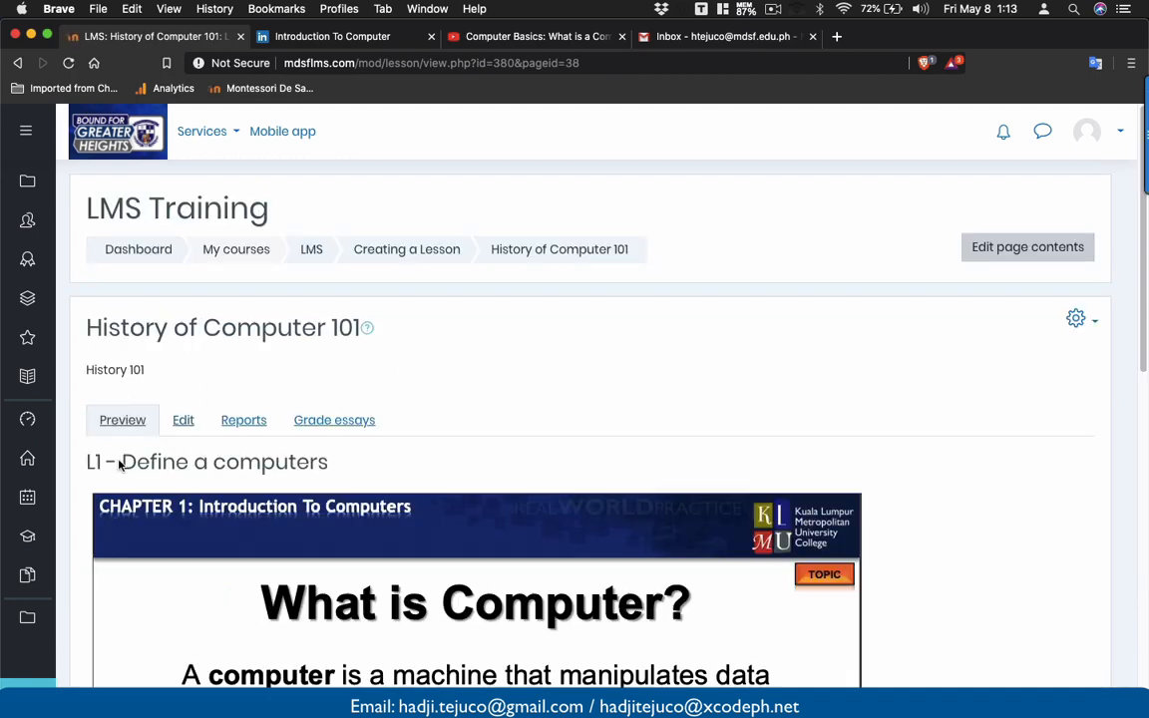
scroll(125, 489, down, 10)
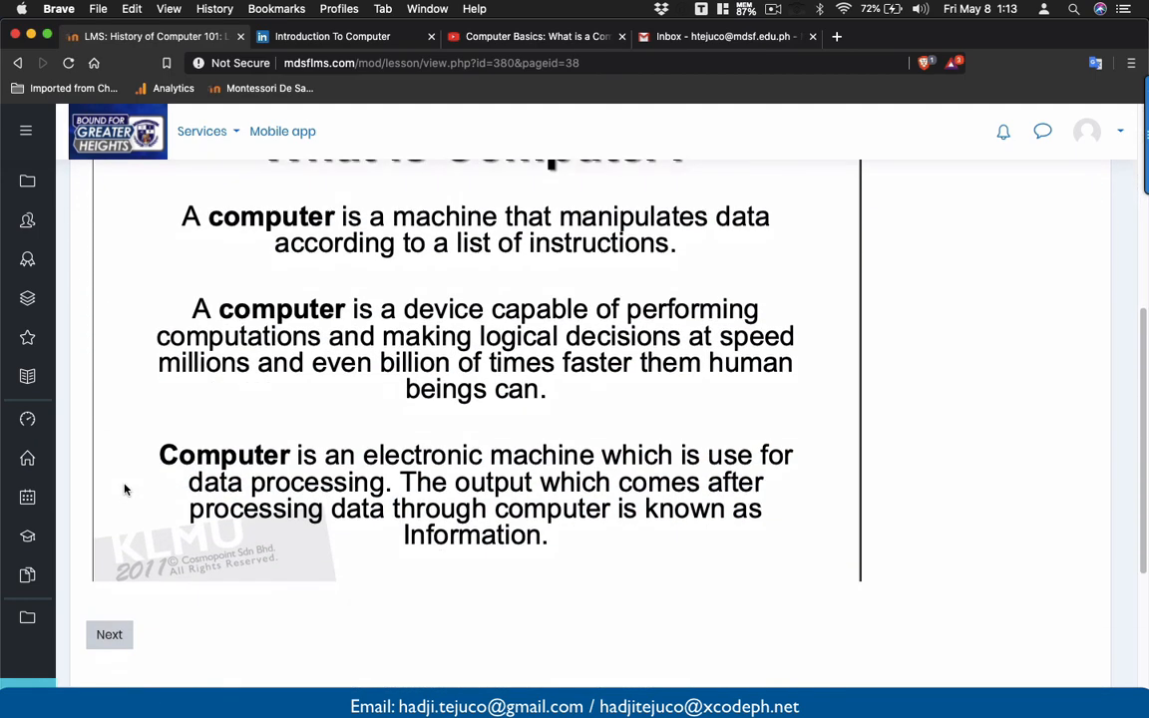
click(108, 646)
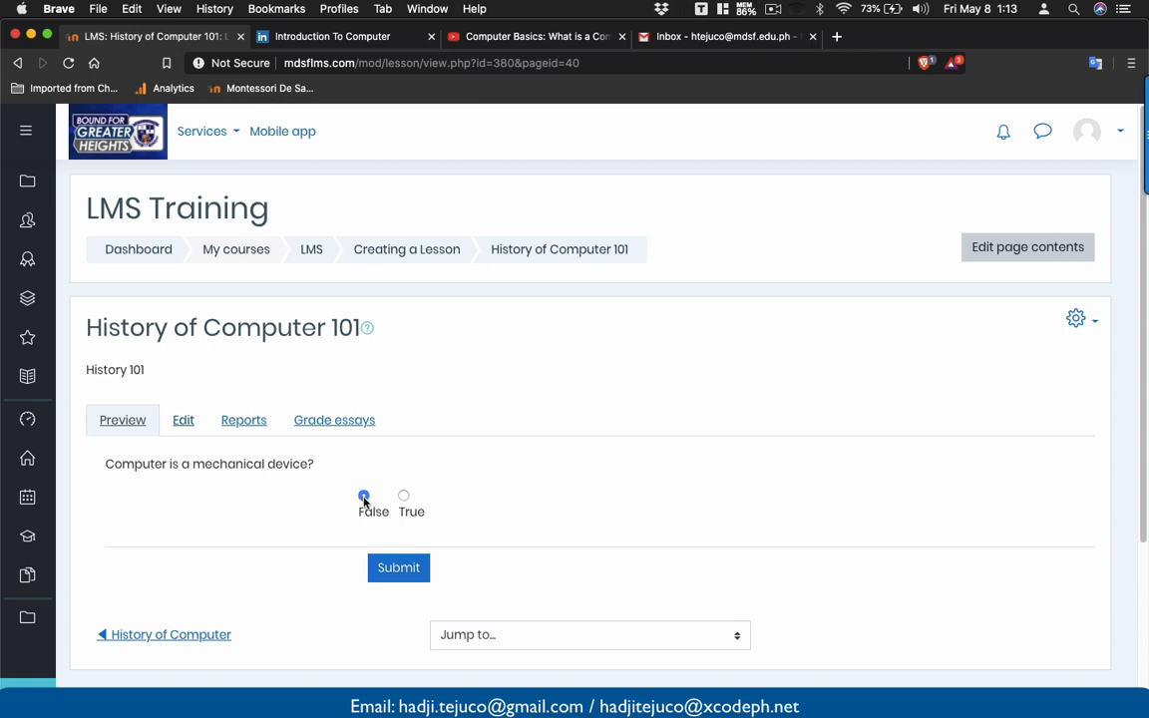
- Submit False as the answer to the previewed "Computer is a mechanical device?" question and continue to the following page
click(391, 570)
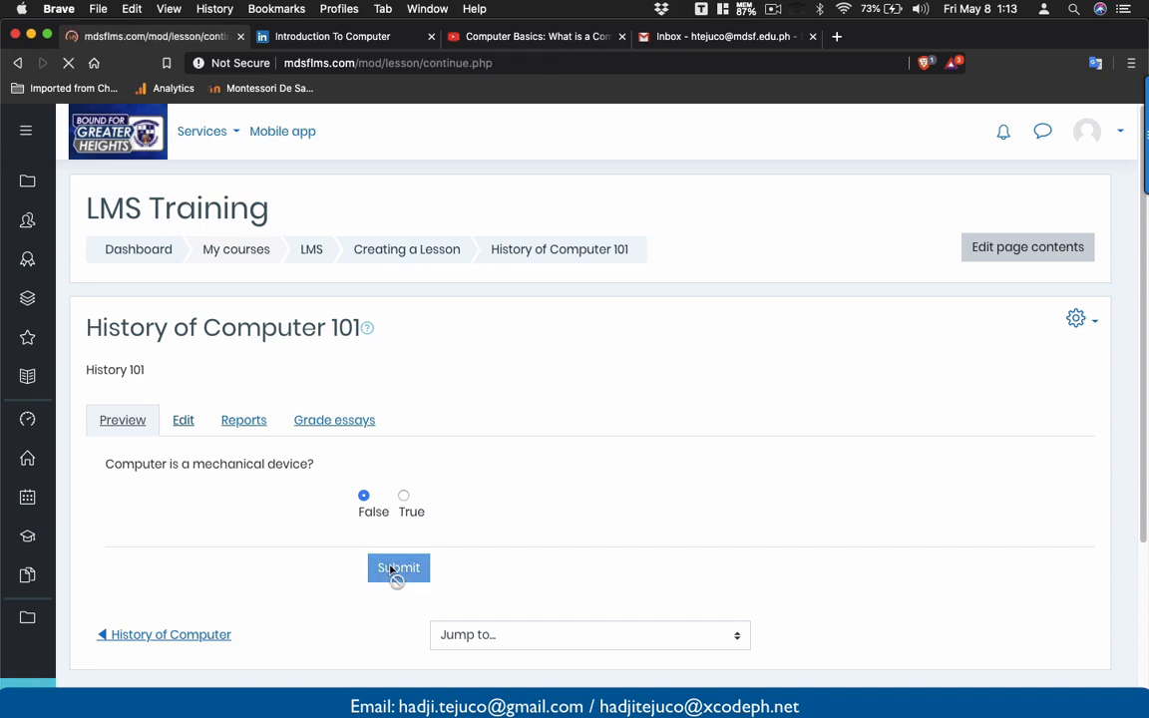
scroll(286, 567, down, 1)
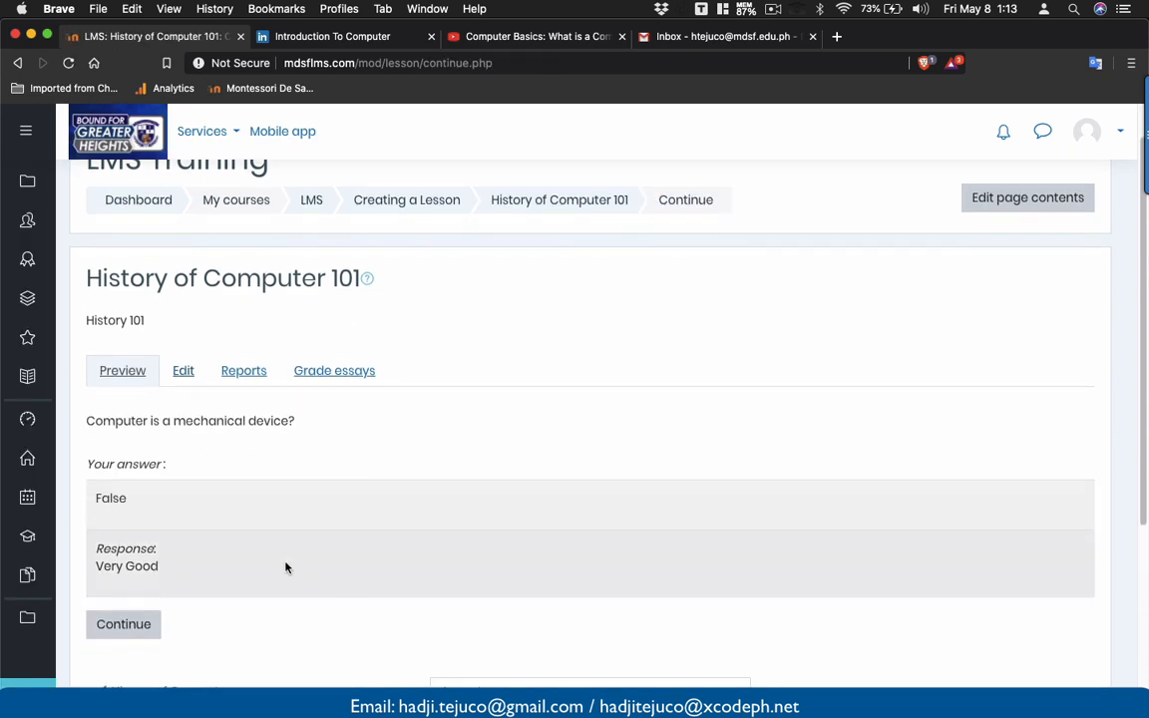
click(127, 623)
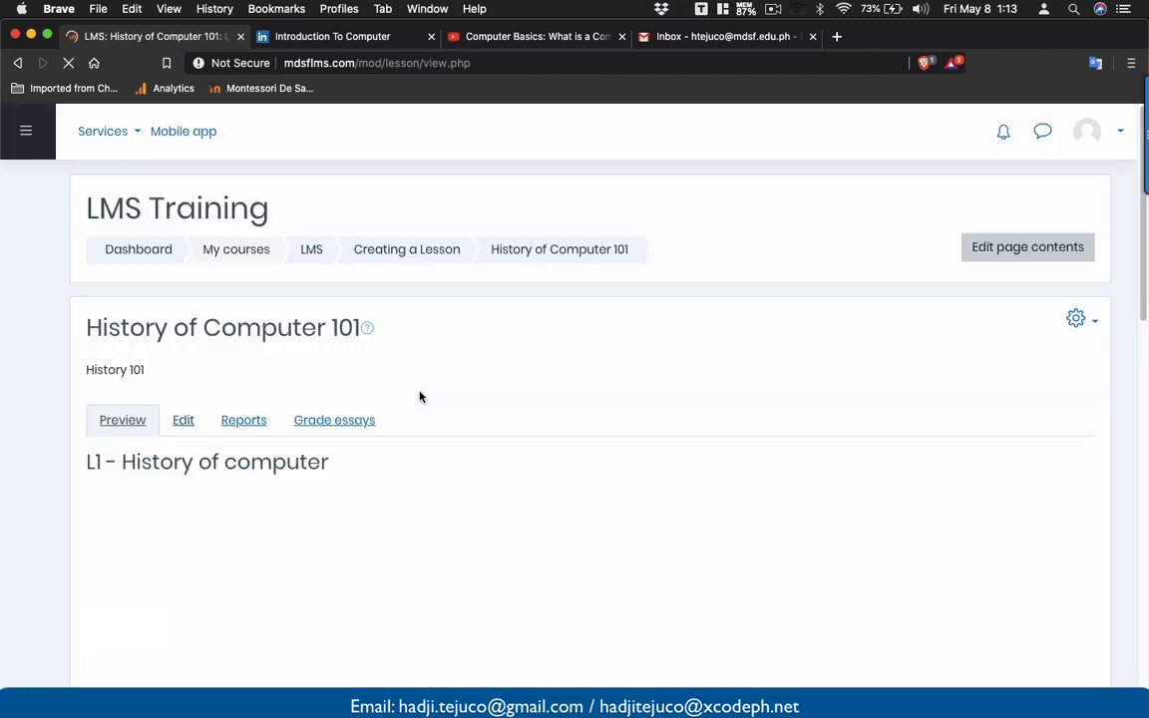
- Look through the previewed "L1 - History of computer" page, advance to the END page and finish the lesson
scroll(249, 449, down, 3)
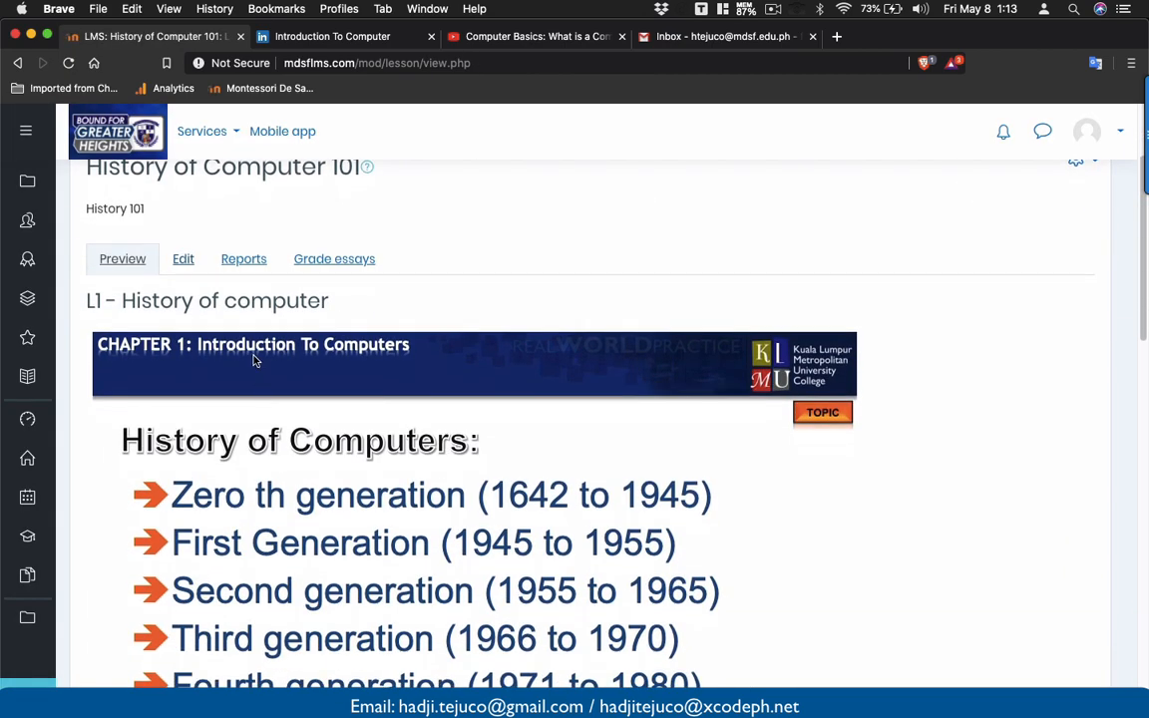
scroll(253, 324, down, 15)
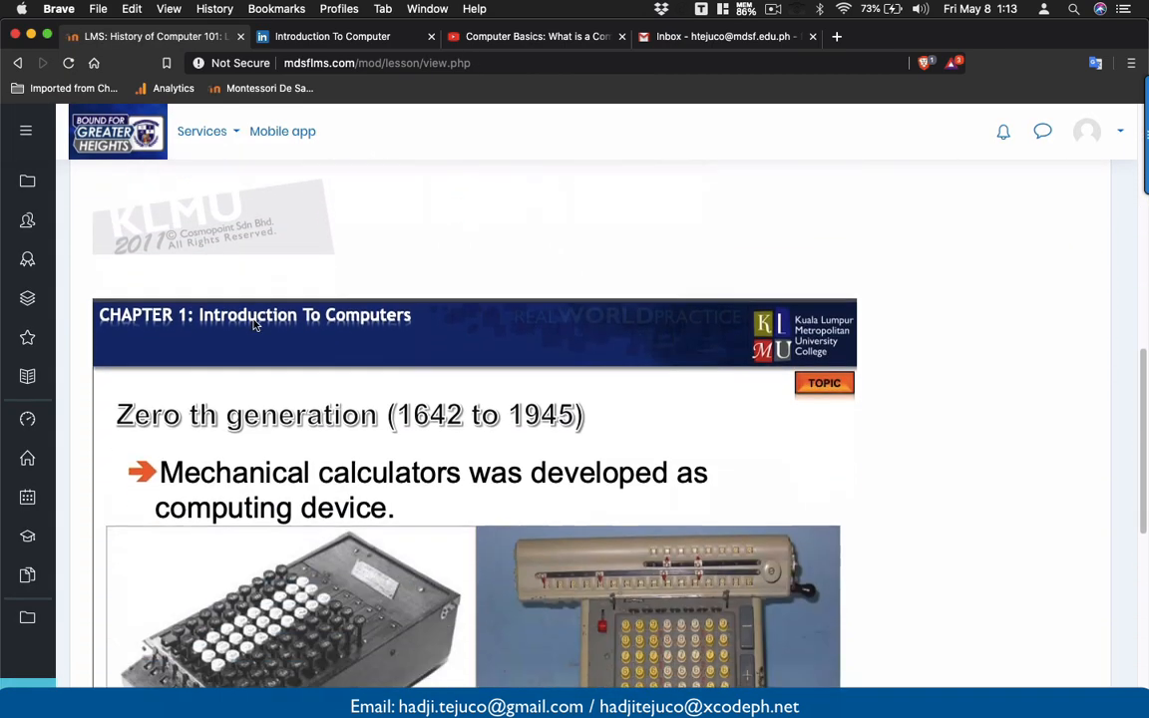
scroll(255, 324, down, 5)
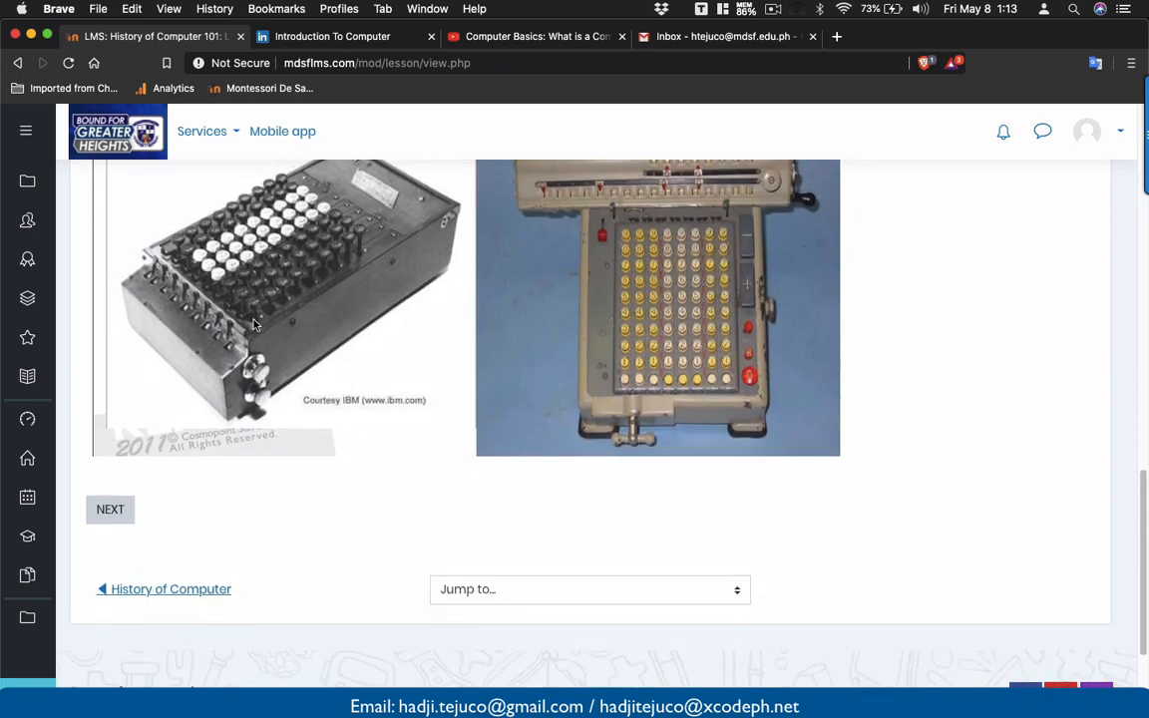
click(118, 511)
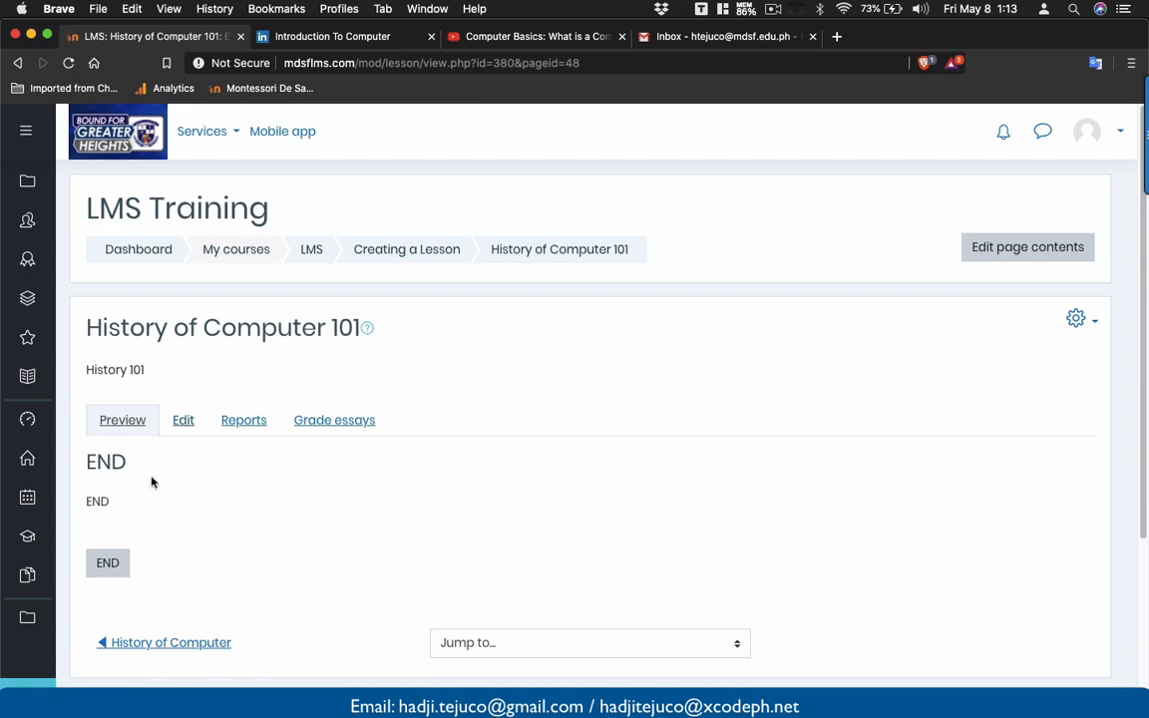
click(108, 561)
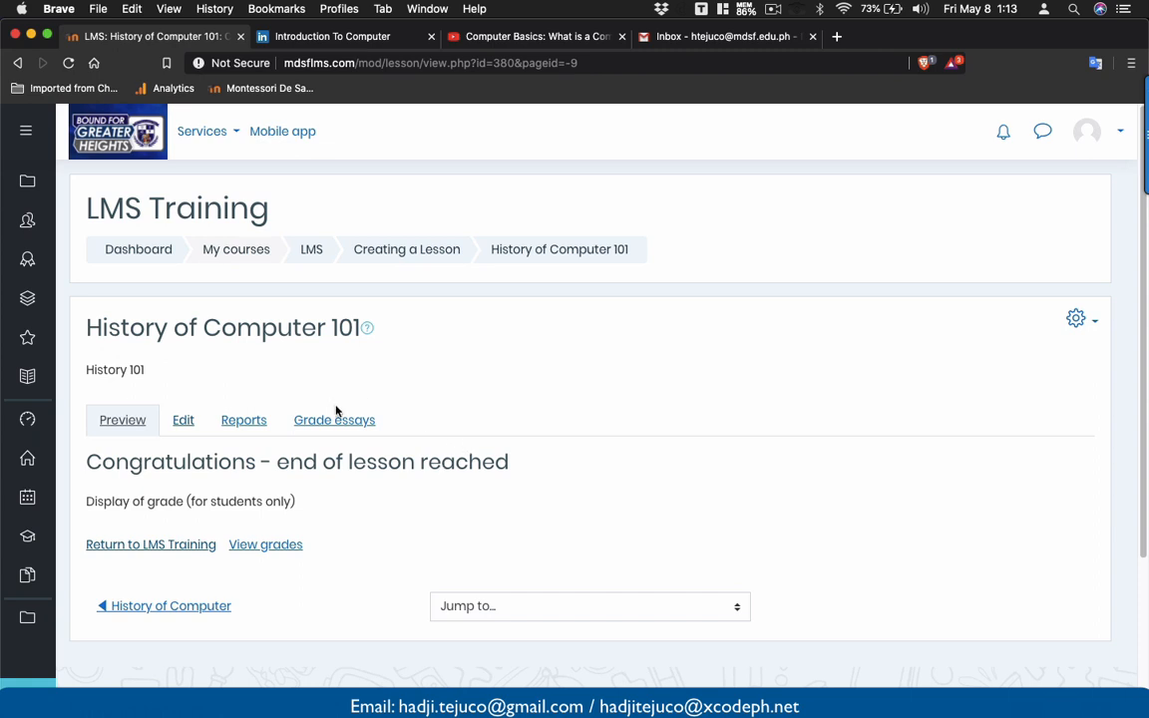
- Restart the lesson preview from "LO - Unit 1 - Introduction to Computer" and advance through "L1 - Define a computers" to the true/false question
click(184, 424)
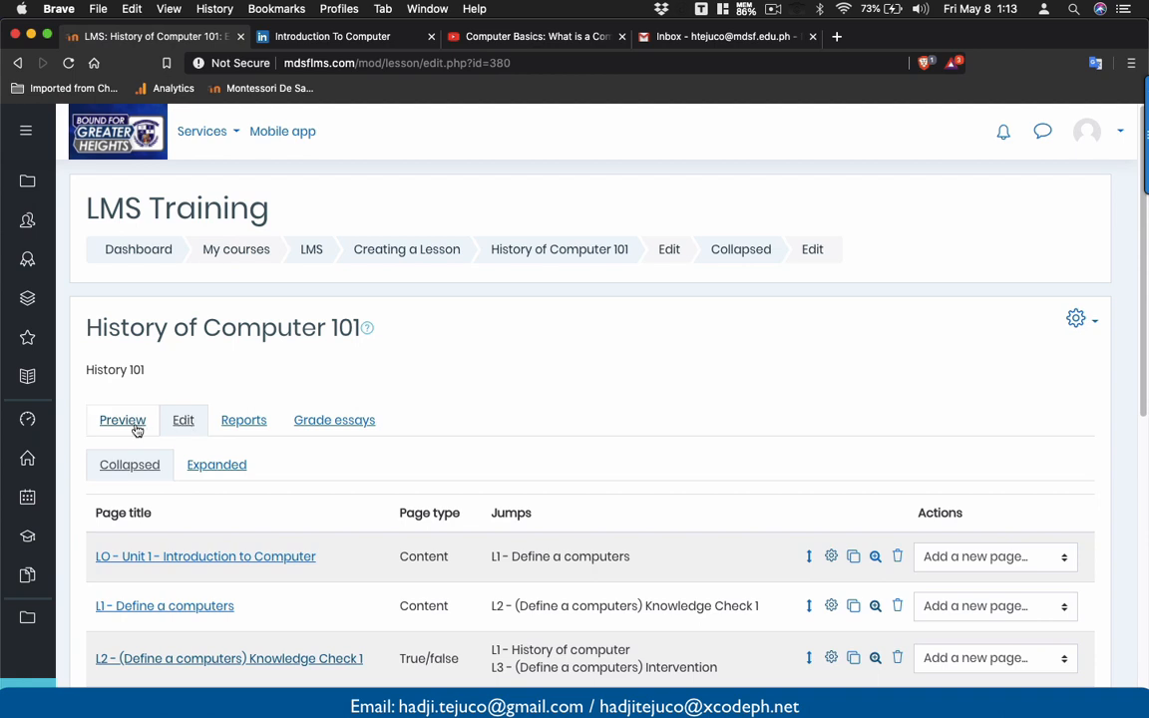
click(137, 427)
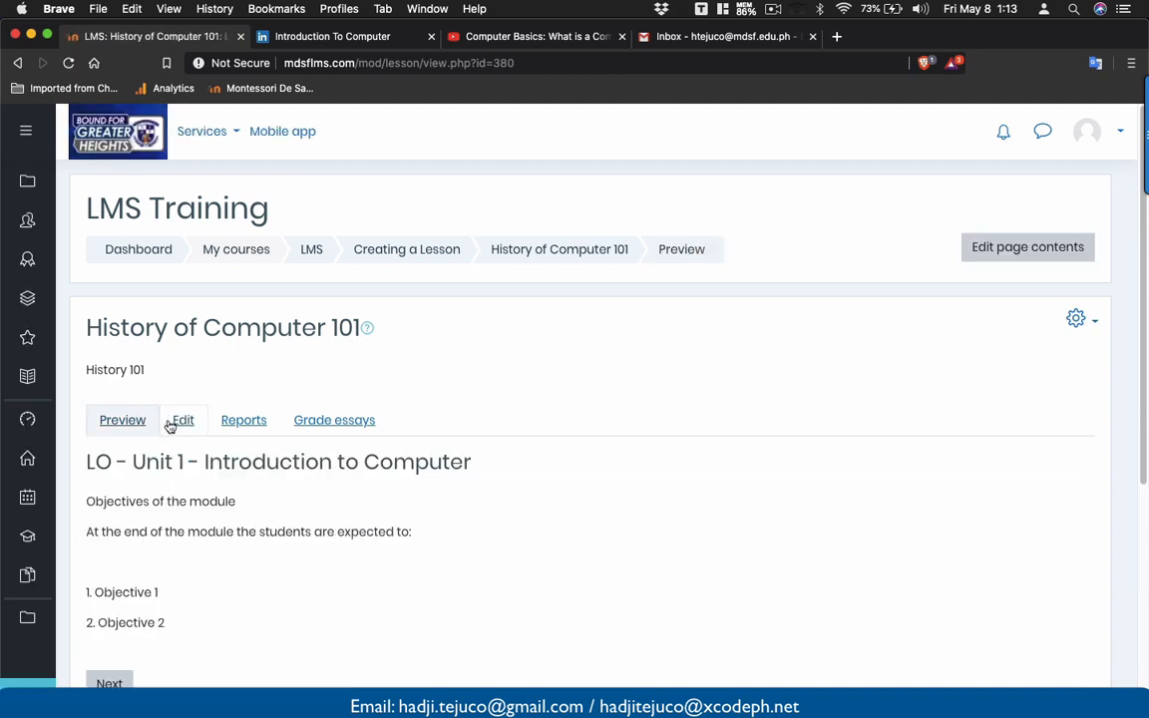
scroll(168, 426, down, 1)
scroll(169, 426, down, 2)
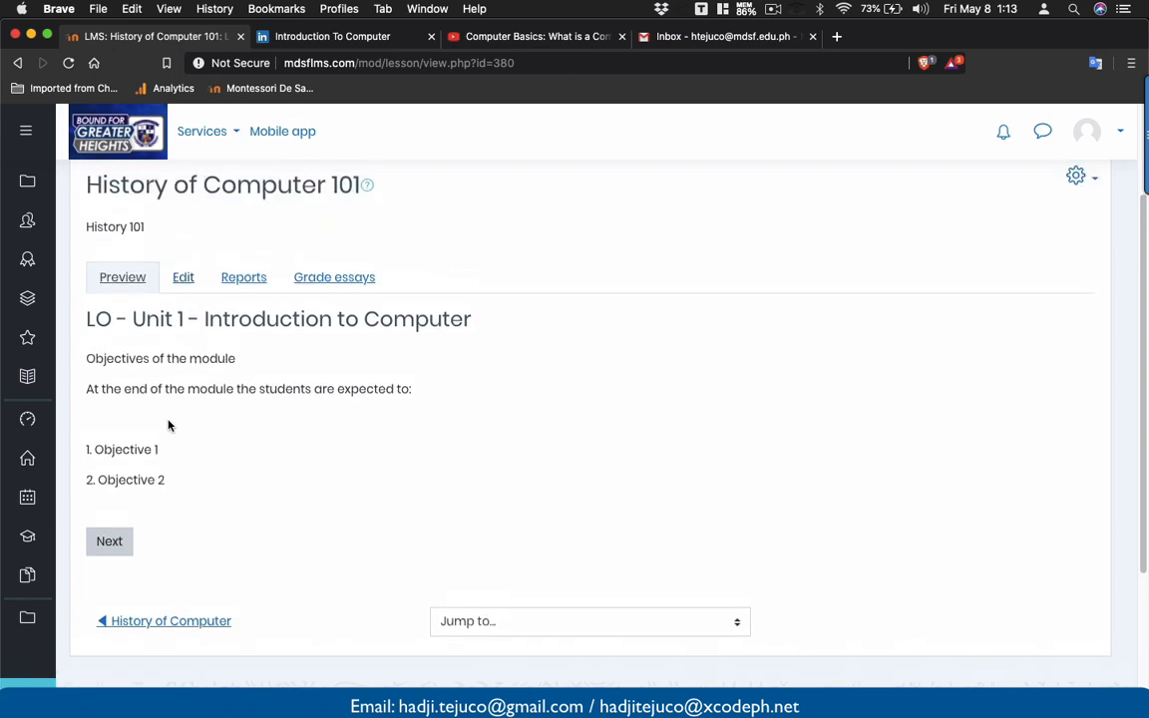
click(118, 551)
scroll(149, 539, down, 5)
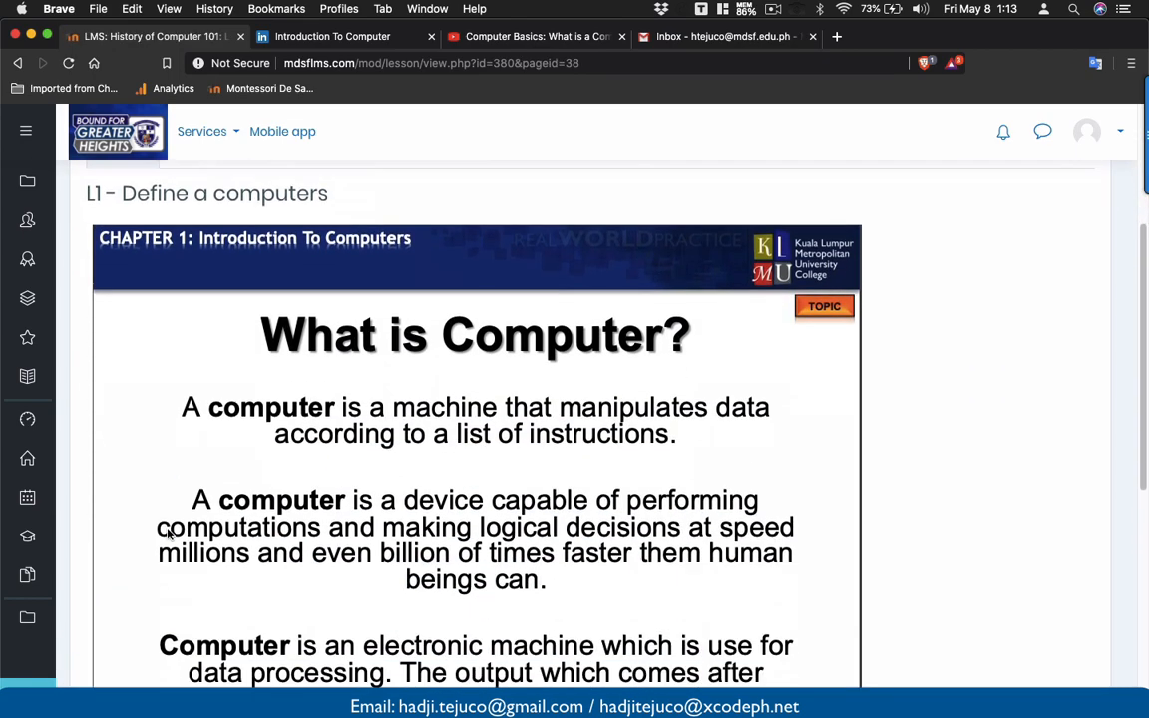
click(118, 593)
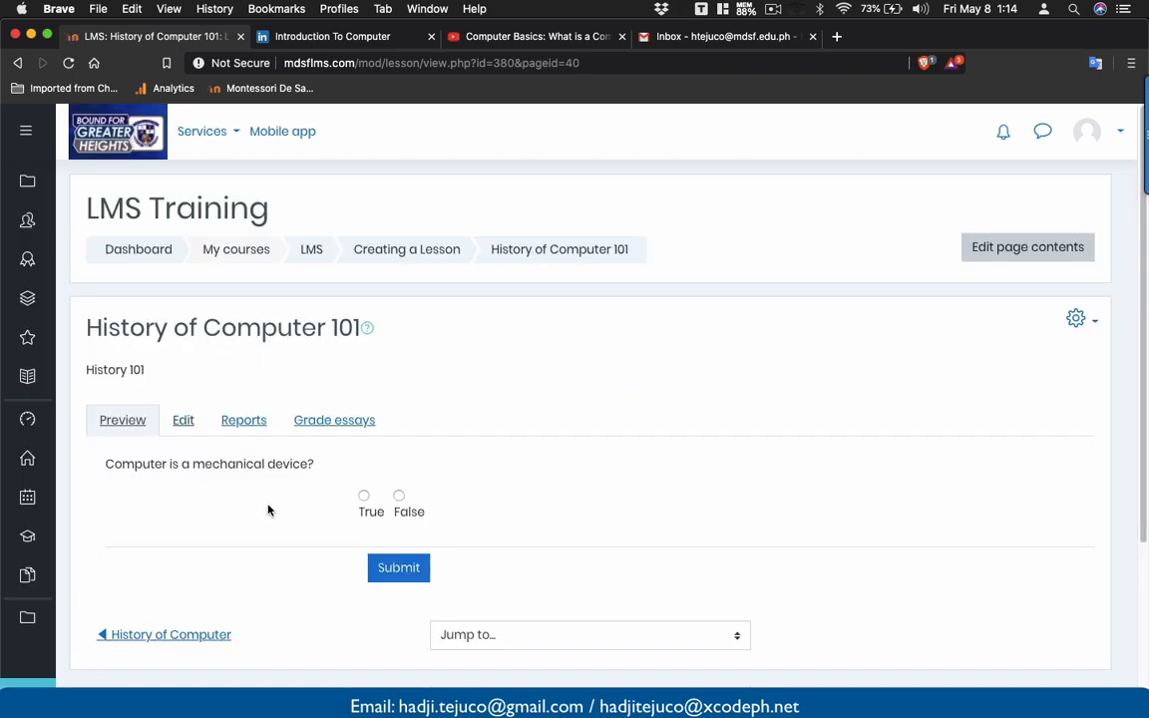
- Submit True as the answer to "Computer is a mechanical device?" and continue to the page its jump leads to
scroll(417, 528, down, 1)
click(412, 544)
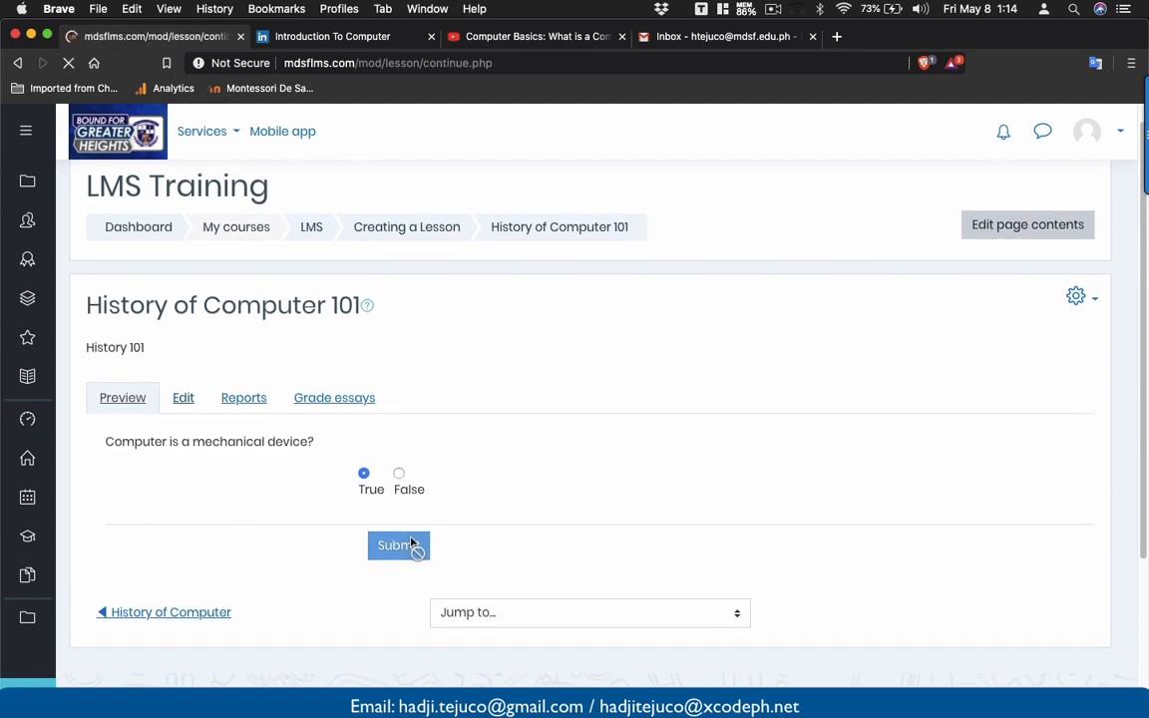
scroll(412, 544, down, 1)
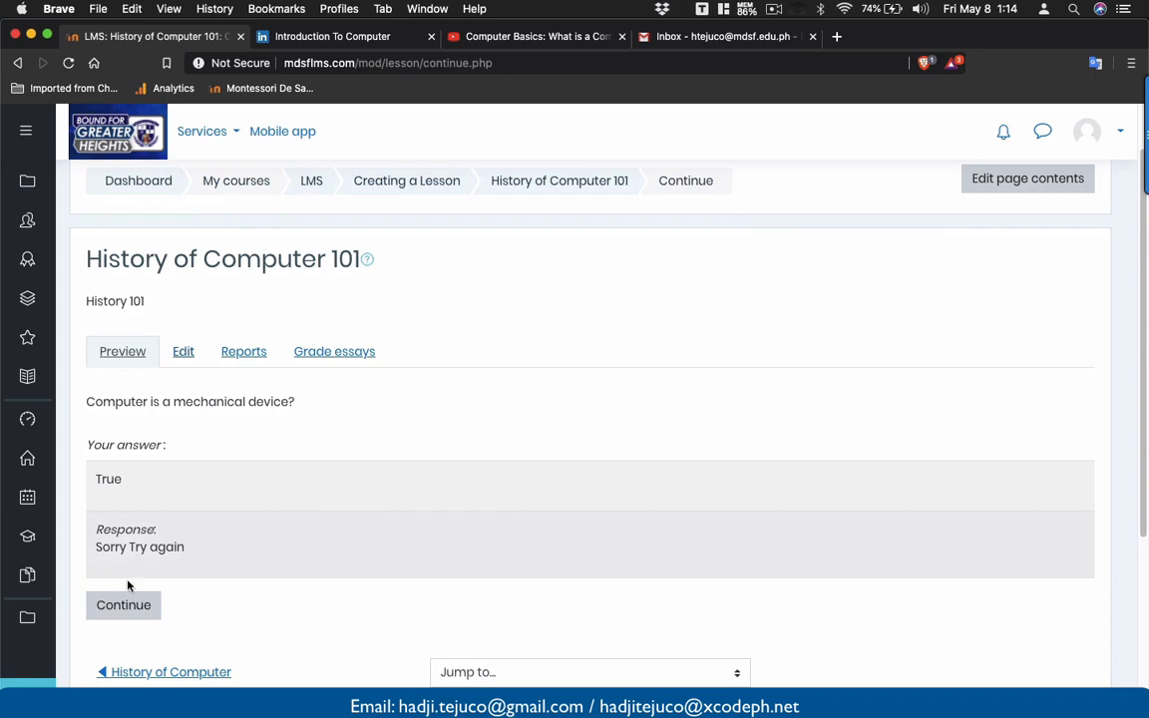
click(124, 606)
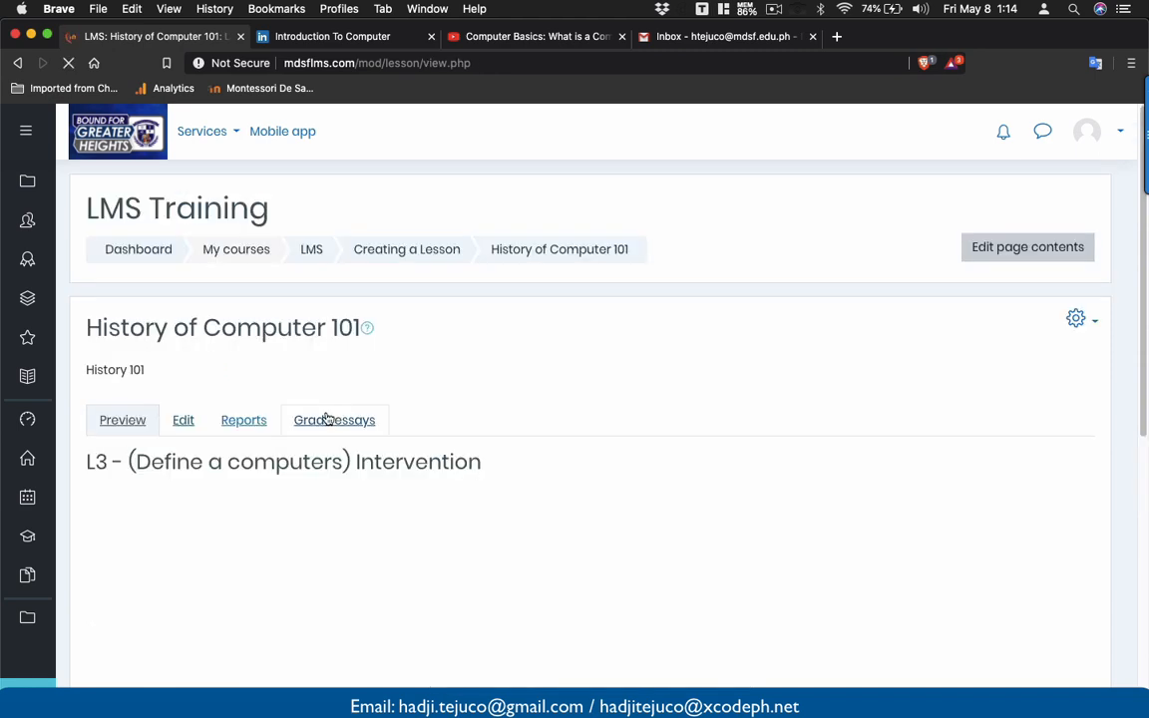
- Look over the "L3 - (Define a computers) Intervention" video page and advance to the Knowledge Check 2 question
scroll(328, 418, down, 4)
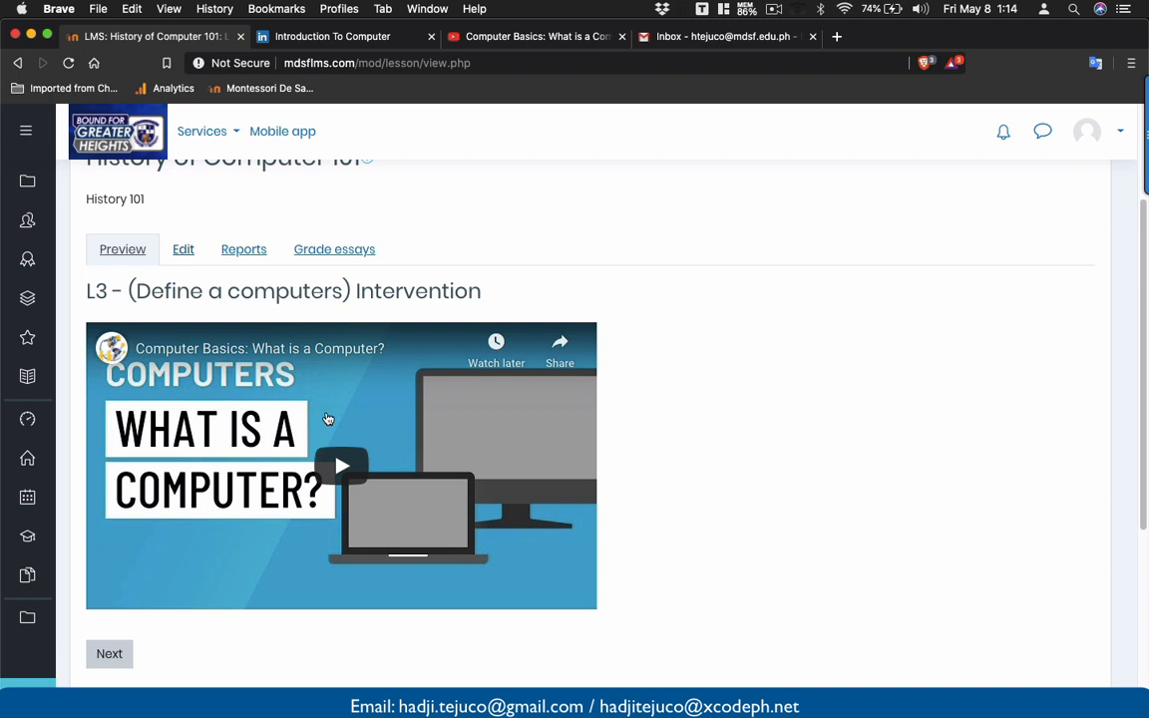
scroll(328, 419, down, 1)
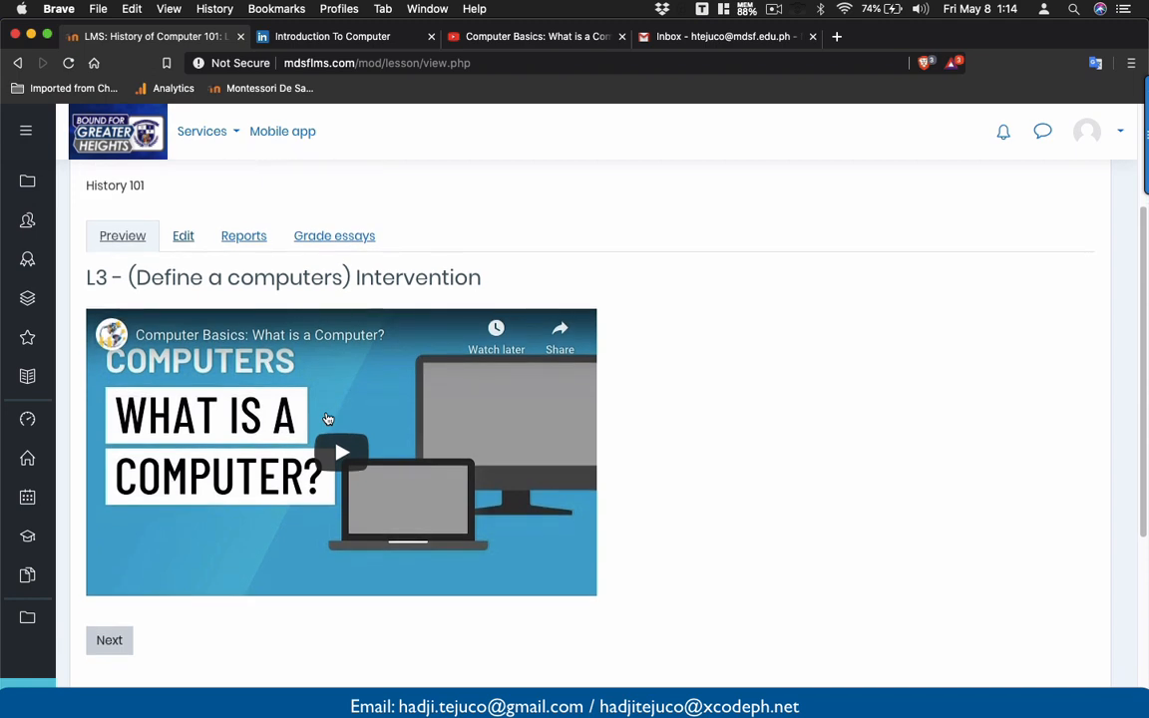
scroll(328, 419, down, 2)
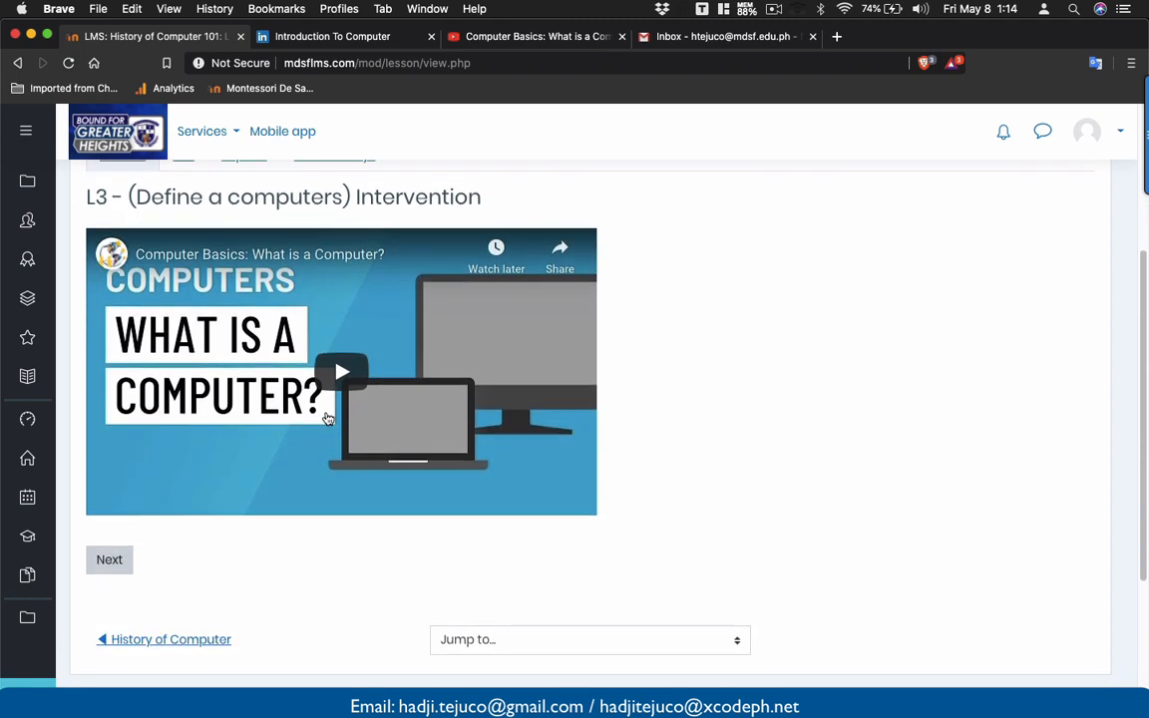
click(113, 560)
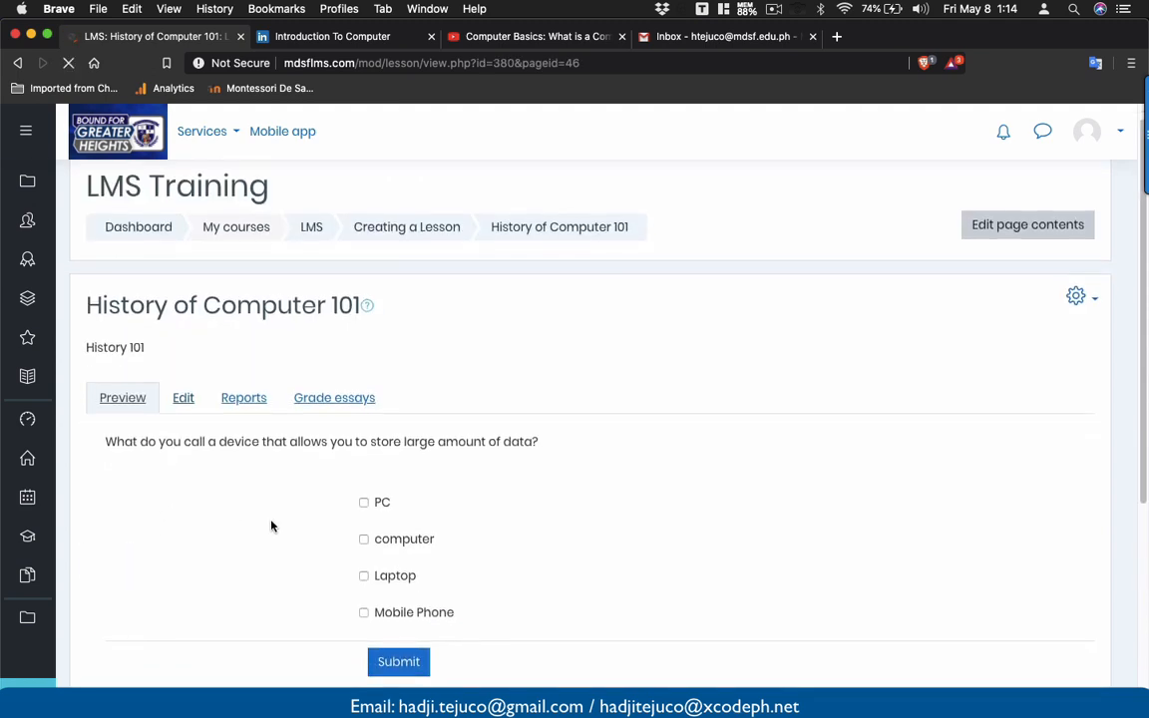
scroll(269, 525, down, 1)
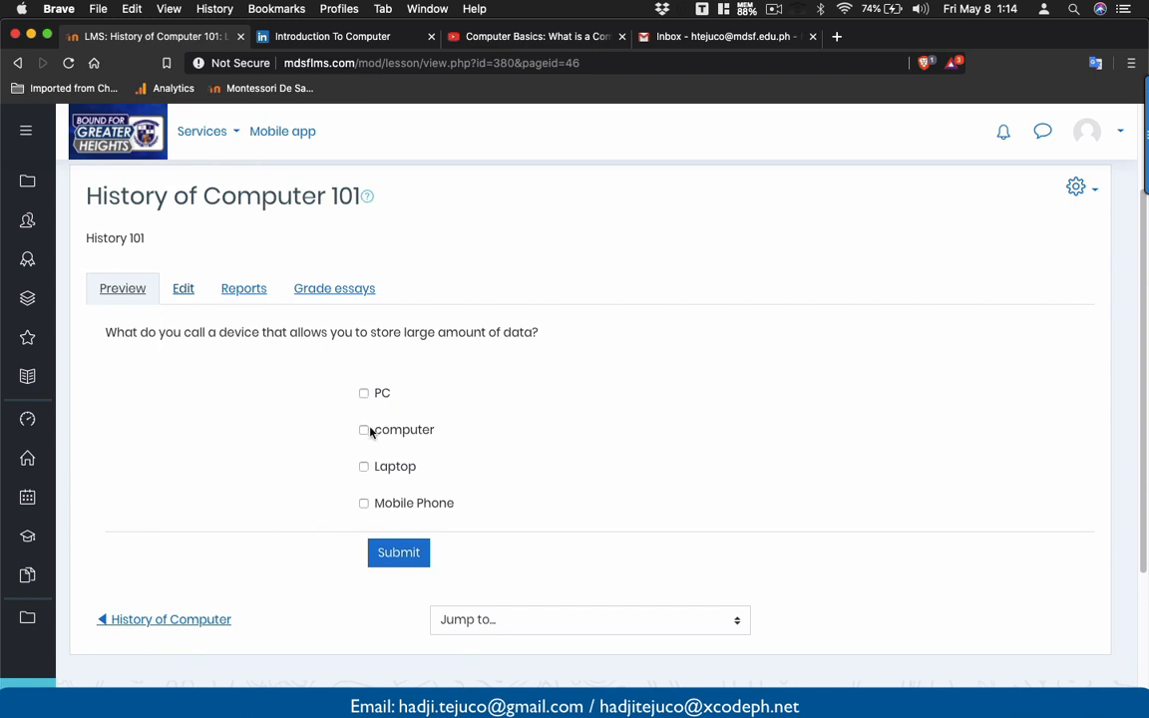
- Edit the "L4 - (Define a computers) Knowledge Check 2" page, turn off its Multiple-answer option, and save it
click(189, 292)
scroll(388, 446, down, 5)
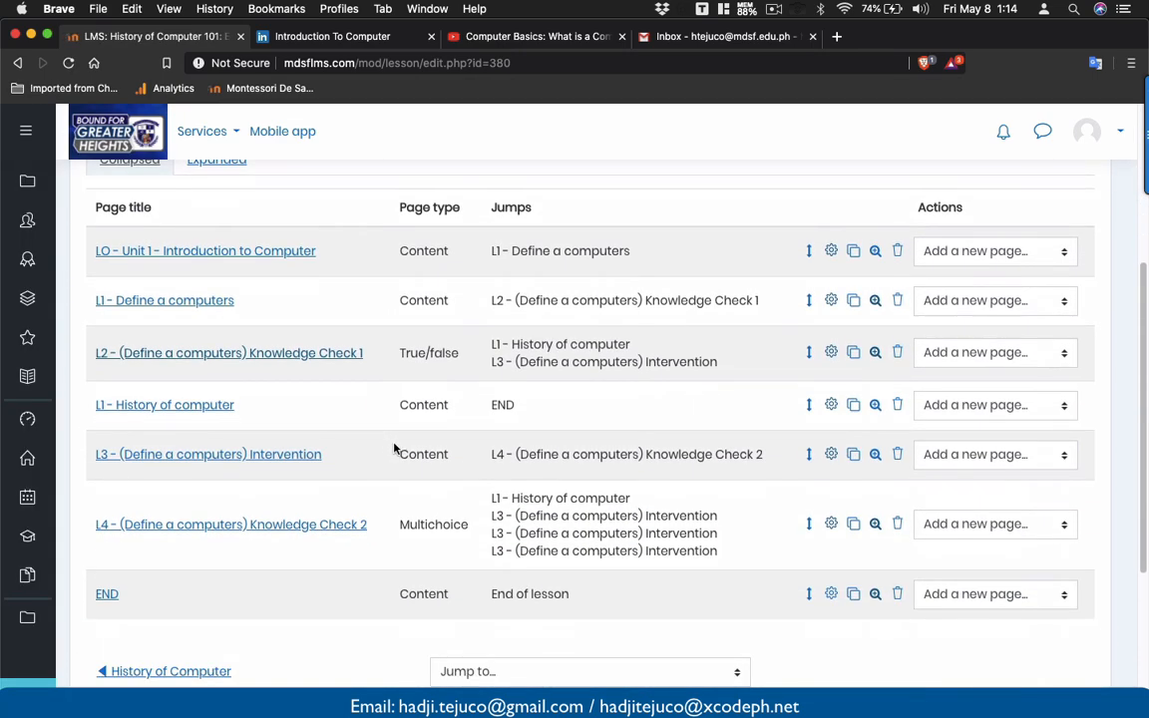
click(833, 524)
scroll(427, 467, down, 6)
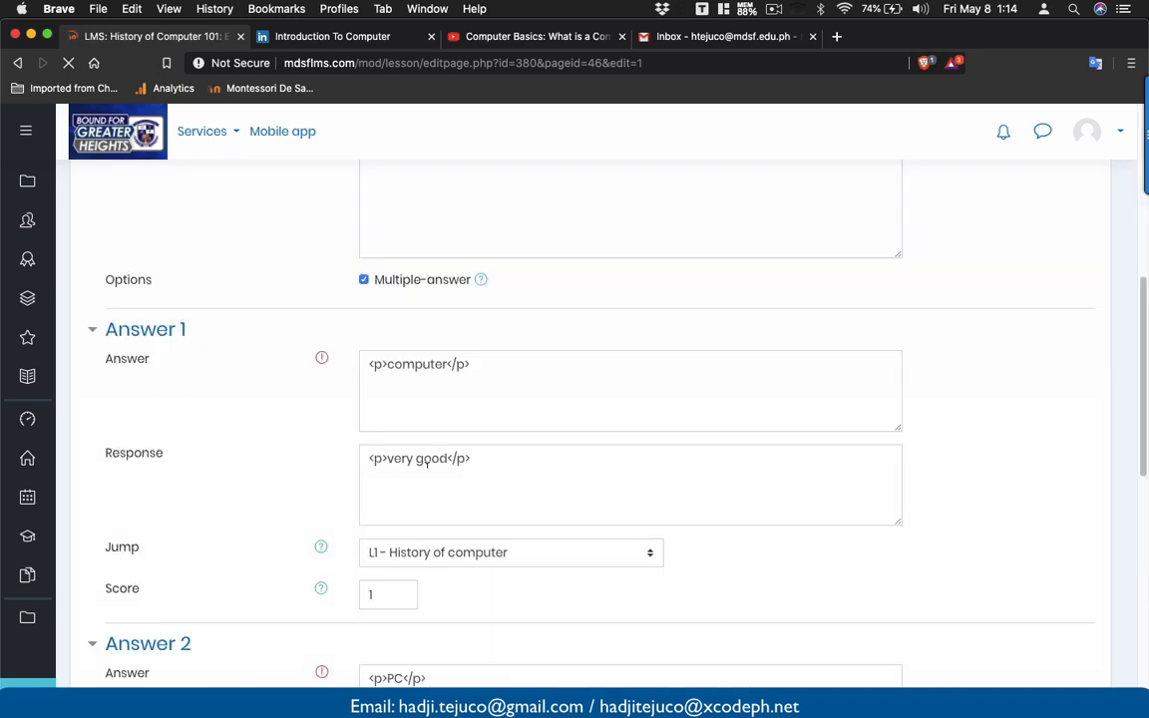
scroll(429, 474, up, 3)
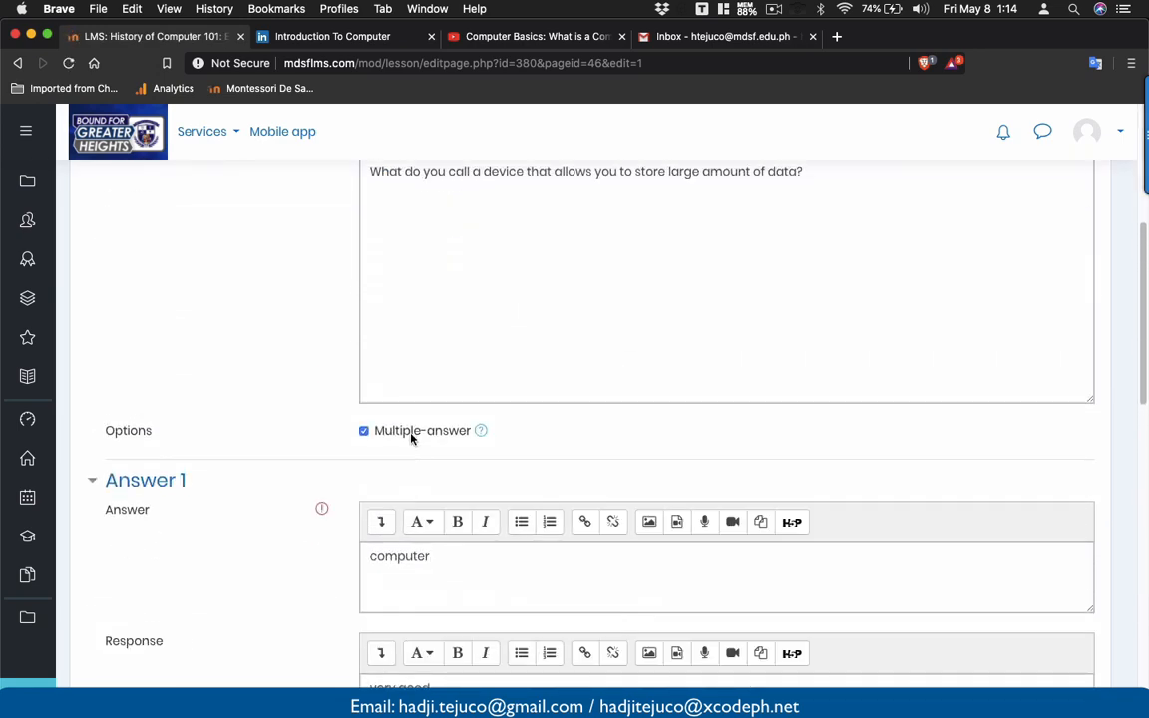
click(411, 432)
scroll(410, 469, down, 5)
scroll(410, 469, down, 5)
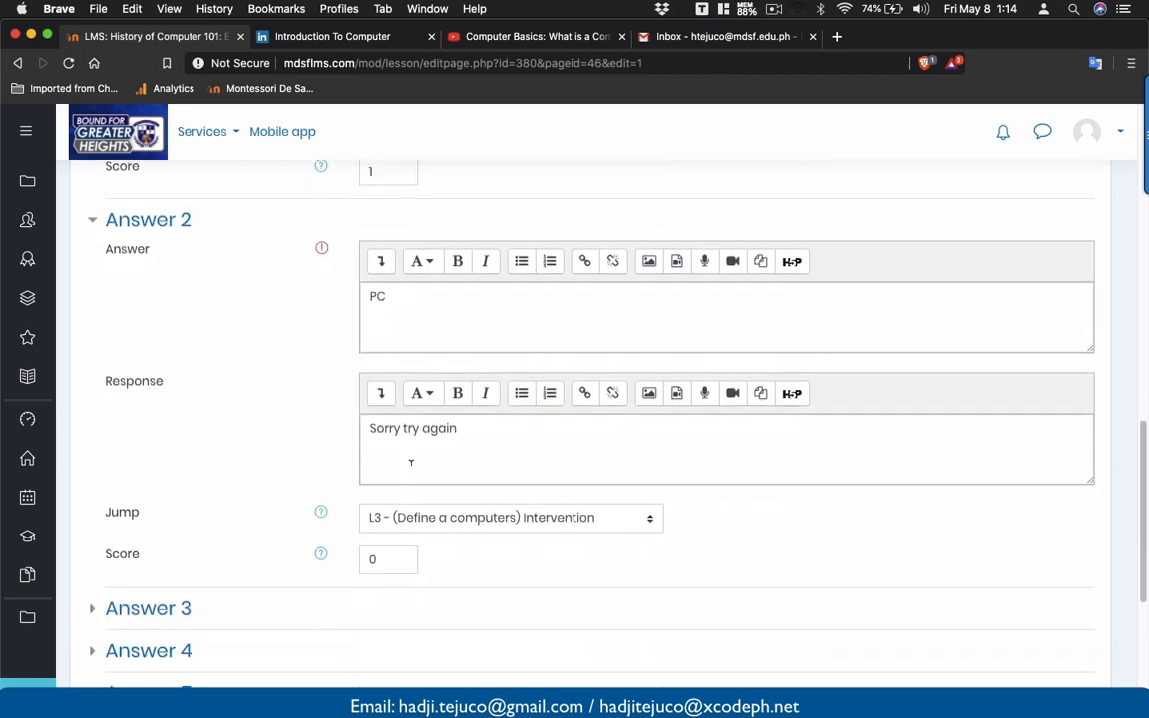
click(404, 566)
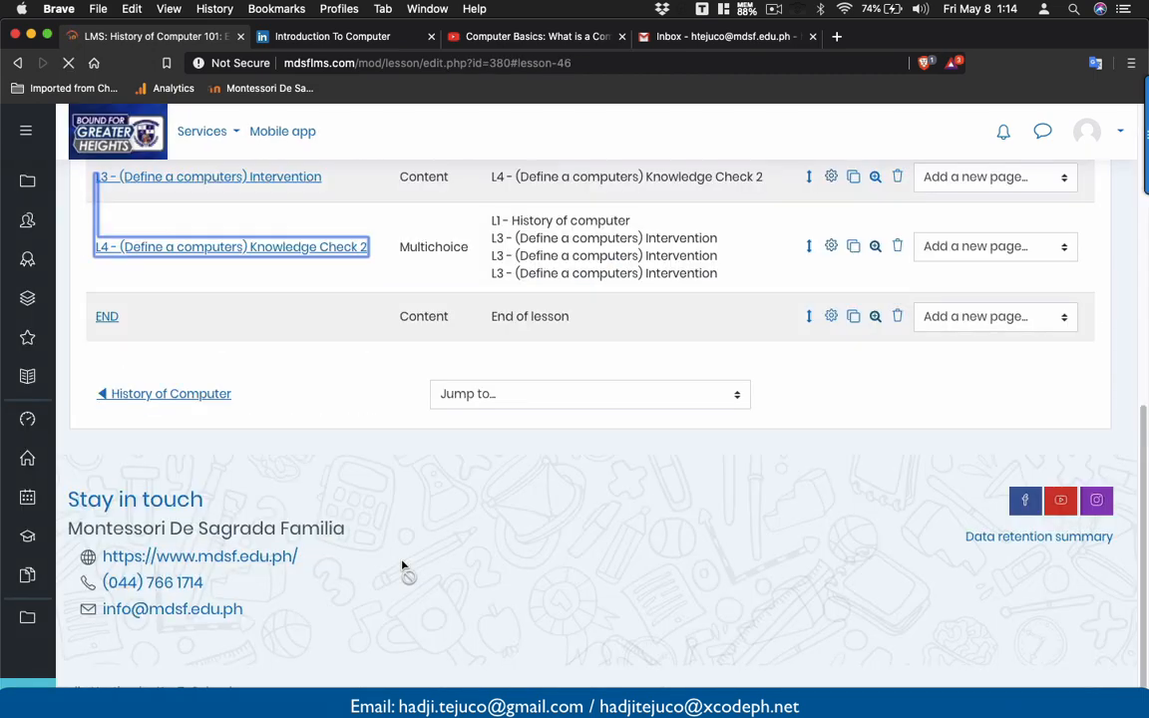
- Preview the lesson again, declining to resume at the last page seen, and advance through "L1 - Define a computers" to Knowledge Check 1
scroll(385, 497, up, 5)
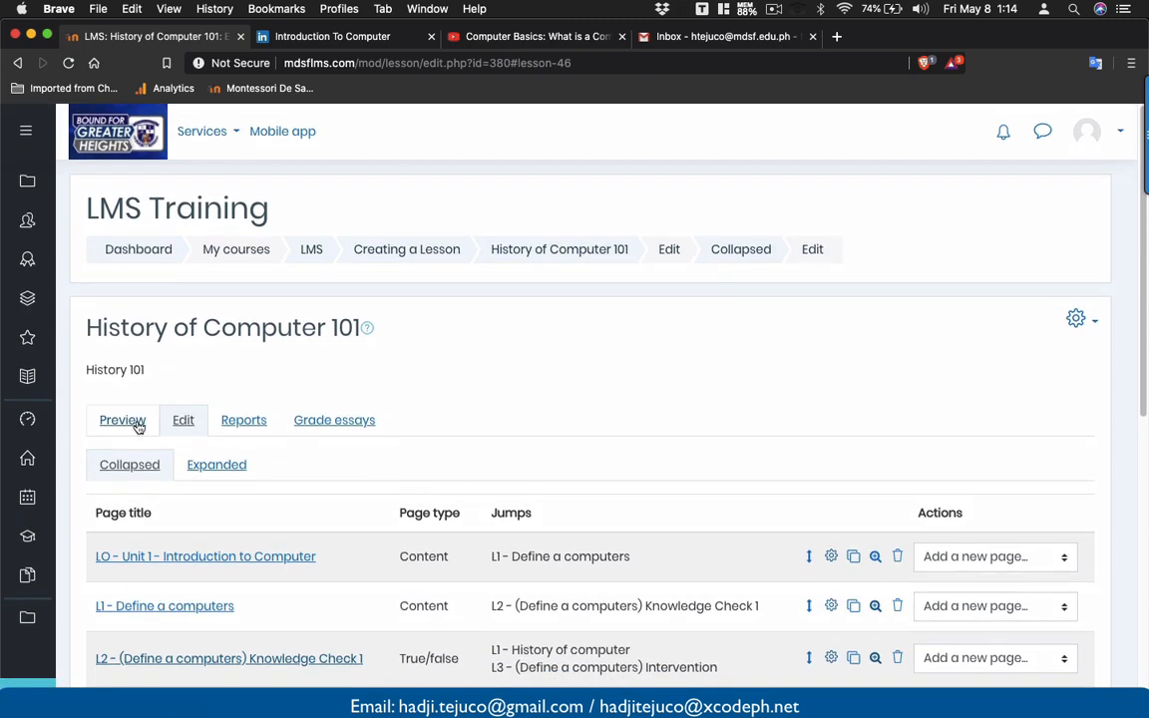
click(138, 425)
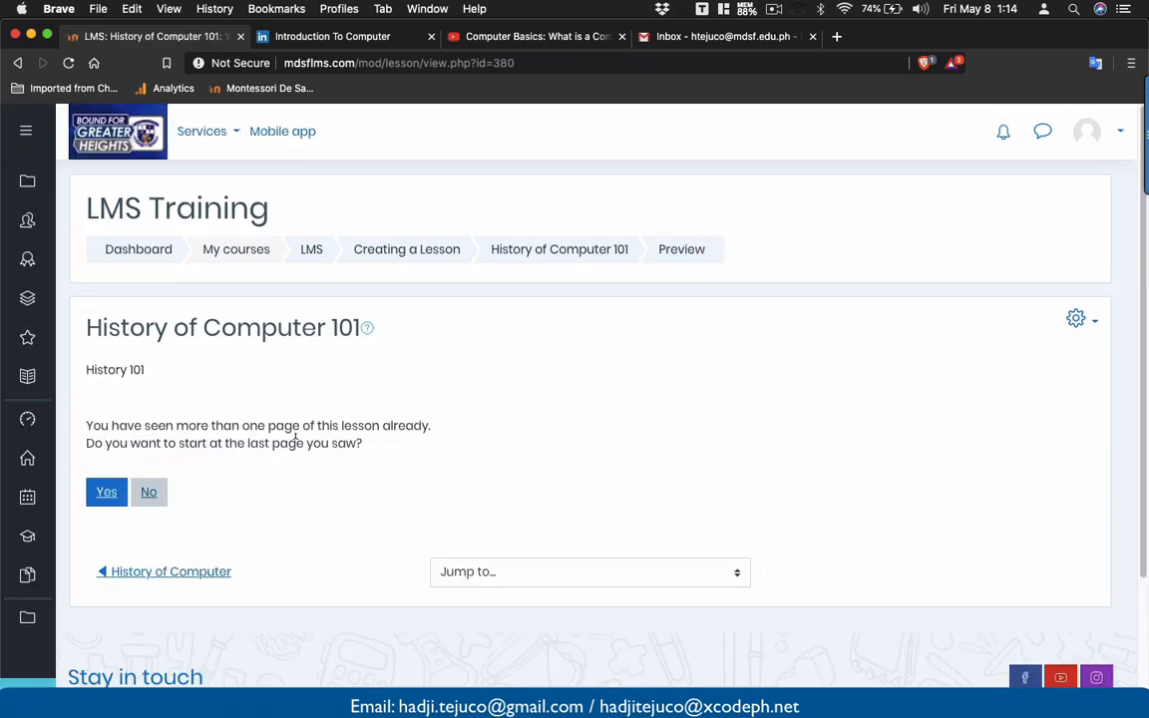
click(149, 492)
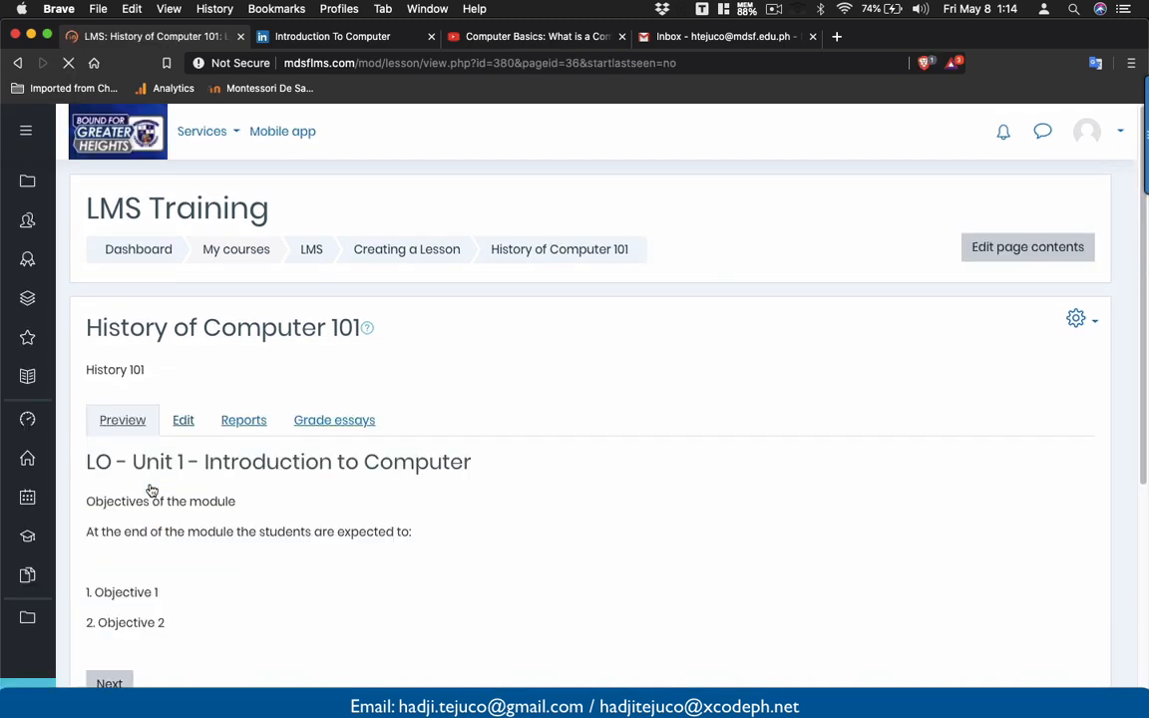
scroll(150, 489, down, 3)
scroll(149, 489, up, 1)
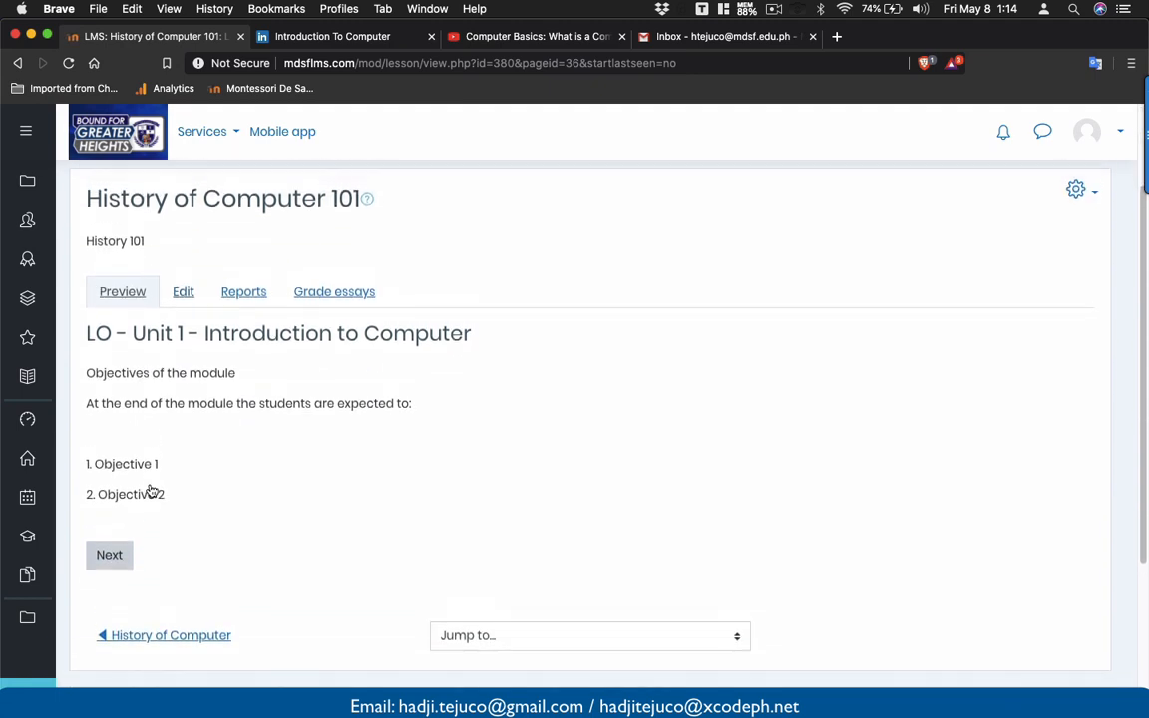
click(116, 560)
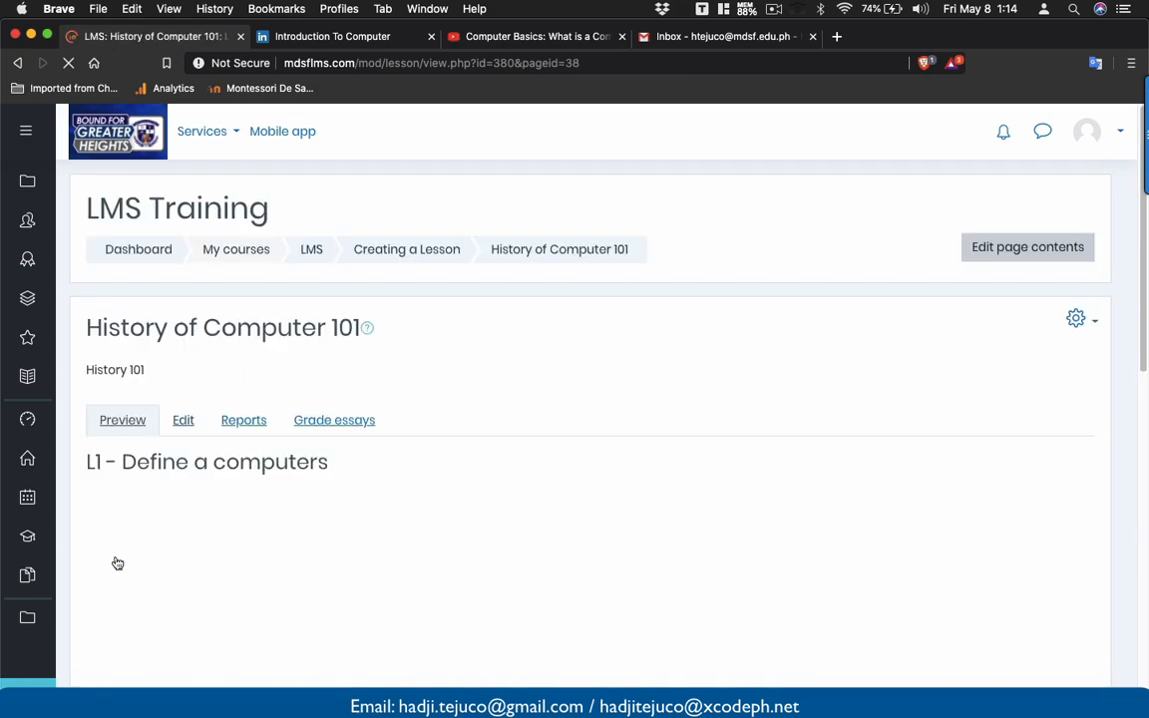
scroll(116, 563, down, 5)
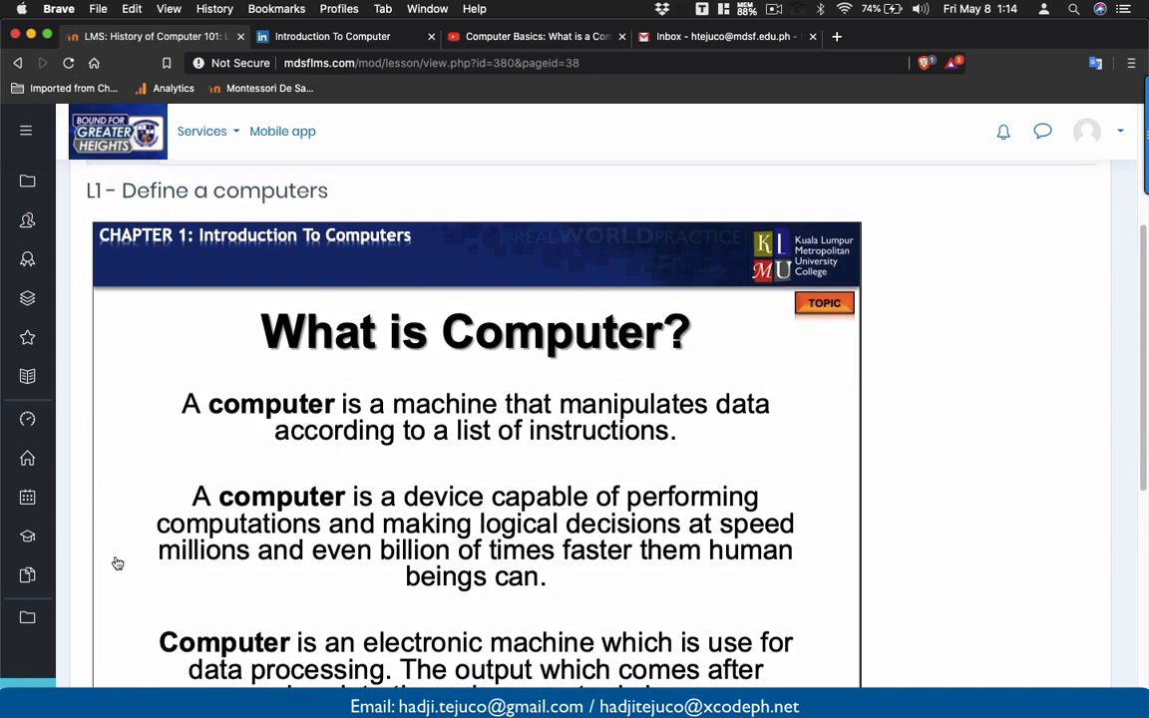
scroll(115, 561, down, 4)
click(109, 591)
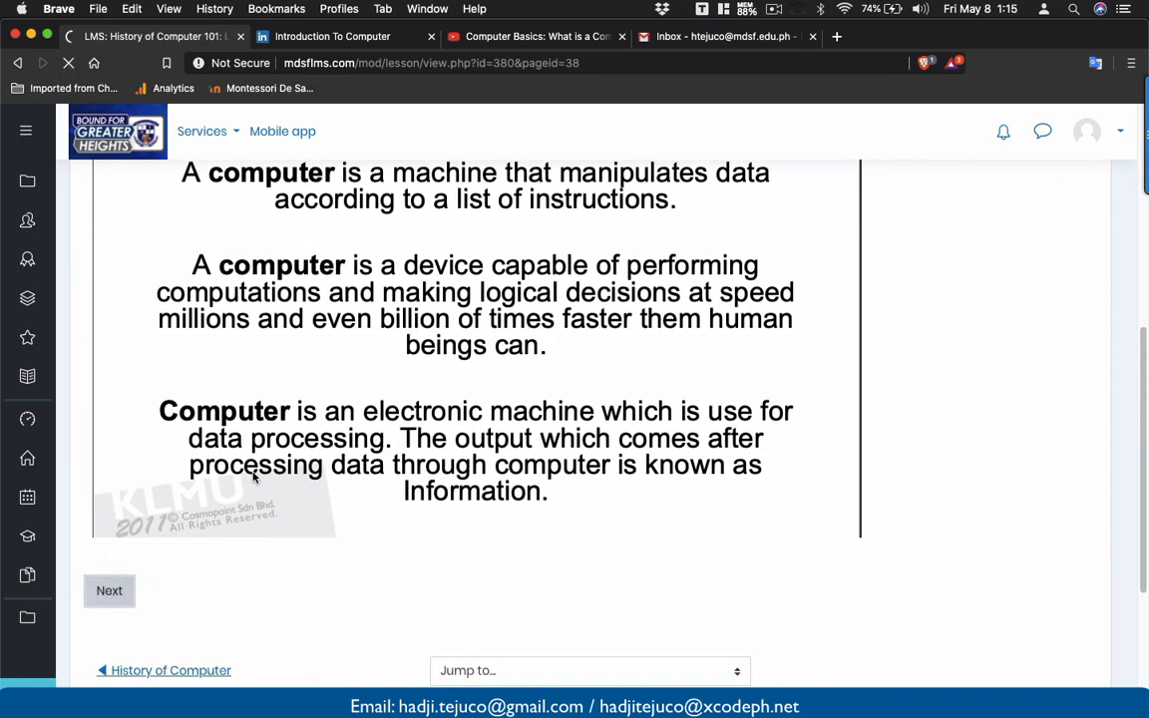
- Submit True for "Computer is a mechanical device?" in the lesson preview and continue to the intervention page
scroll(264, 468, down, 1)
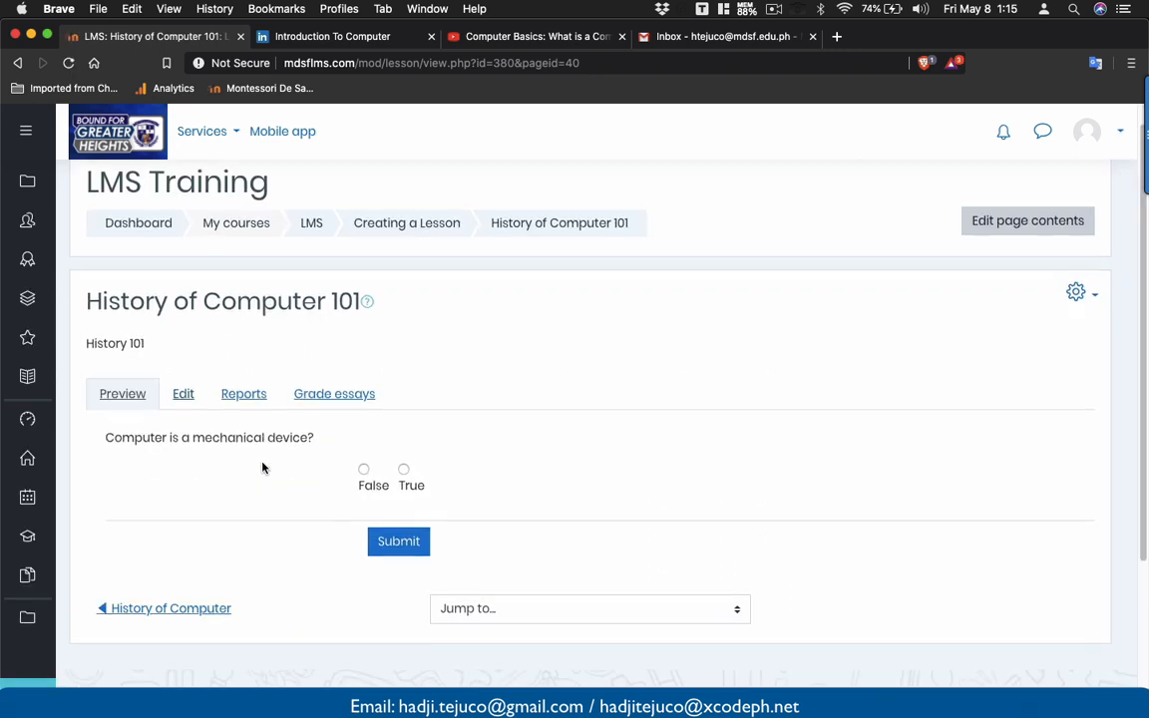
click(403, 474)
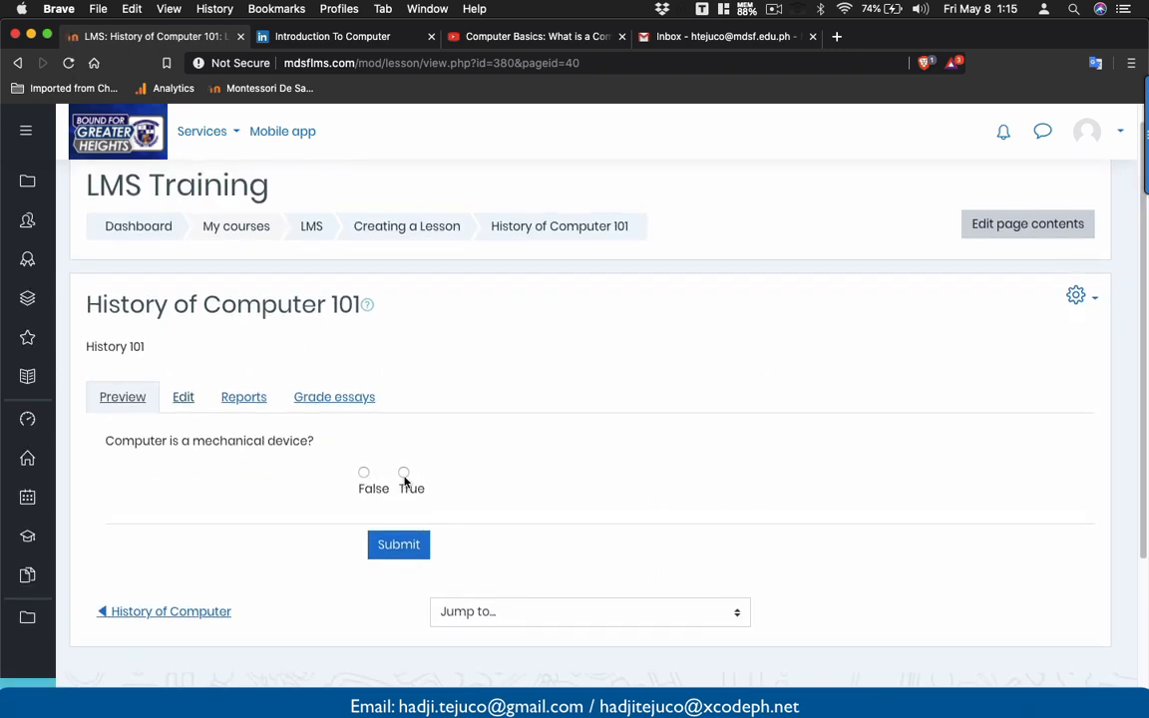
click(403, 543)
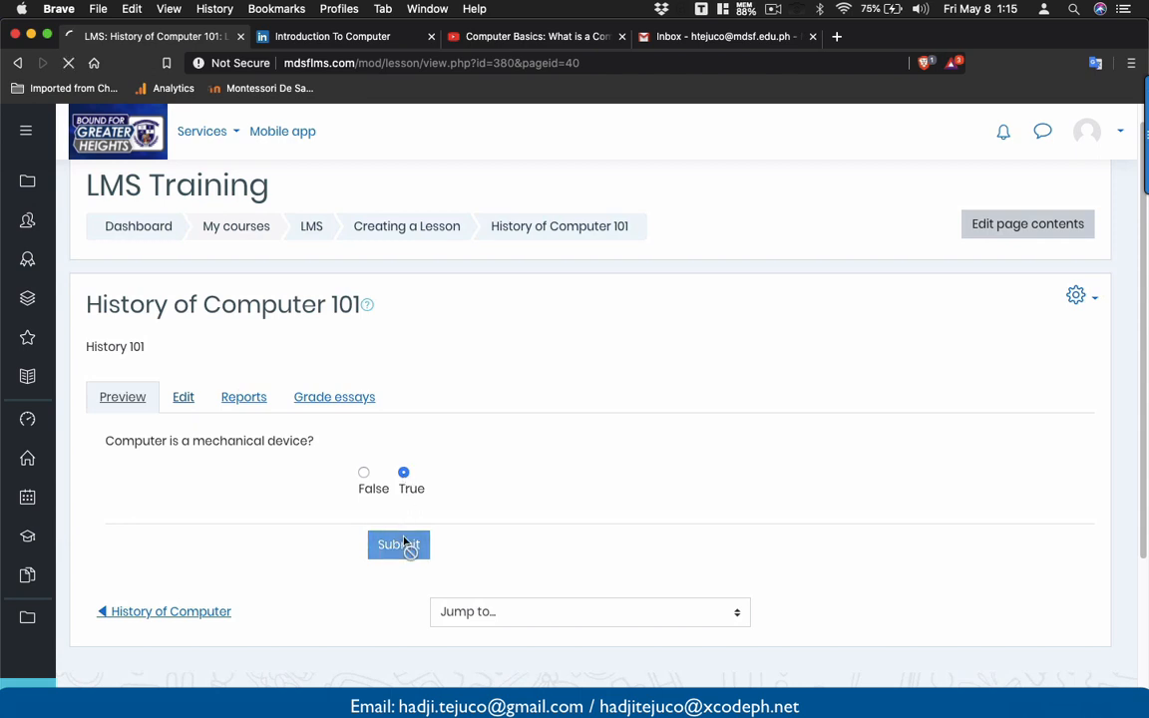
scroll(403, 546, down, 2)
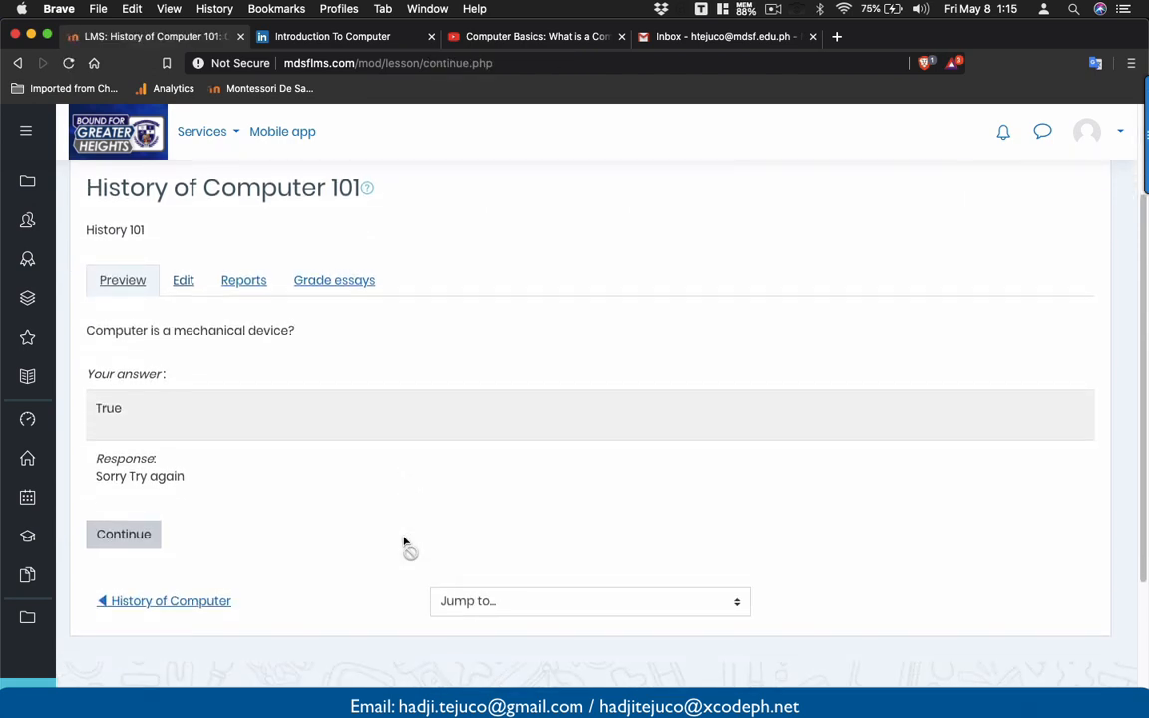
click(122, 537)
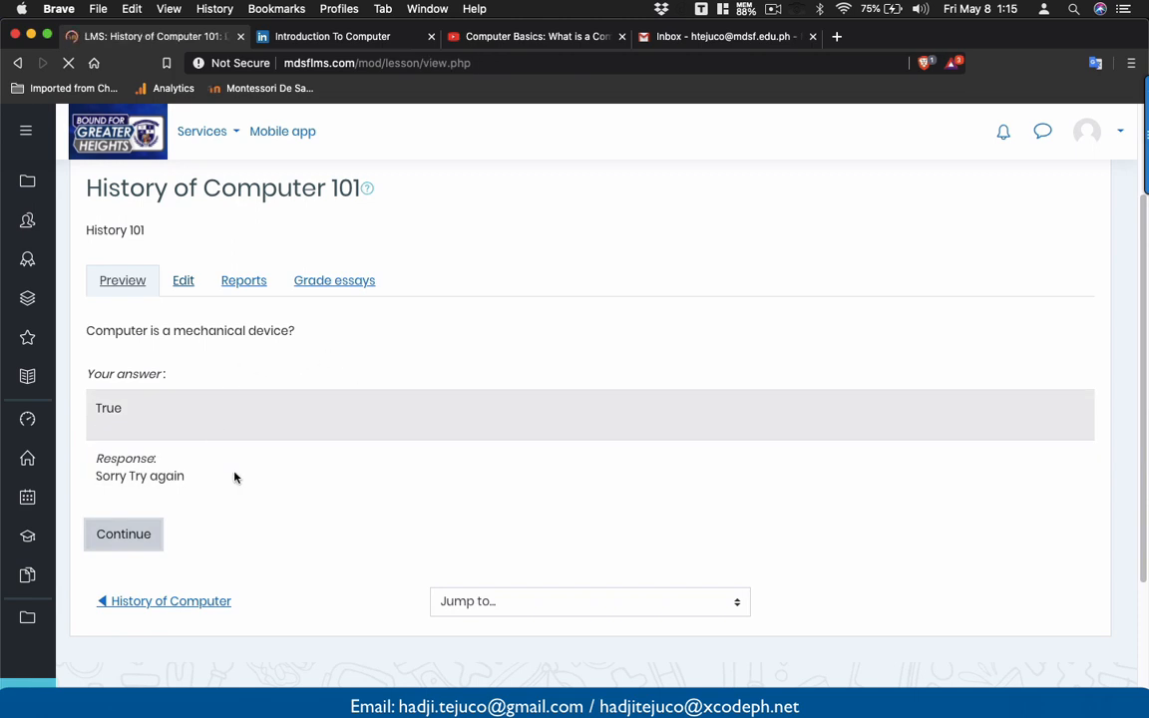
- Advance past the "L3 - (Define a computers) Intervention" video, submit the wrong answer Mobile Phone to the data storage question, and continue
scroll(354, 508, down, 3)
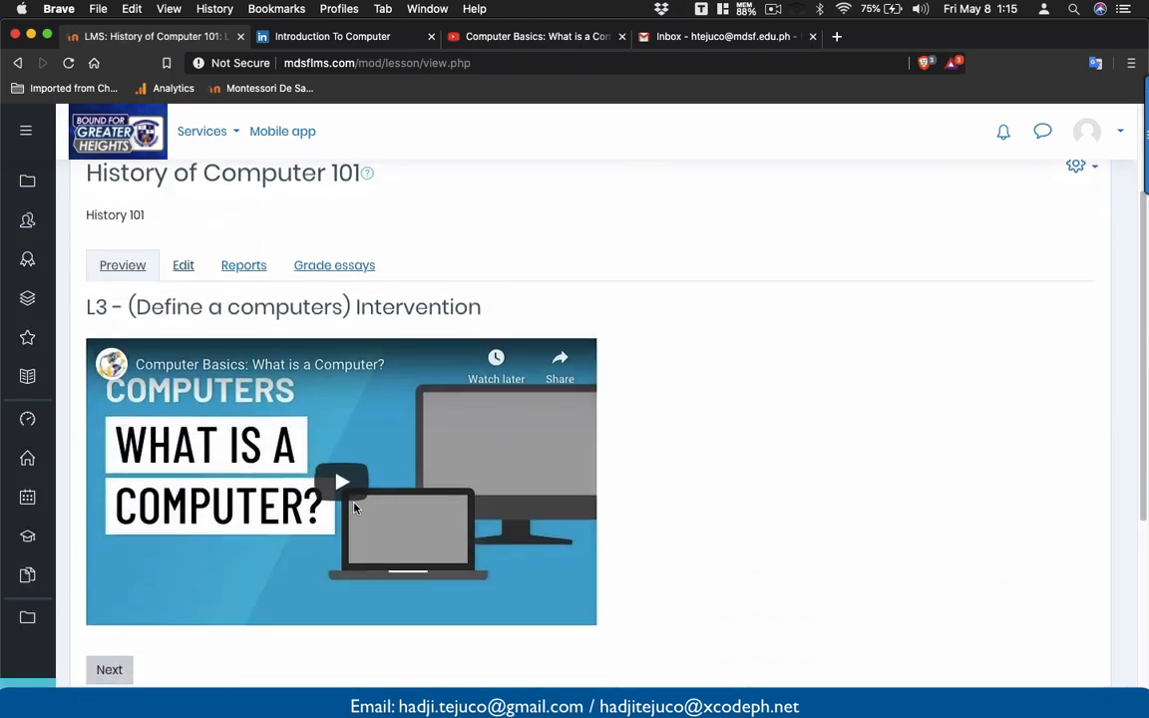
click(114, 671)
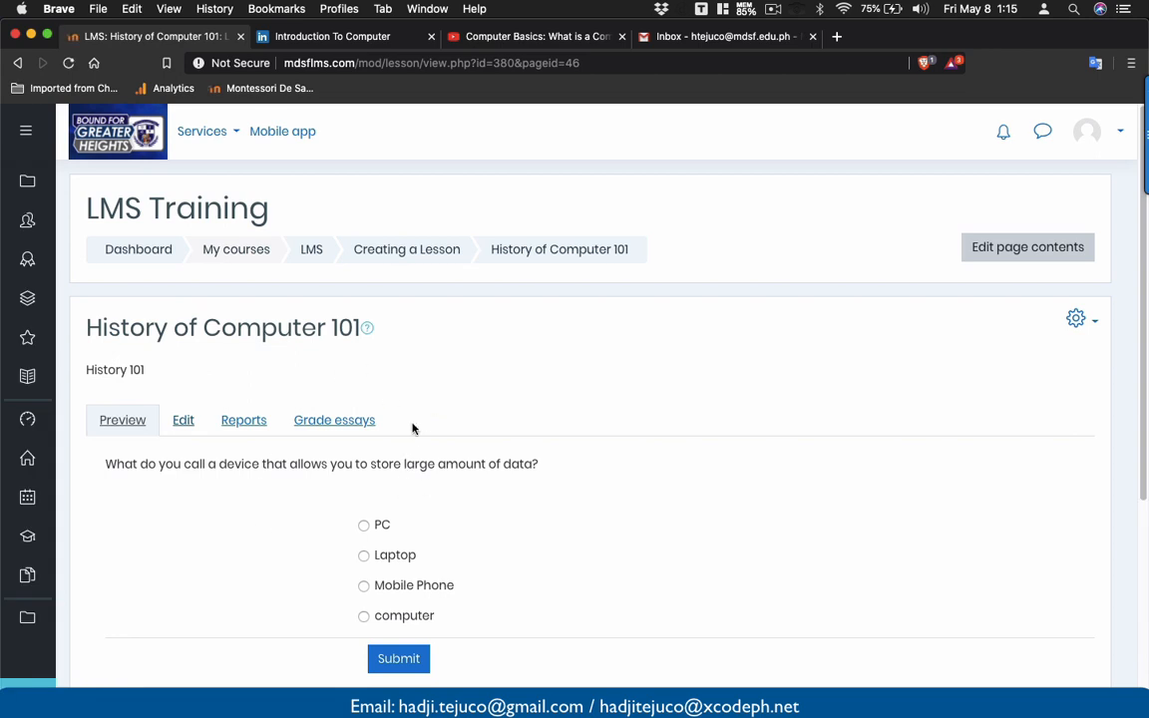
scroll(362, 581, down, 1)
scroll(363, 582, down, 2)
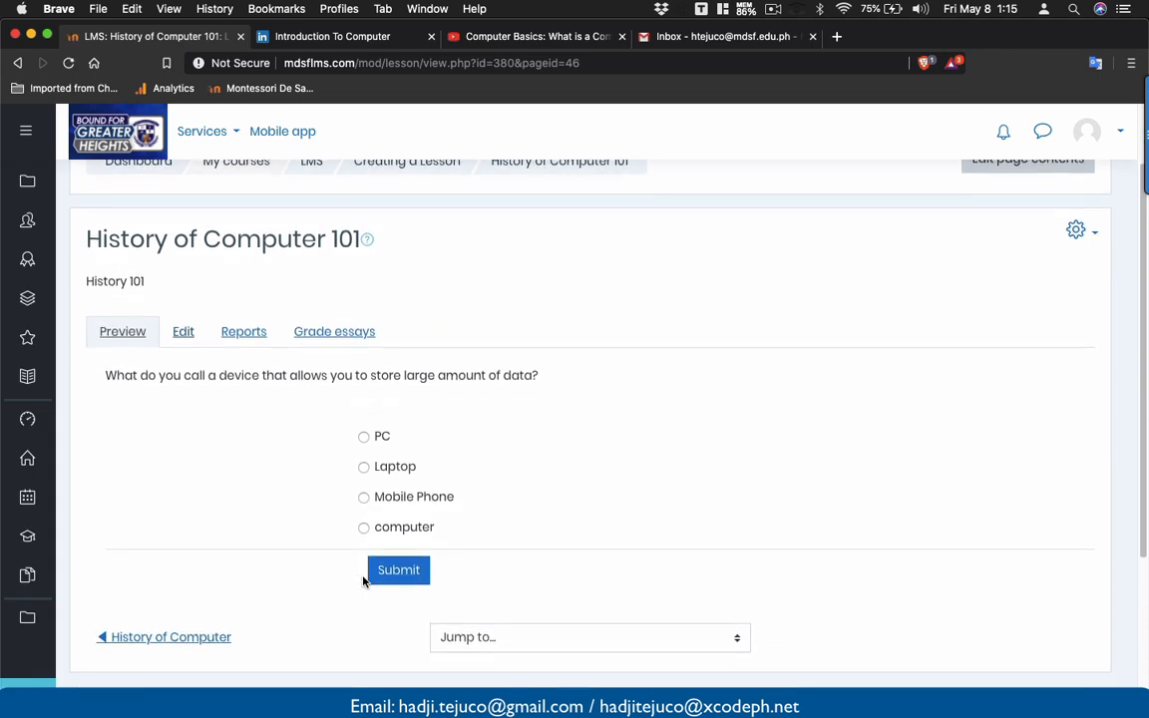
click(364, 498)
click(418, 582)
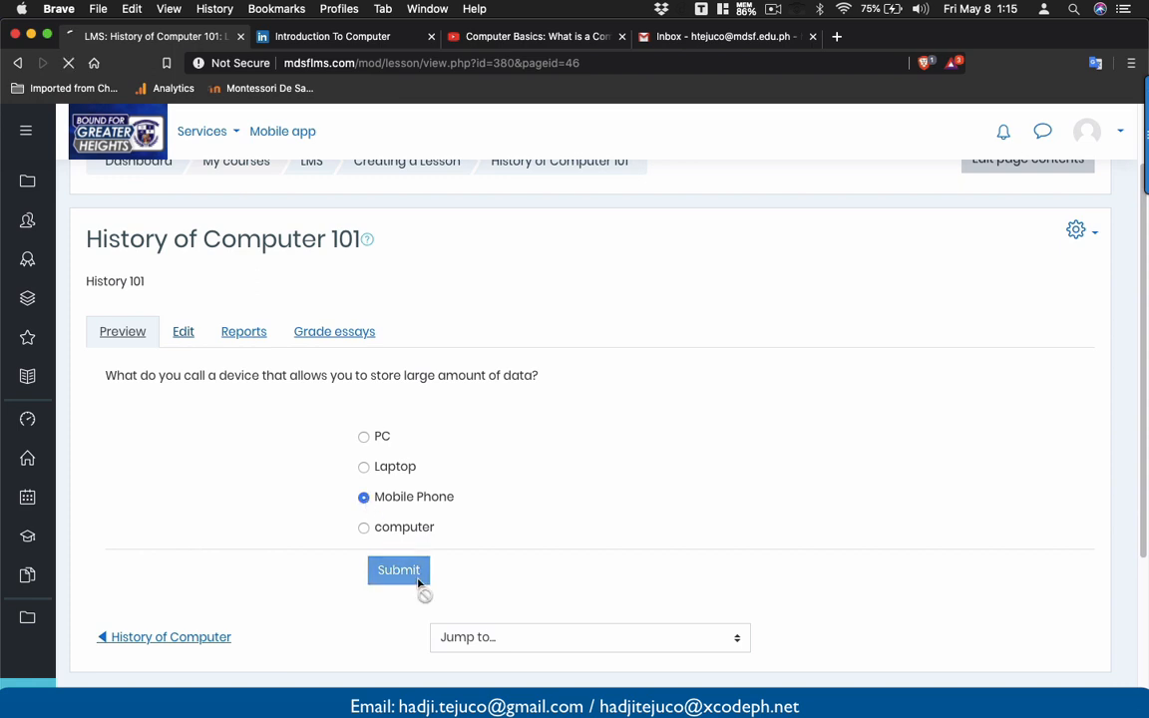
scroll(420, 588, down, 2)
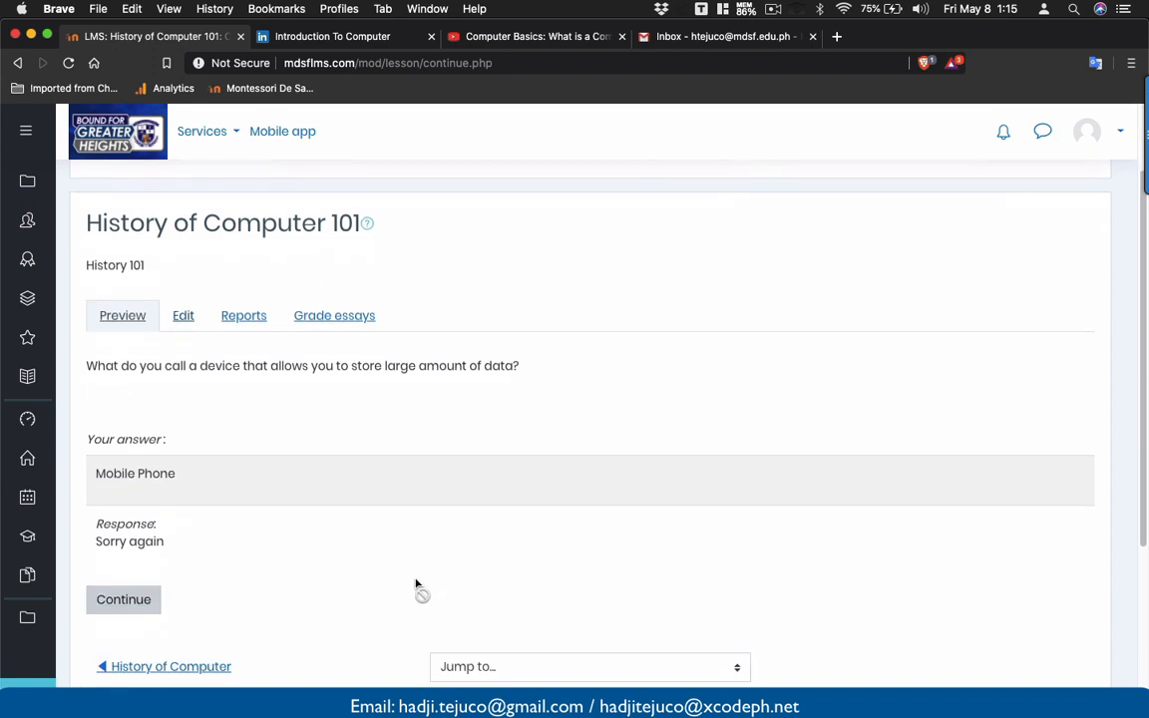
click(129, 600)
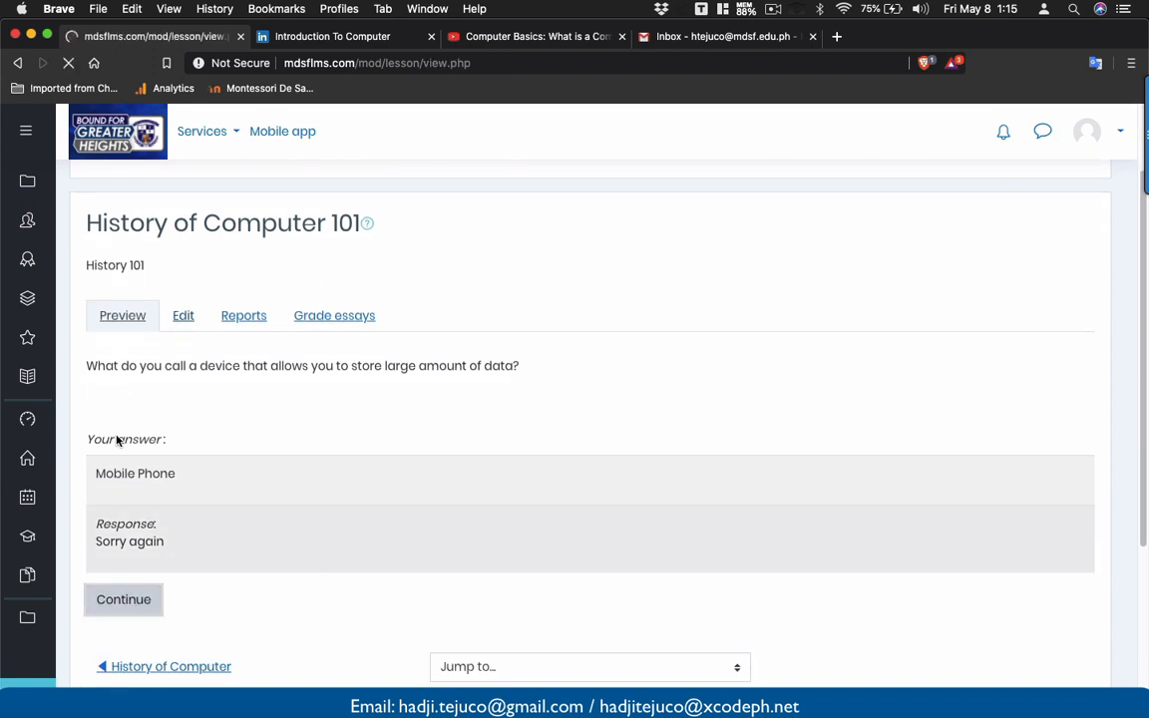
- Advance past the intervention video again, submit computer as the answer to the data storage question, and continue
scroll(290, 533, down, 4)
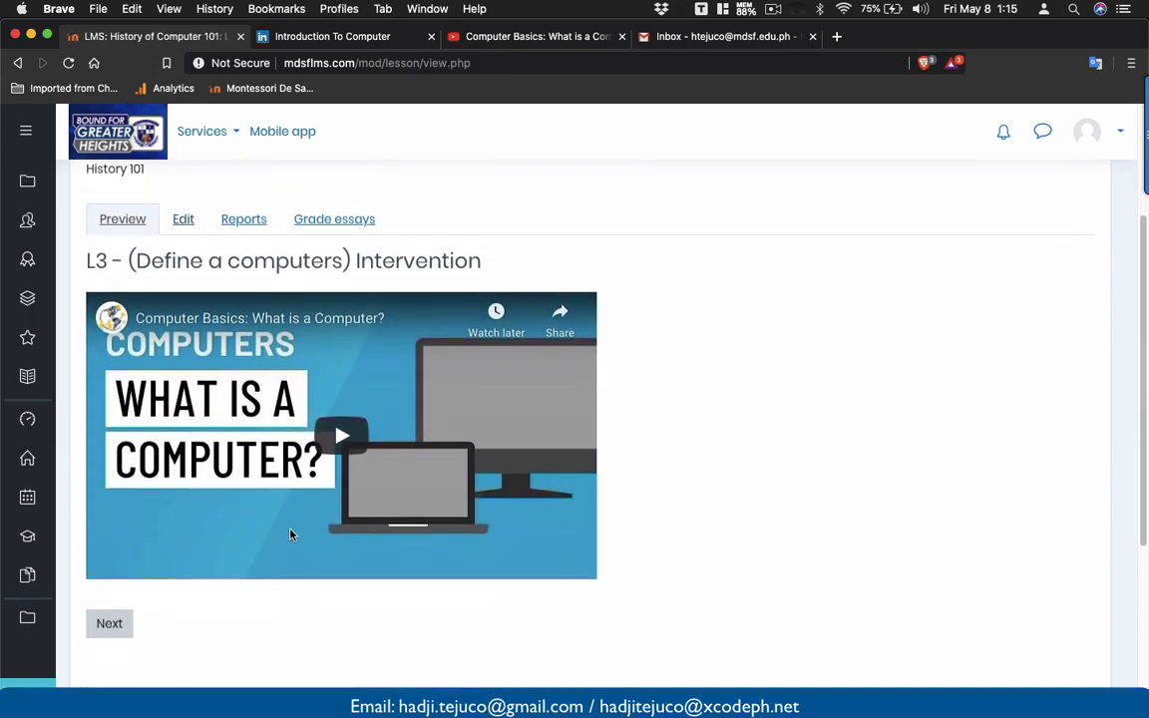
click(112, 621)
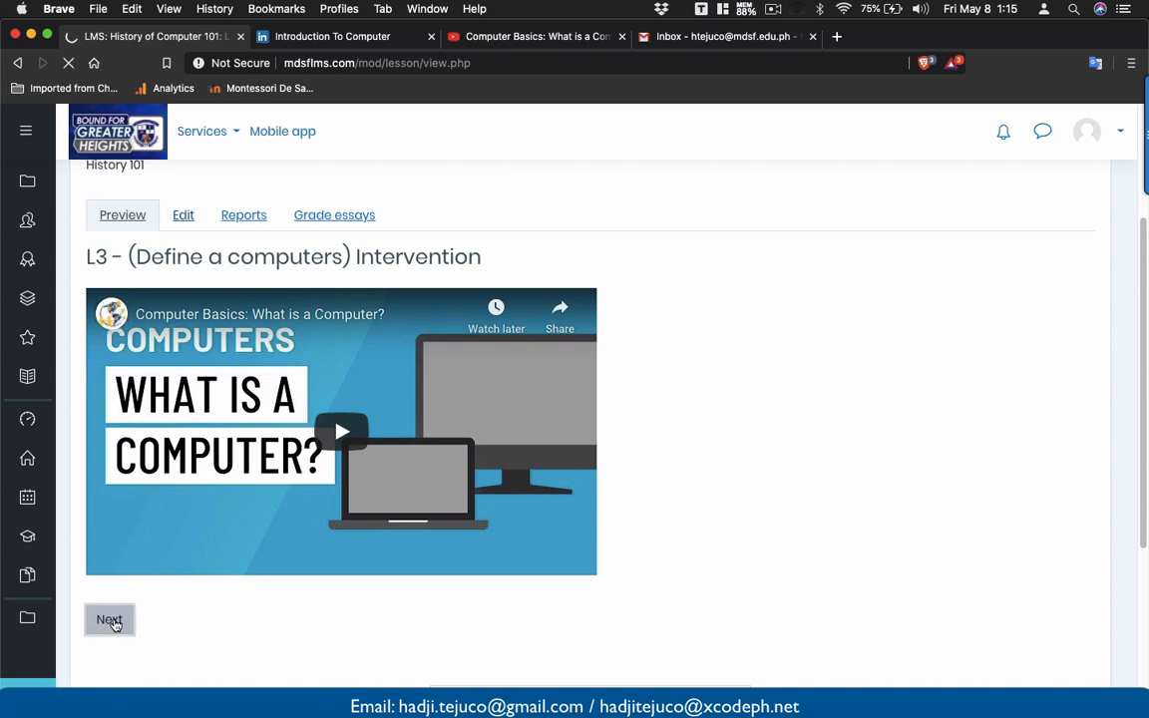
scroll(369, 559, down, 2)
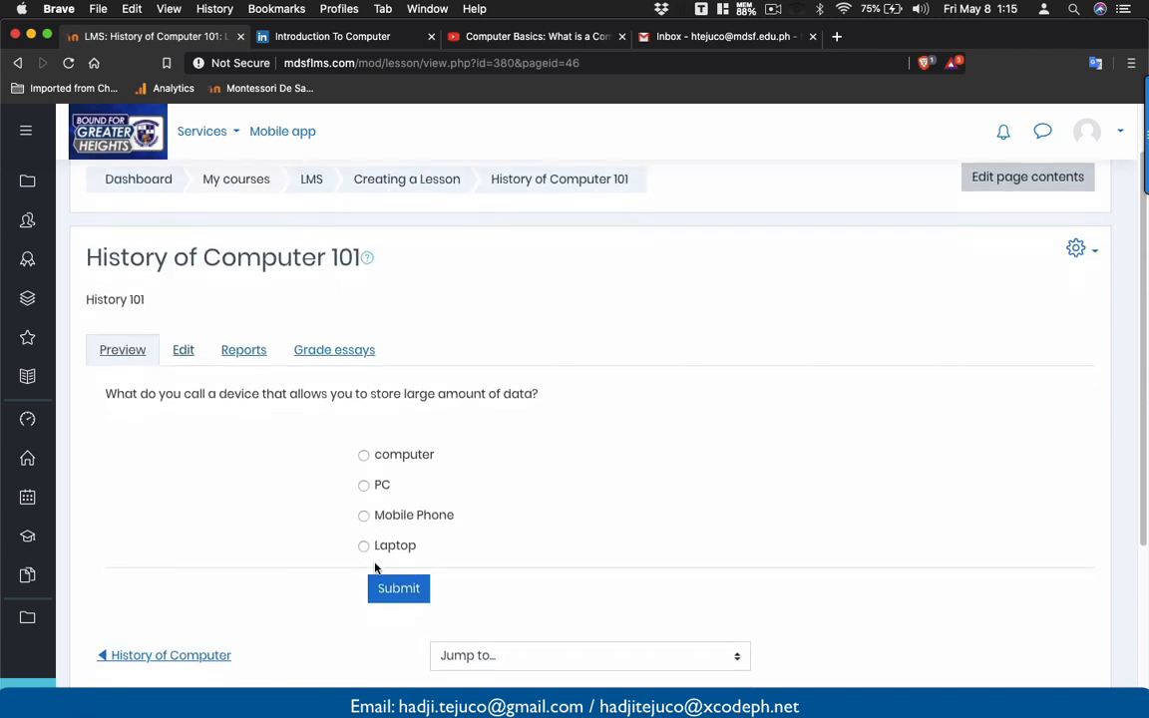
click(404, 456)
click(398, 589)
scroll(395, 599, down, 3)
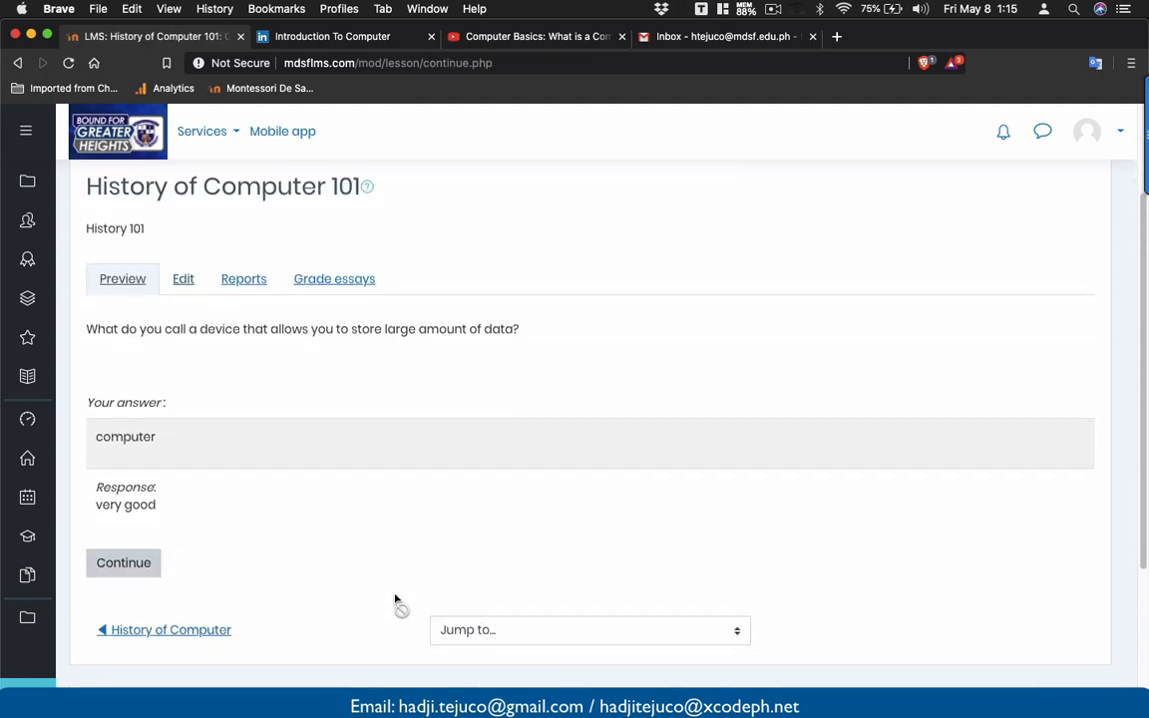
click(147, 567)
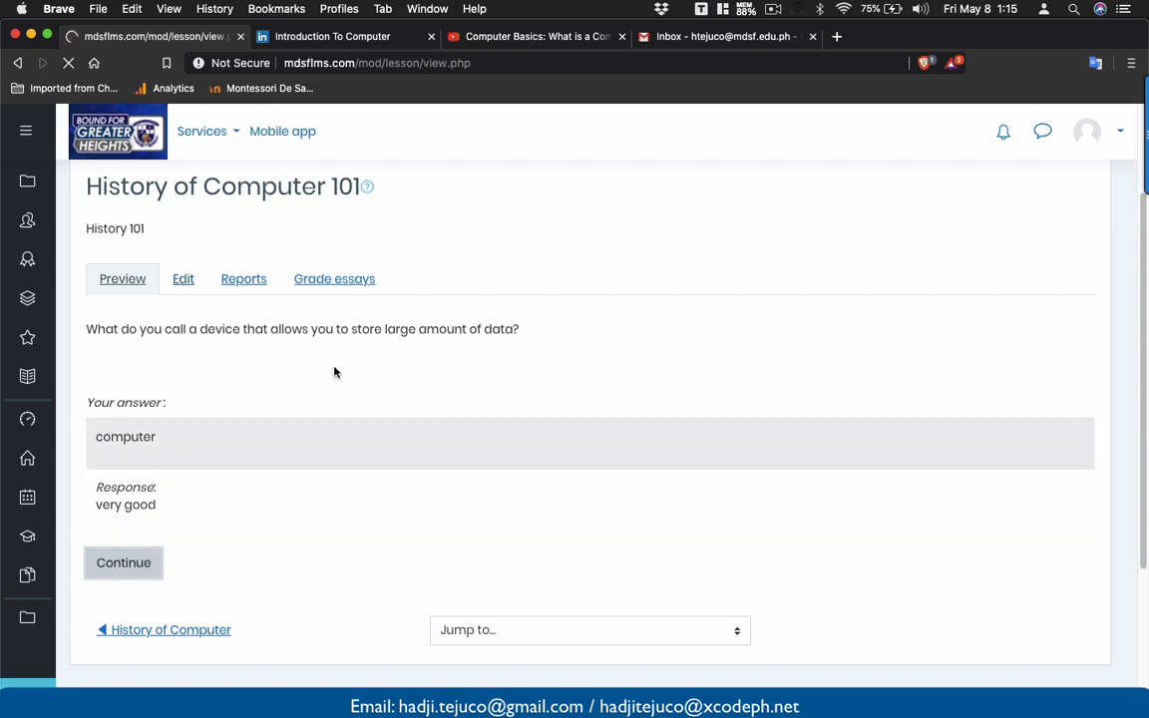
- Look through the "L1 - History of computer" page, advance to the END page, and finish the lesson preview
scroll(375, 462, down, 2)
scroll(375, 462, down, 2)
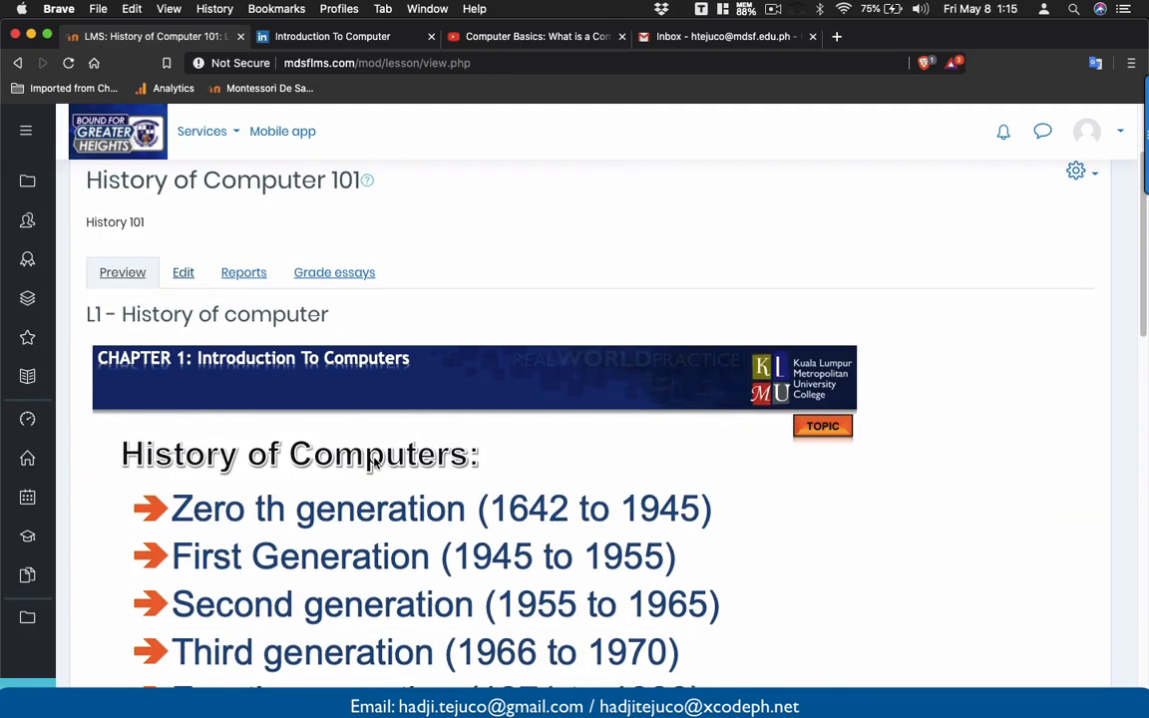
scroll(369, 454, down, 1)
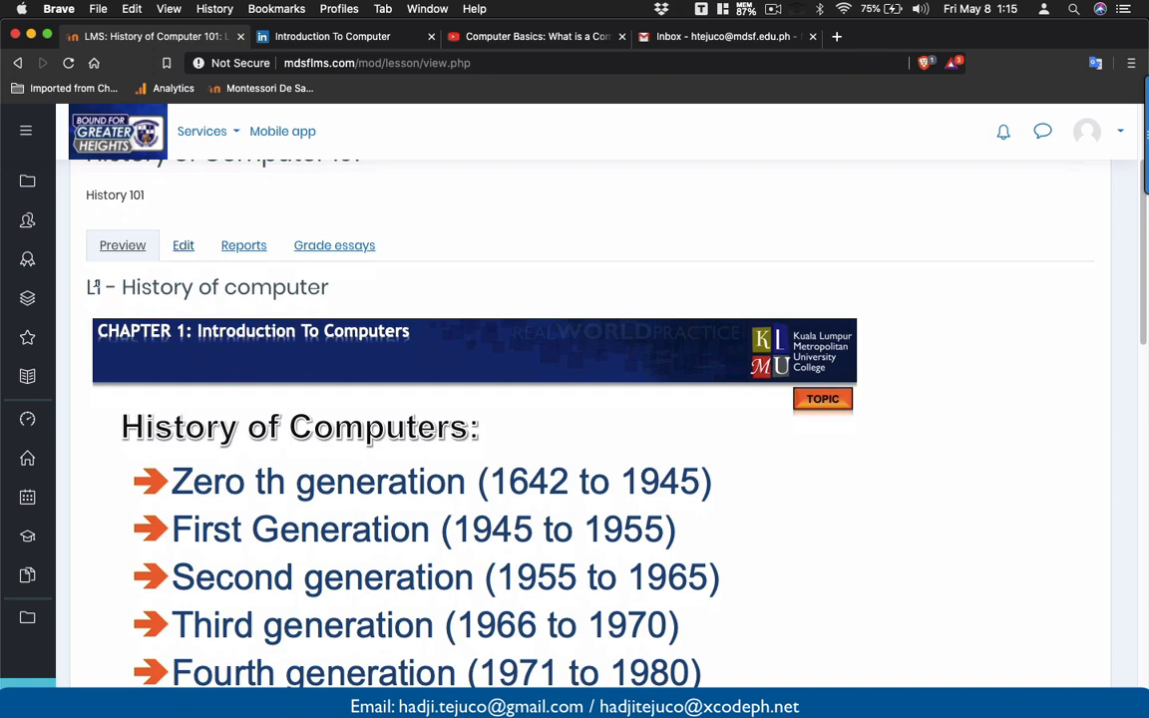
scroll(97, 287, down, 10)
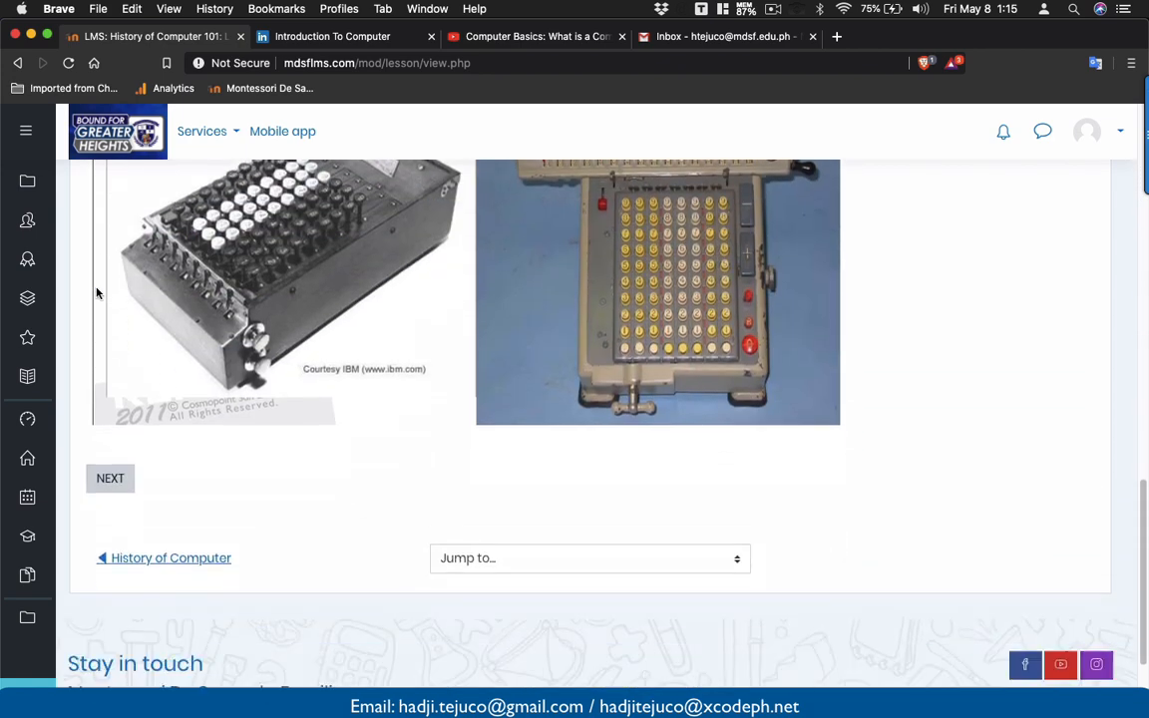
click(108, 458)
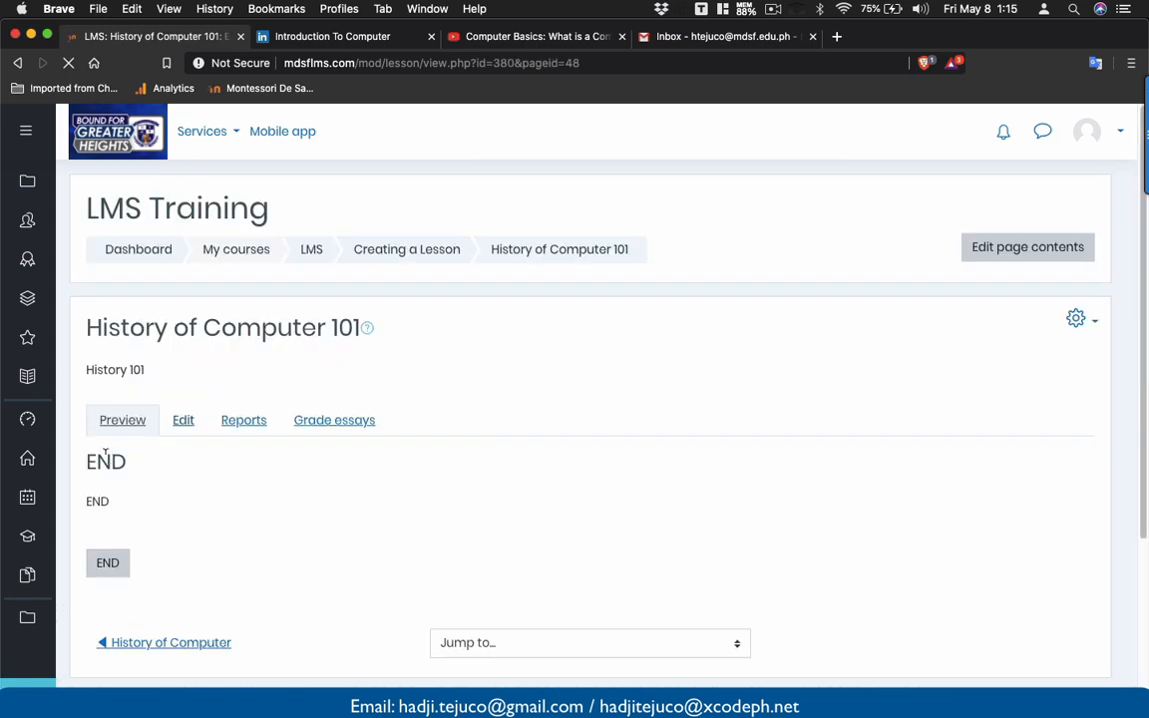
click(108, 563)
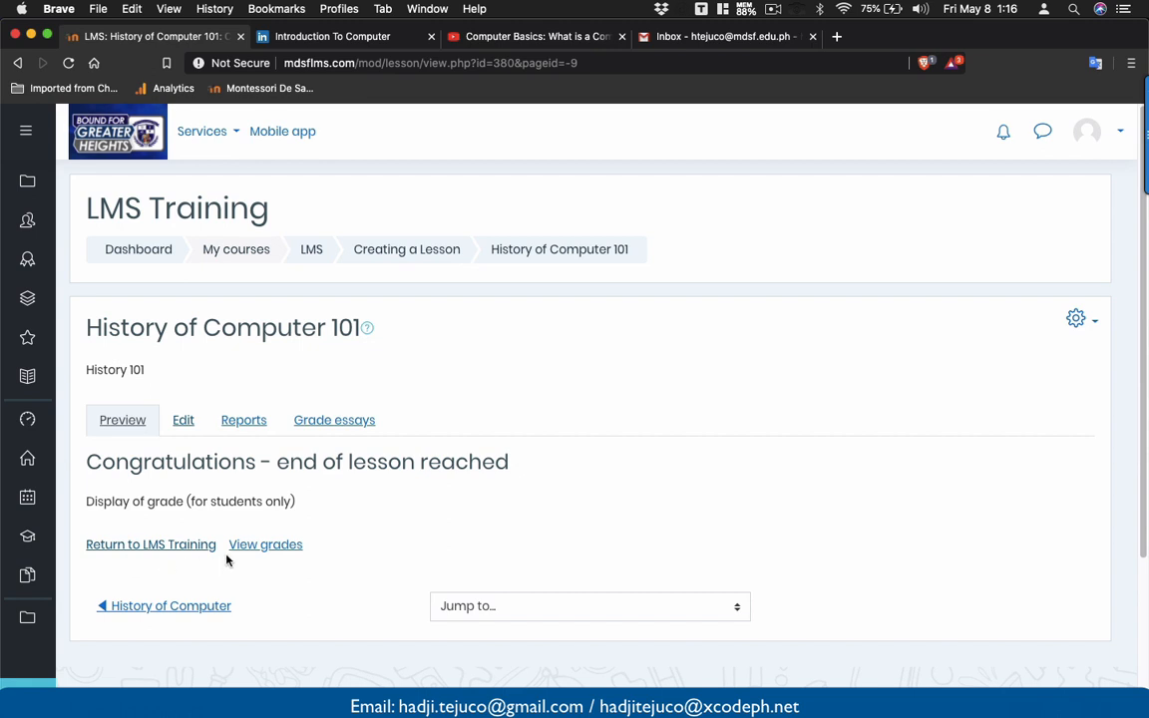
- Return to the LMS Training course page and find History of Computer 101 in the "Creating a Lesson" section
click(317, 252)
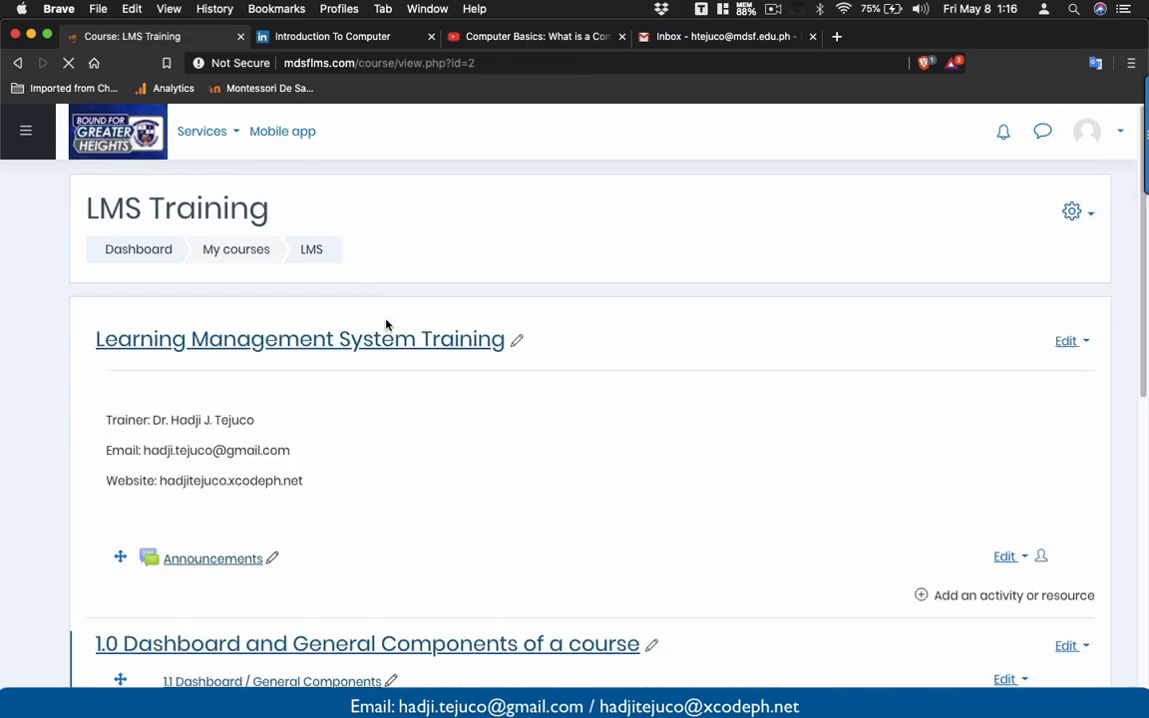
scroll(369, 438, down, 15)
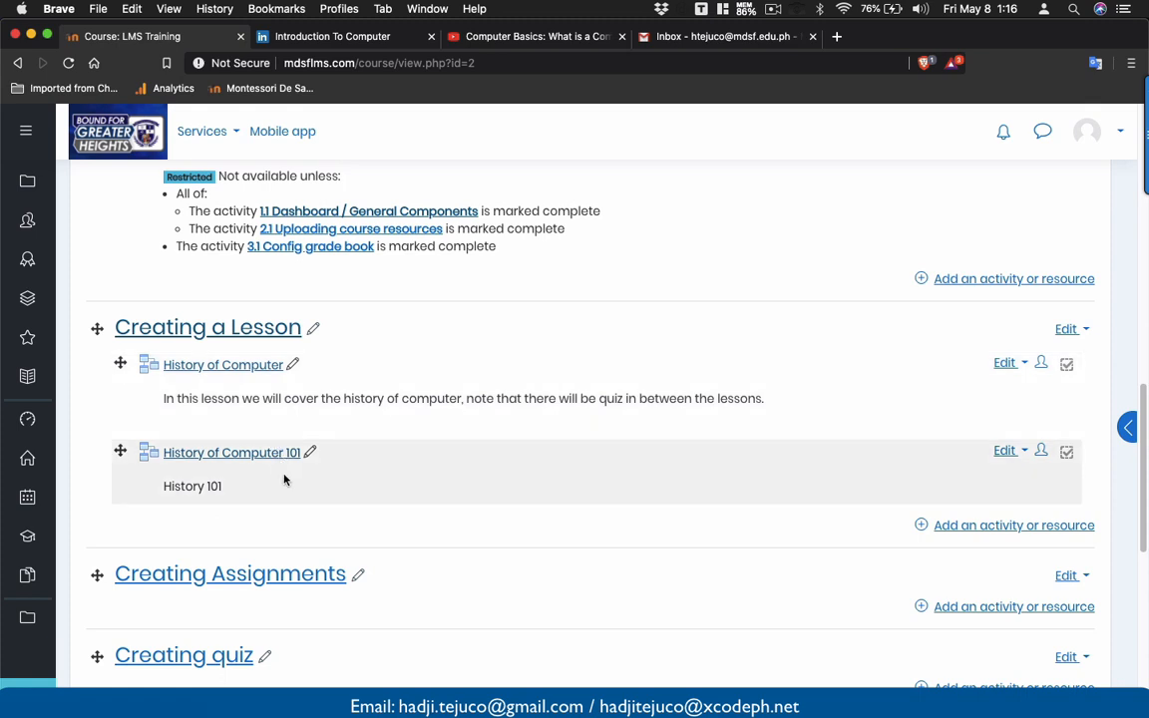
scroll(283, 476, down, 1)
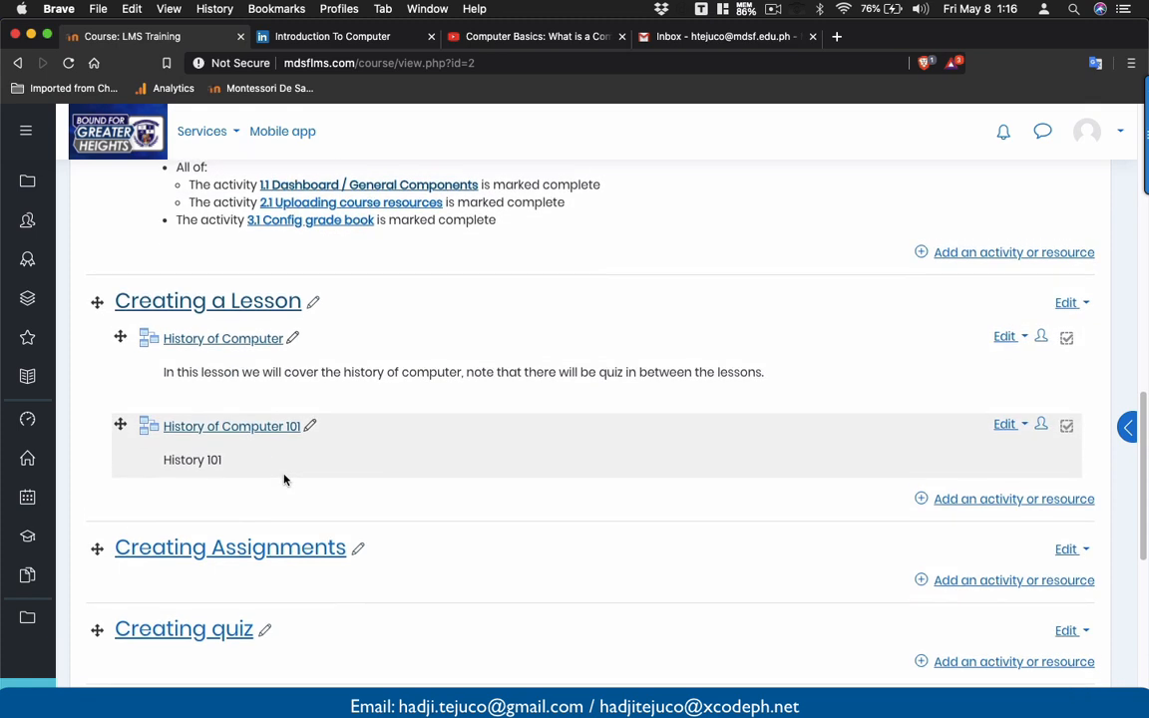